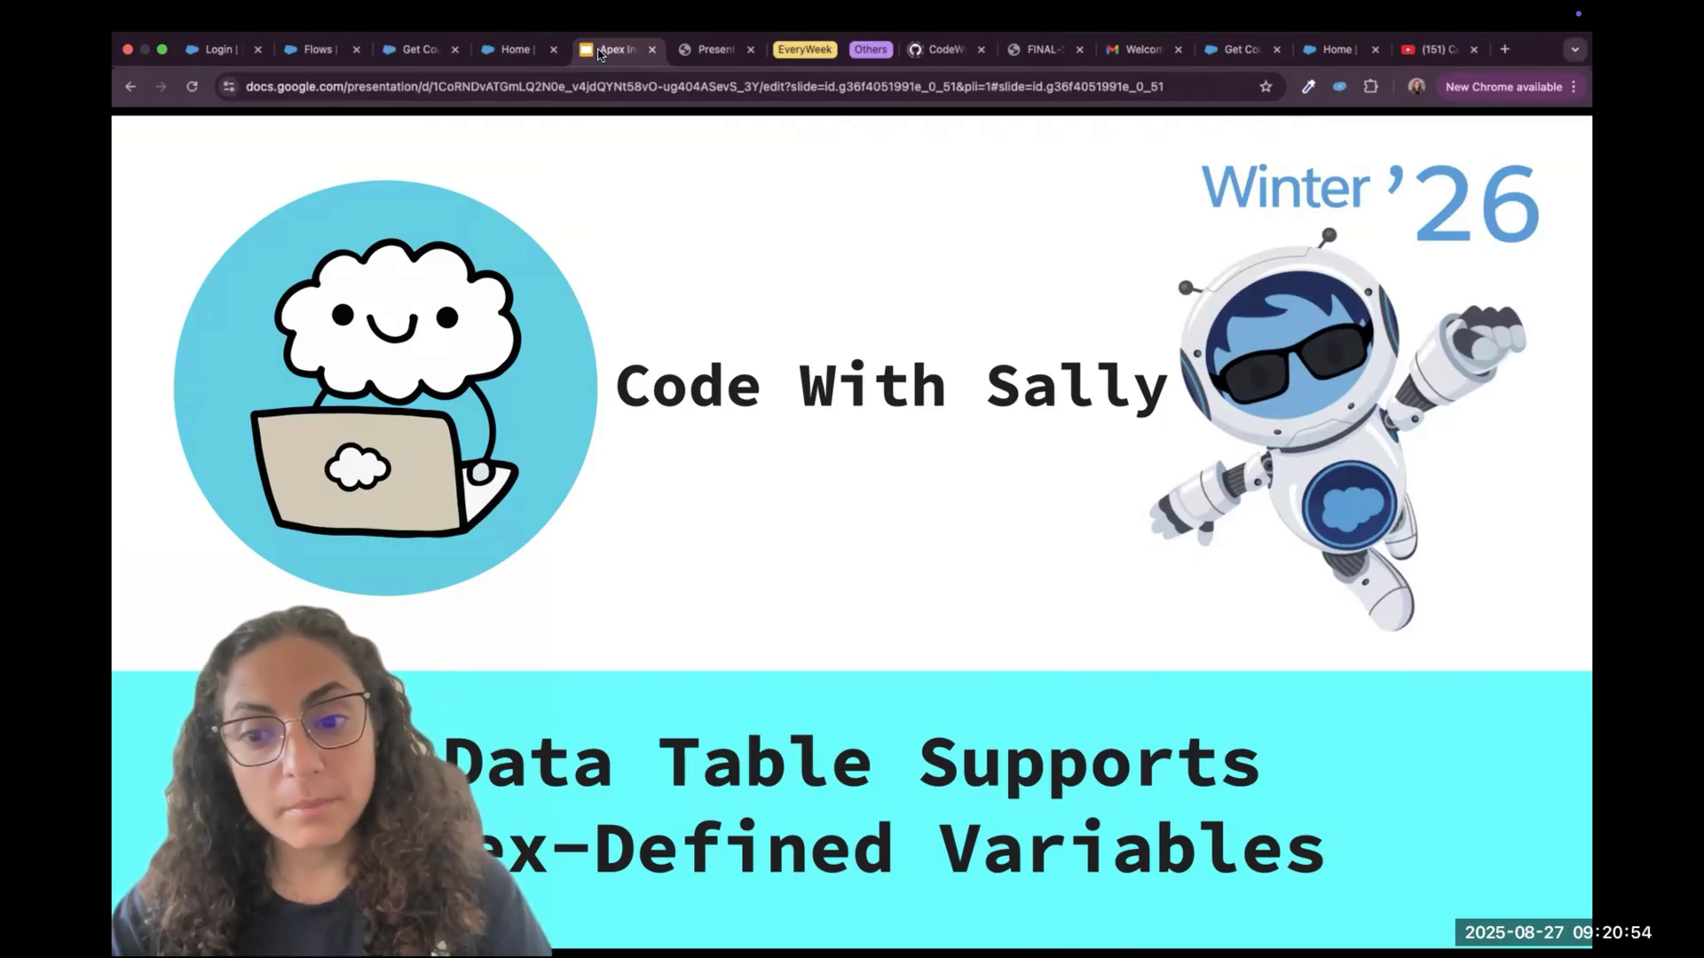
Show videos 10–15 of the Intermediate English Series playlist, then return to the slides
{"action": "left_click", "coordinate": [1417, 53]}
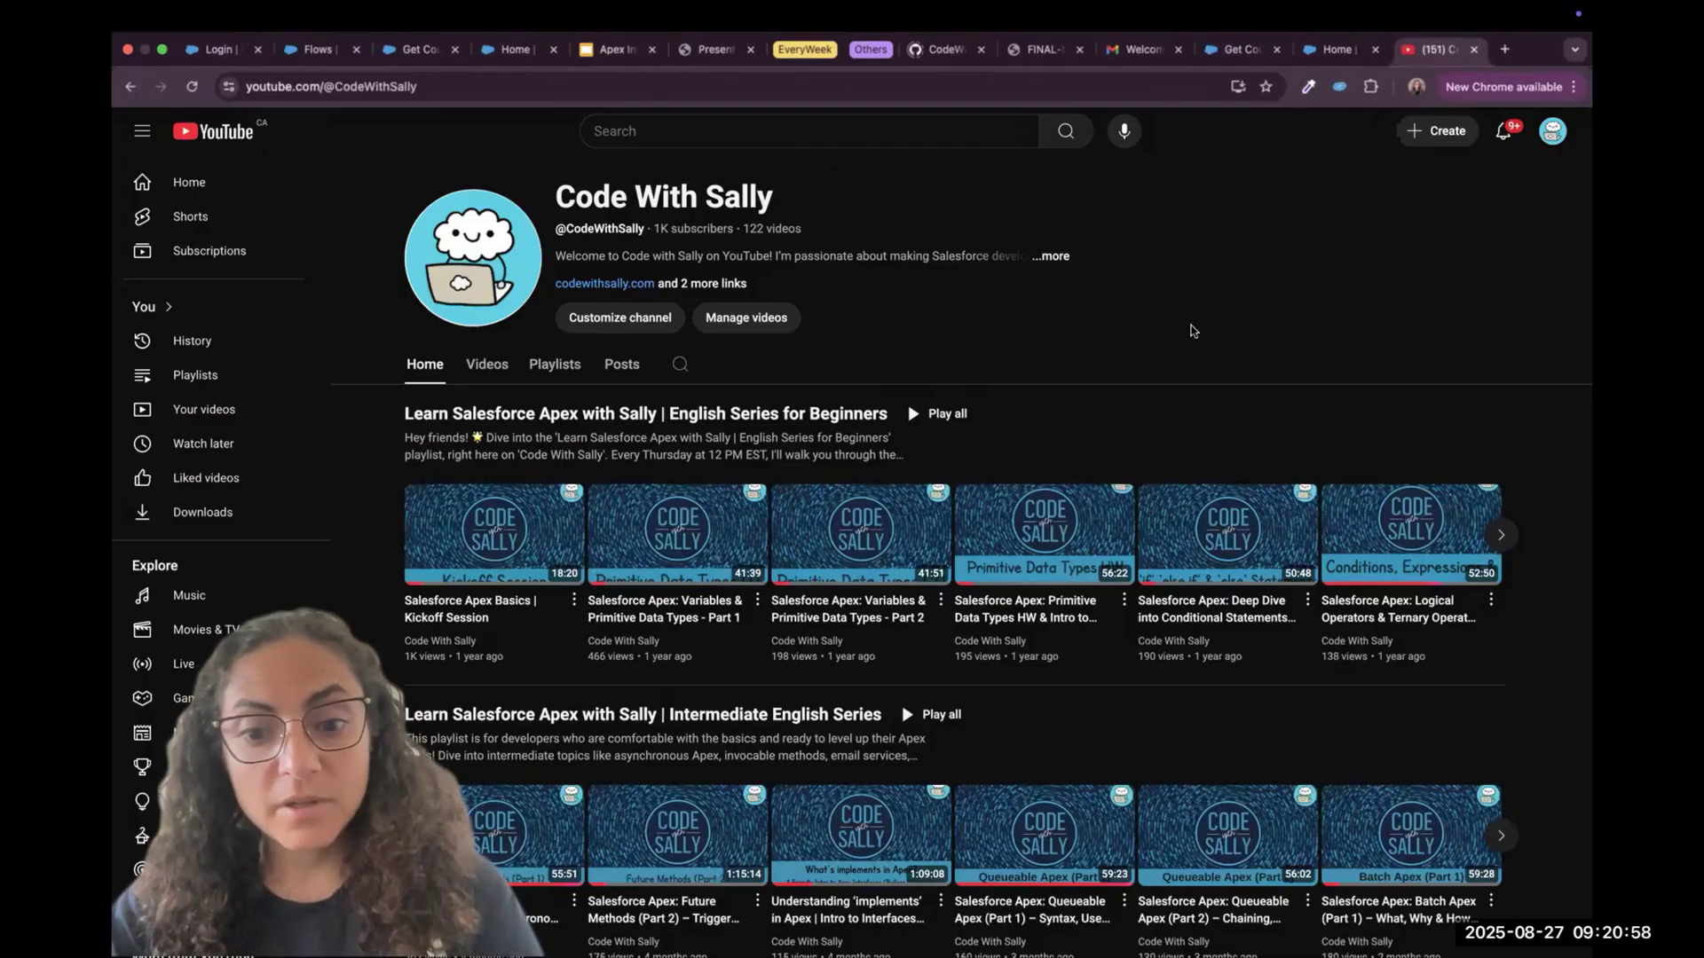
{"action": "left_click", "coordinate": [793, 719]}
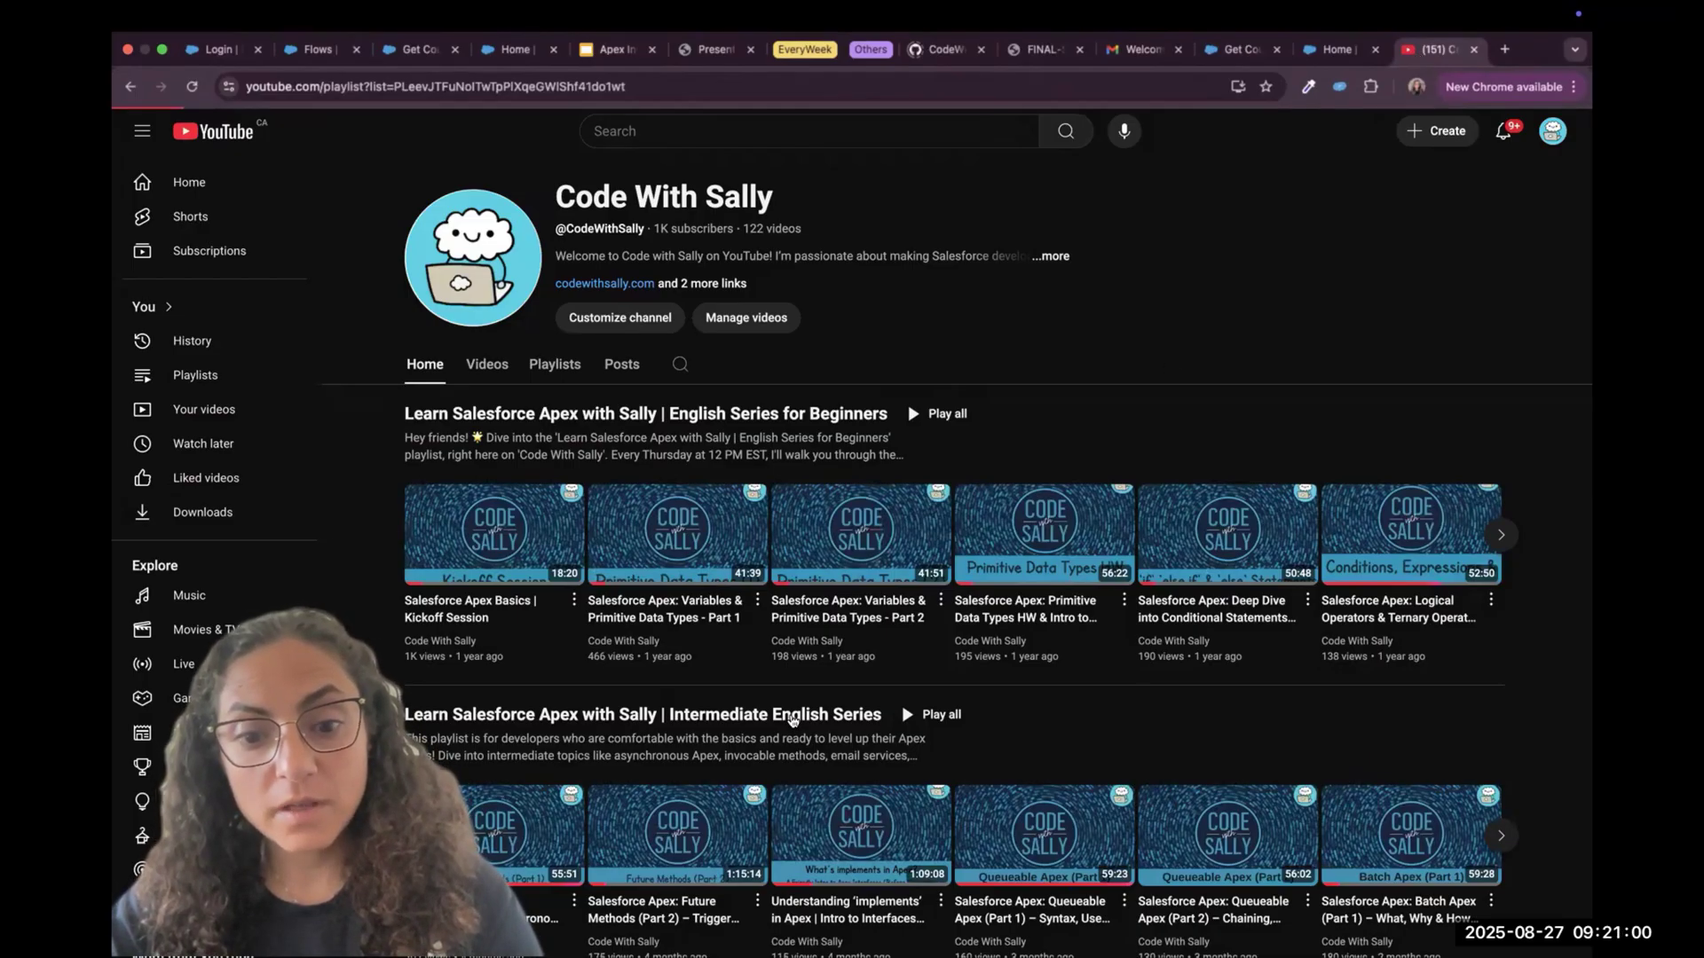
{"action": "scroll", "coordinate": [1047, 809], "scroll_direction": "down", "scroll_amount": 10}
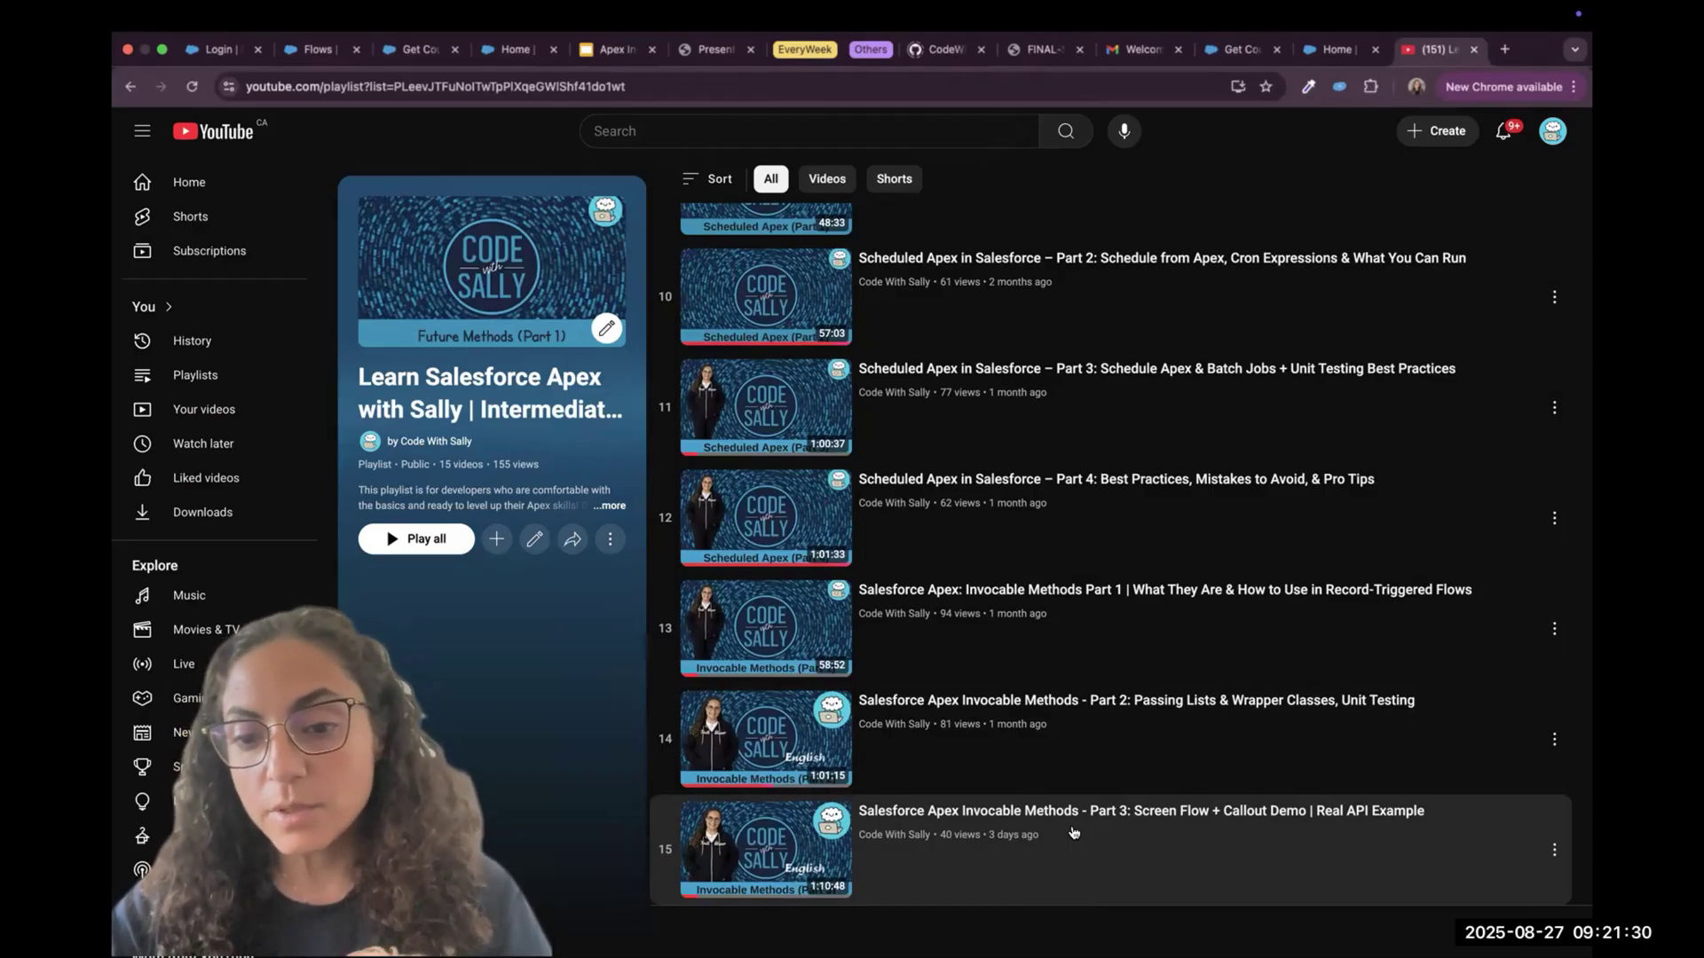
{"action": "left_click", "coordinate": [620, 53]}
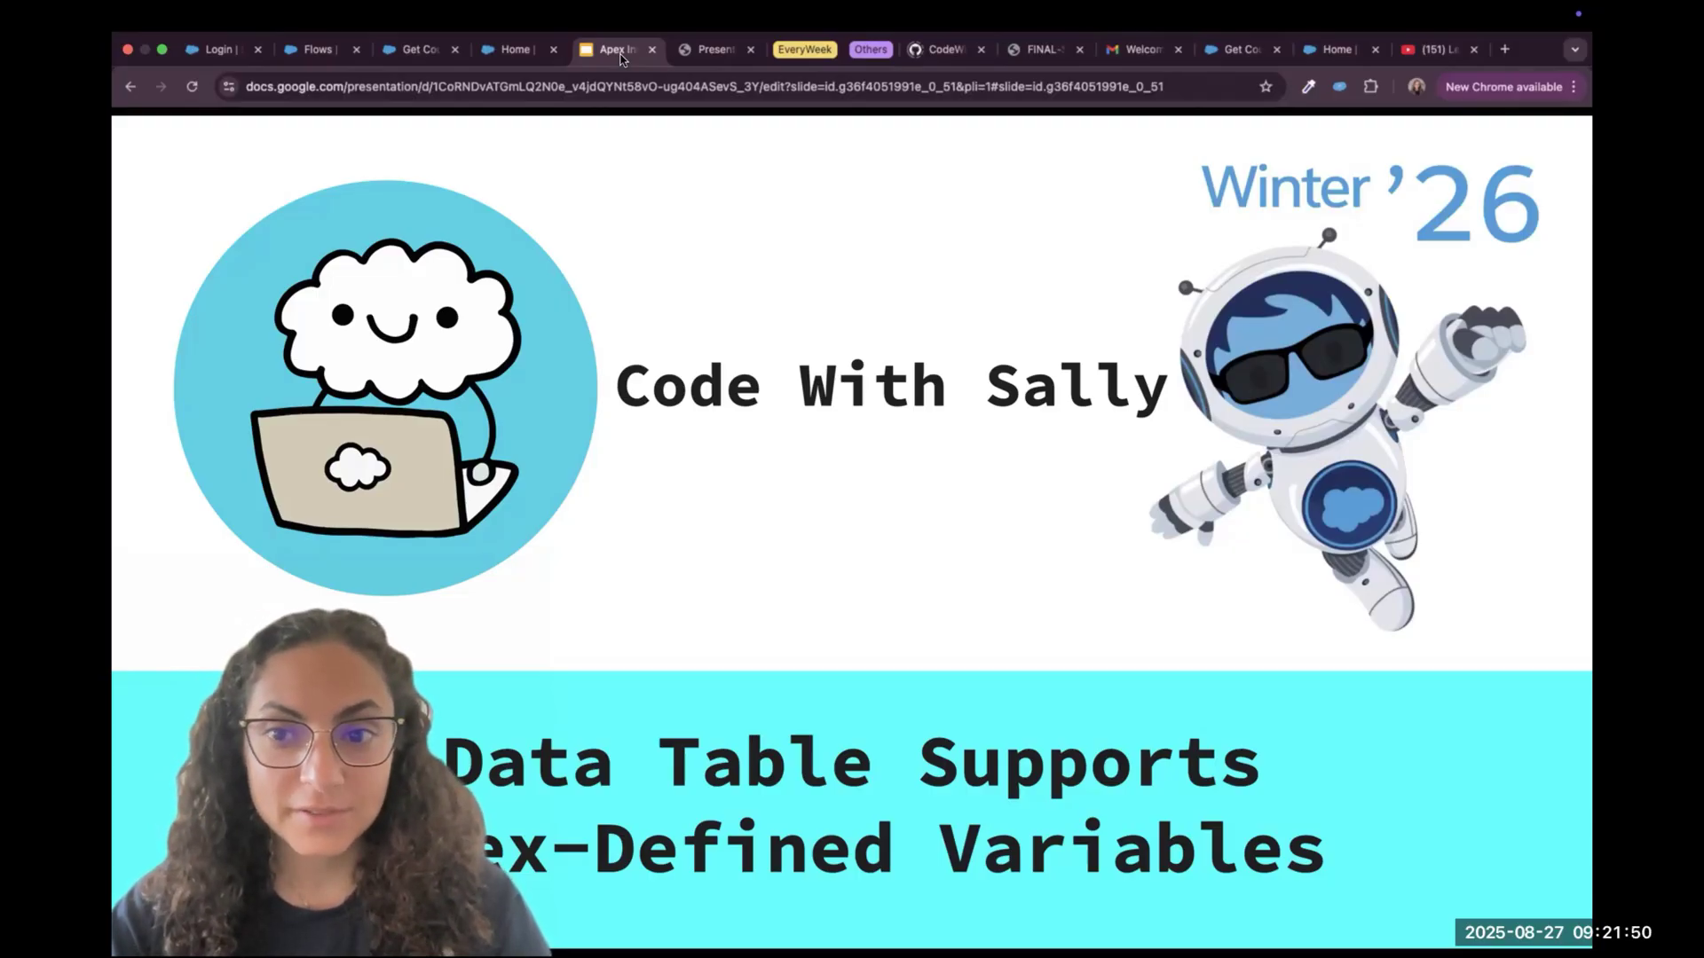
{"action": "left_click", "coordinate": [1409, 50]}
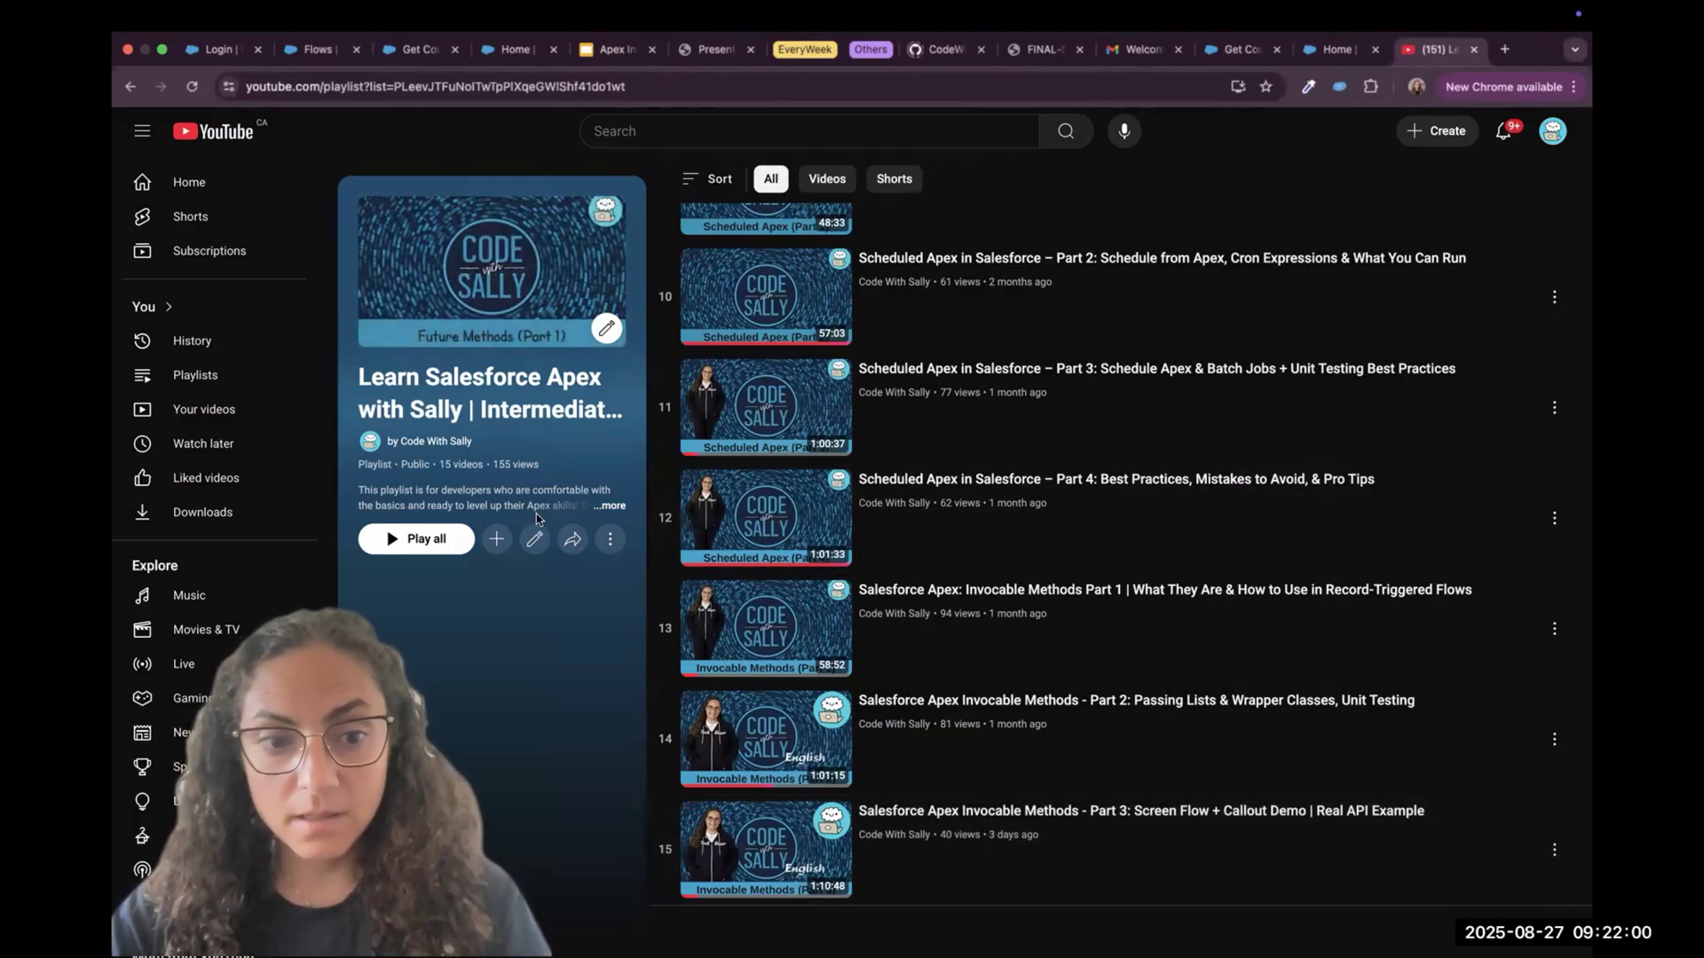
{"action": "left_click", "coordinate": [455, 437]}
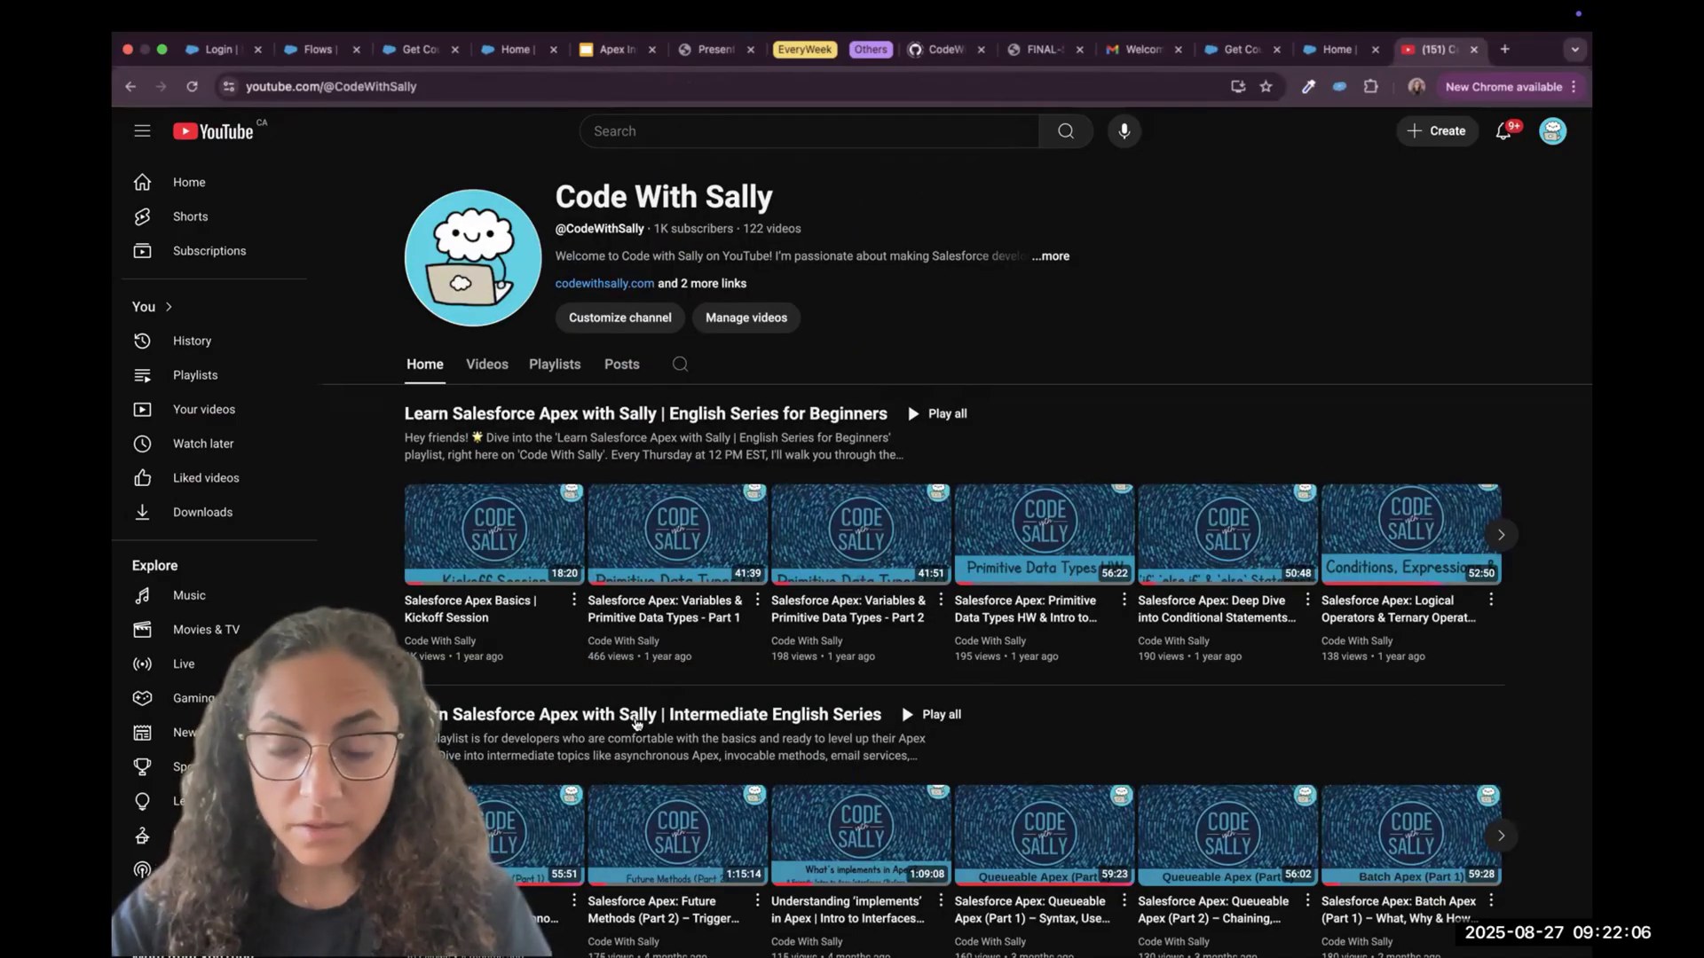
{"action": "left_click", "coordinate": [636, 723]}
{"action": "scroll", "coordinate": [860, 640], "scroll_direction": "down", "scroll_amount": 3}
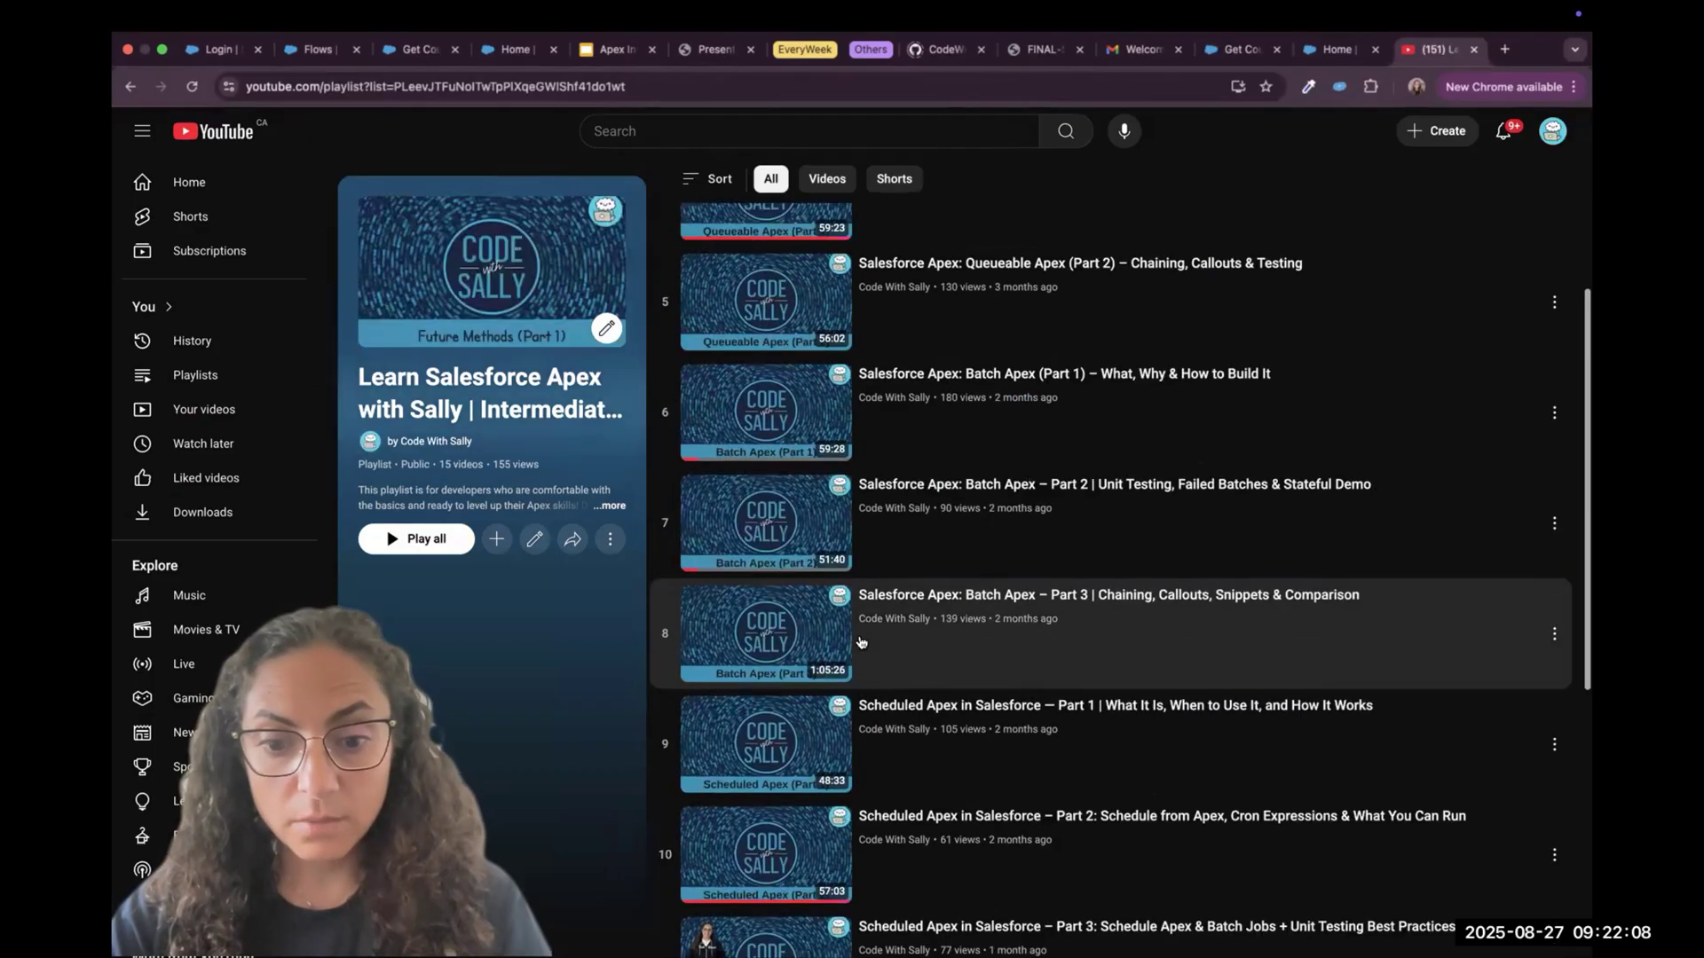
{"action": "scroll", "coordinate": [860, 640], "scroll_direction": "down", "scroll_amount": 5}
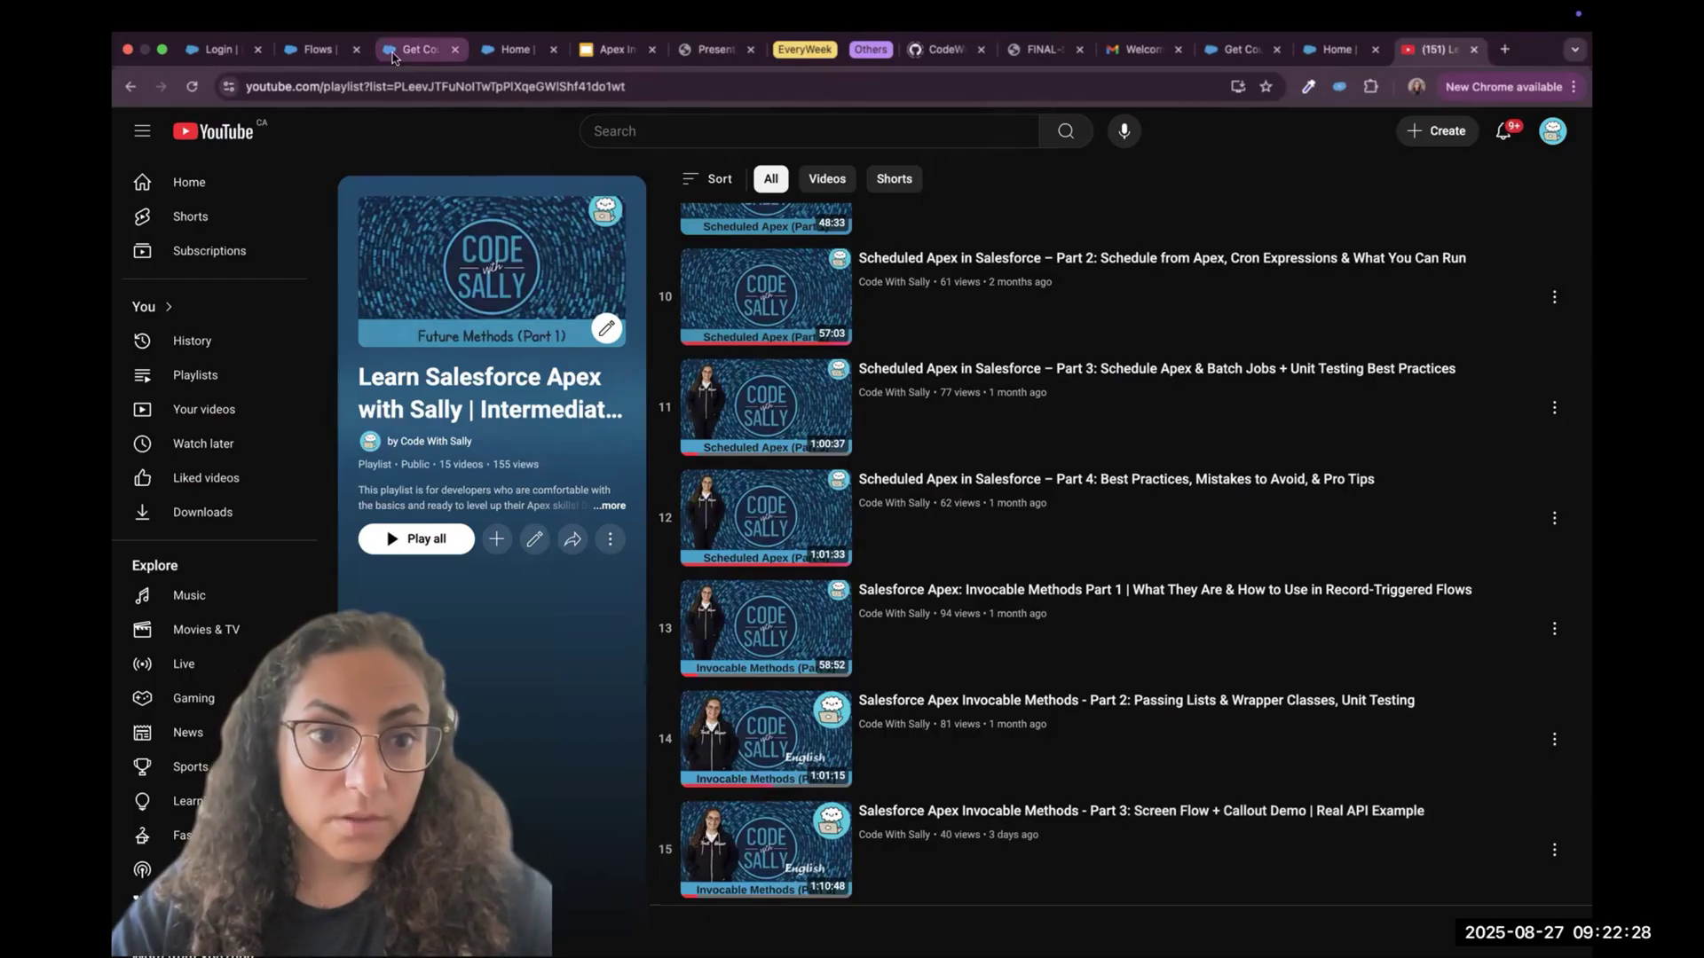
{"action": "left_click", "coordinate": [307, 51]}
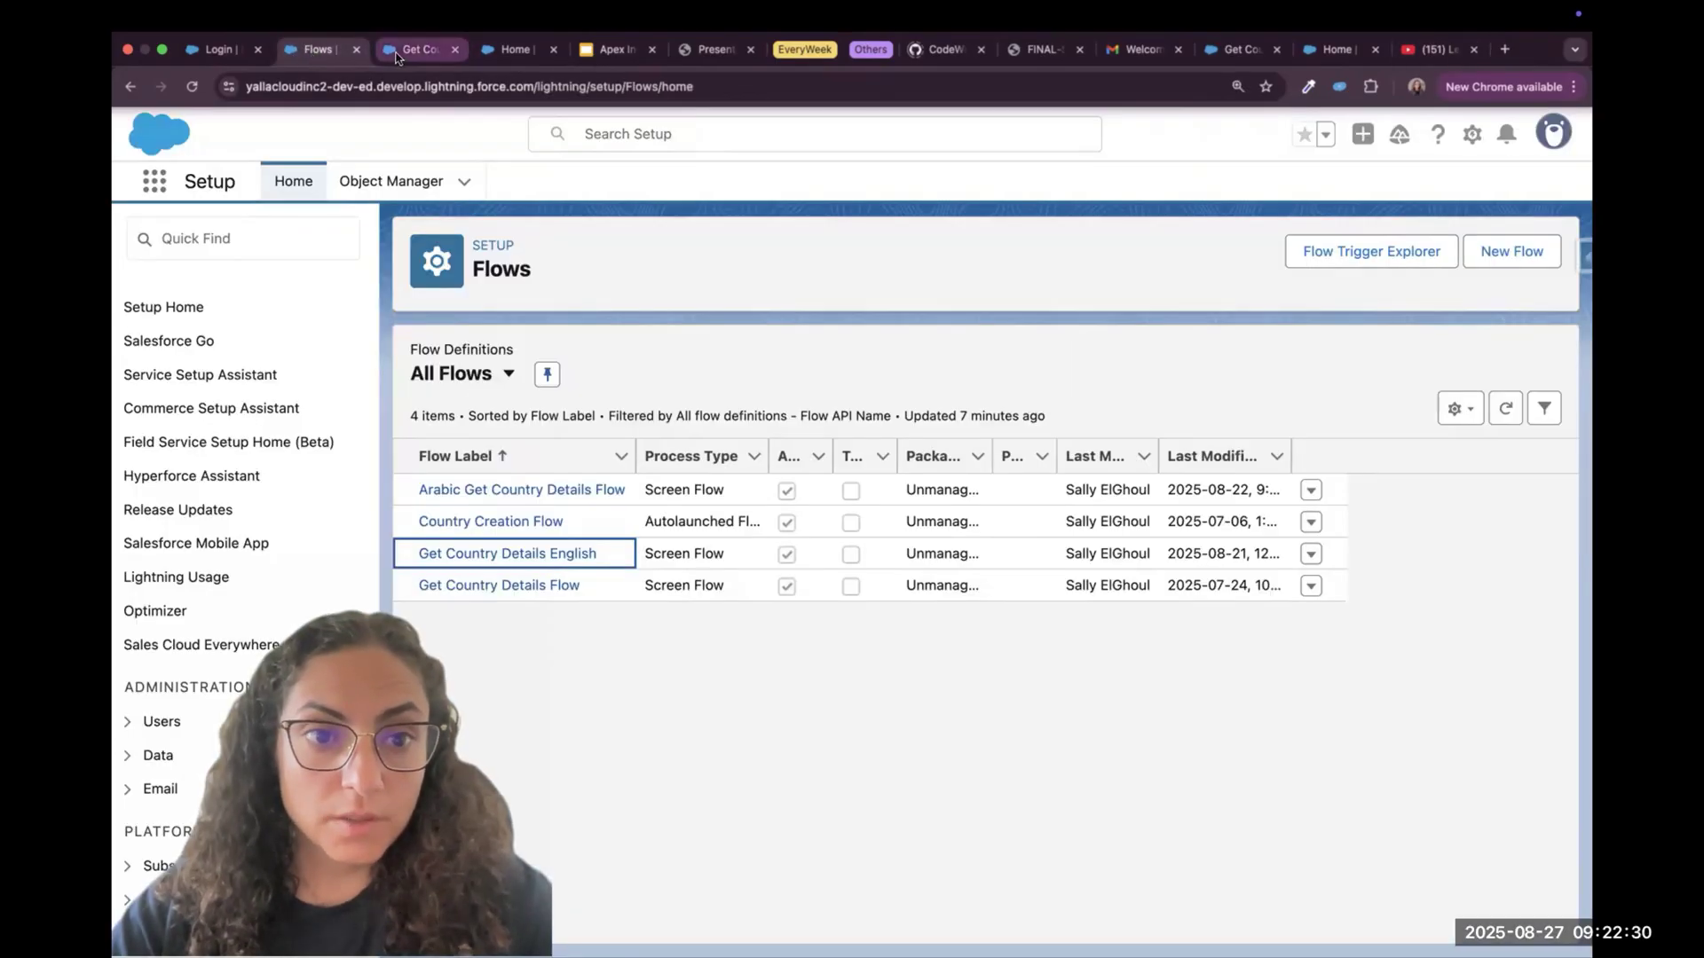
On the reloaded Sales home page, submit Canada and Egypt in the Arabic country details flow
{"action": "left_click", "coordinate": [396, 54]}
{"action": "left_click", "coordinate": [476, 54]}
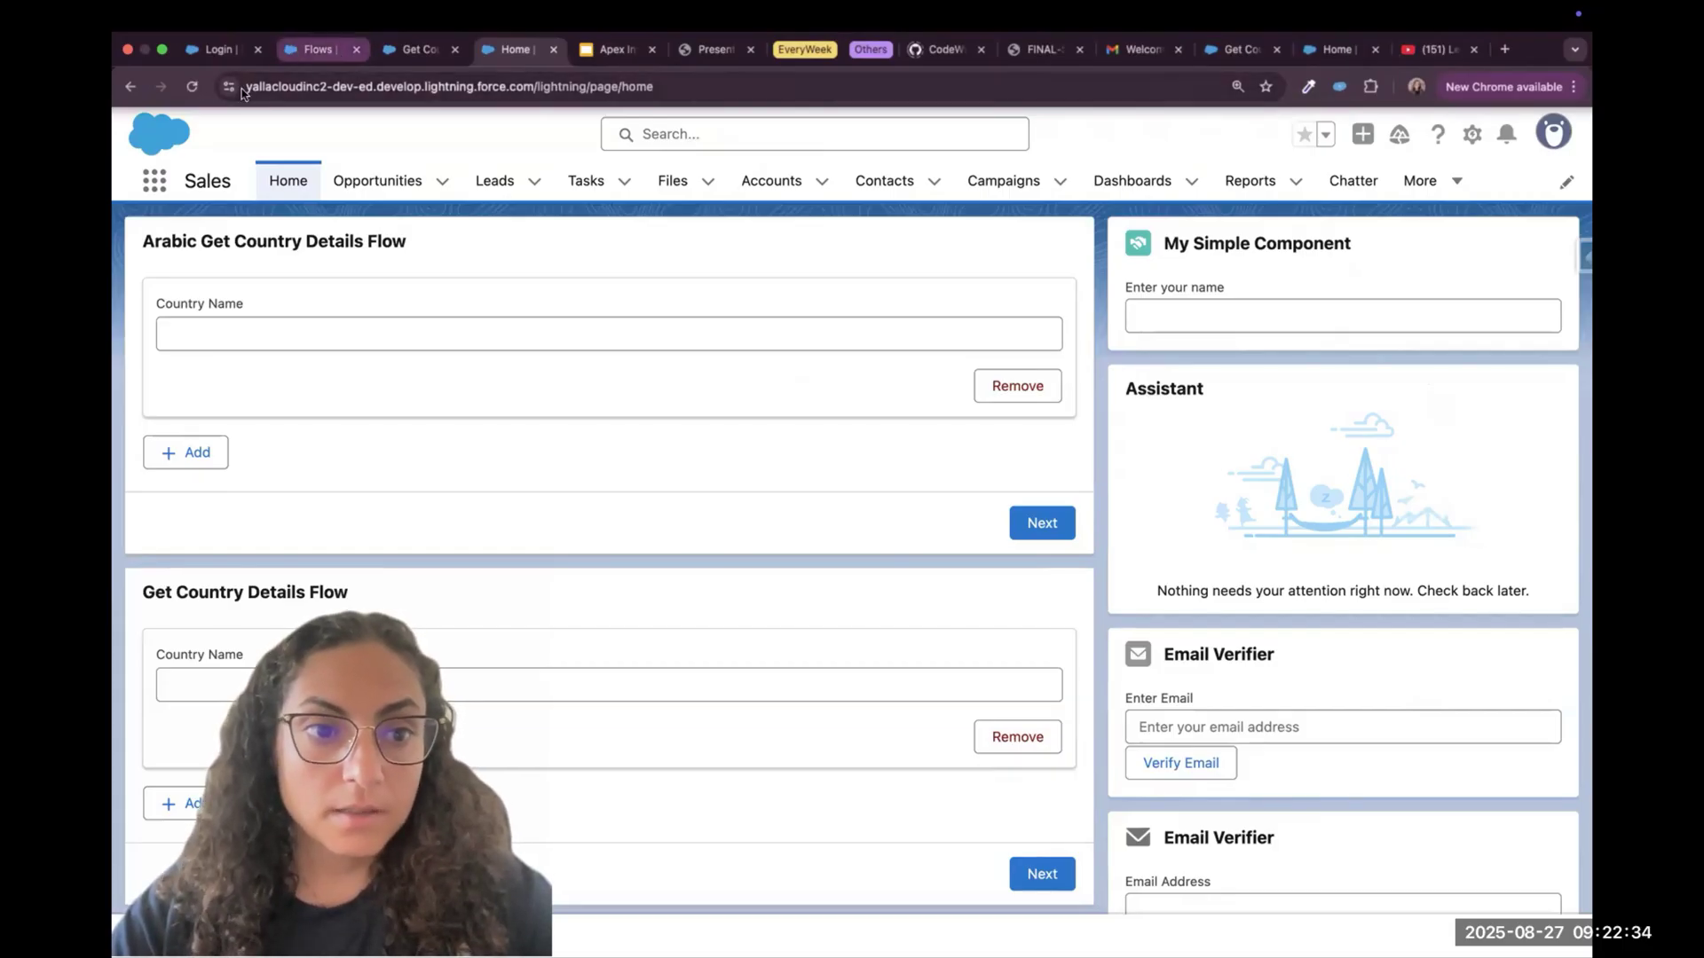
{"action": "left_click", "coordinate": [191, 86]}
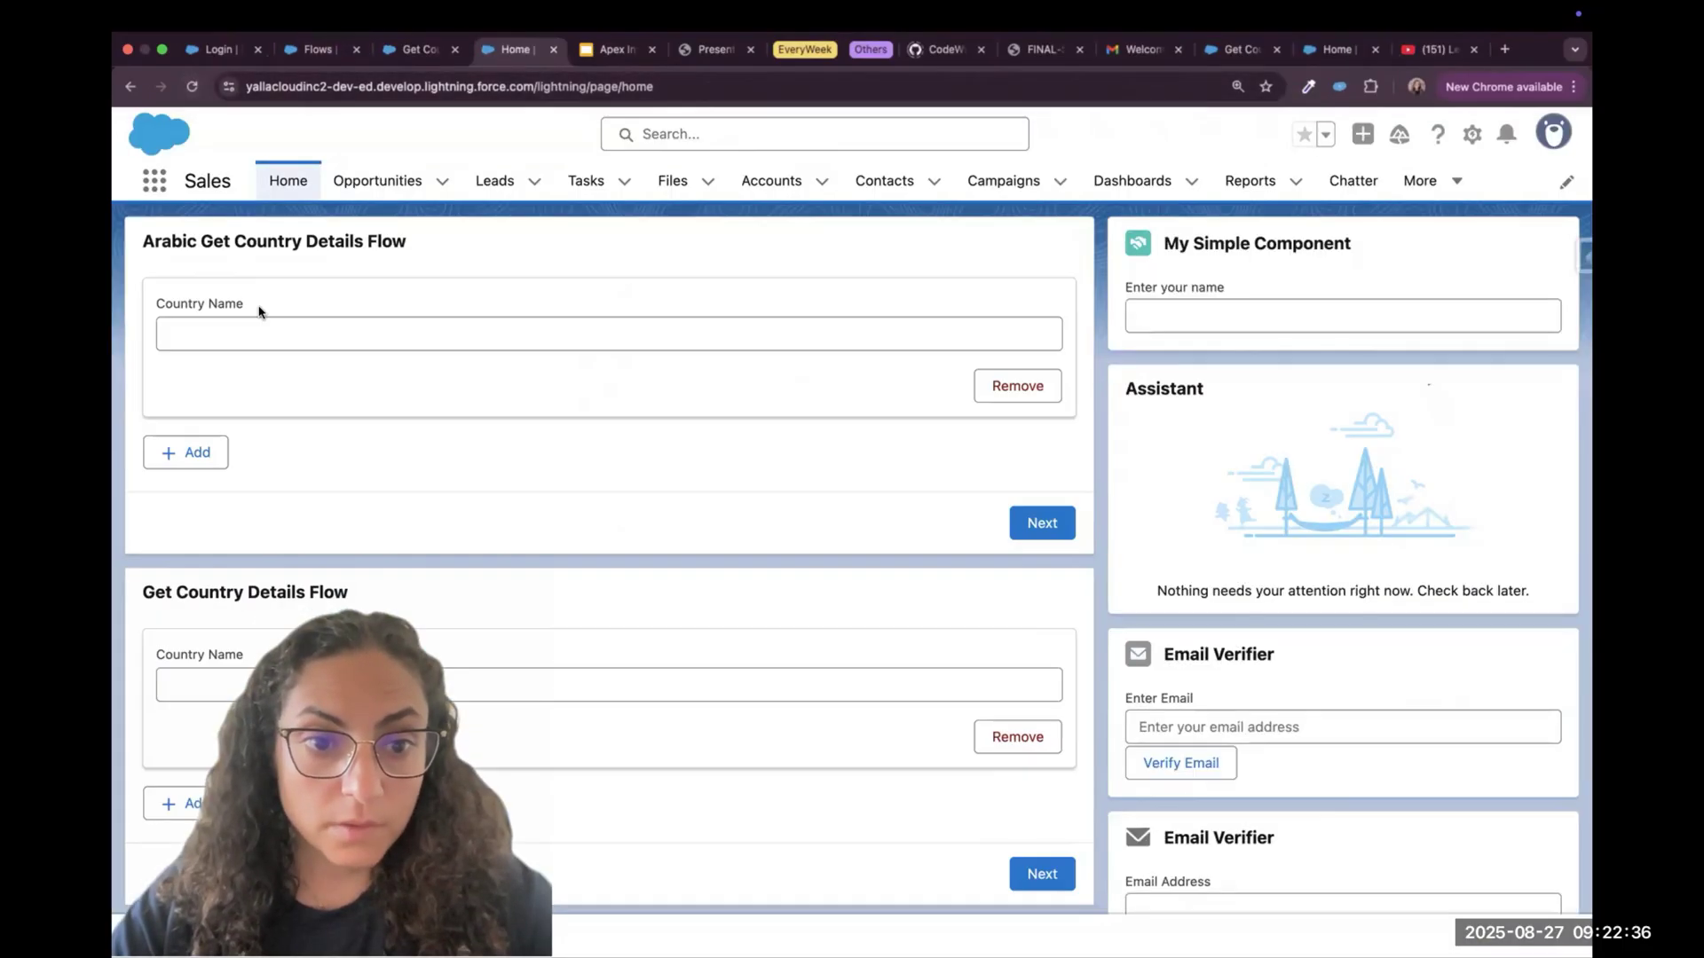
{"action": "left_click", "coordinate": [259, 337]}
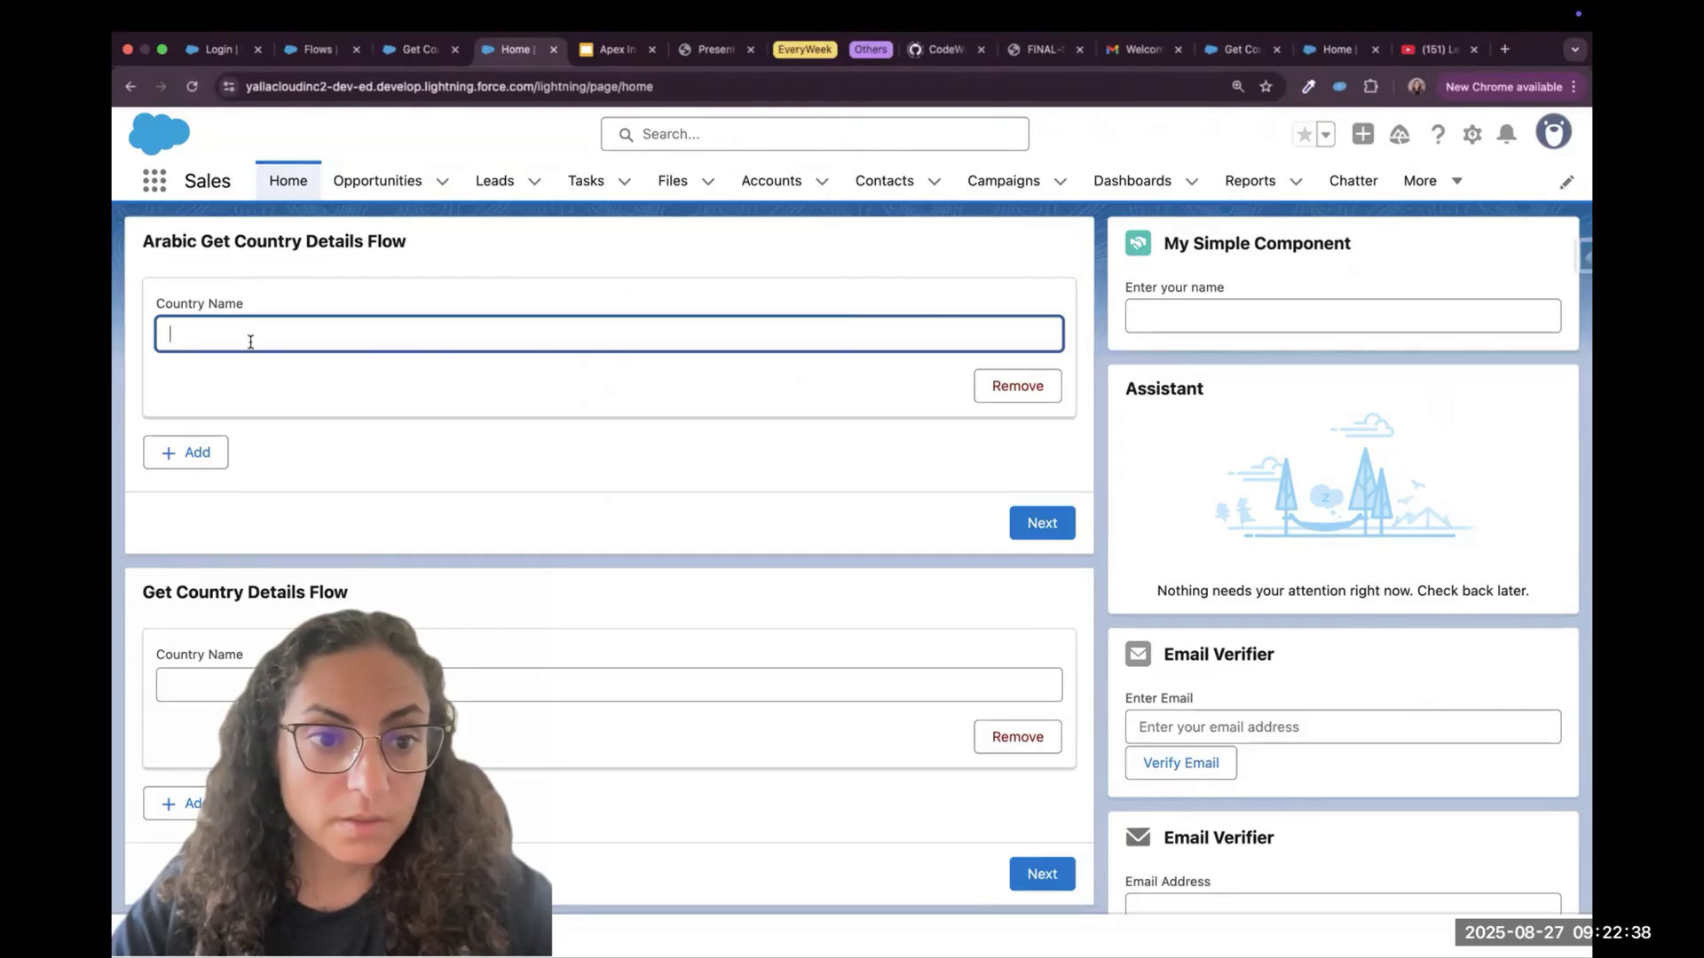
{"action": "type", "text": "Canada"}
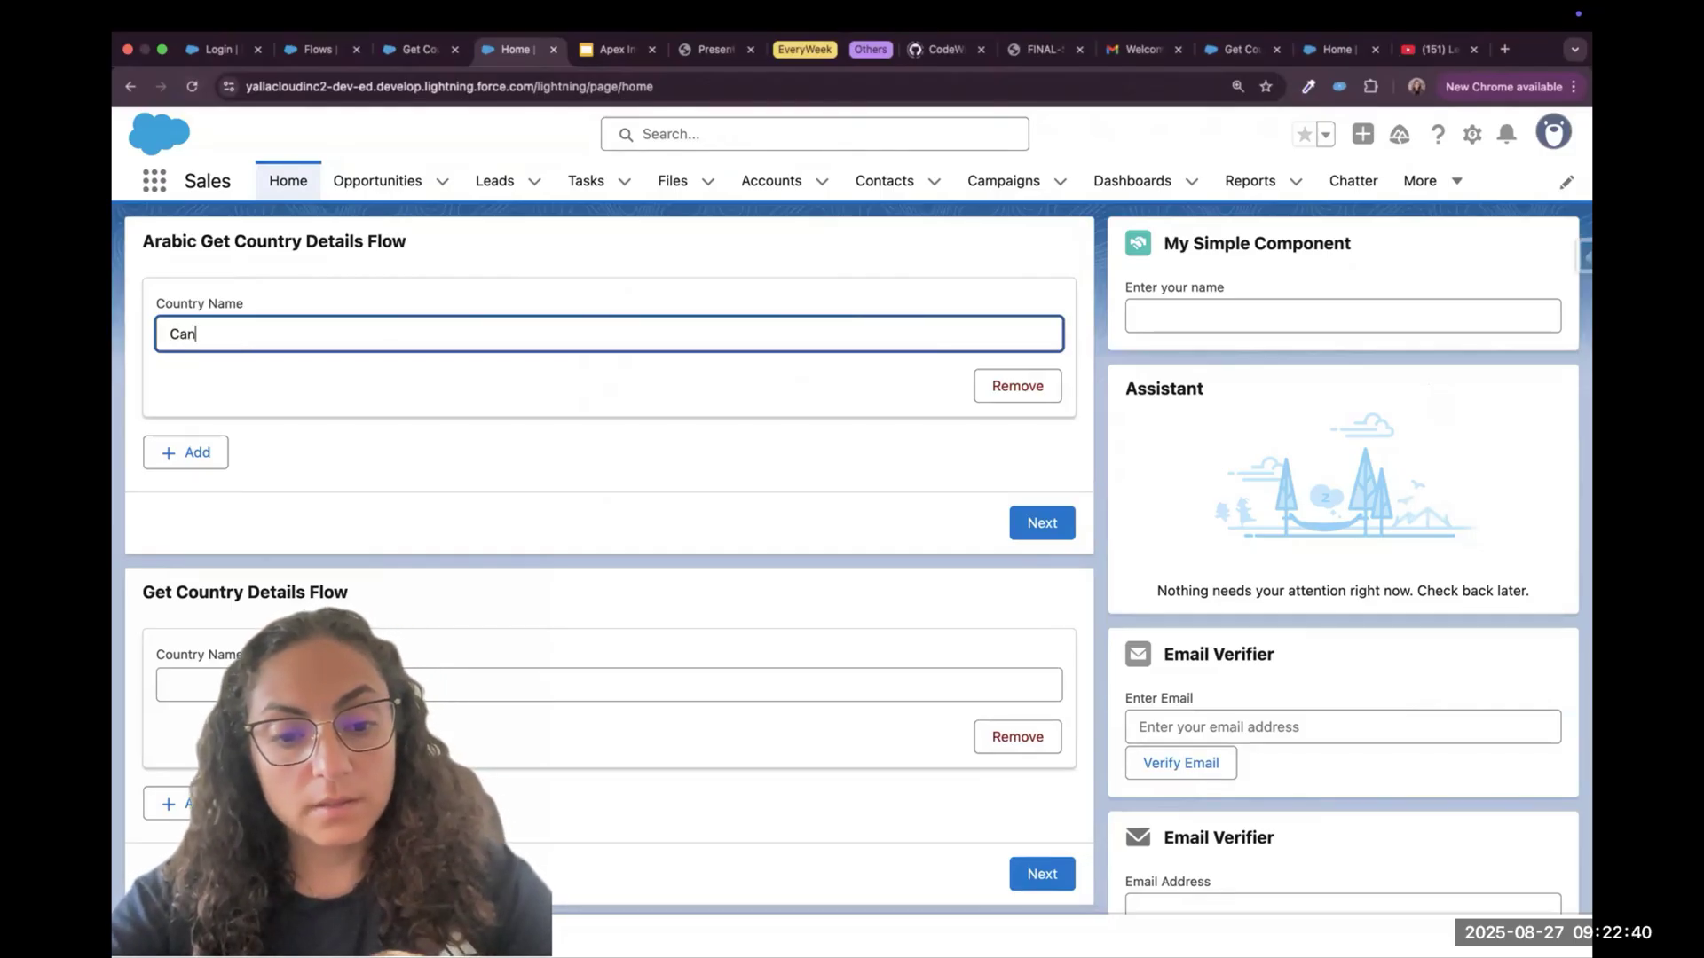
{"action": "left_click", "coordinate": [186, 451]}
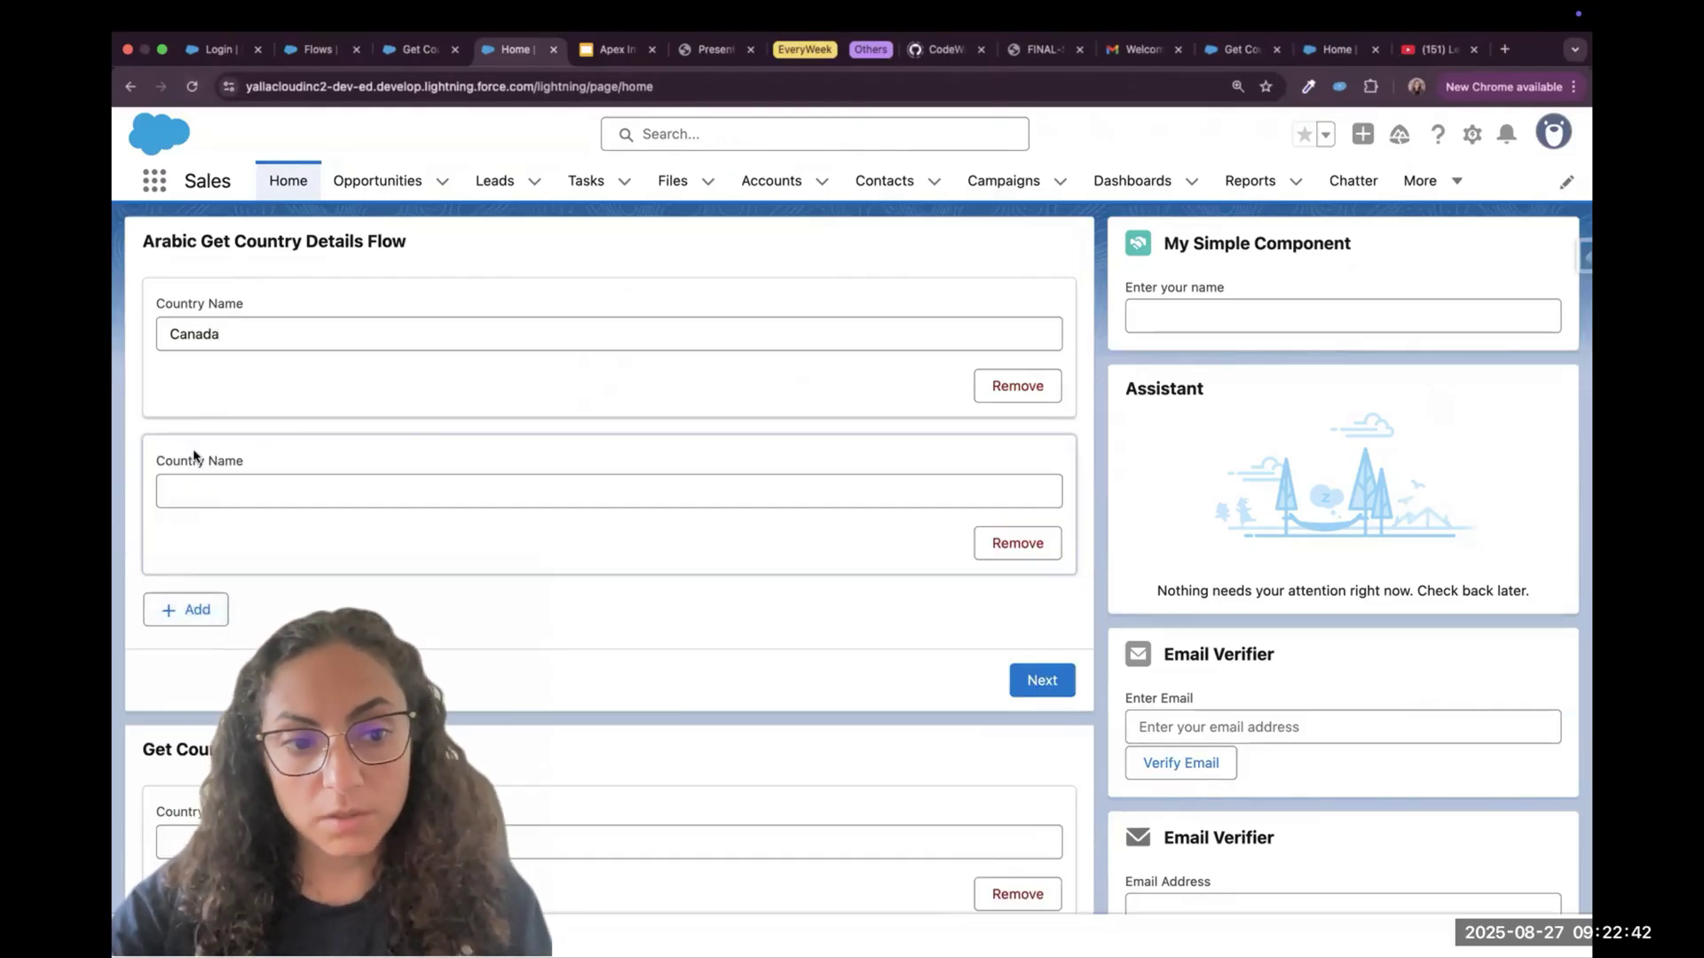
{"action": "left_click", "coordinate": [208, 488]}
{"action": "type", "text": "Egypt"}
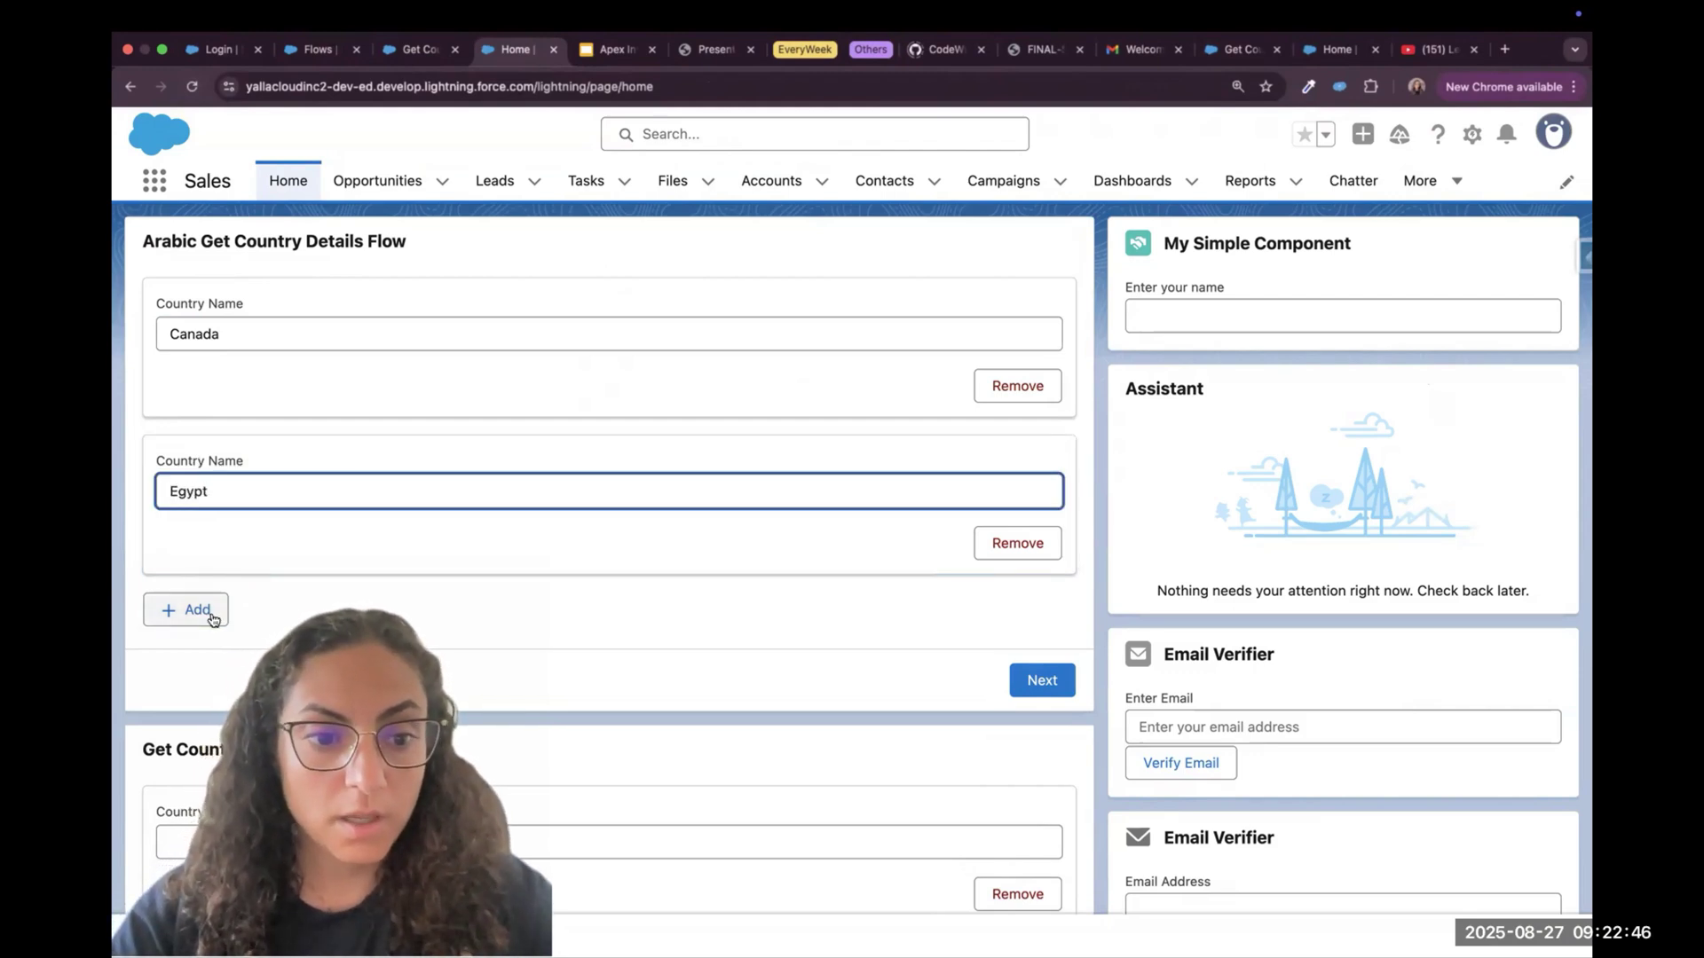
{"action": "left_click", "coordinate": [1042, 683]}
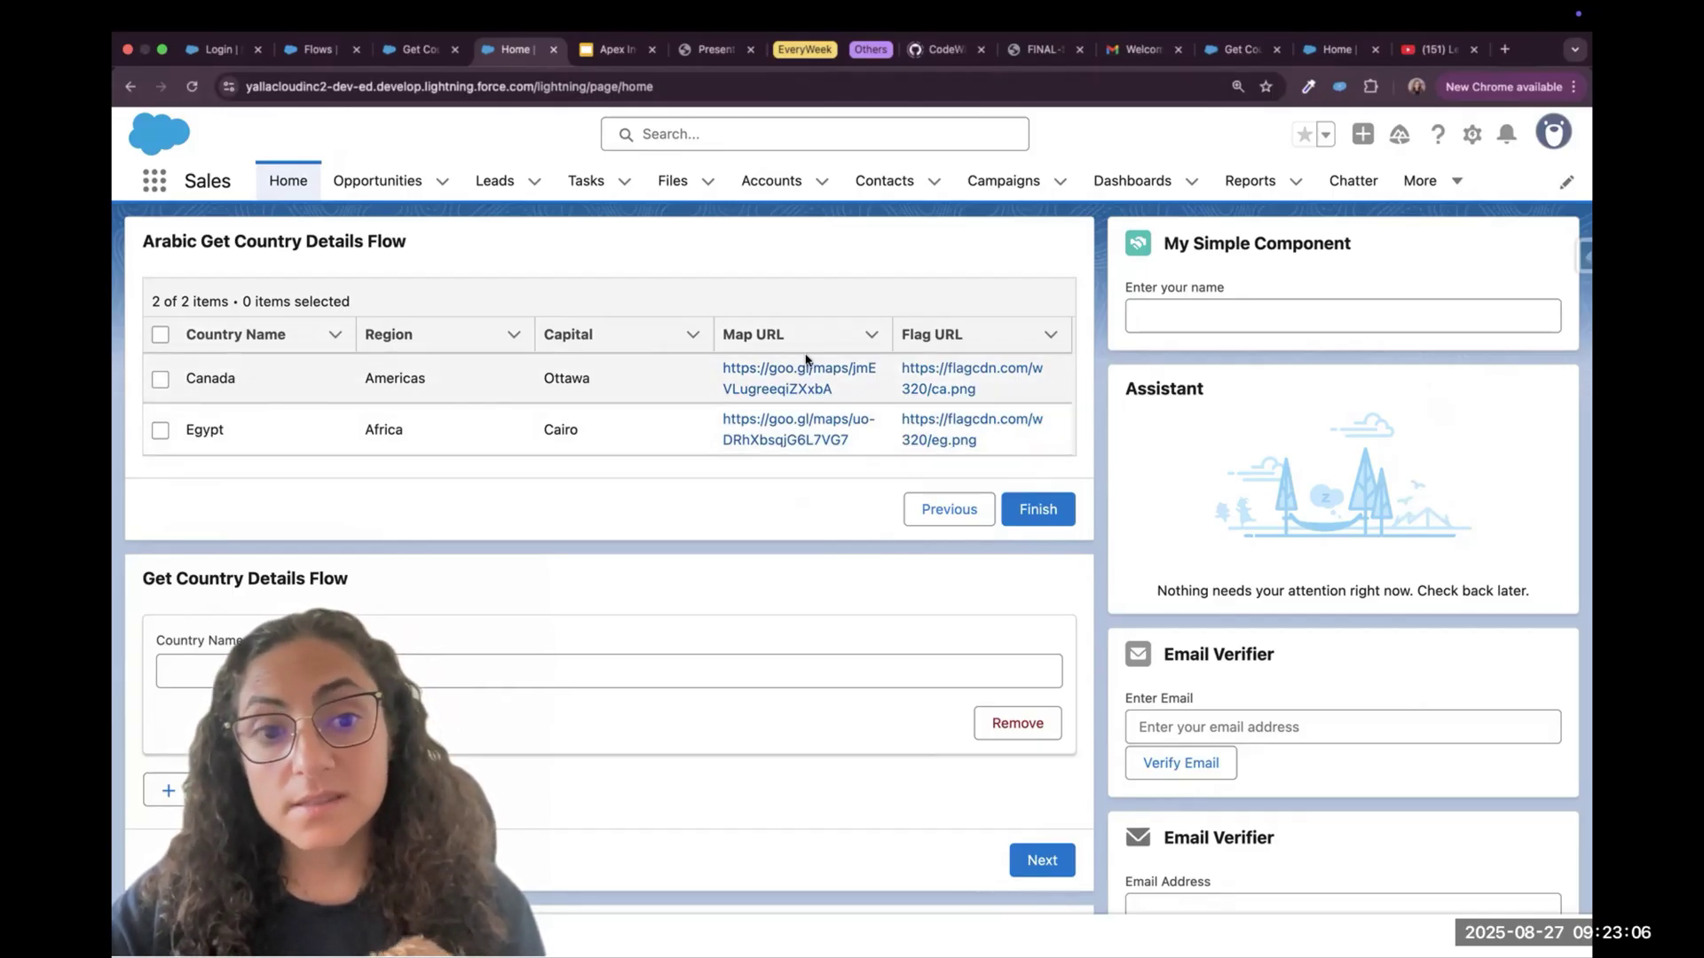
{"action": "left_click", "coordinate": [581, 53]}
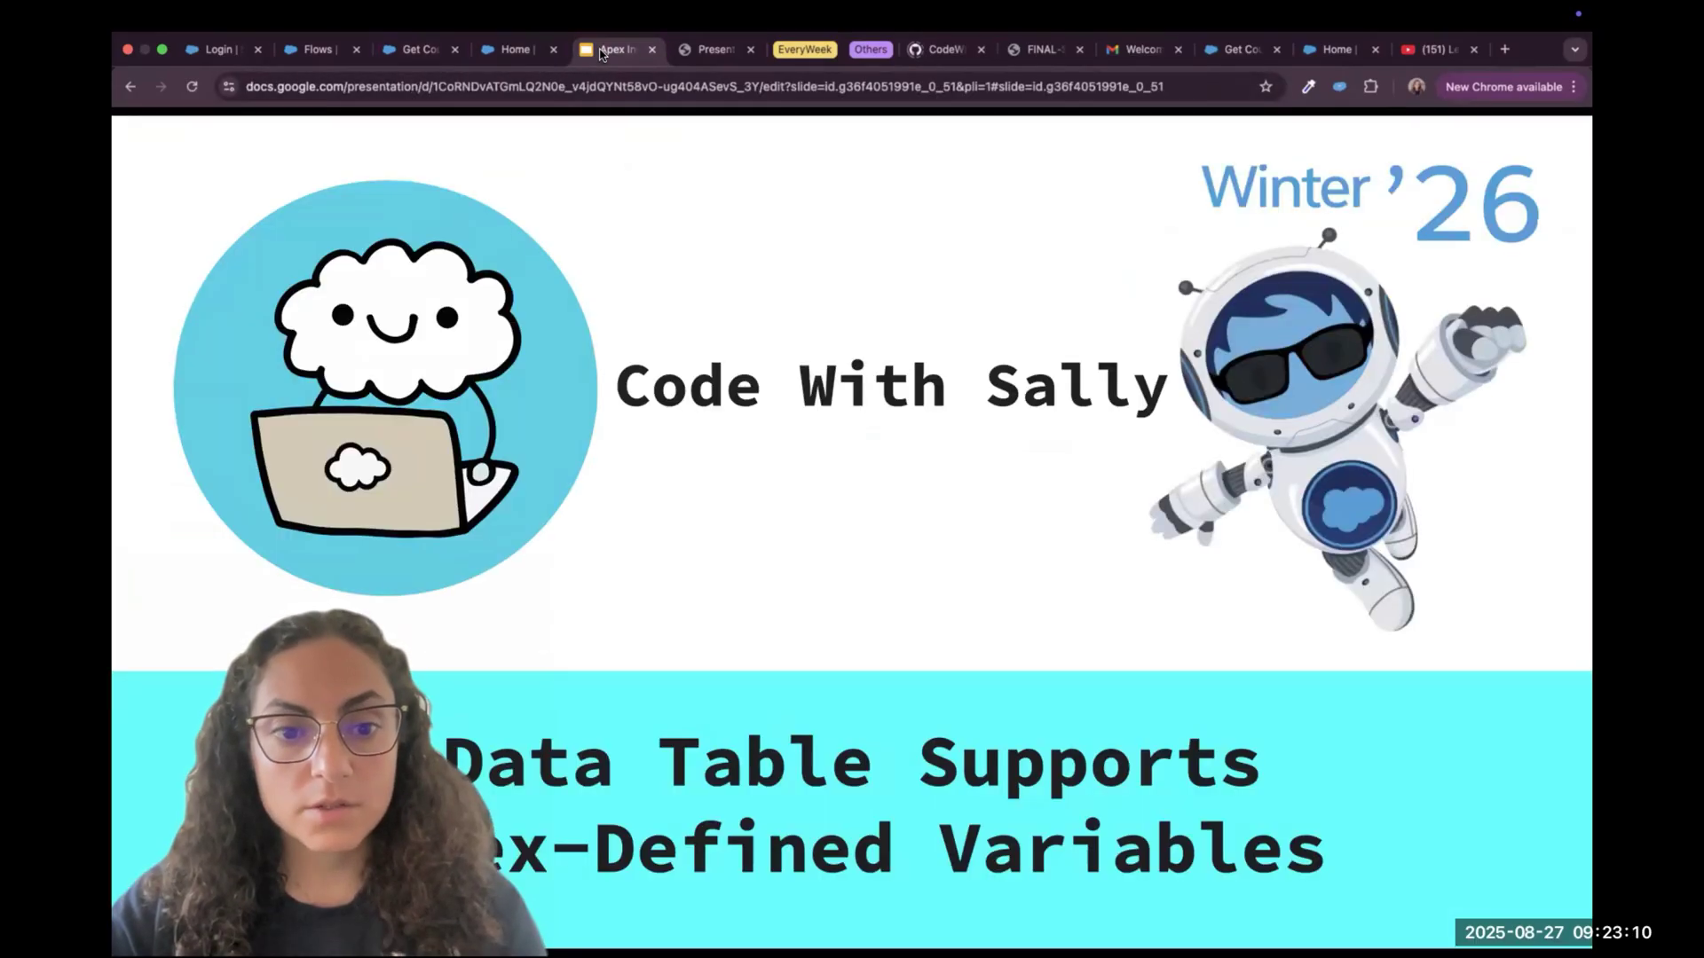
Review the English V1 flow's Country Entry Screen, loop, assignment and Apex action elements
{"action": "left_click", "coordinate": [413, 50]}
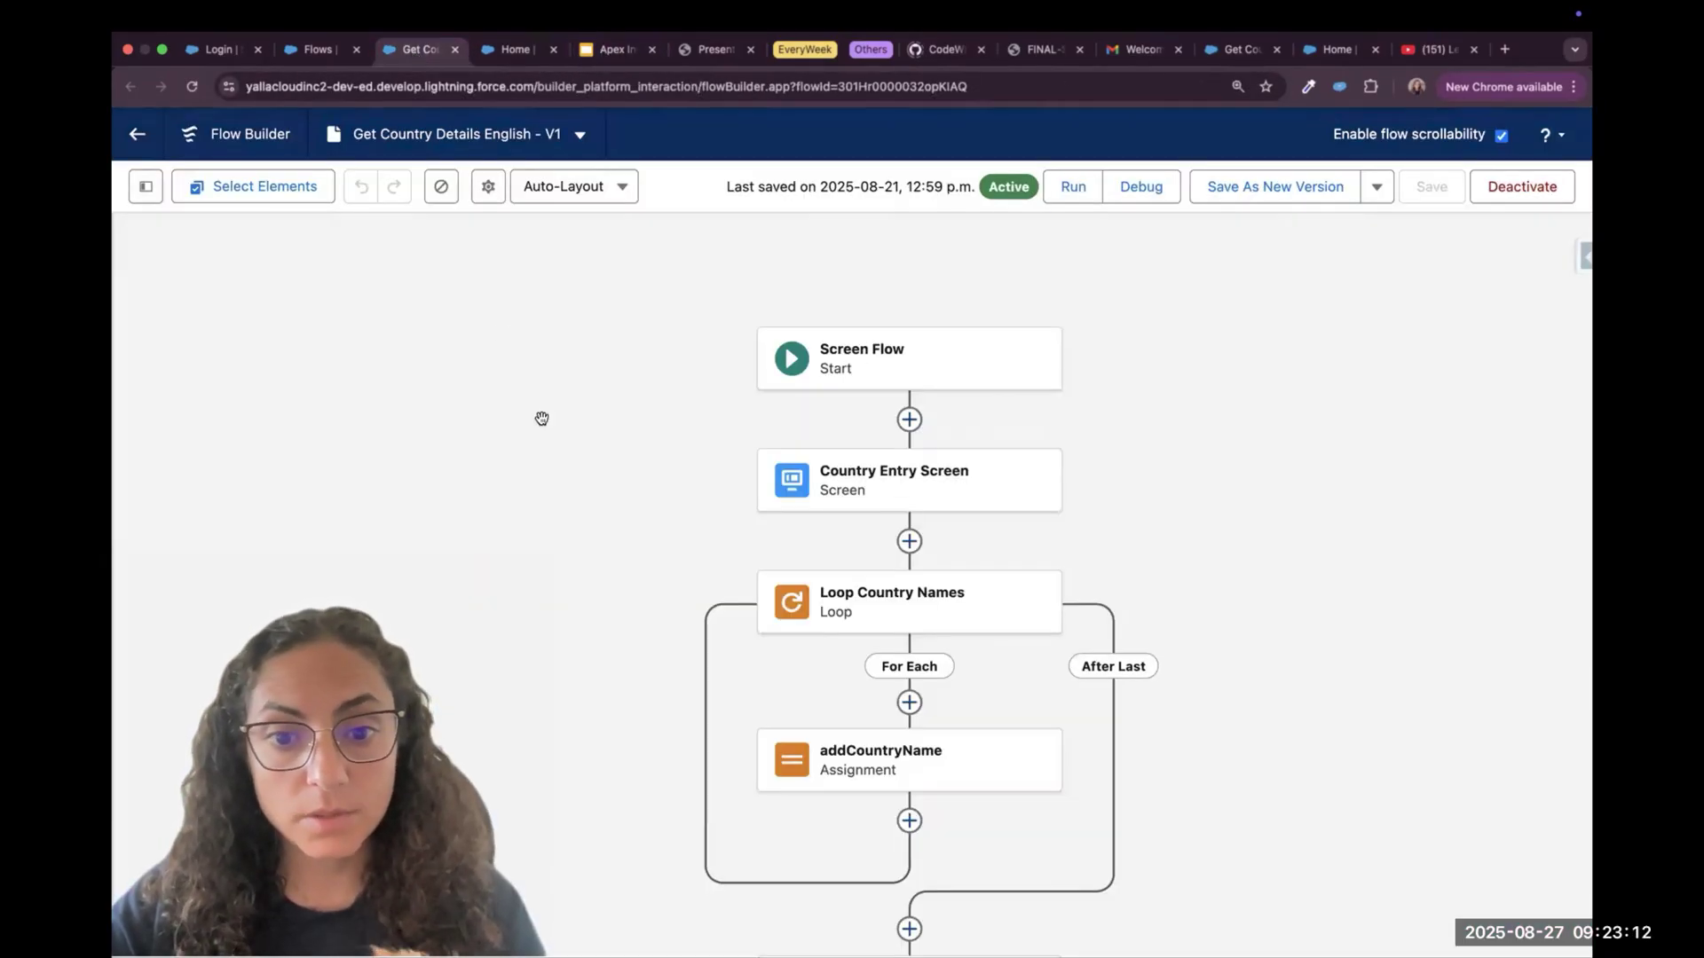
{"action": "left_click_drag", "start_coordinate": [652, 503], "coordinate": [652, 417]}
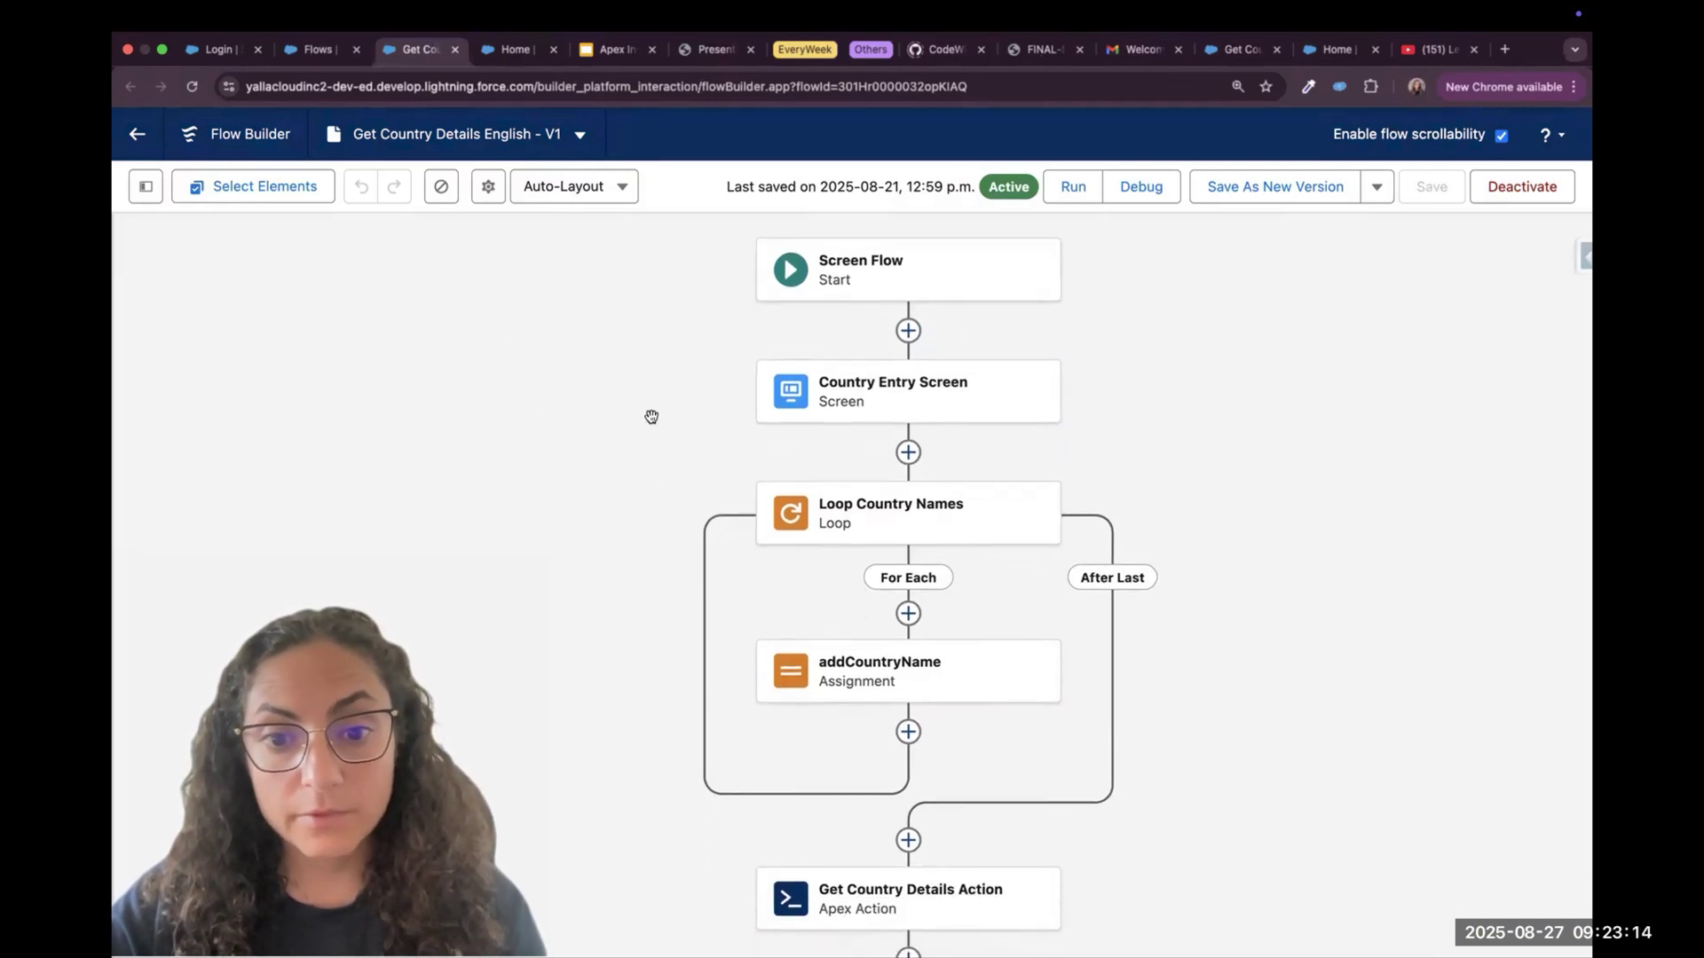
{"action": "double_click", "coordinate": [885, 398]}
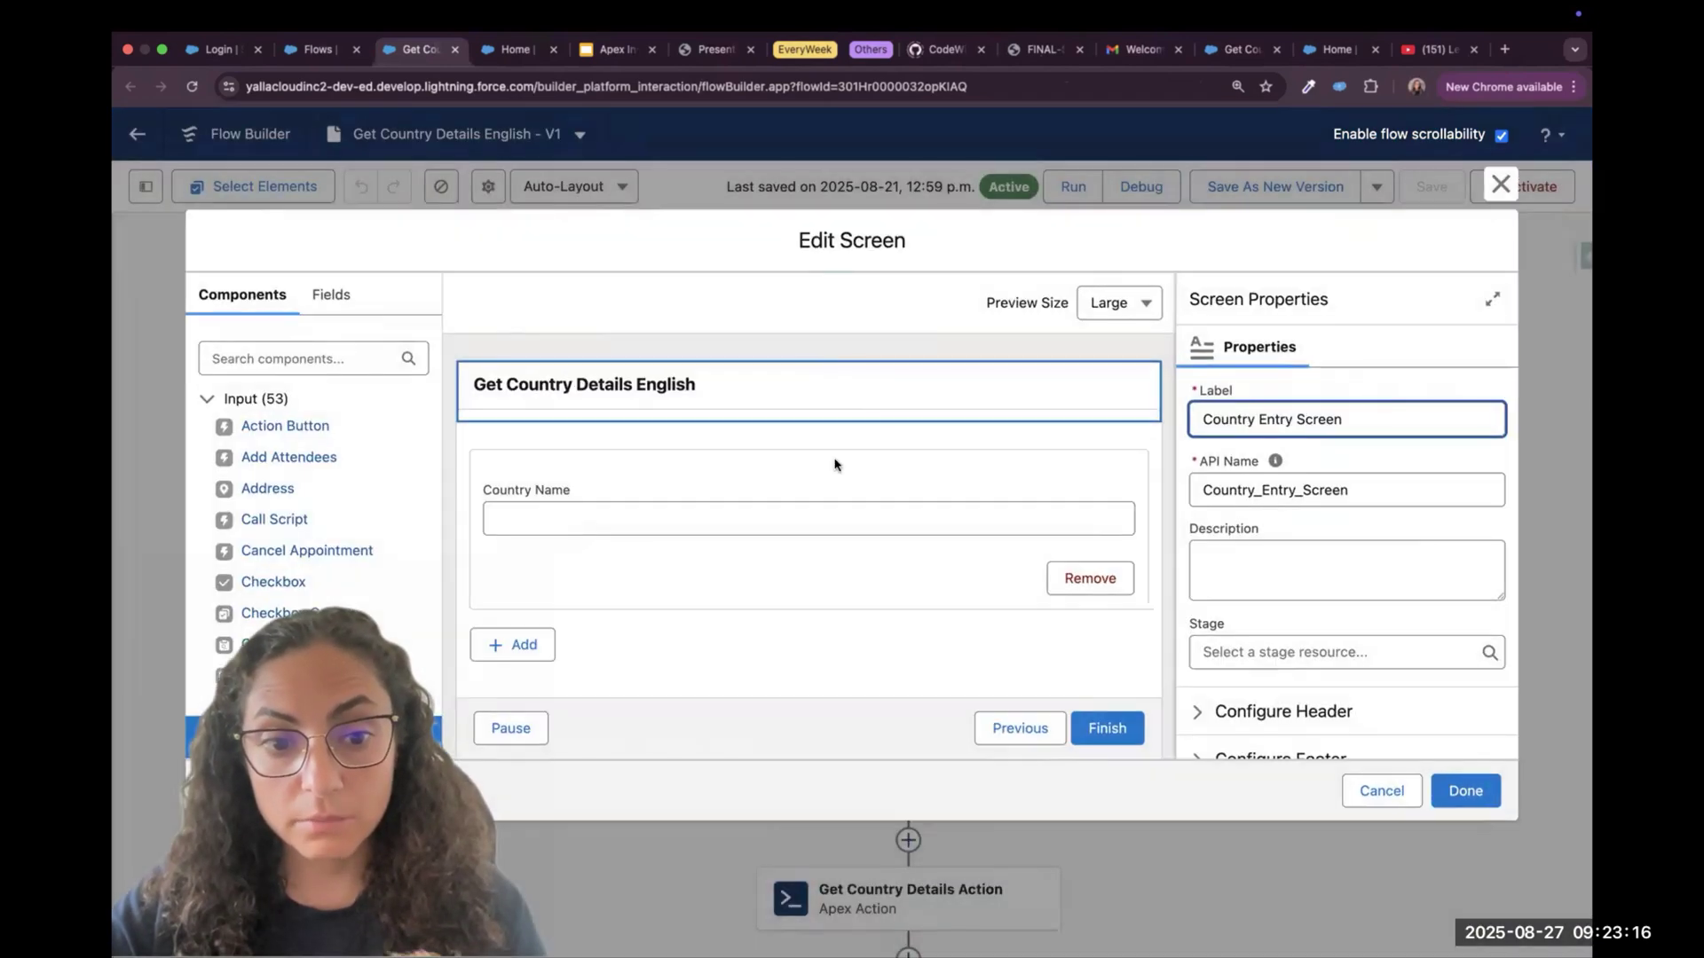
{"action": "left_click", "coordinate": [1500, 185]}
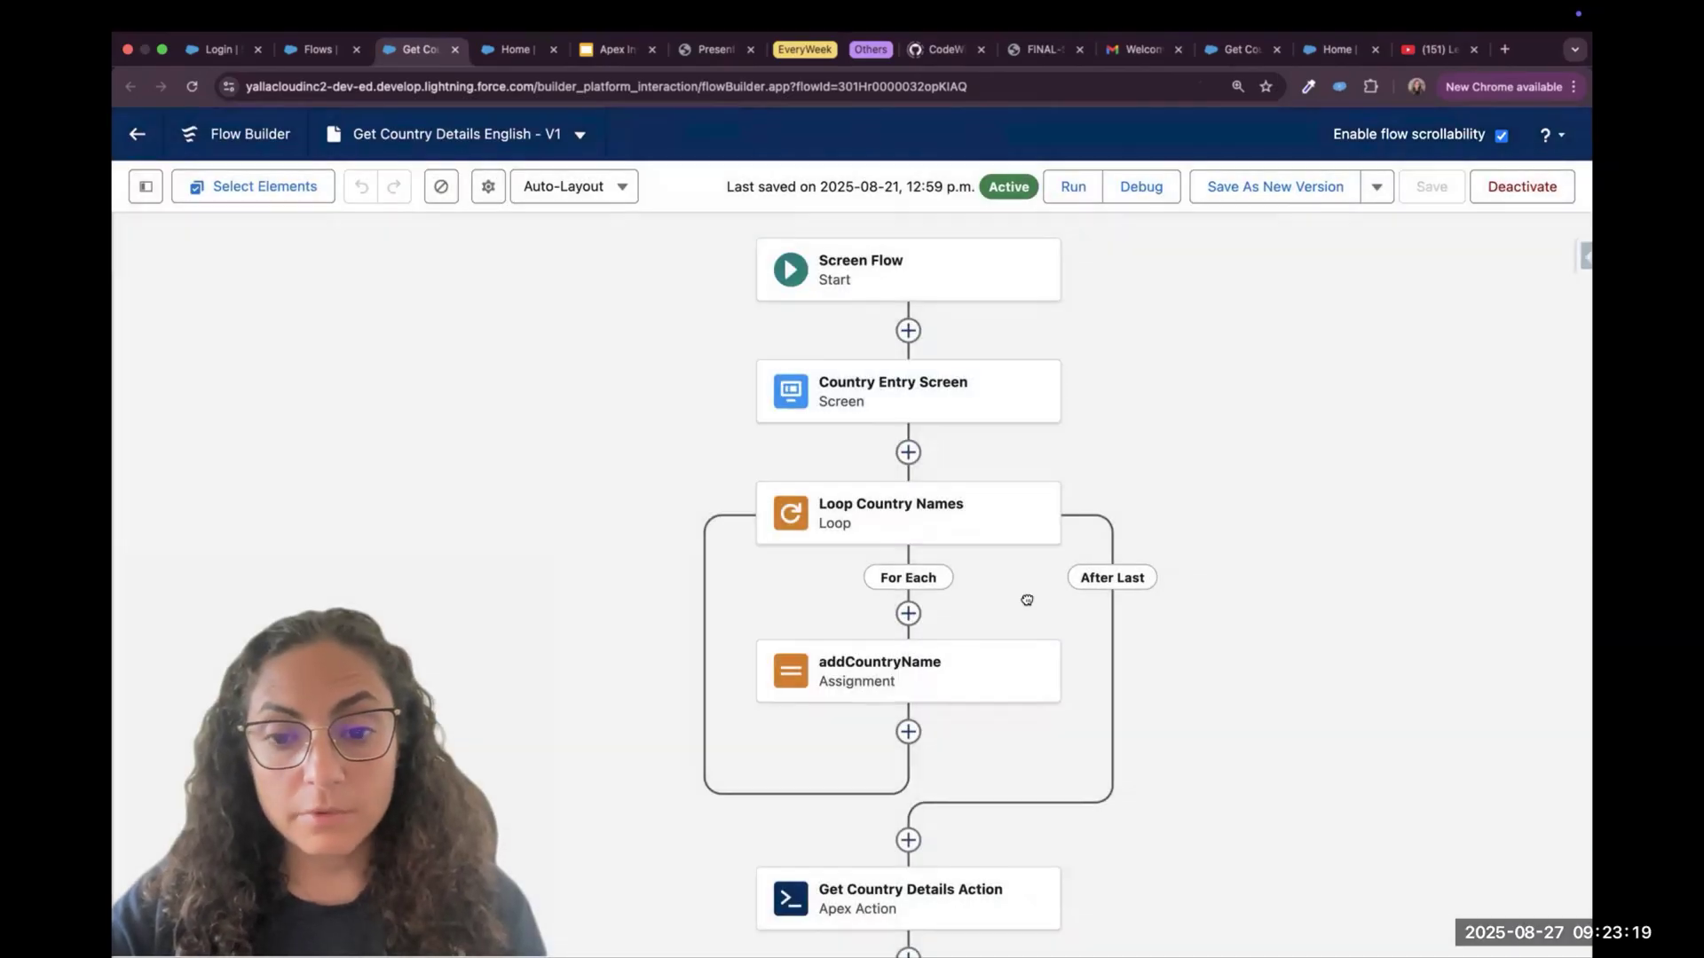
{"action": "left_click_drag", "start_coordinate": [1023, 597], "coordinate": [1018, 518]}
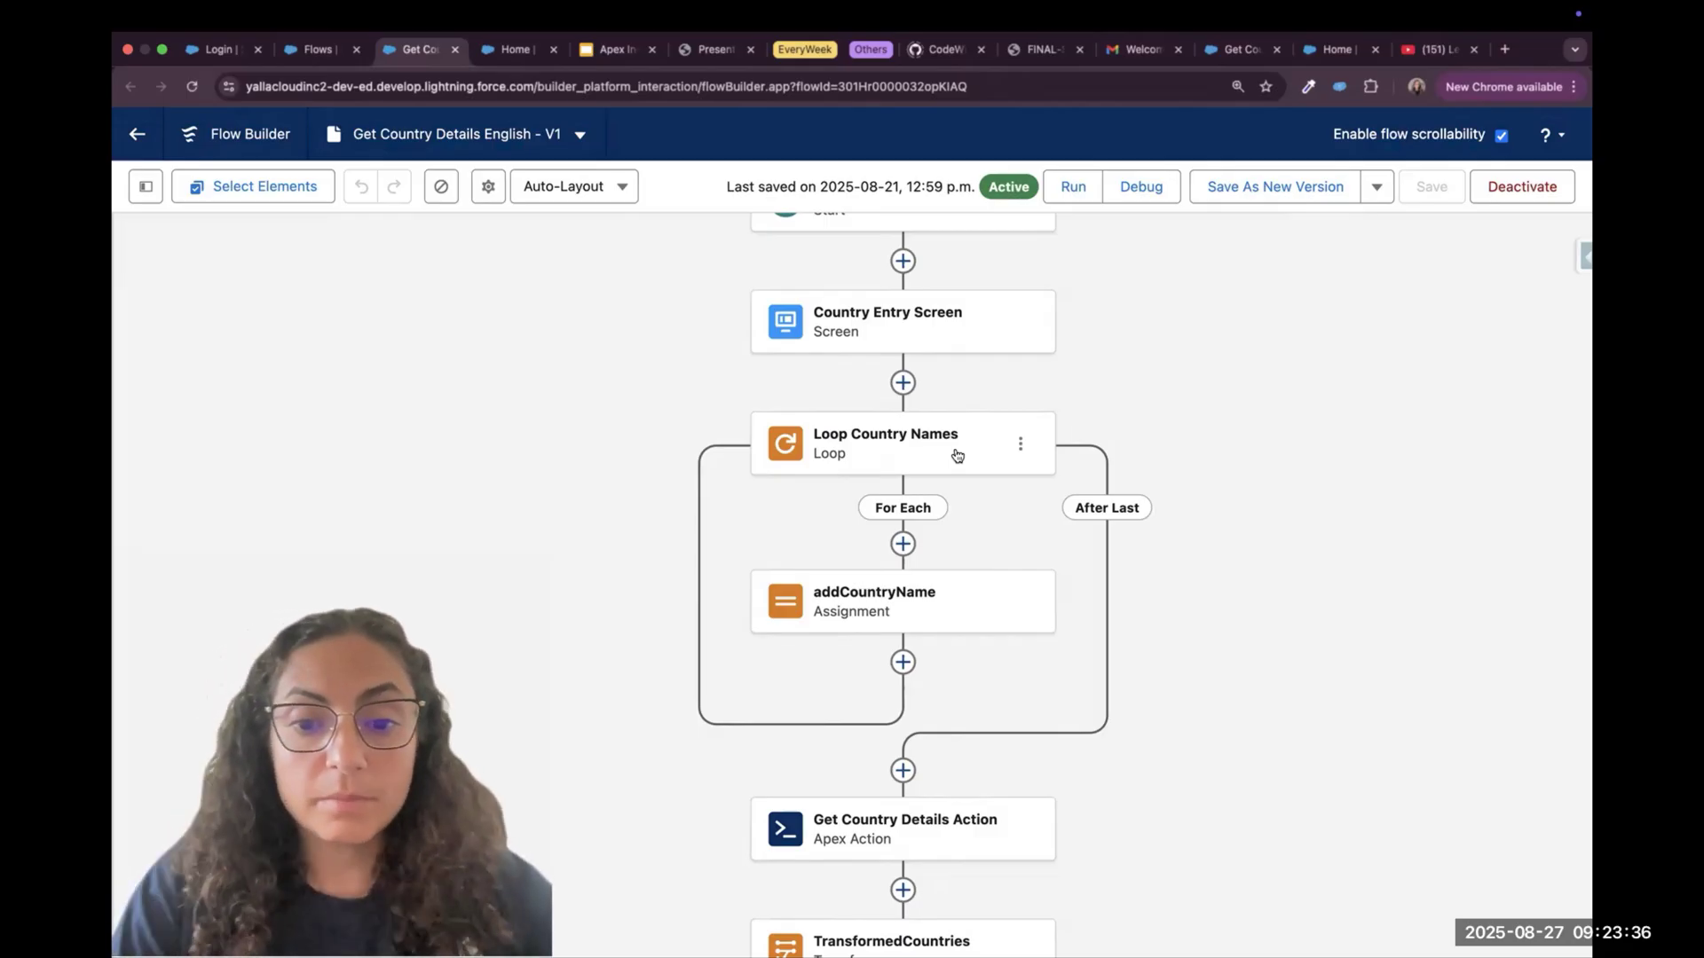
Inspect addCountryName, then the Apex action's lstCountryNames input and lstCountryDetails output
{"action": "left_click", "coordinate": [893, 593]}
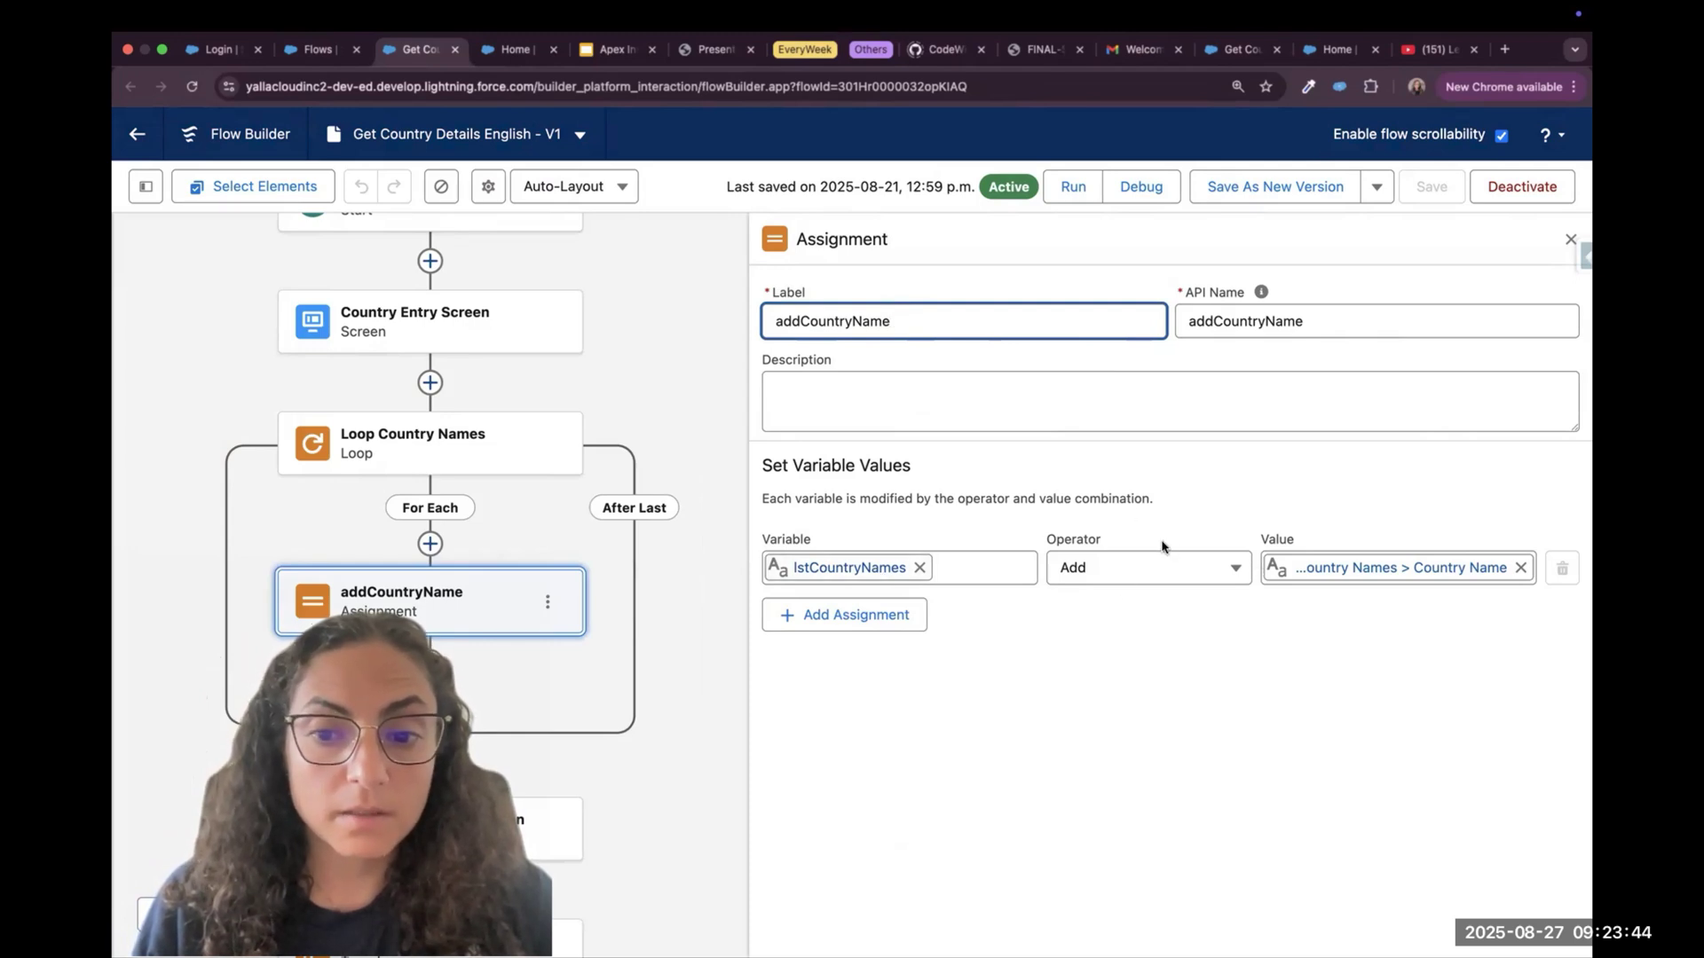
{"action": "left_click", "coordinate": [758, 672]}
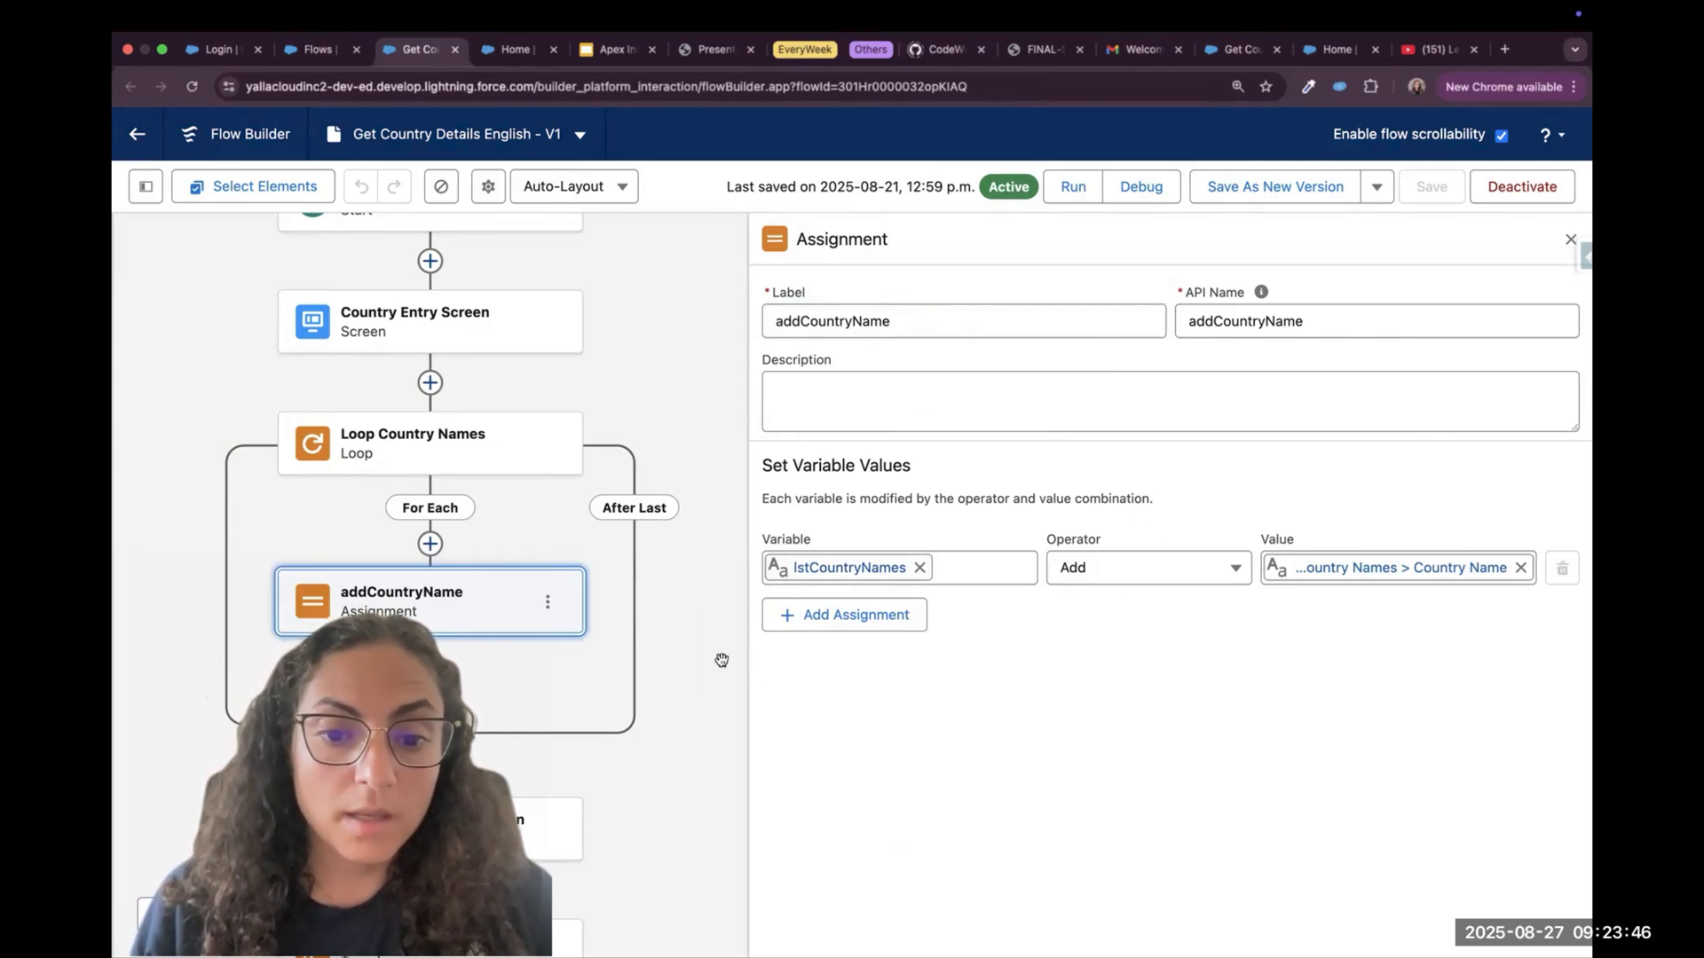
{"action": "left_click_drag", "start_coordinate": [723, 658], "coordinate": [721, 435]}
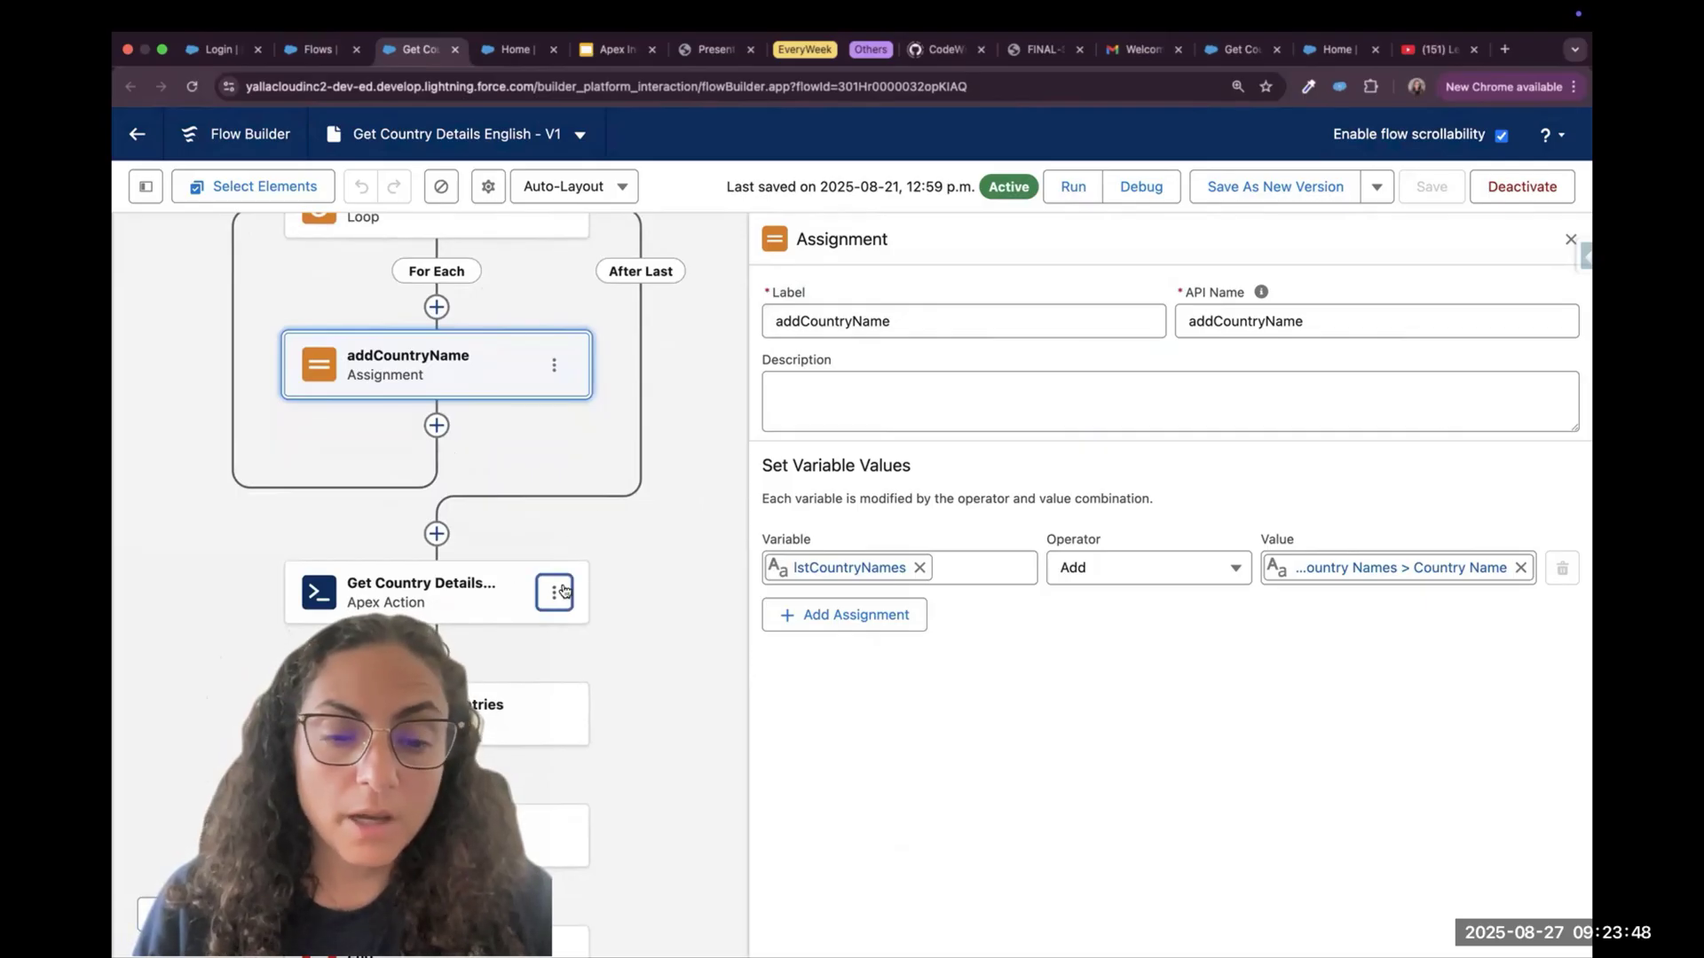
{"action": "left_click", "coordinate": [559, 594]}
{"action": "left_click", "coordinate": [530, 586]}
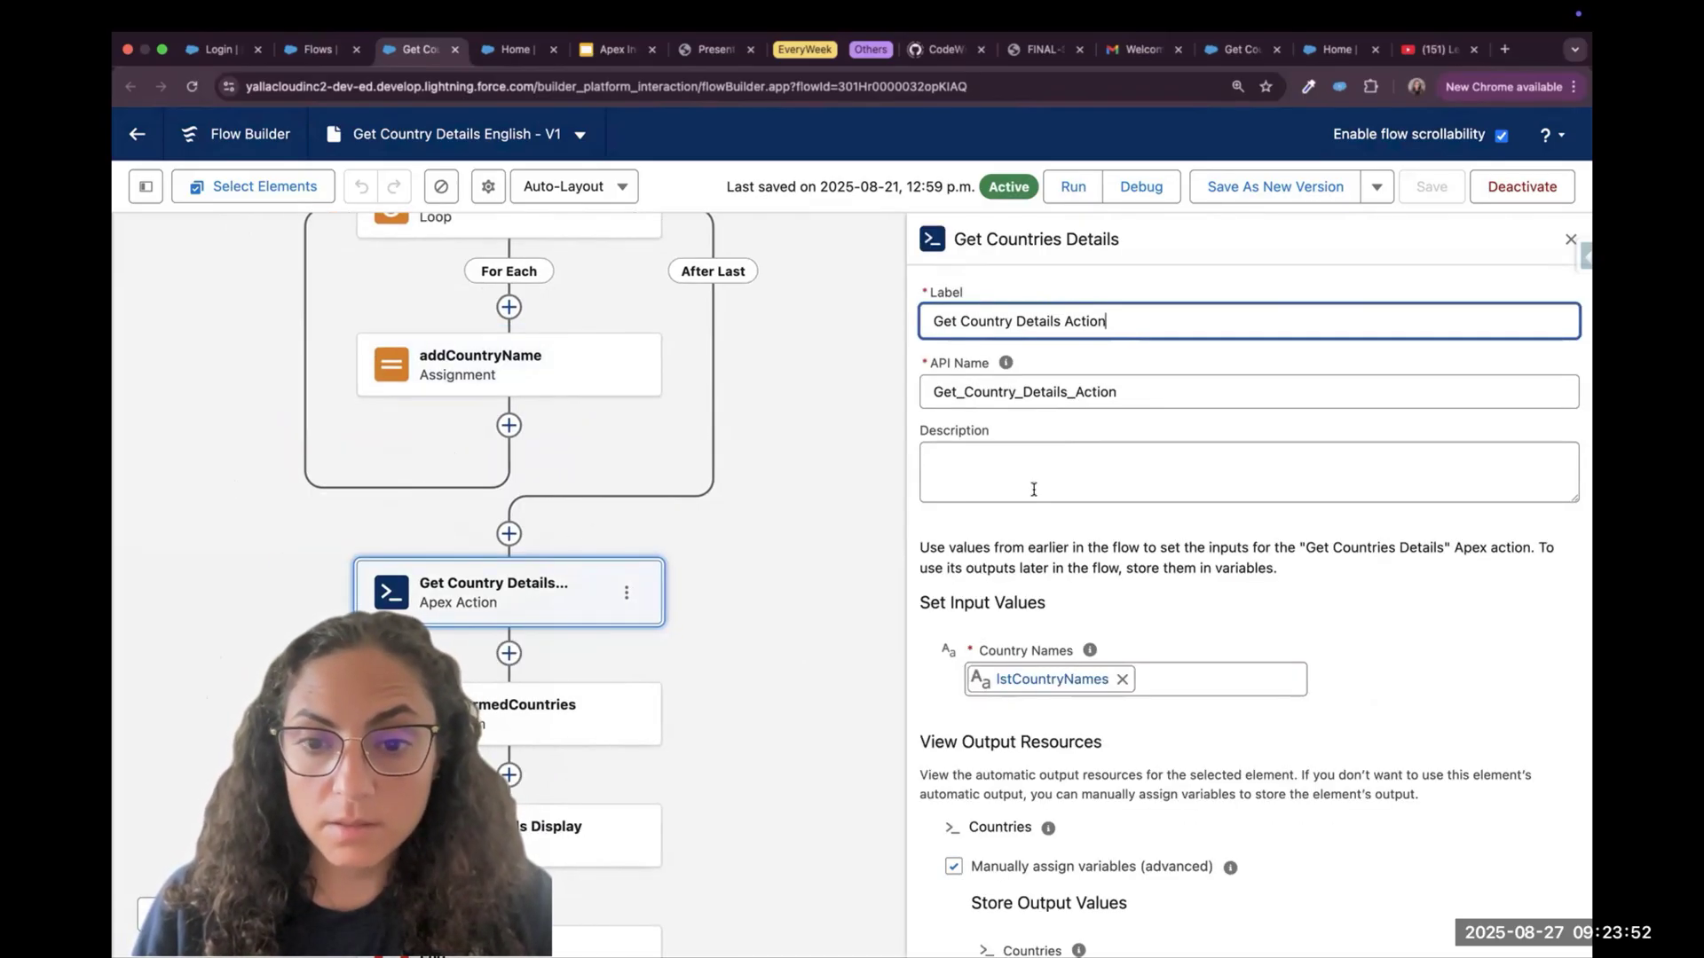
{"action": "scroll", "coordinate": [1015, 524], "scroll_direction": "down", "scroll_amount": 3}
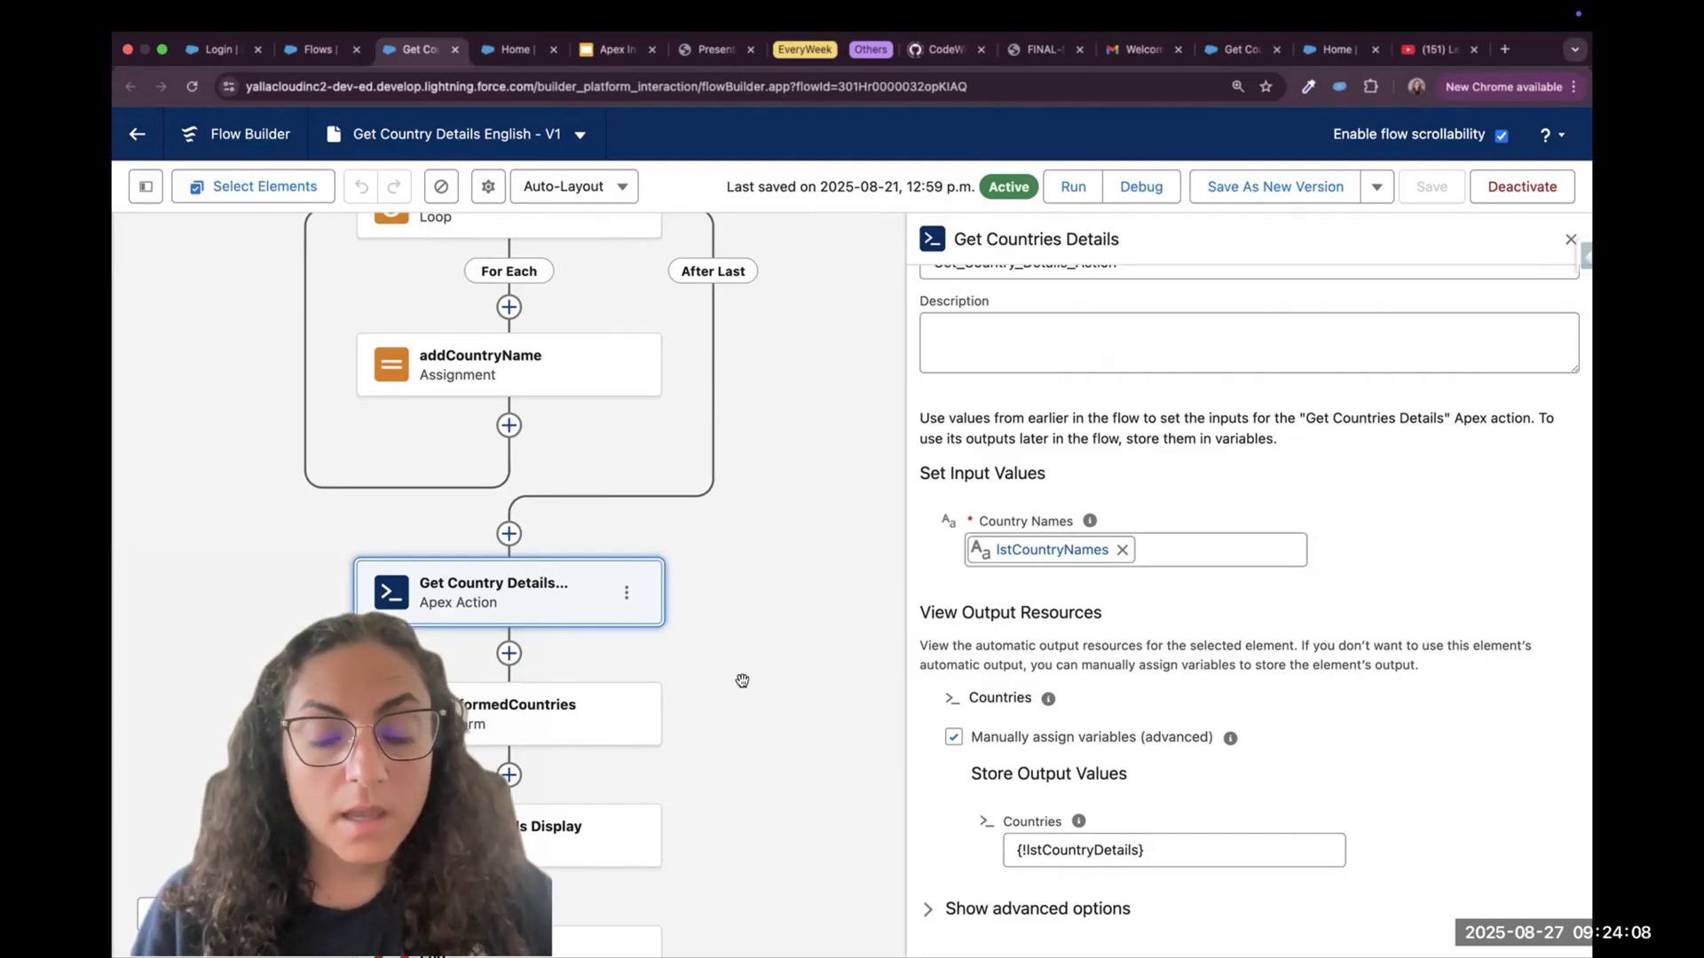
{"action": "left_click", "coordinate": [928, 53]}
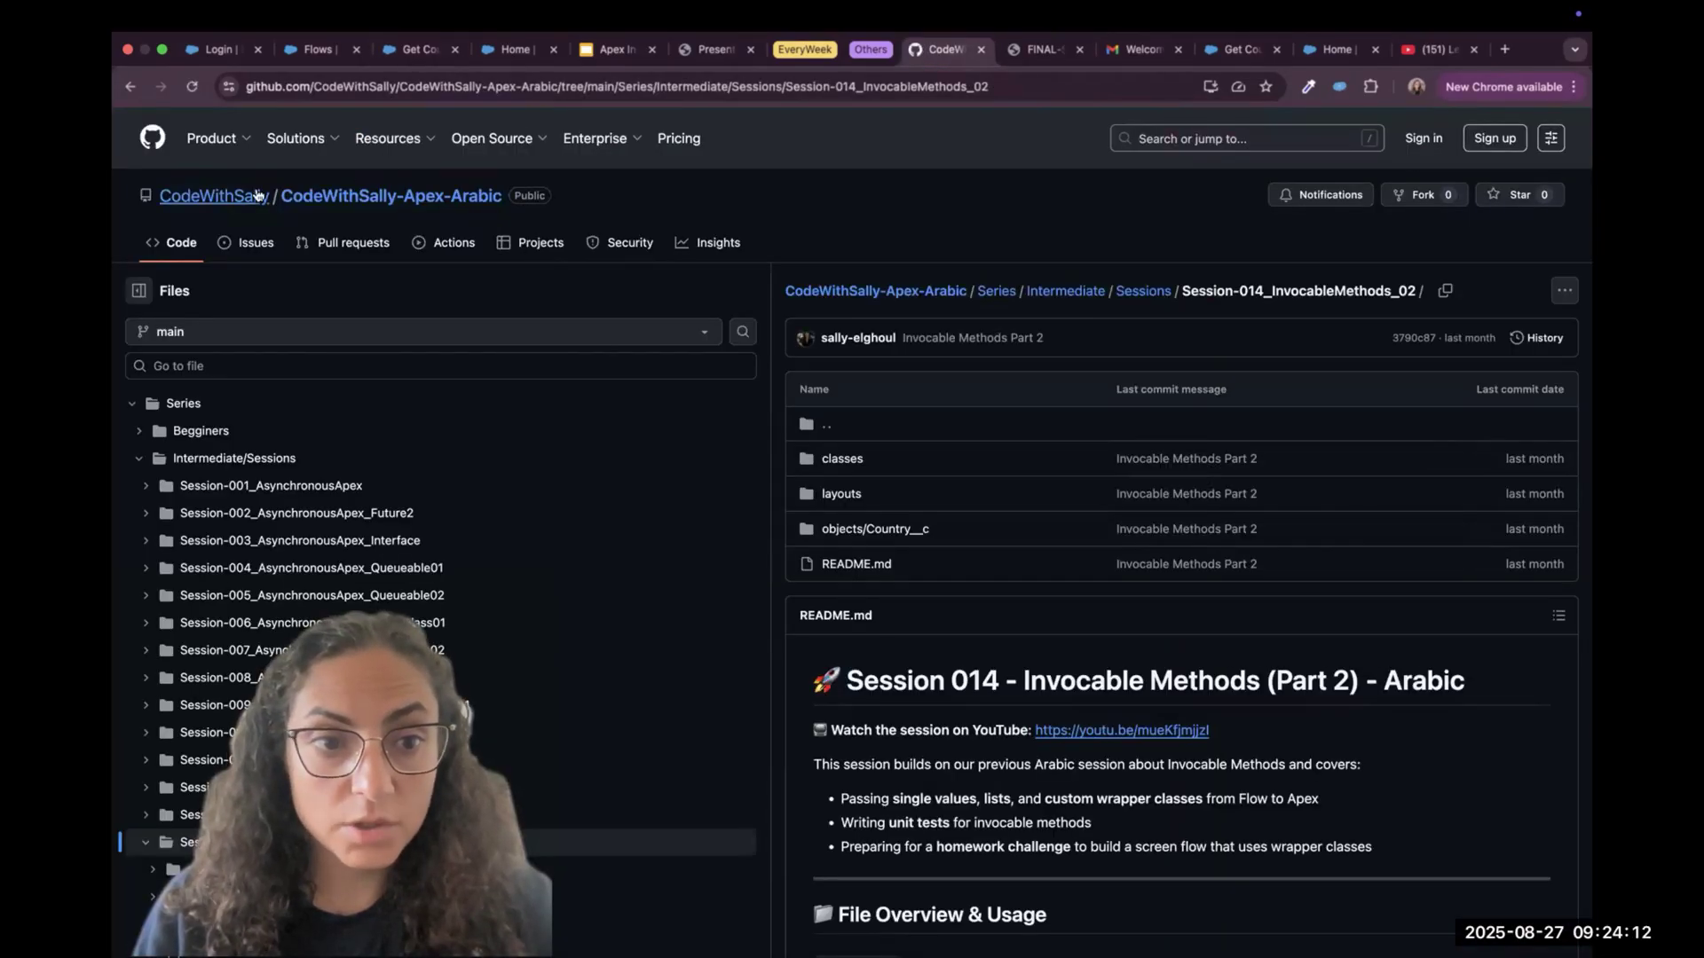
Navigate CodeWithSally-Apex-English to the Session-015_InvocableMethods_03 classes folder
{"action": "left_click", "coordinate": [257, 195]}
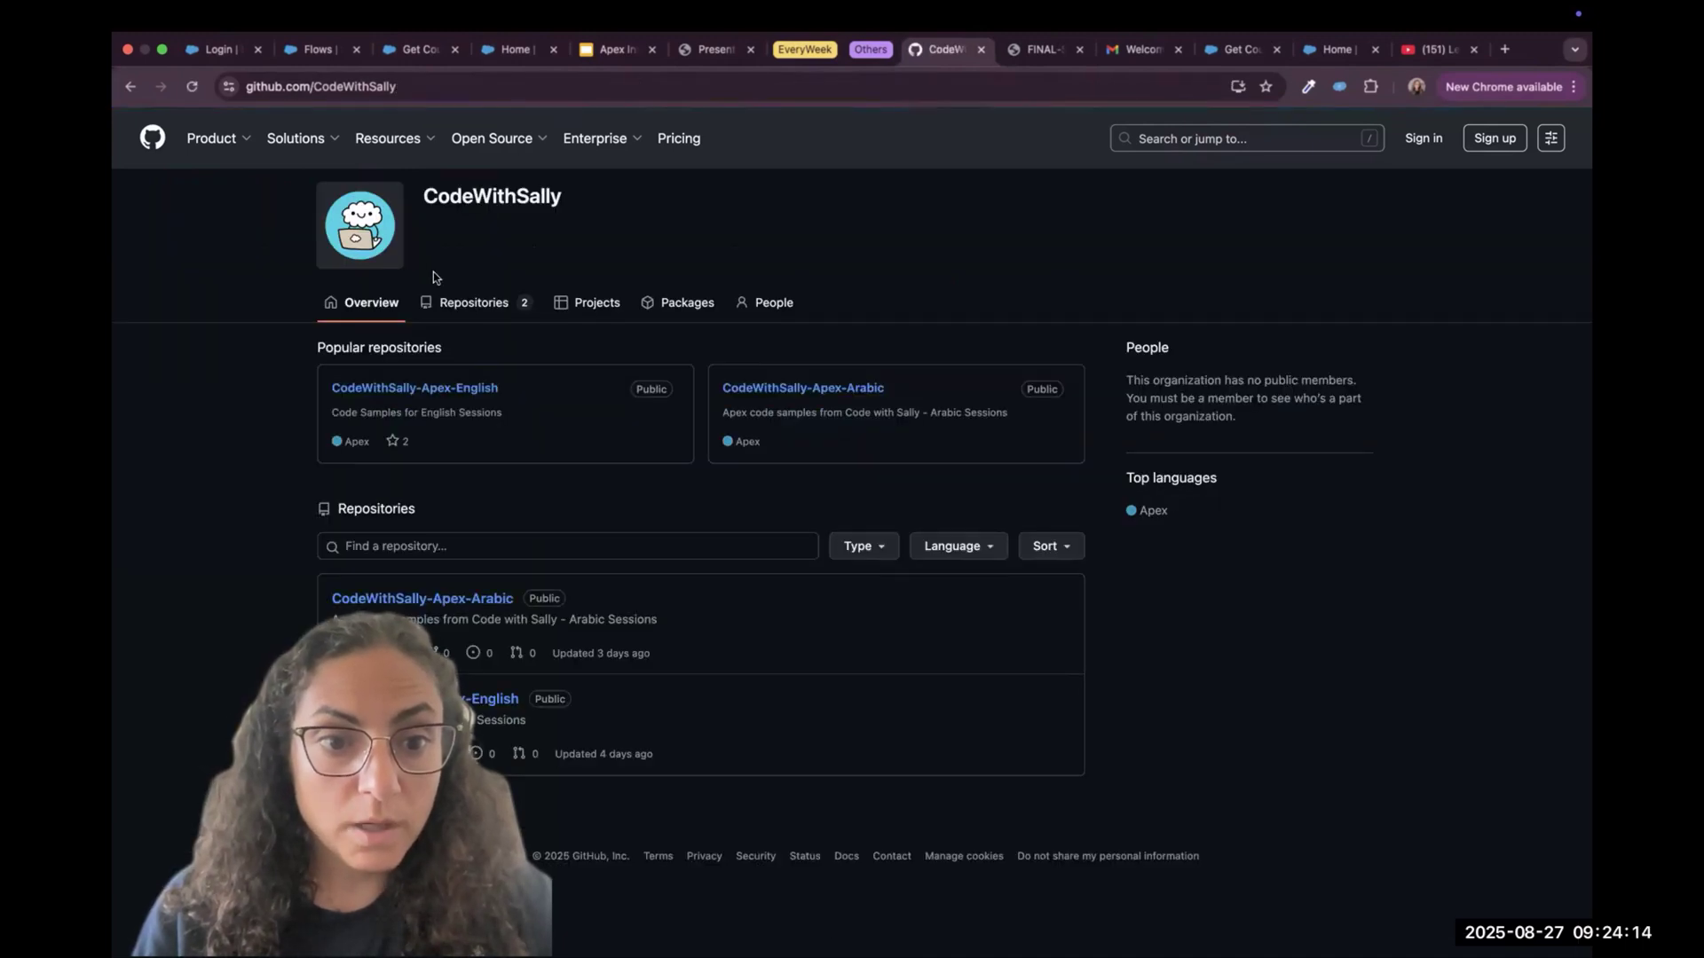
{"action": "left_click", "coordinate": [434, 706]}
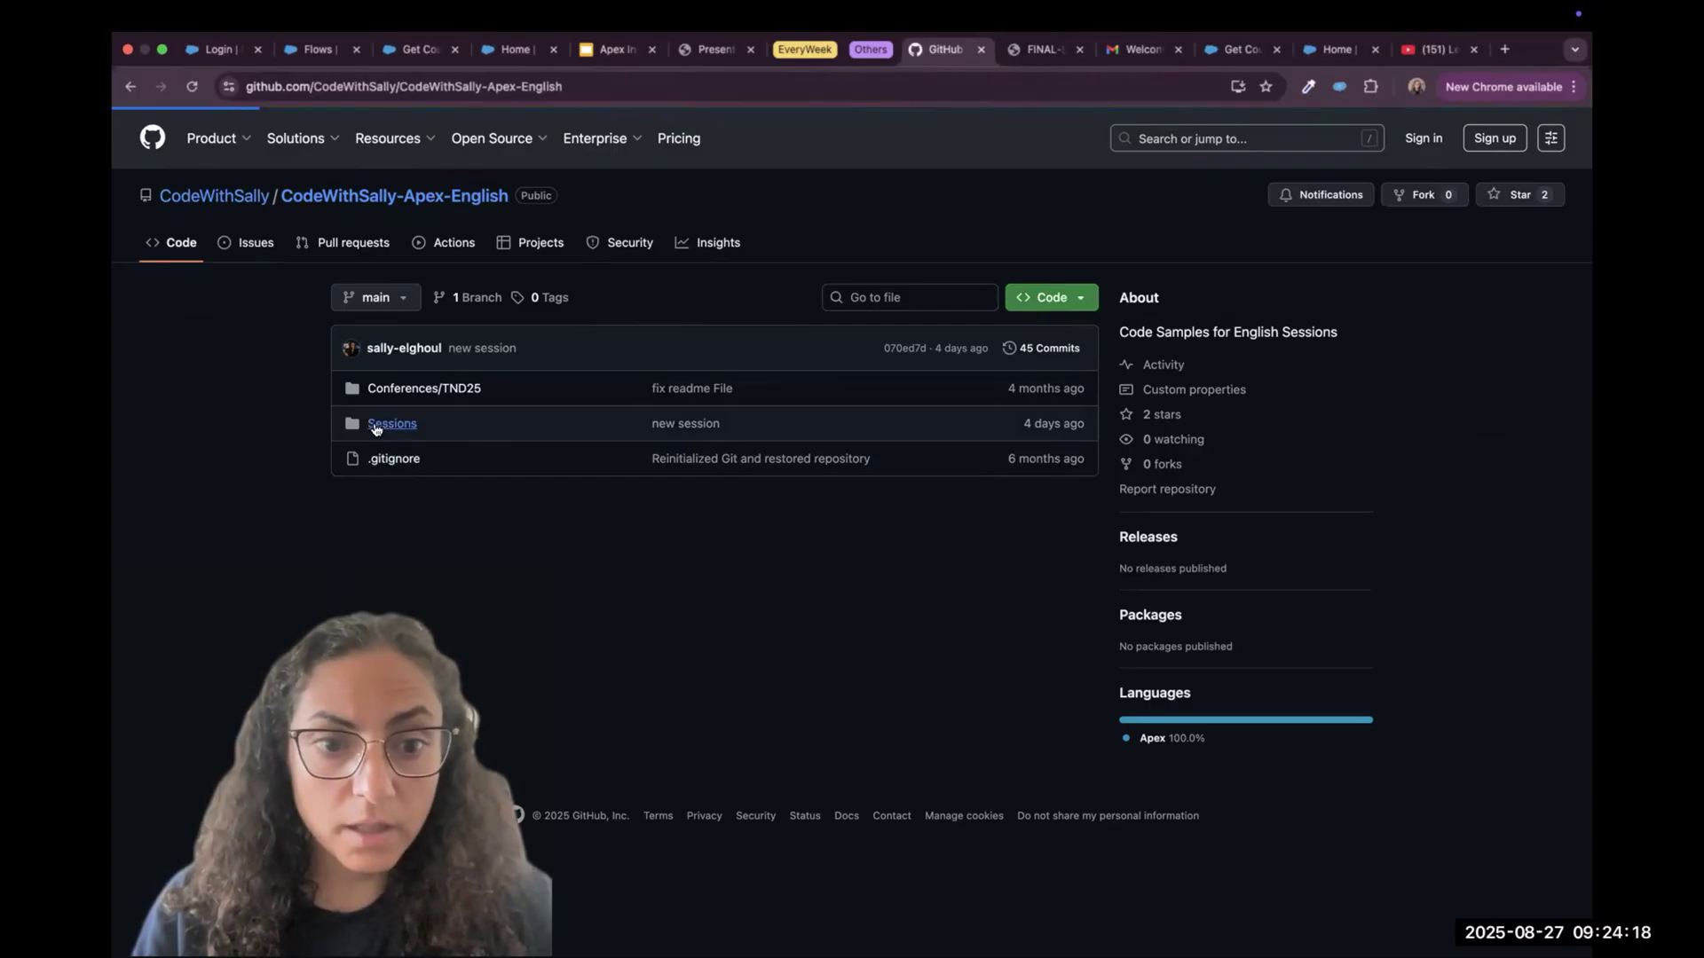
{"action": "left_click", "coordinate": [375, 425]}
{"action": "left_click", "coordinate": [257, 487]}
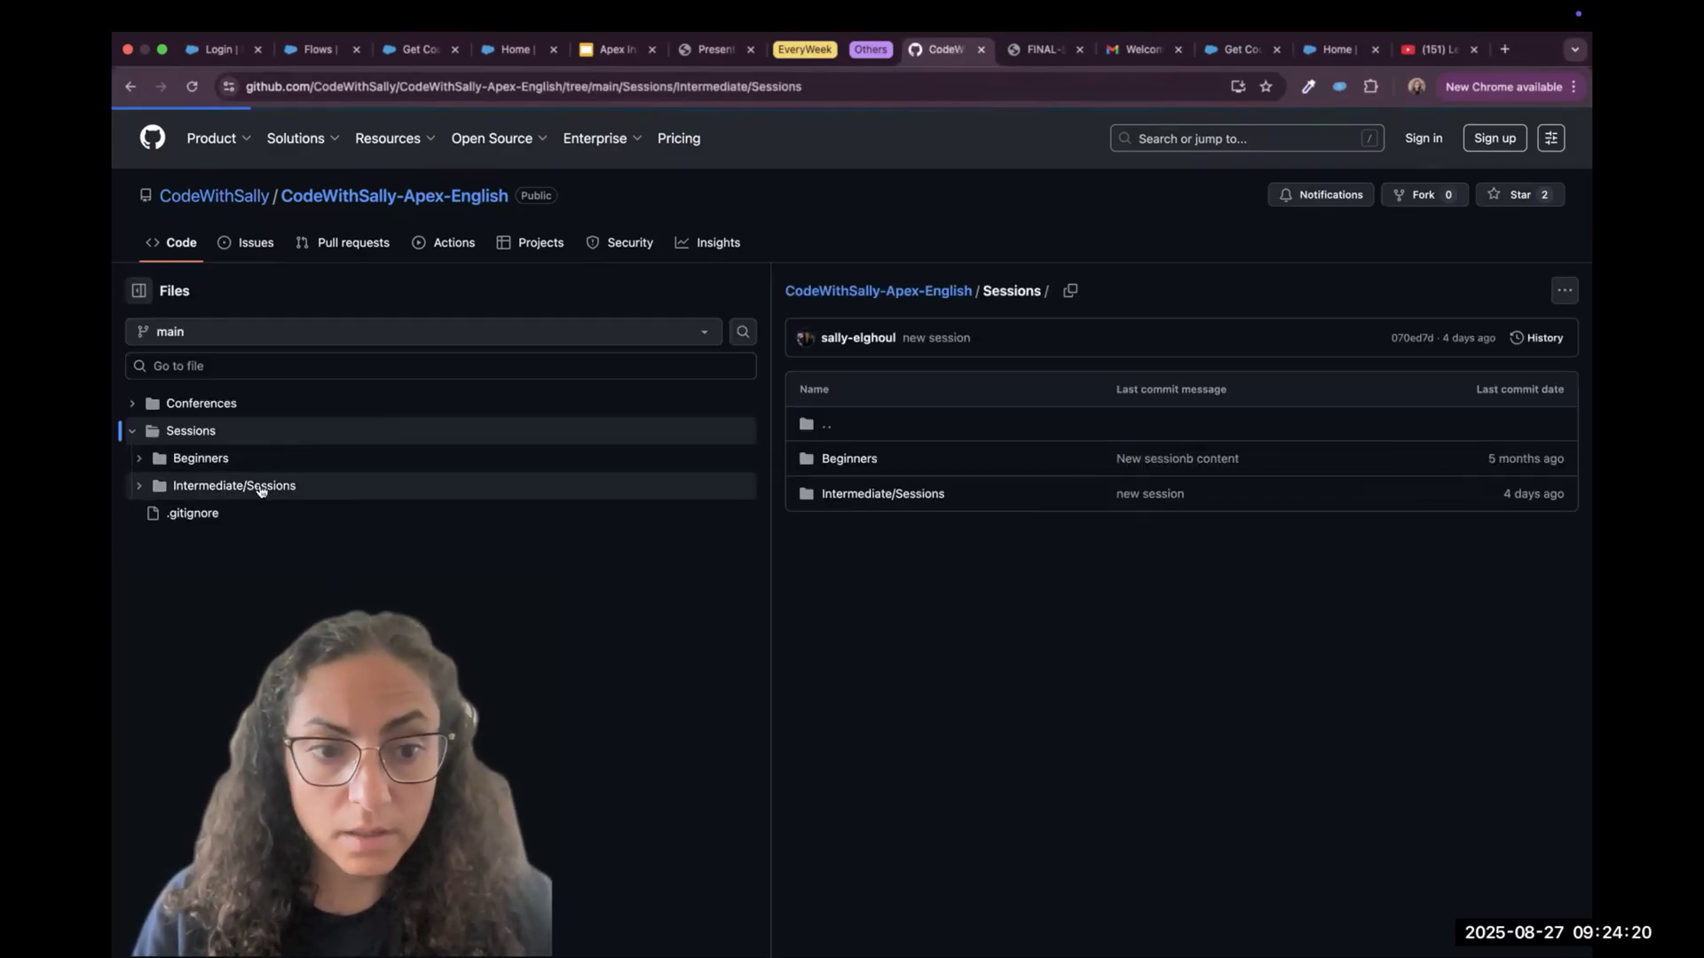
{"action": "left_click", "coordinate": [323, 889]}
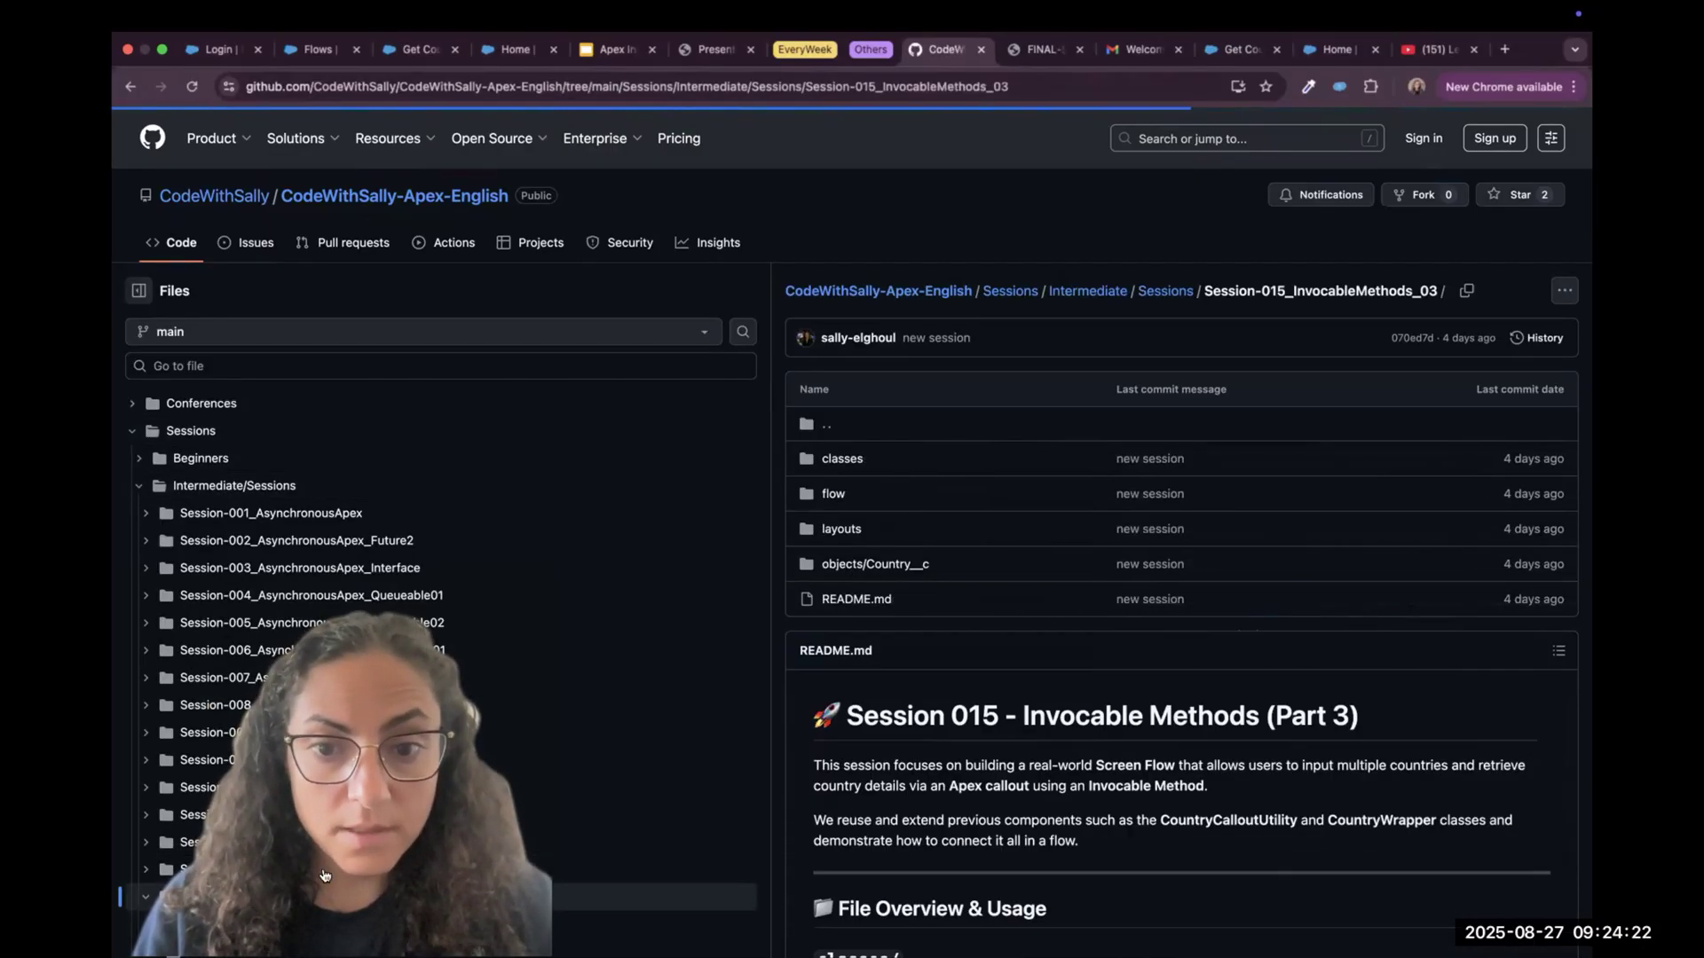
{"action": "left_click", "coordinate": [837, 459]}
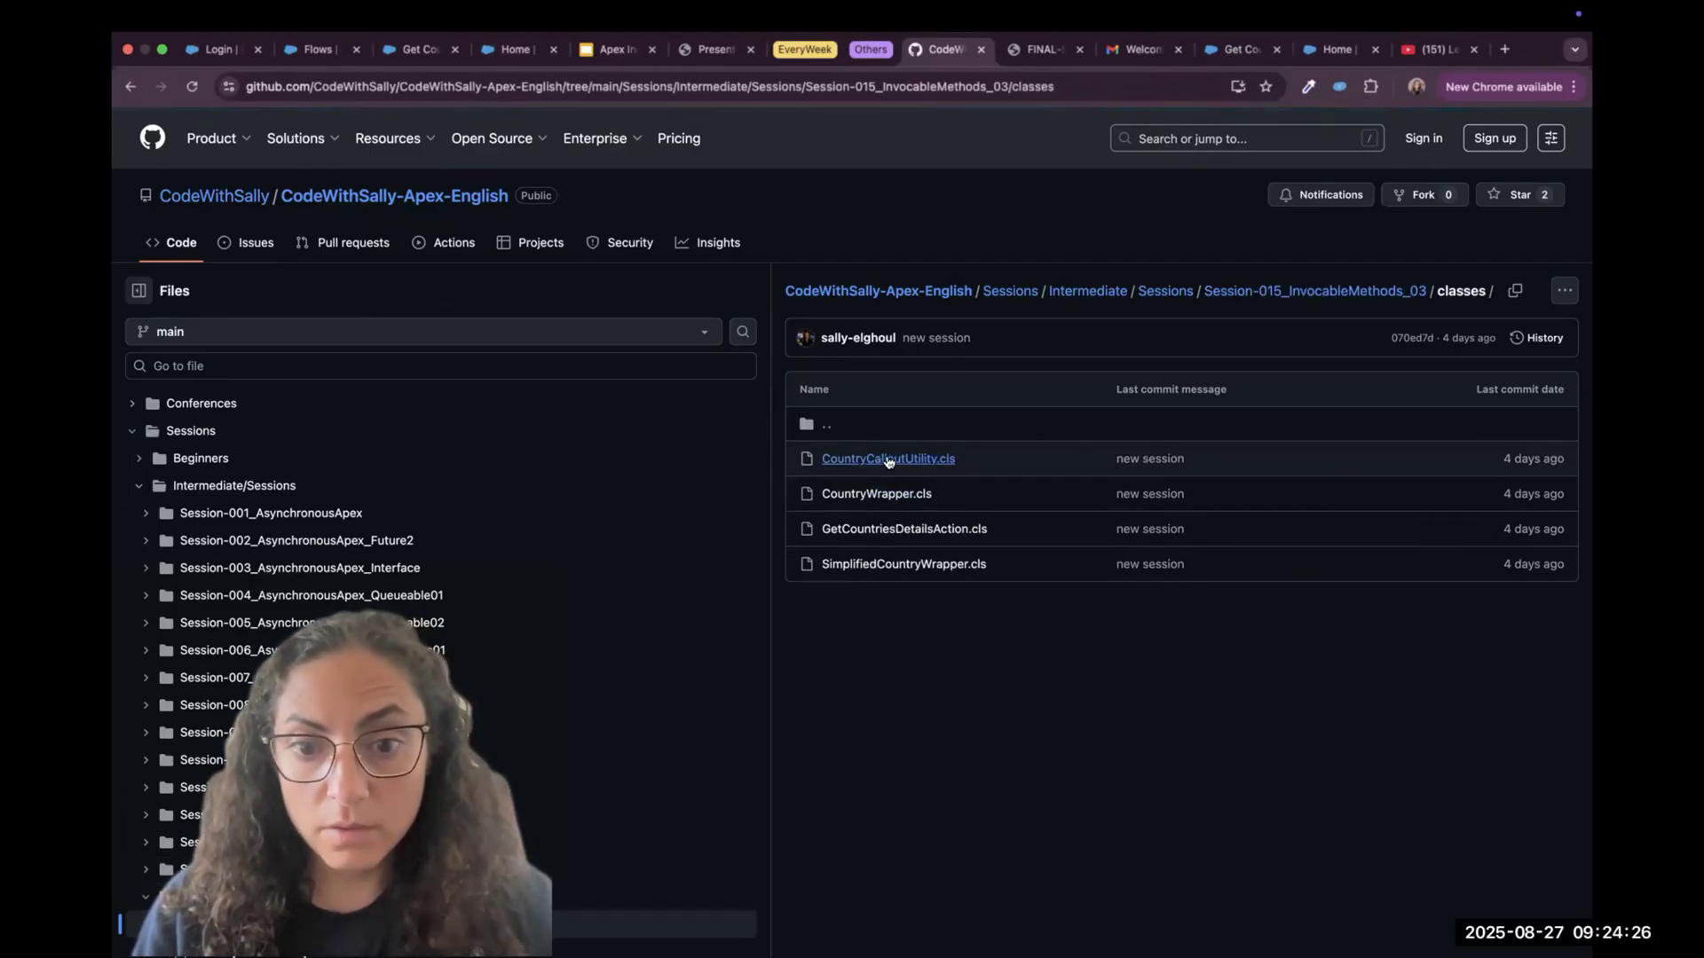
Read GetCountriesDetailsAction.cls down through its input and output wrapper classes
{"action": "left_click", "coordinate": [899, 529]}
{"action": "scroll", "coordinate": [926, 604], "scroll_direction": "down", "scroll_amount": 1}
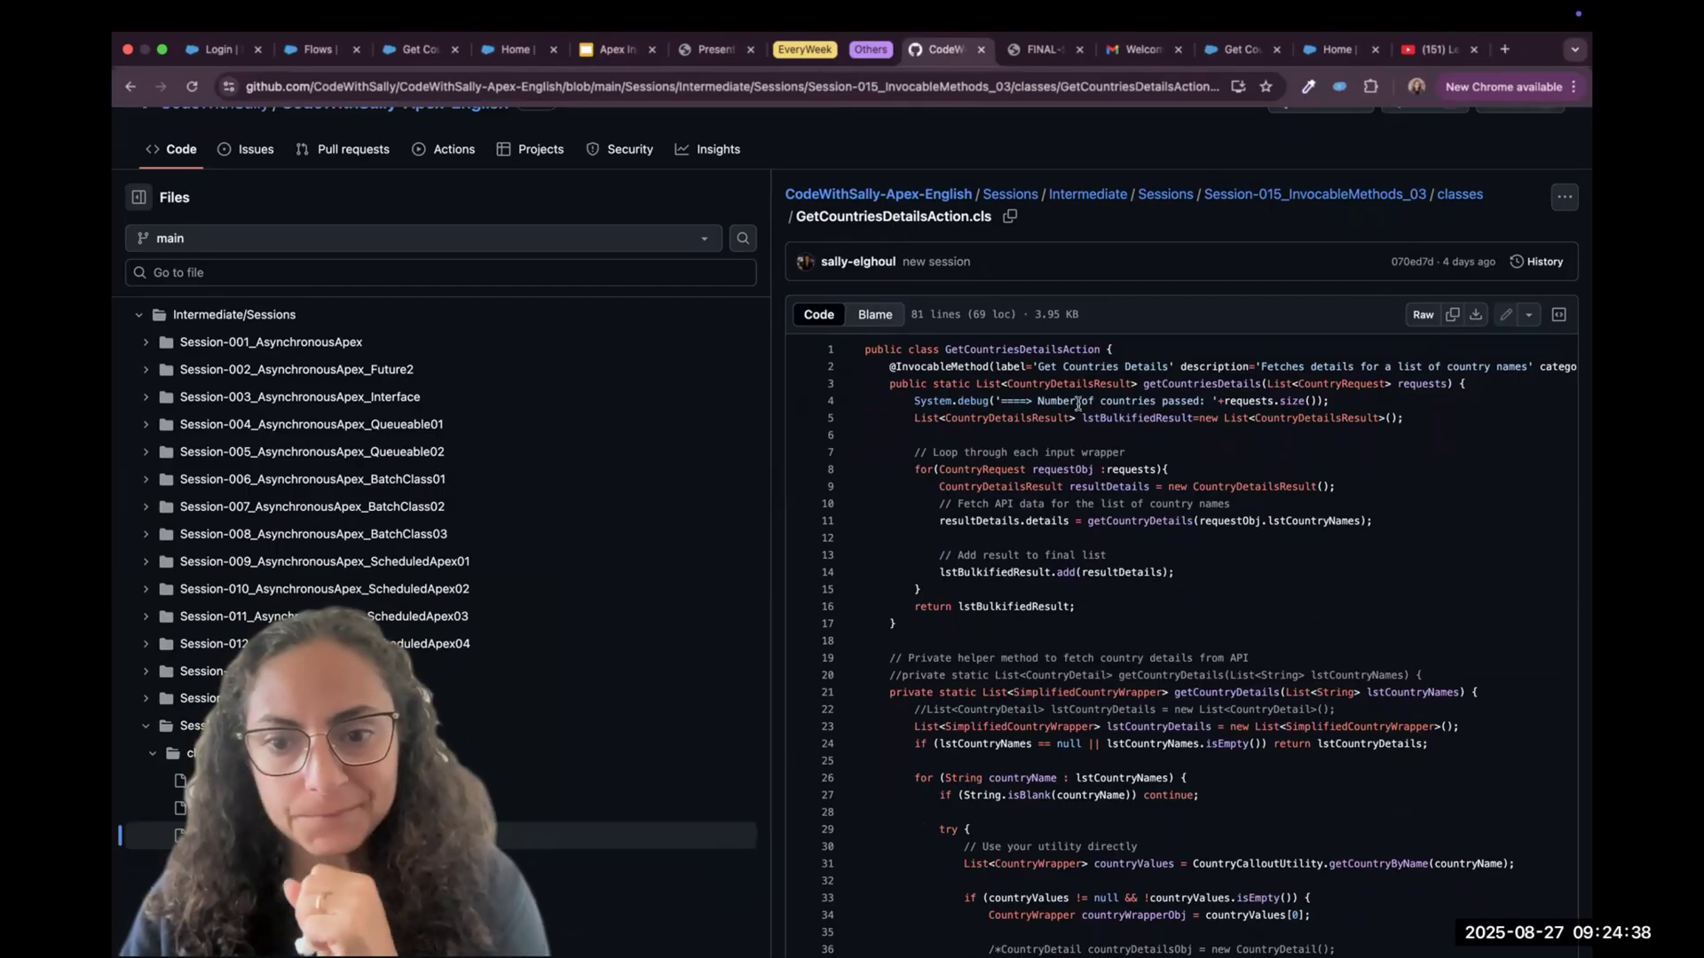
{"action": "scroll", "coordinate": [1056, 575], "scroll_direction": "down", "scroll_amount": 10}
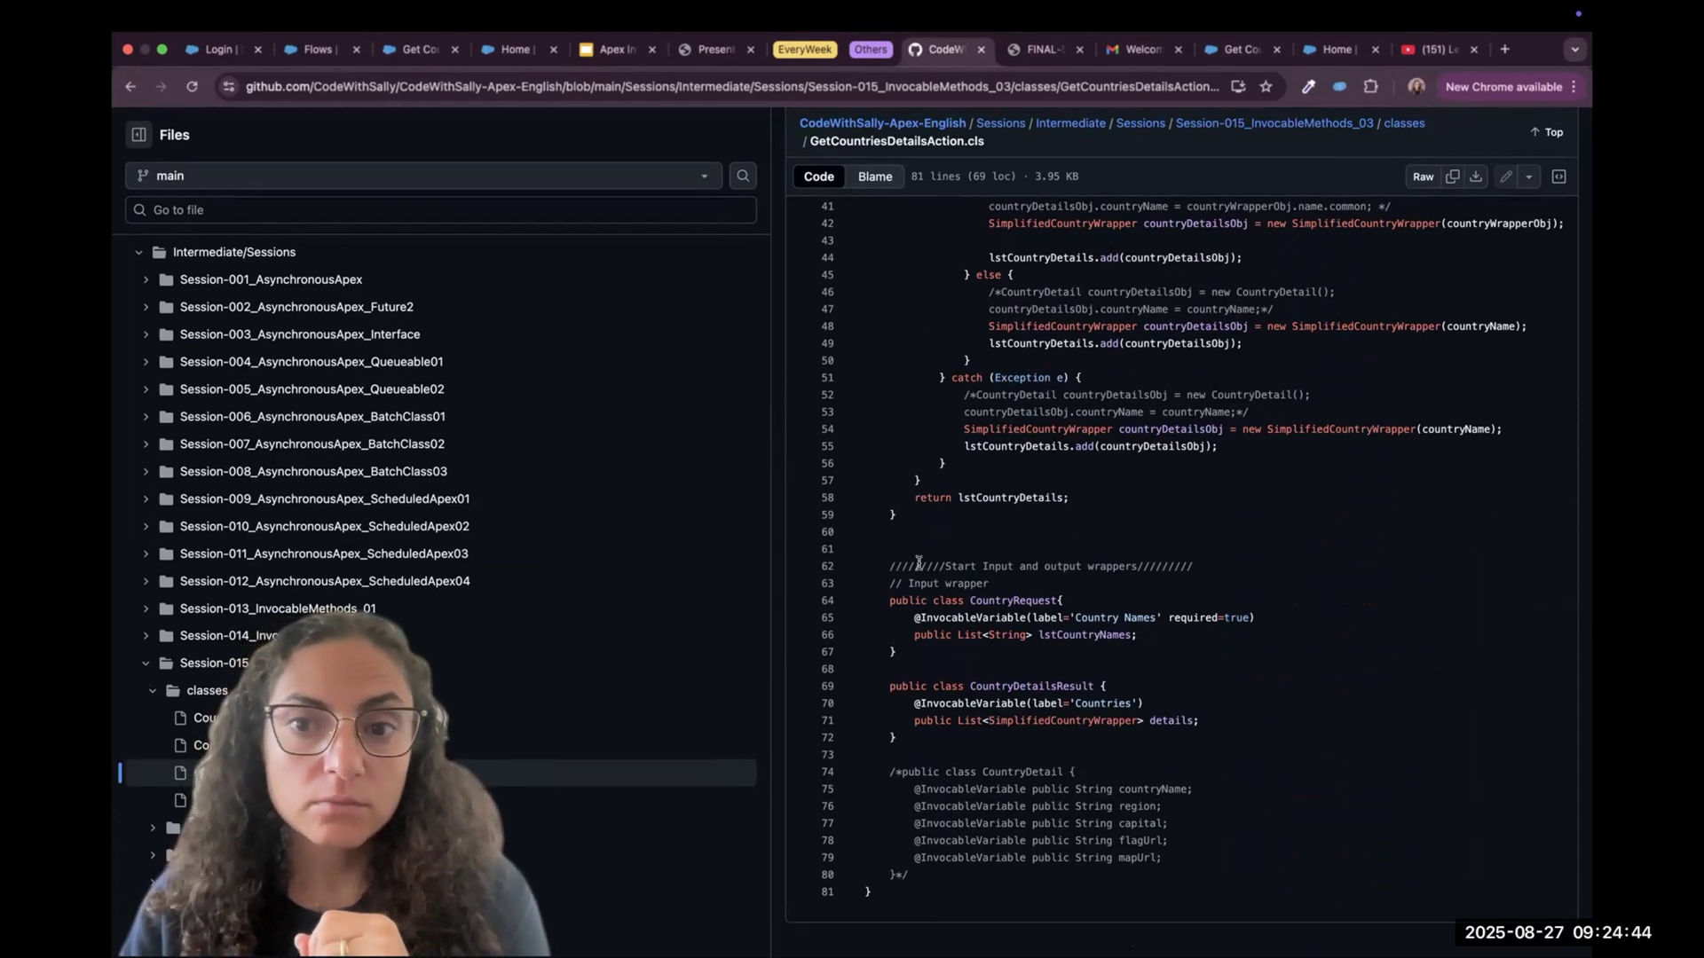
{"action": "left_click", "coordinate": [327, 49]}
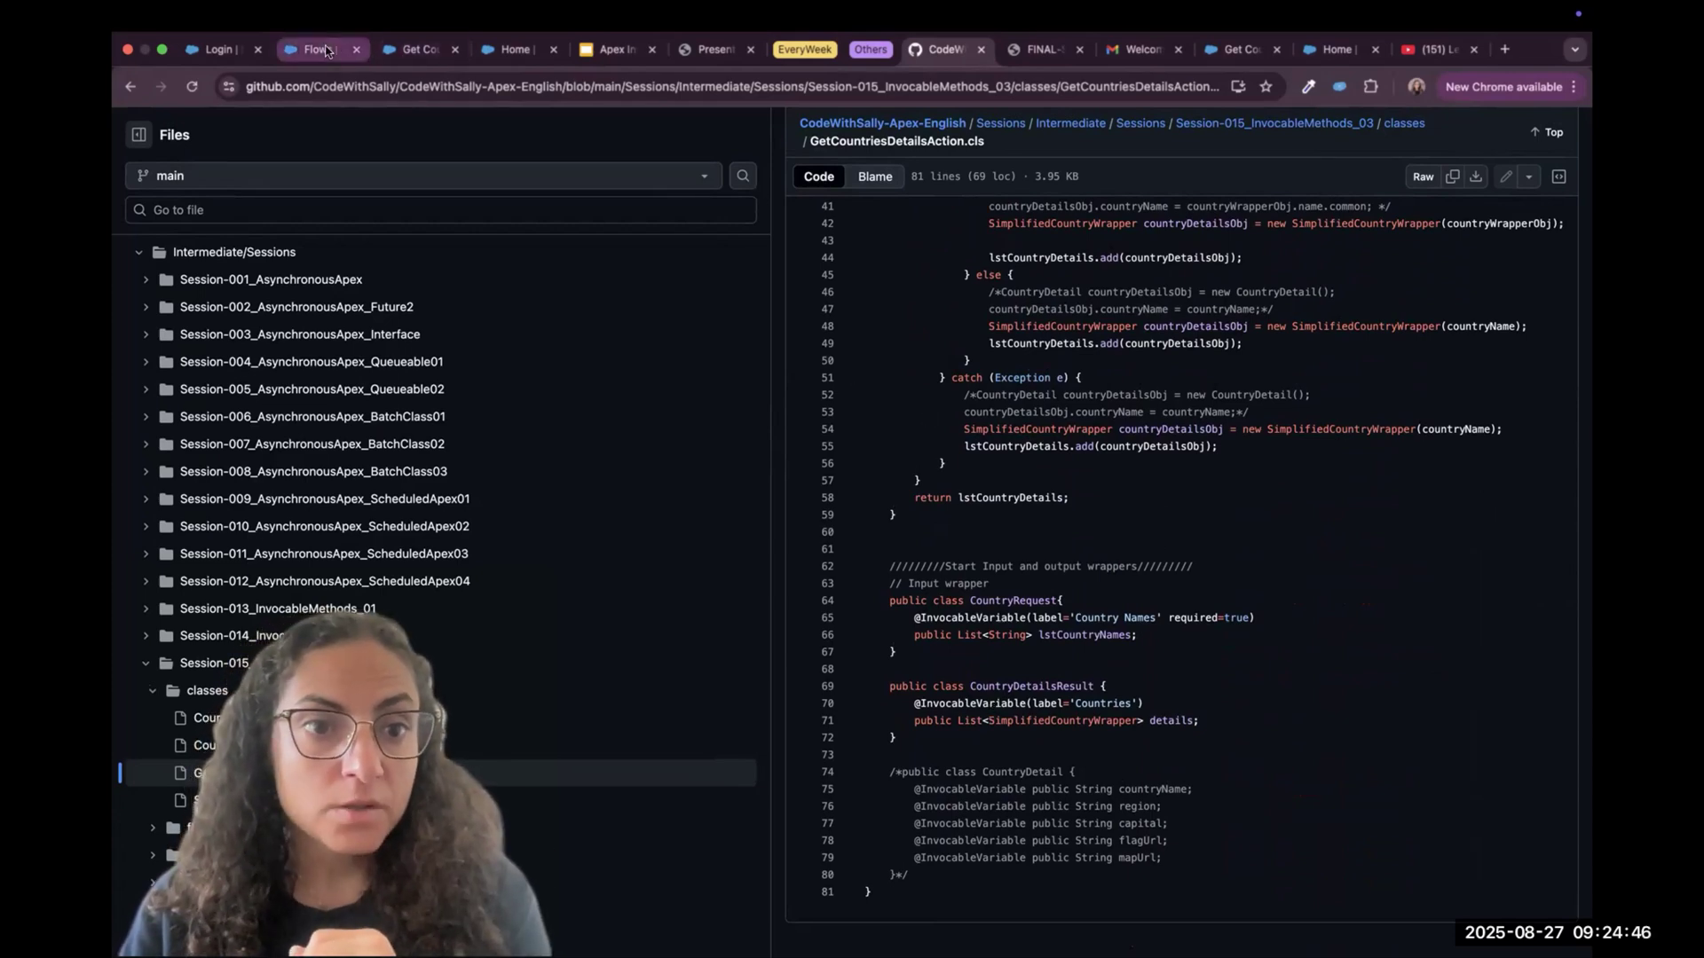
Inspect the data table on the Country Details Display screen without changing it
{"action": "left_click", "coordinate": [396, 51]}
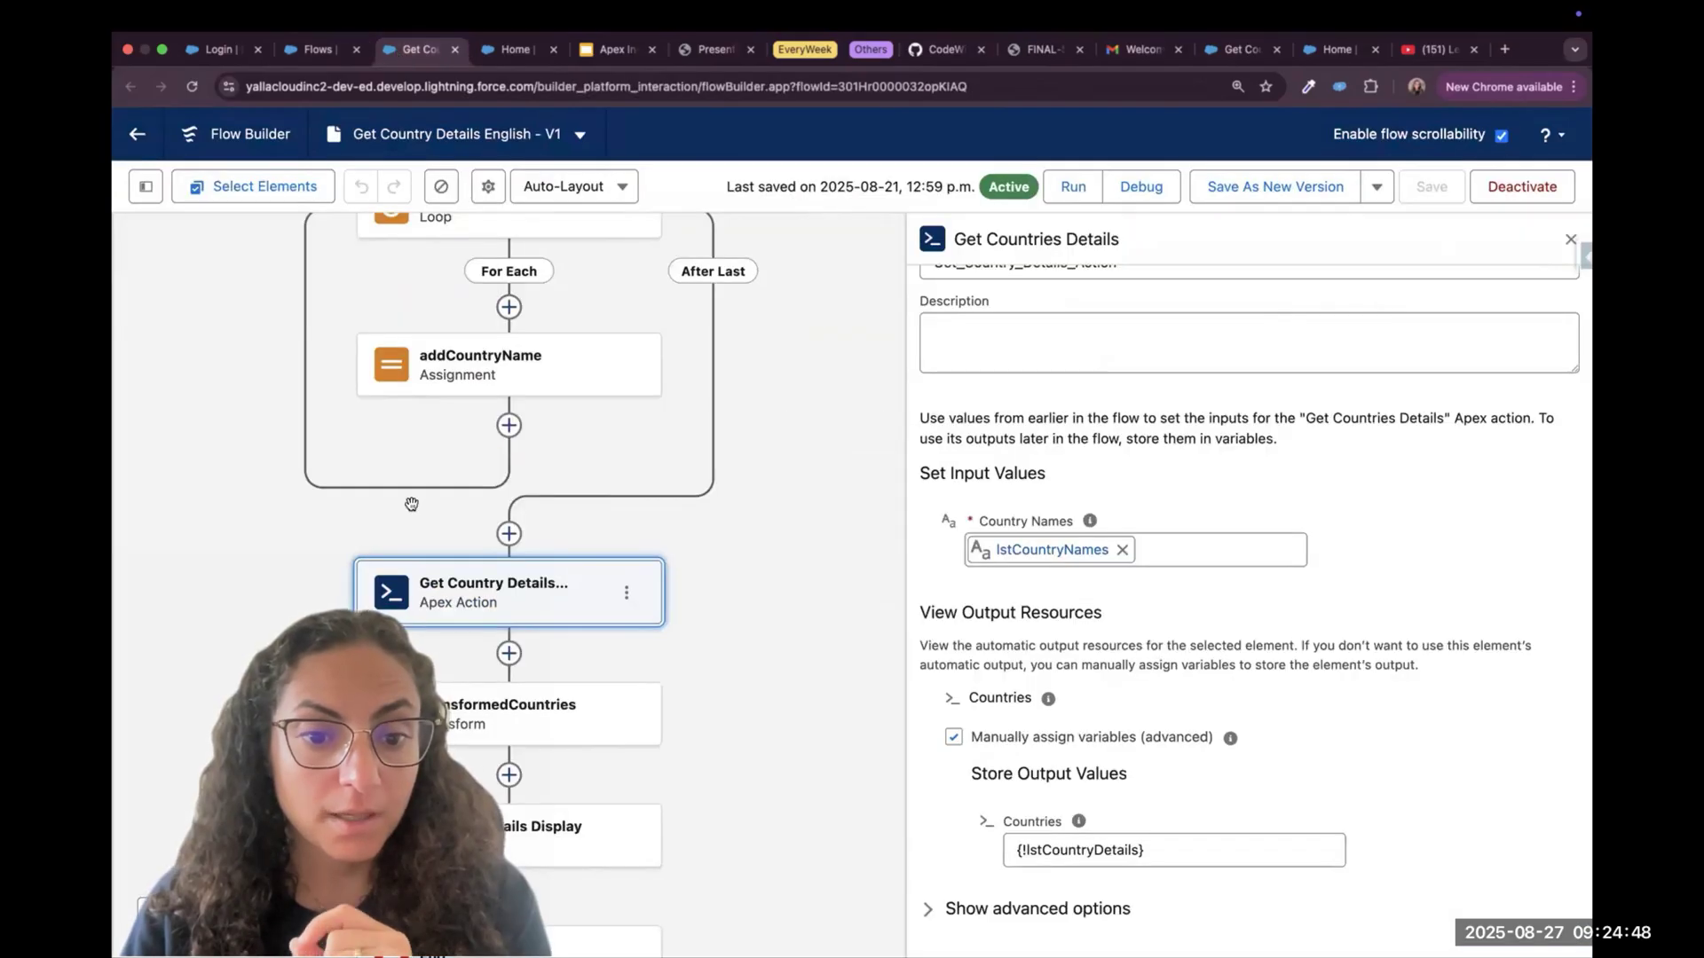
{"action": "scroll", "coordinate": [258, 550], "scroll_direction": "down", "scroll_amount": 3}
{"action": "left_click_drag", "start_coordinate": [261, 477], "coordinate": [246, 437]}
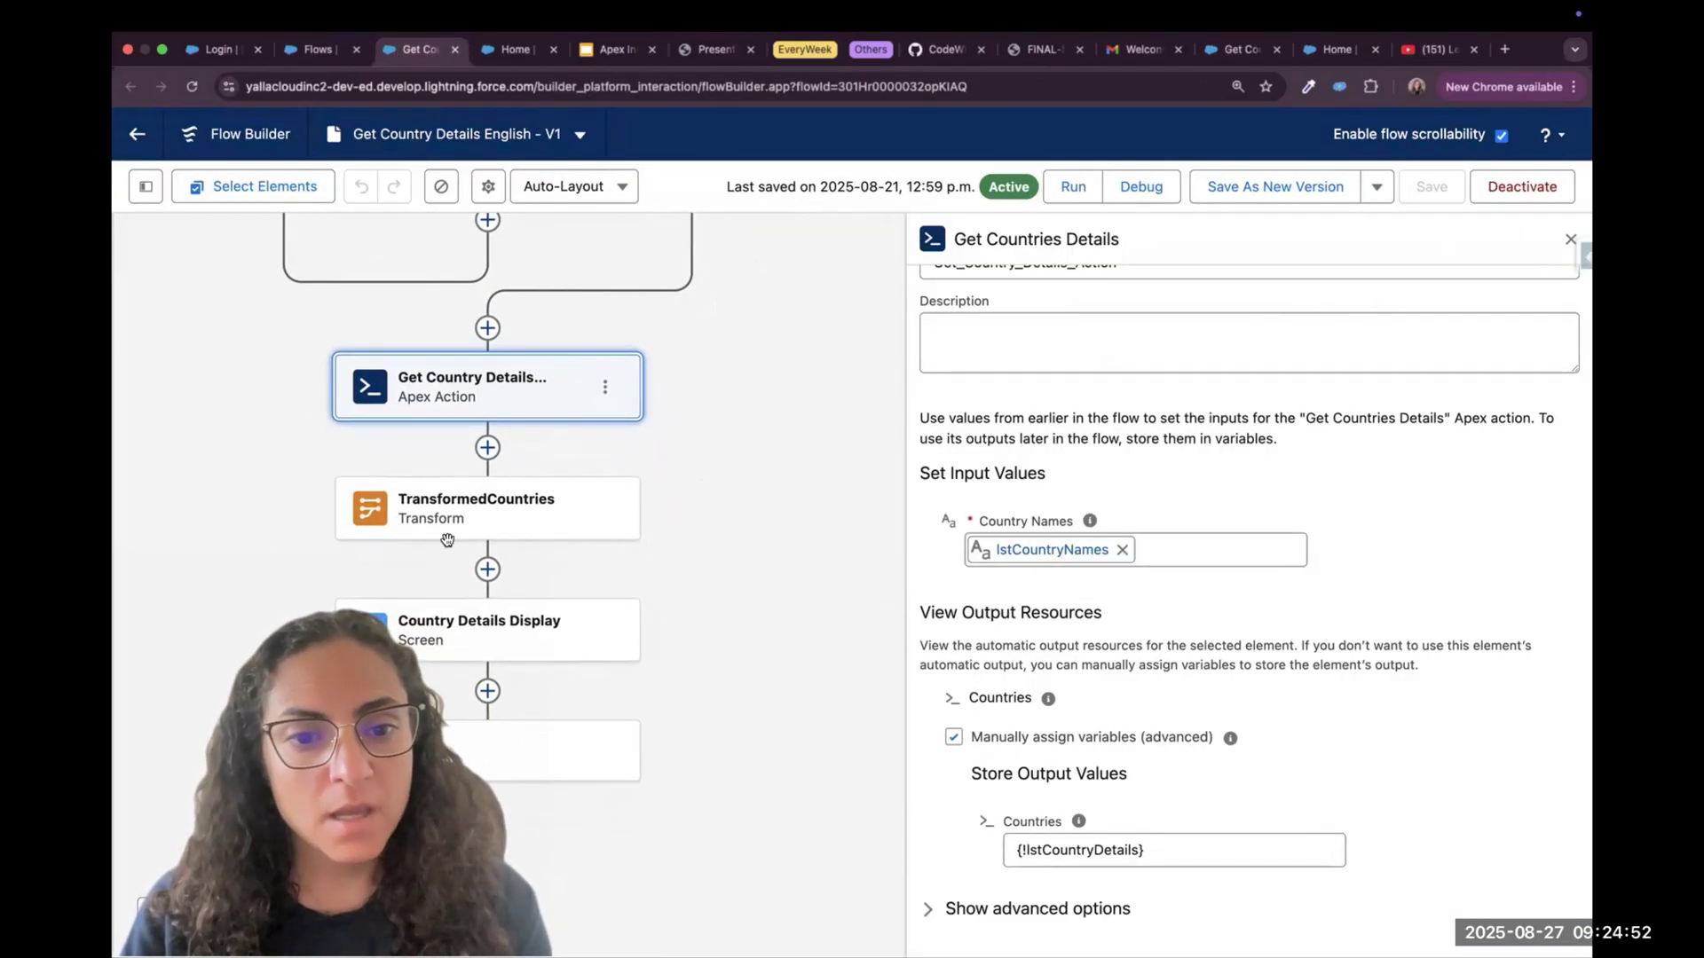
{"action": "double_click", "coordinate": [500, 632]}
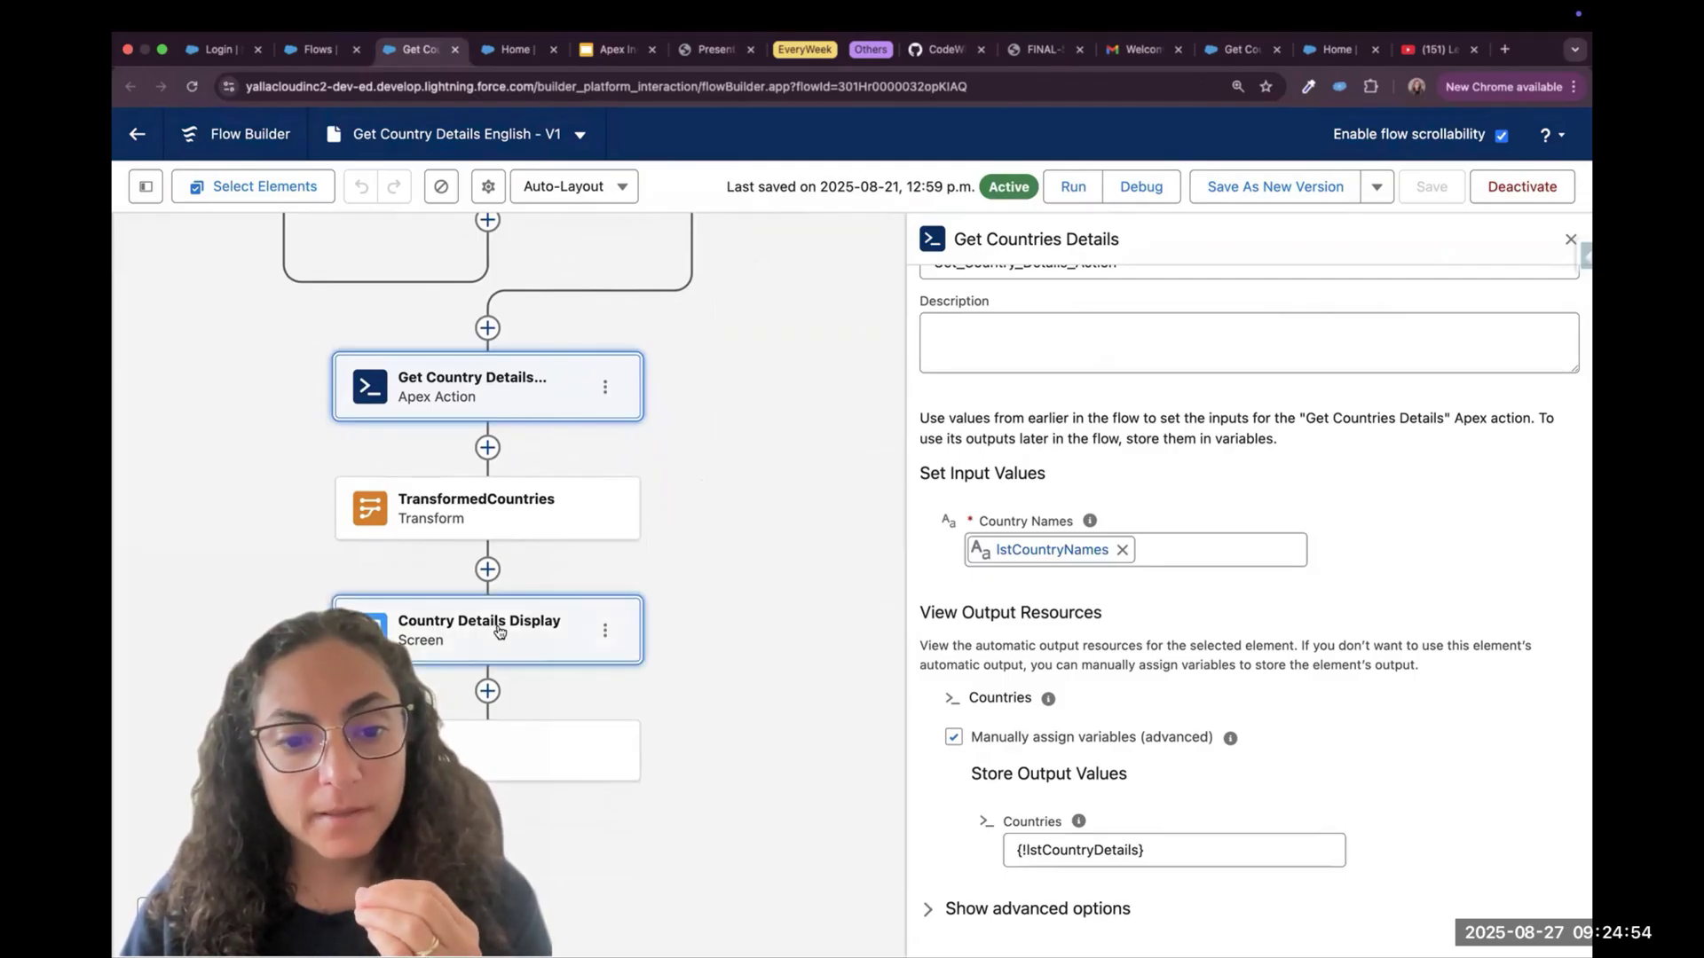
{"action": "left_click", "coordinate": [711, 536]}
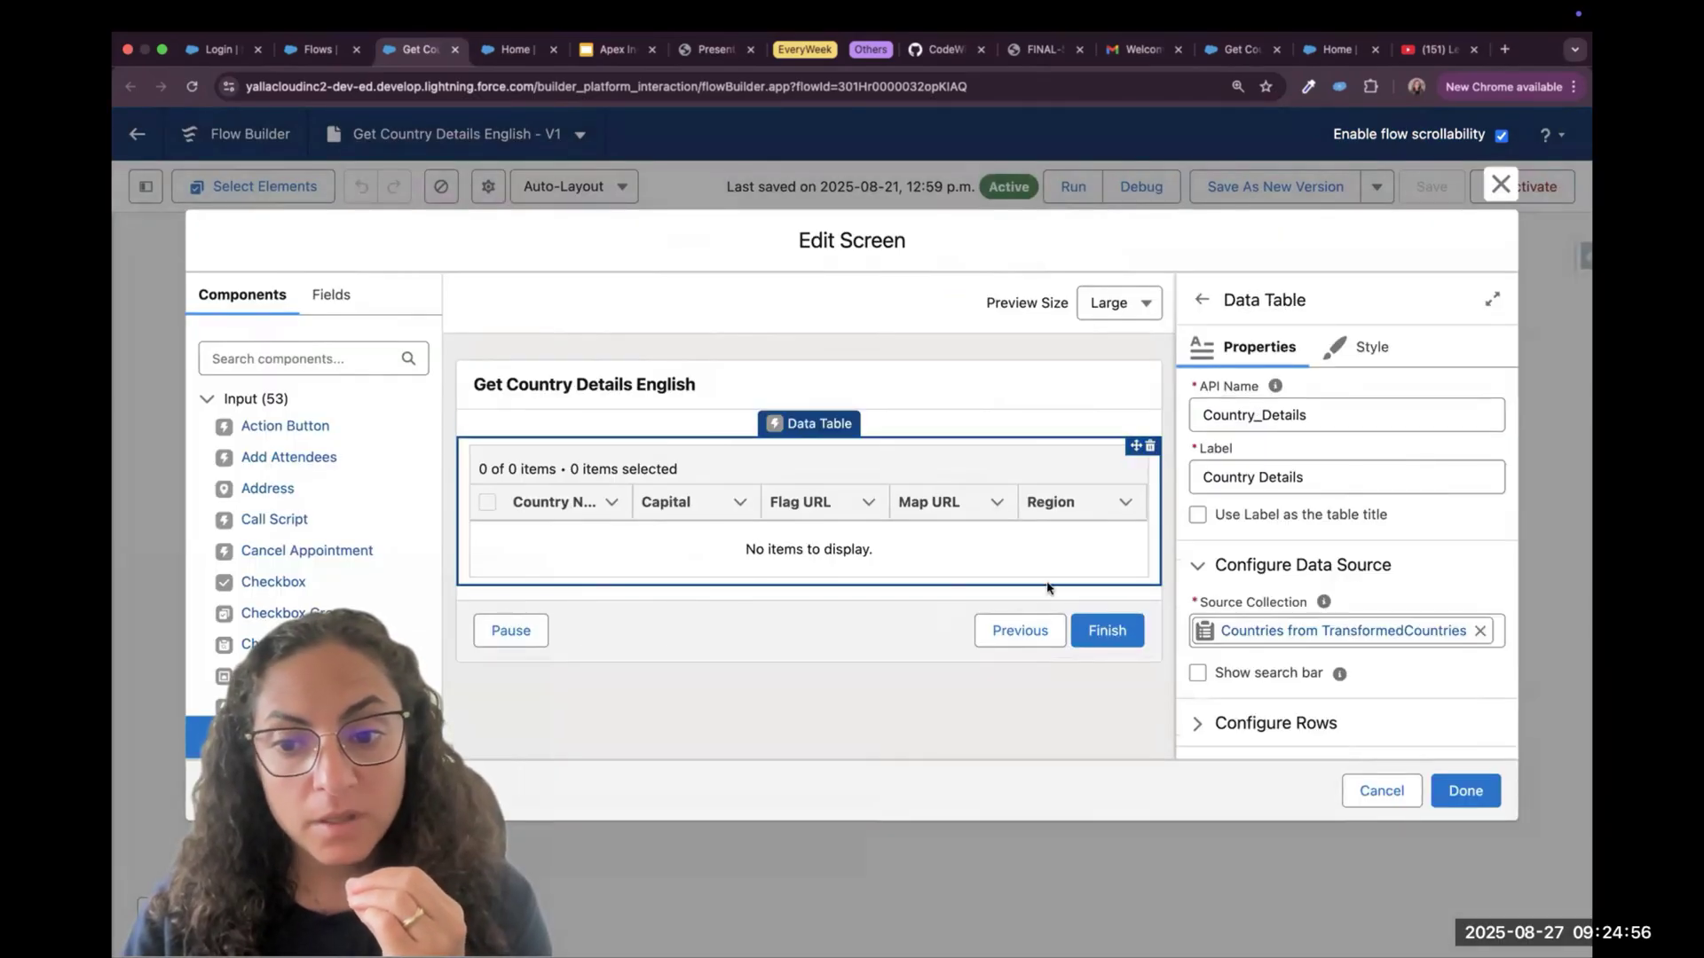
{"action": "left_click", "coordinate": [1501, 184]}
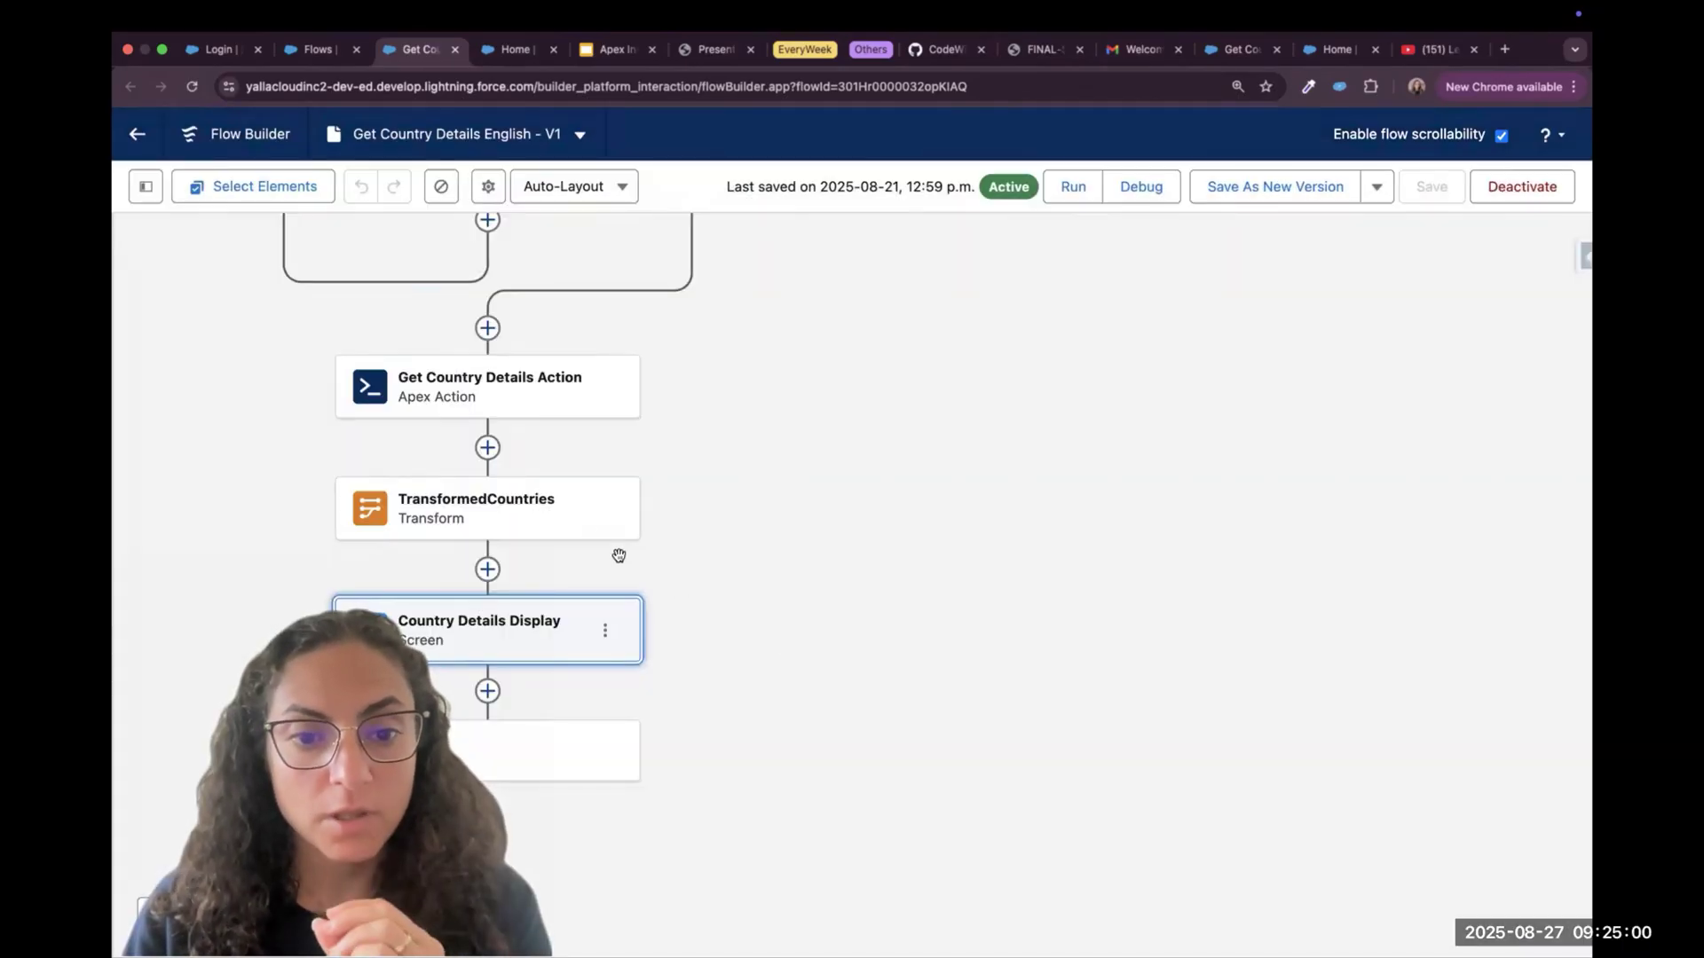
Review TransformedCountries mapping lstCountryDetails capital, flagUrl and mapUrl onto Country__c fields
{"action": "left_click", "coordinate": [551, 511]}
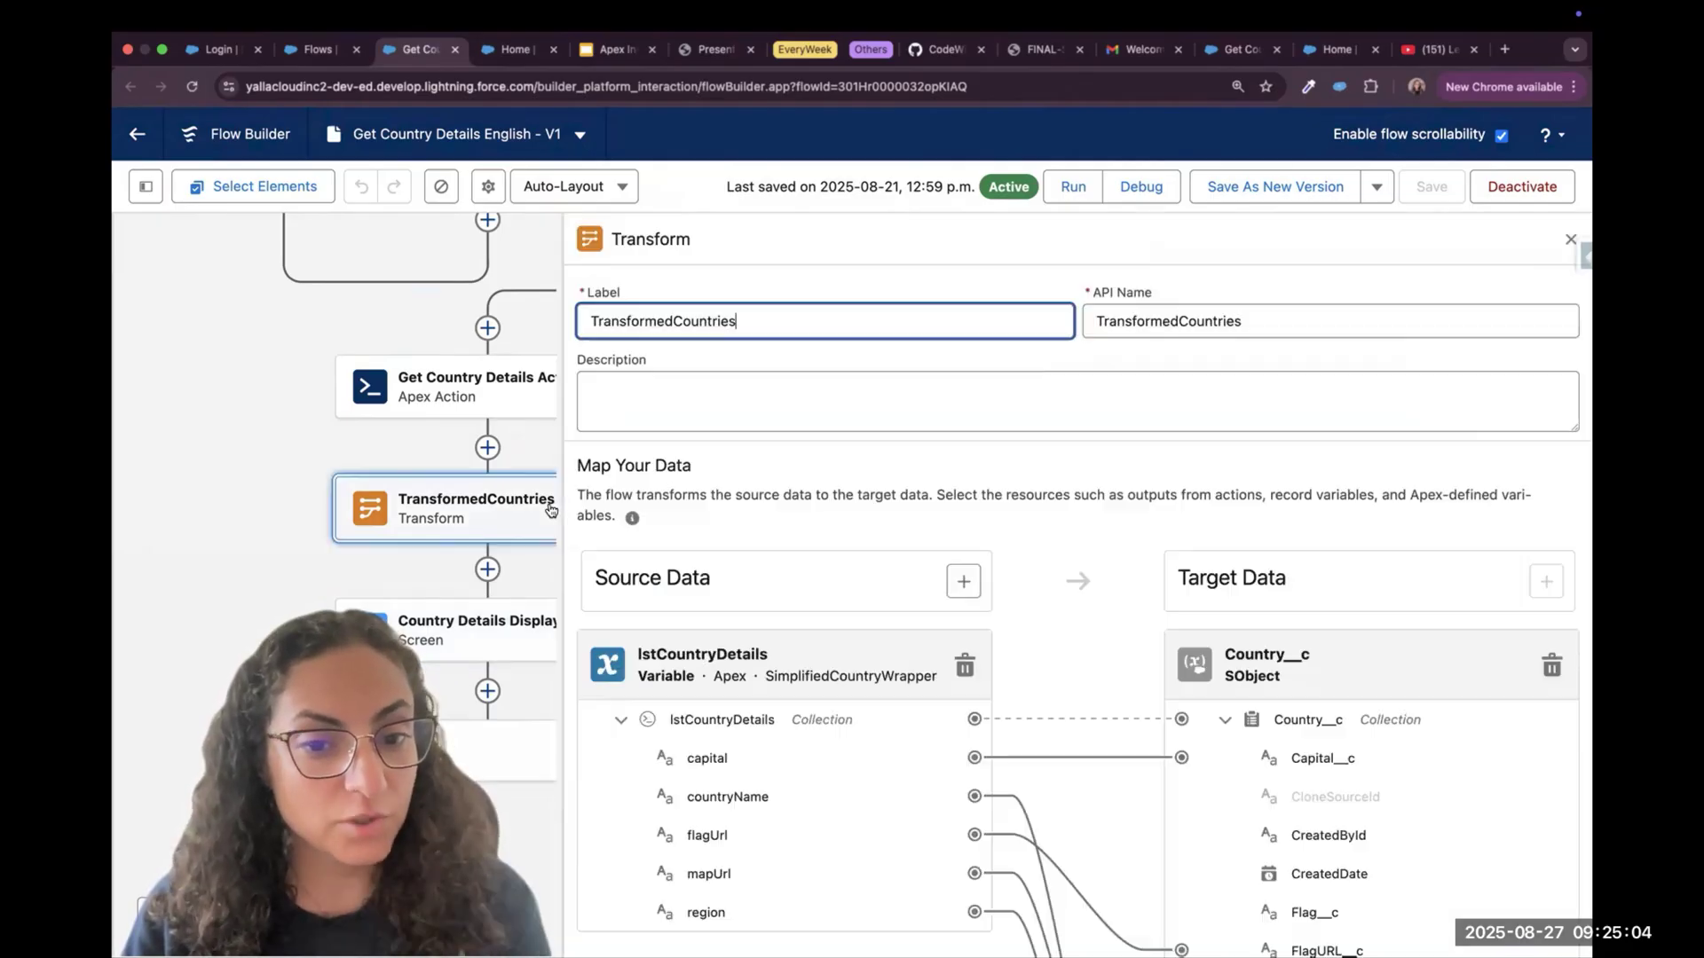
{"action": "scroll", "coordinate": [1120, 748], "scroll_direction": "down", "scroll_amount": 3}
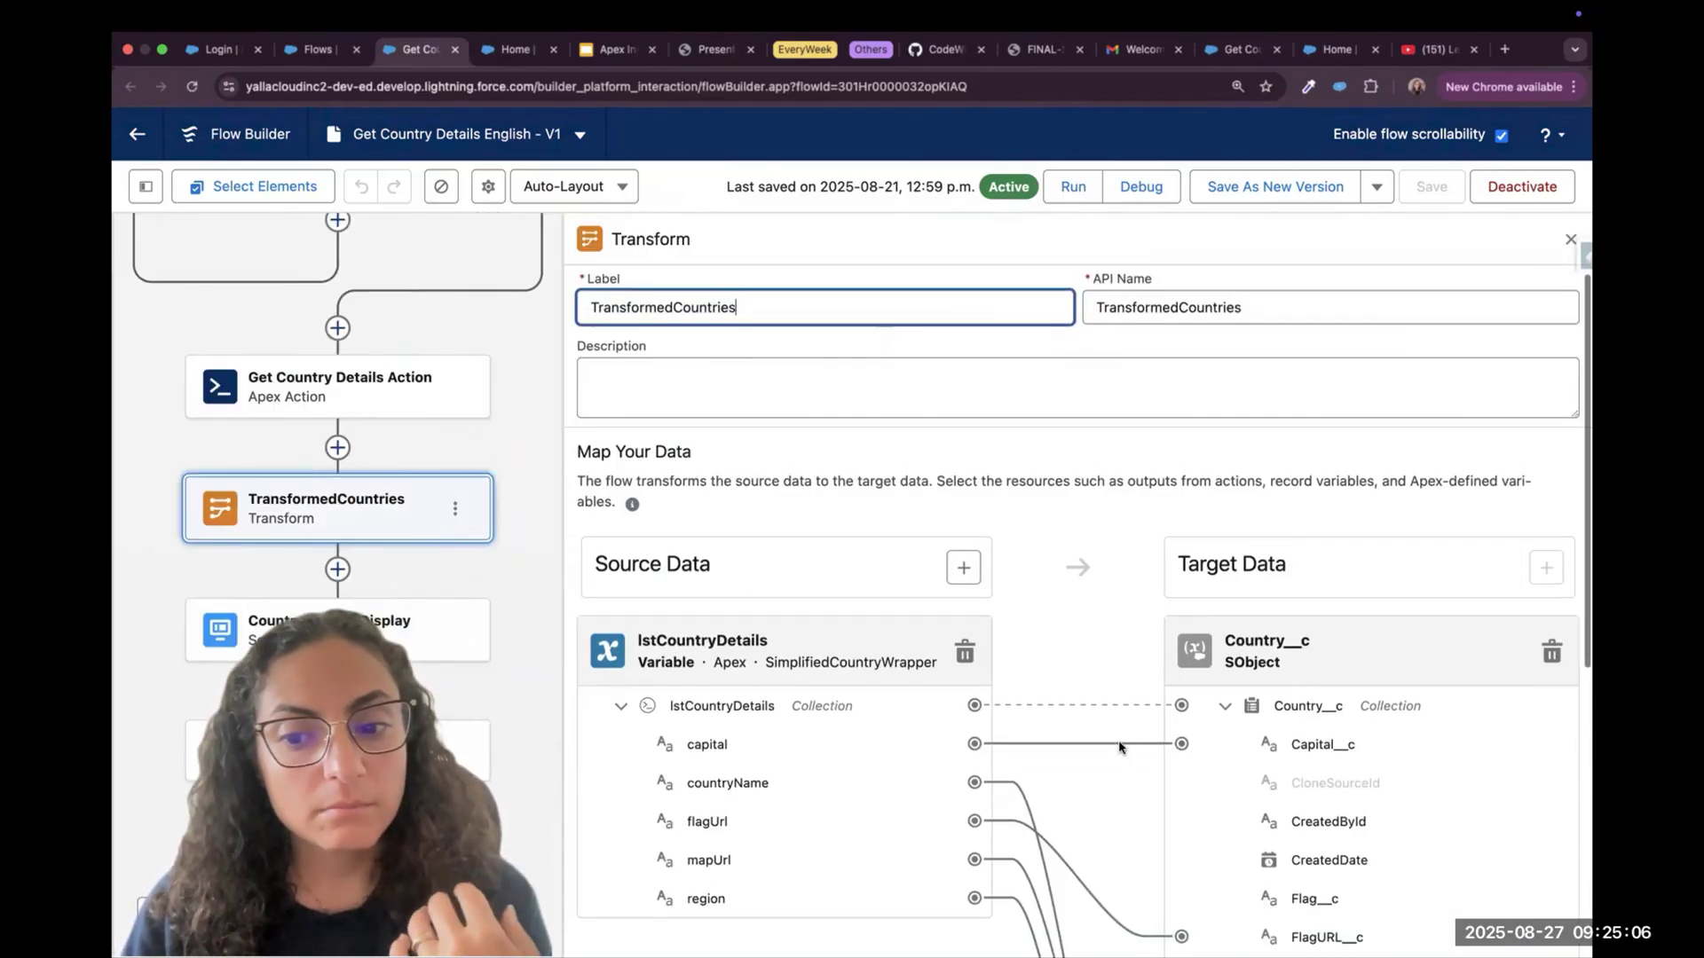
{"action": "scroll", "coordinate": [1120, 748], "scroll_direction": "down", "scroll_amount": 2}
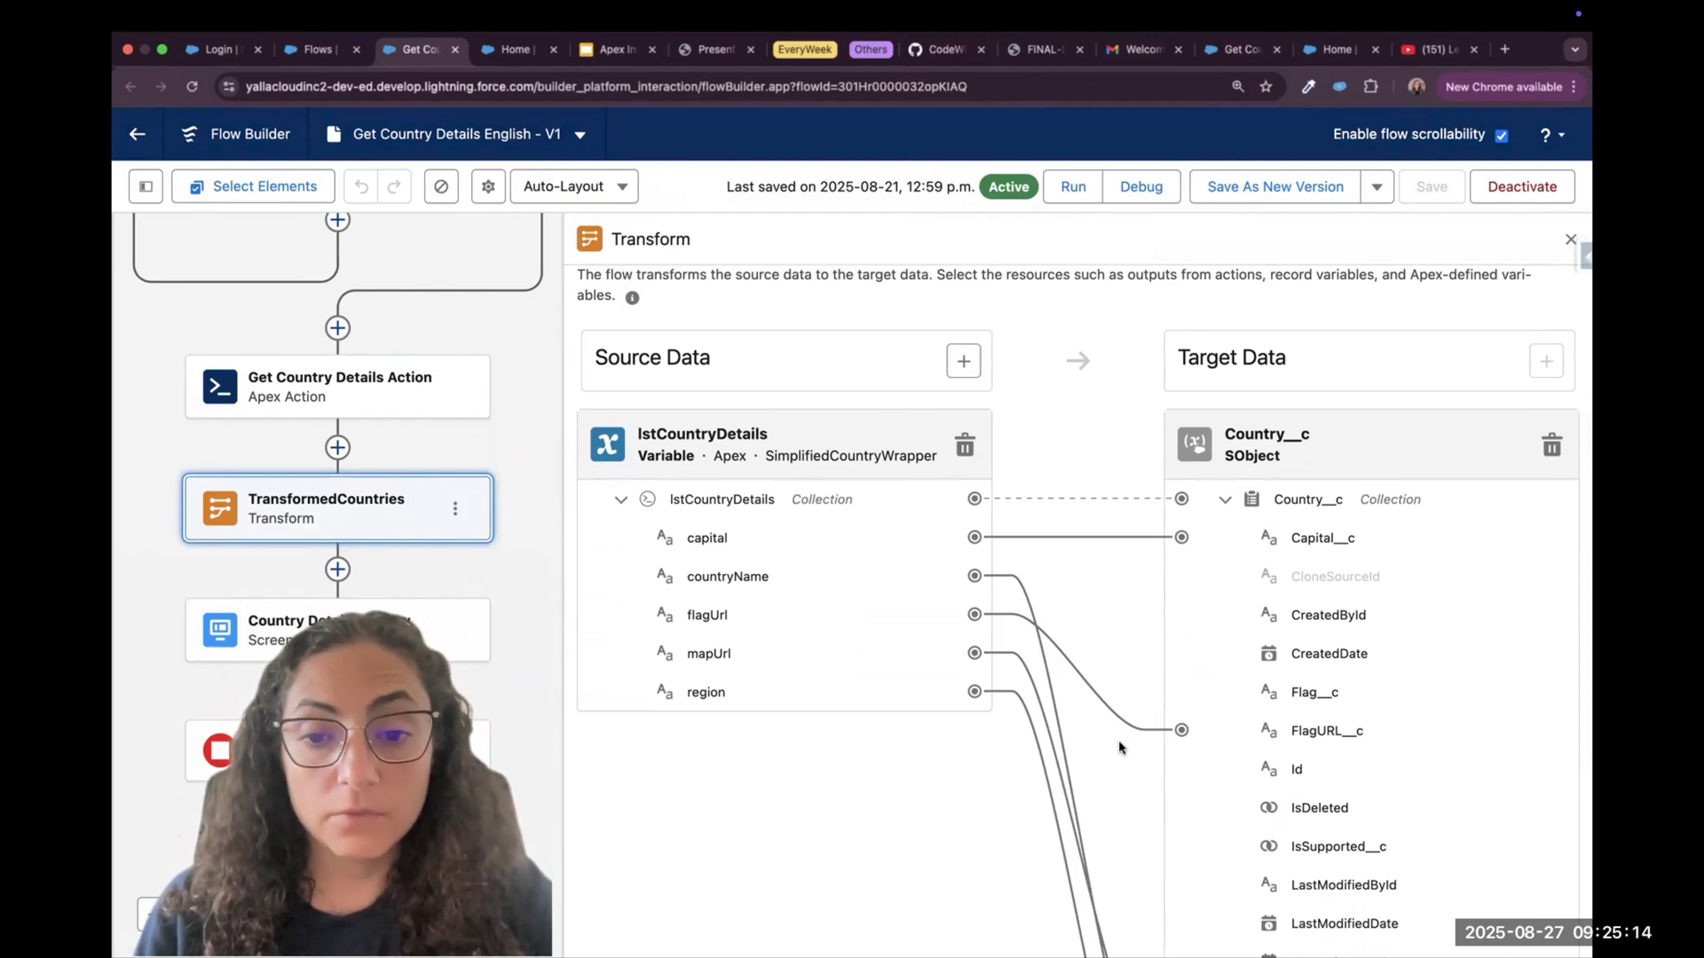
{"action": "scroll", "coordinate": [1120, 748], "scroll_direction": "down", "scroll_amount": 2}
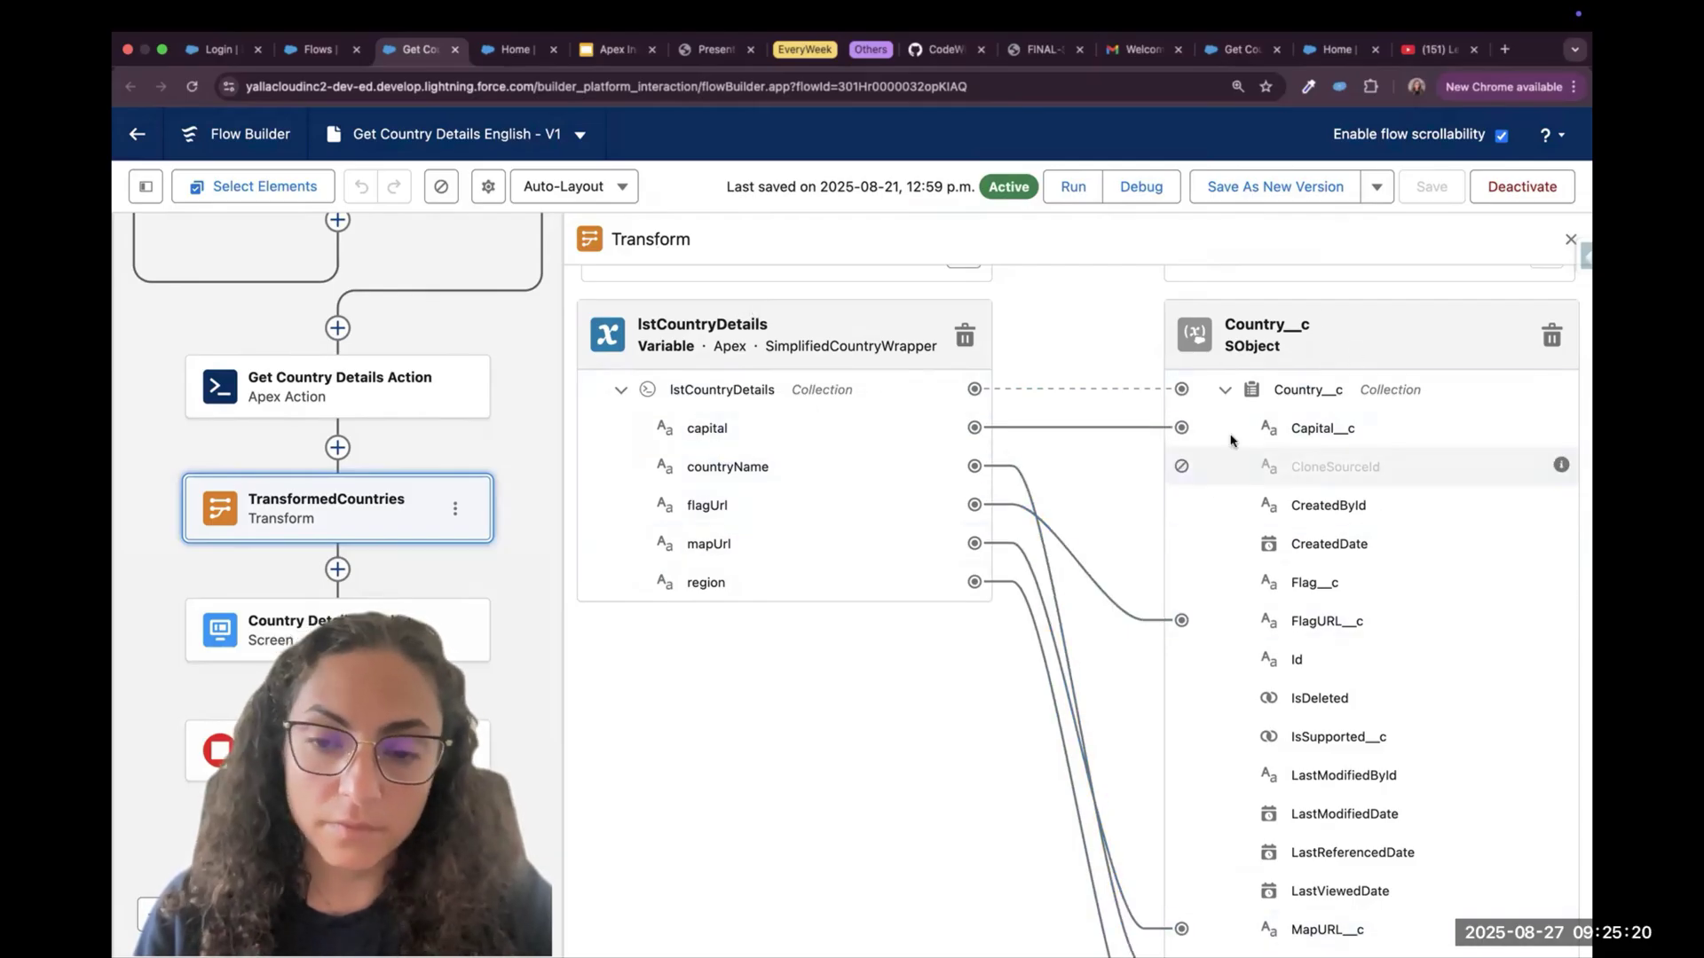
Search the data table's source collection options for lstcountry, then close the screen
{"action": "left_click", "coordinate": [213, 625]}
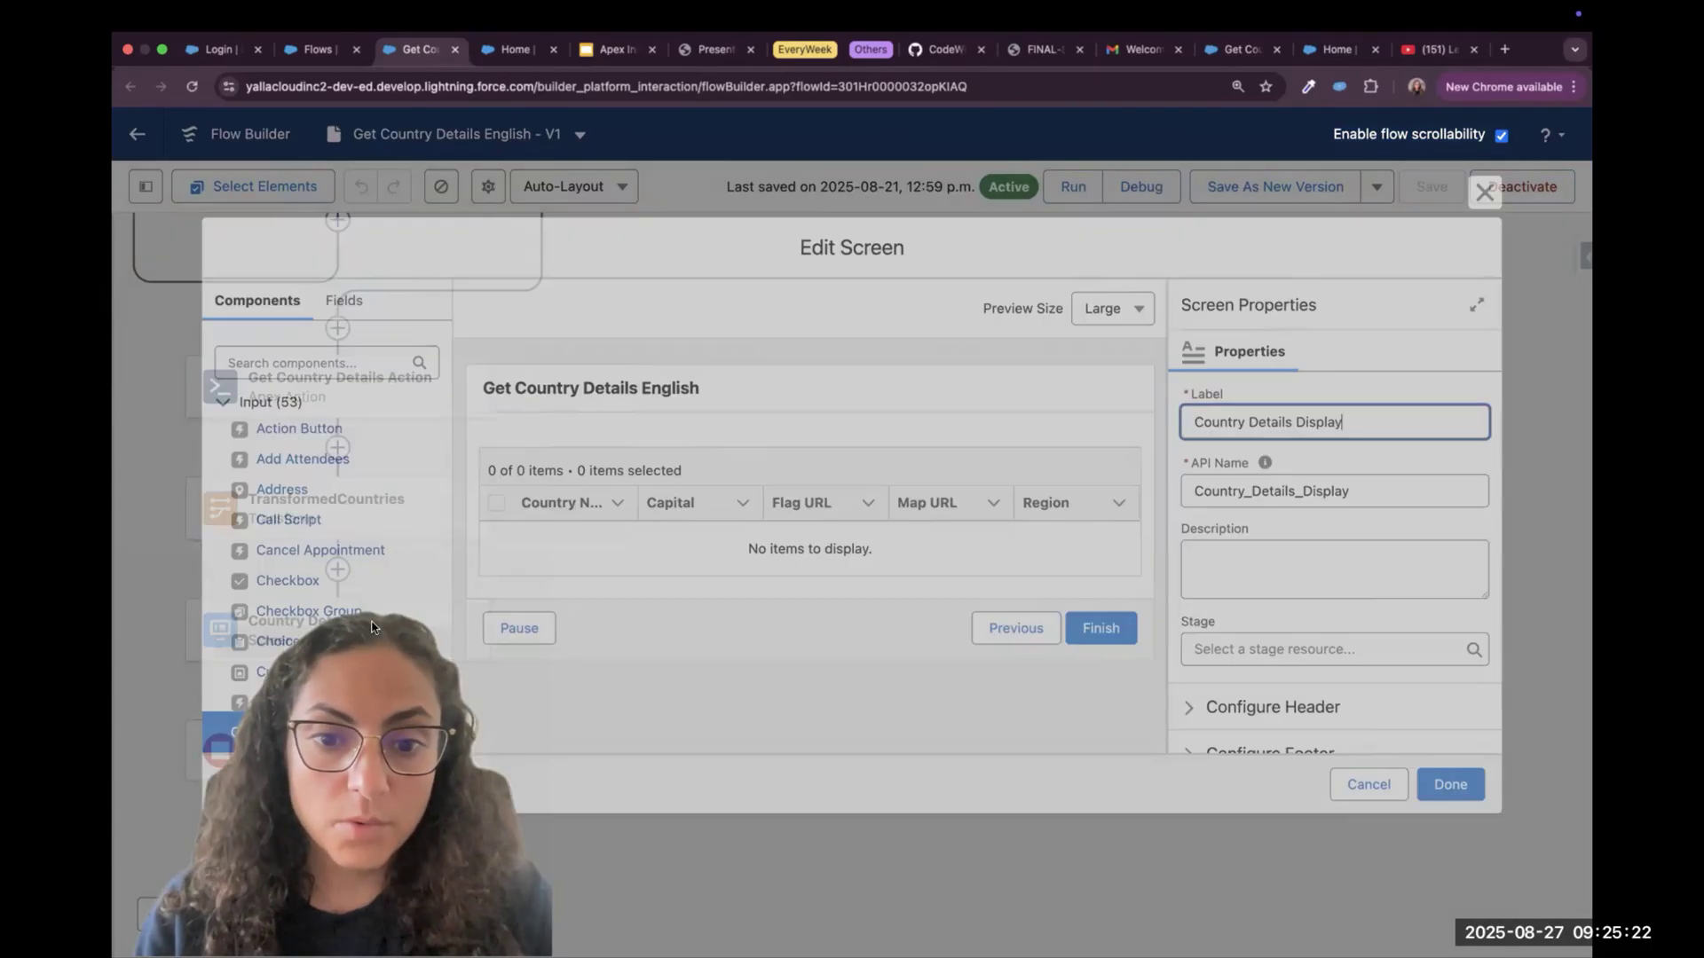
{"action": "left_click", "coordinate": [687, 547]}
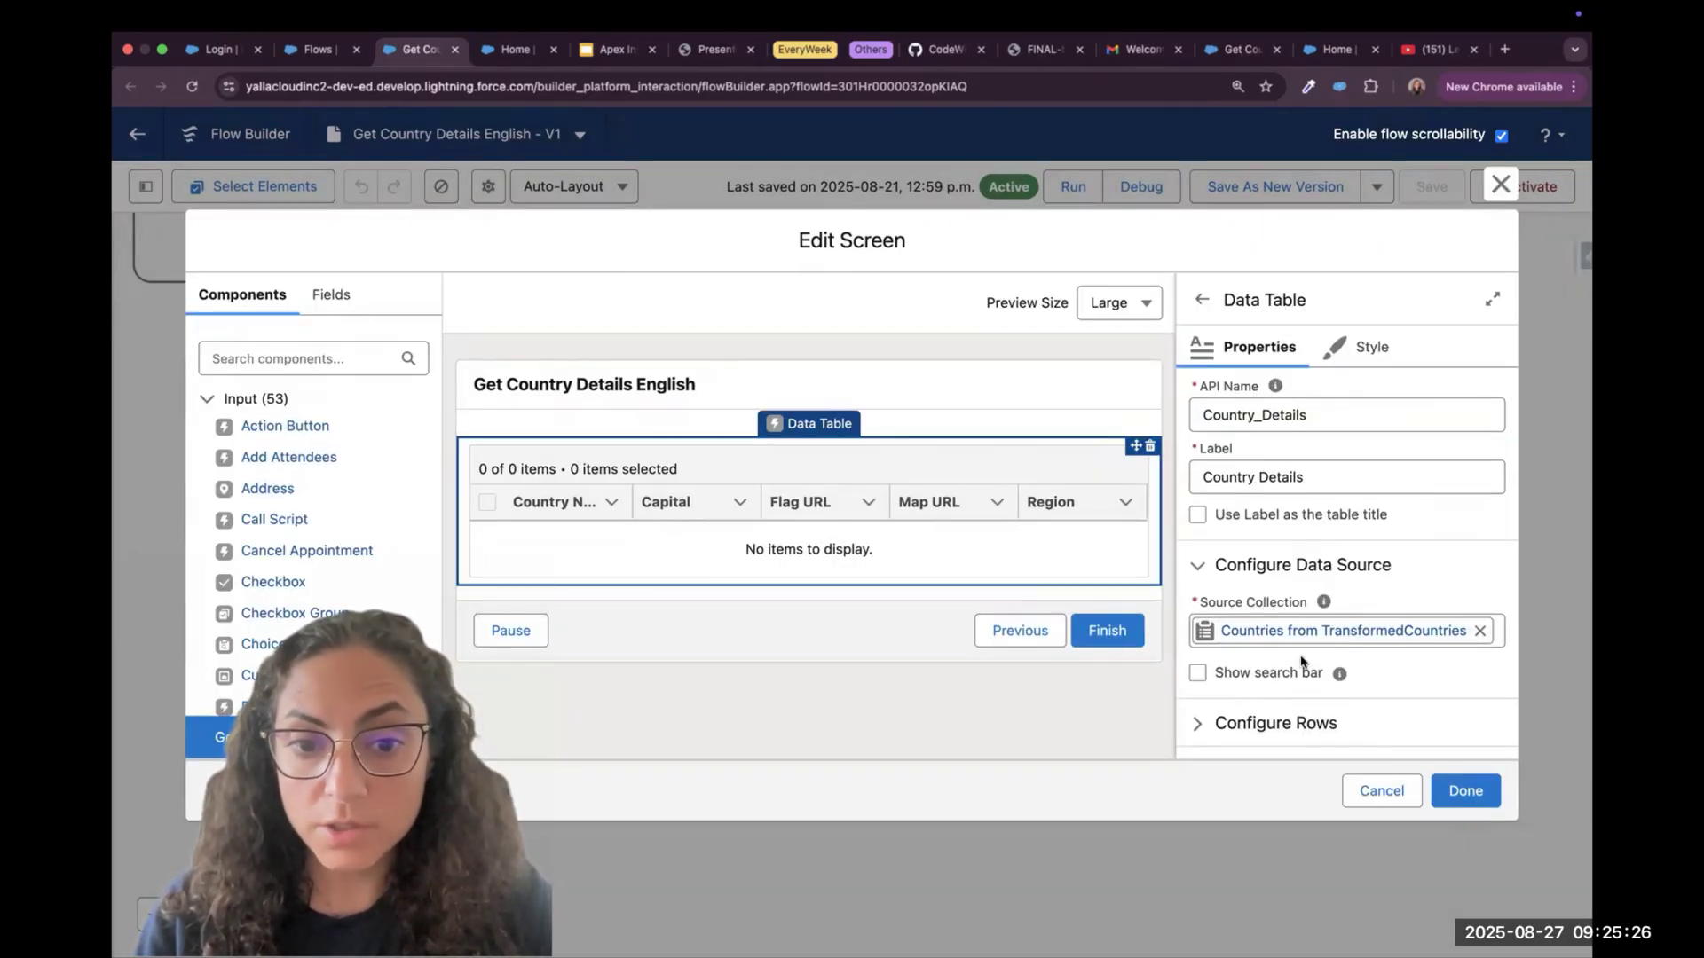
{"action": "left_click", "coordinate": [1481, 633]}
{"action": "left_click", "coordinate": [1330, 635]}
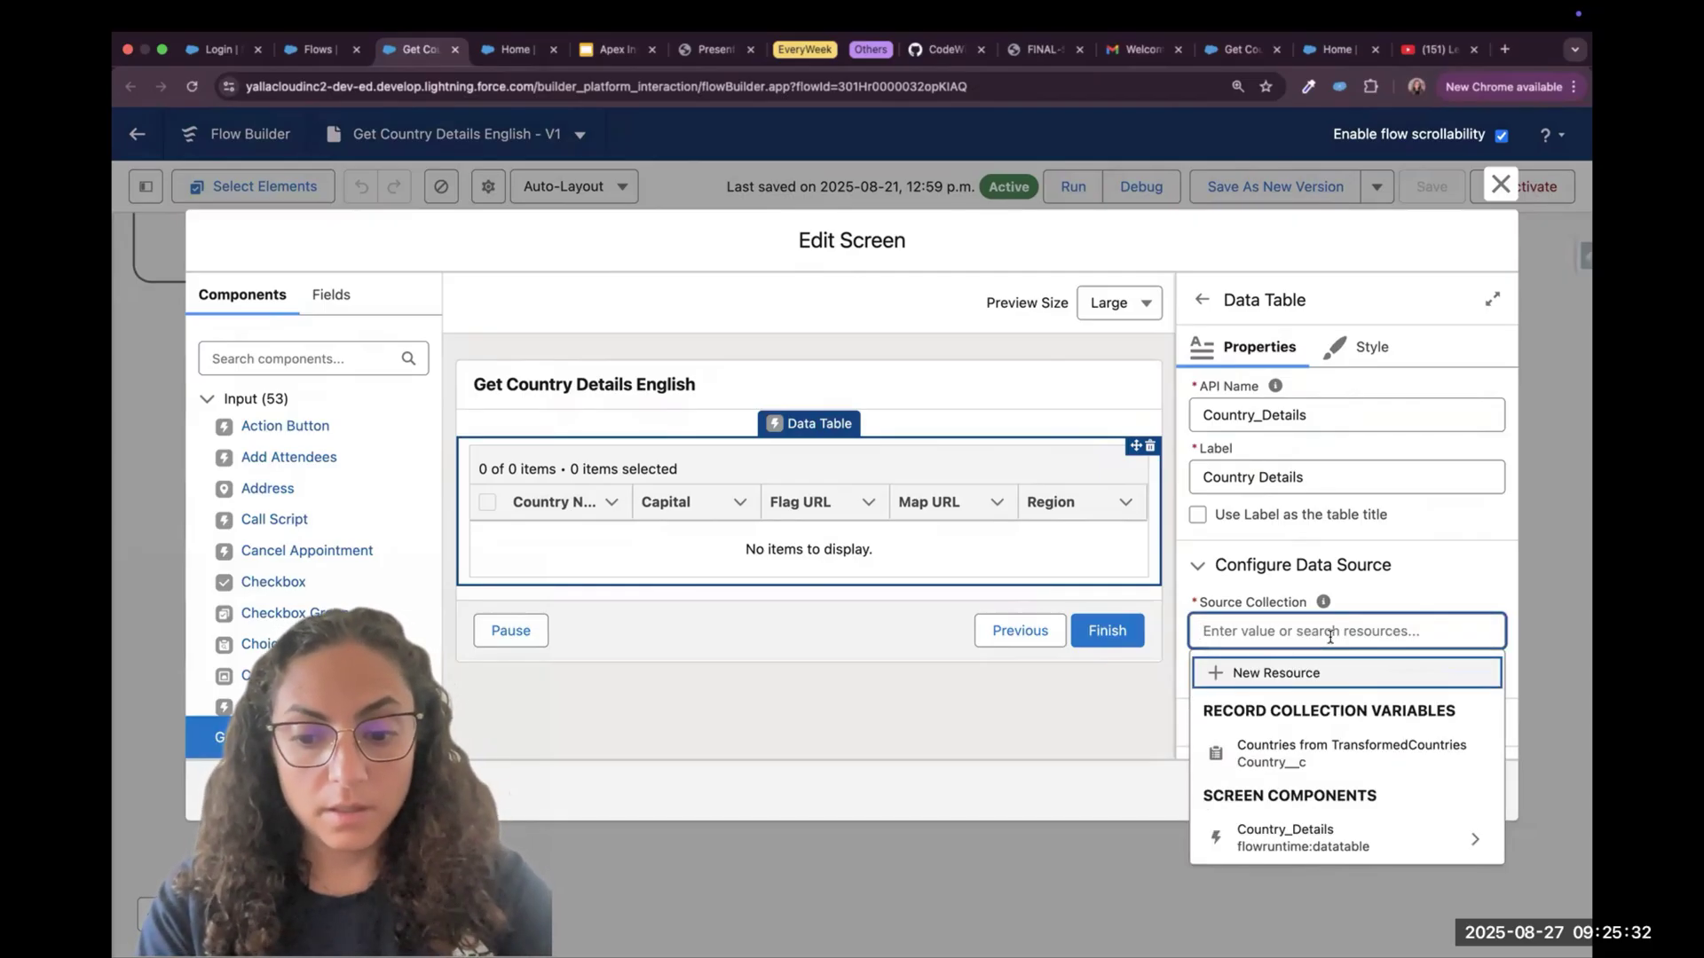
{"action": "type", "text": "lstcountry"}
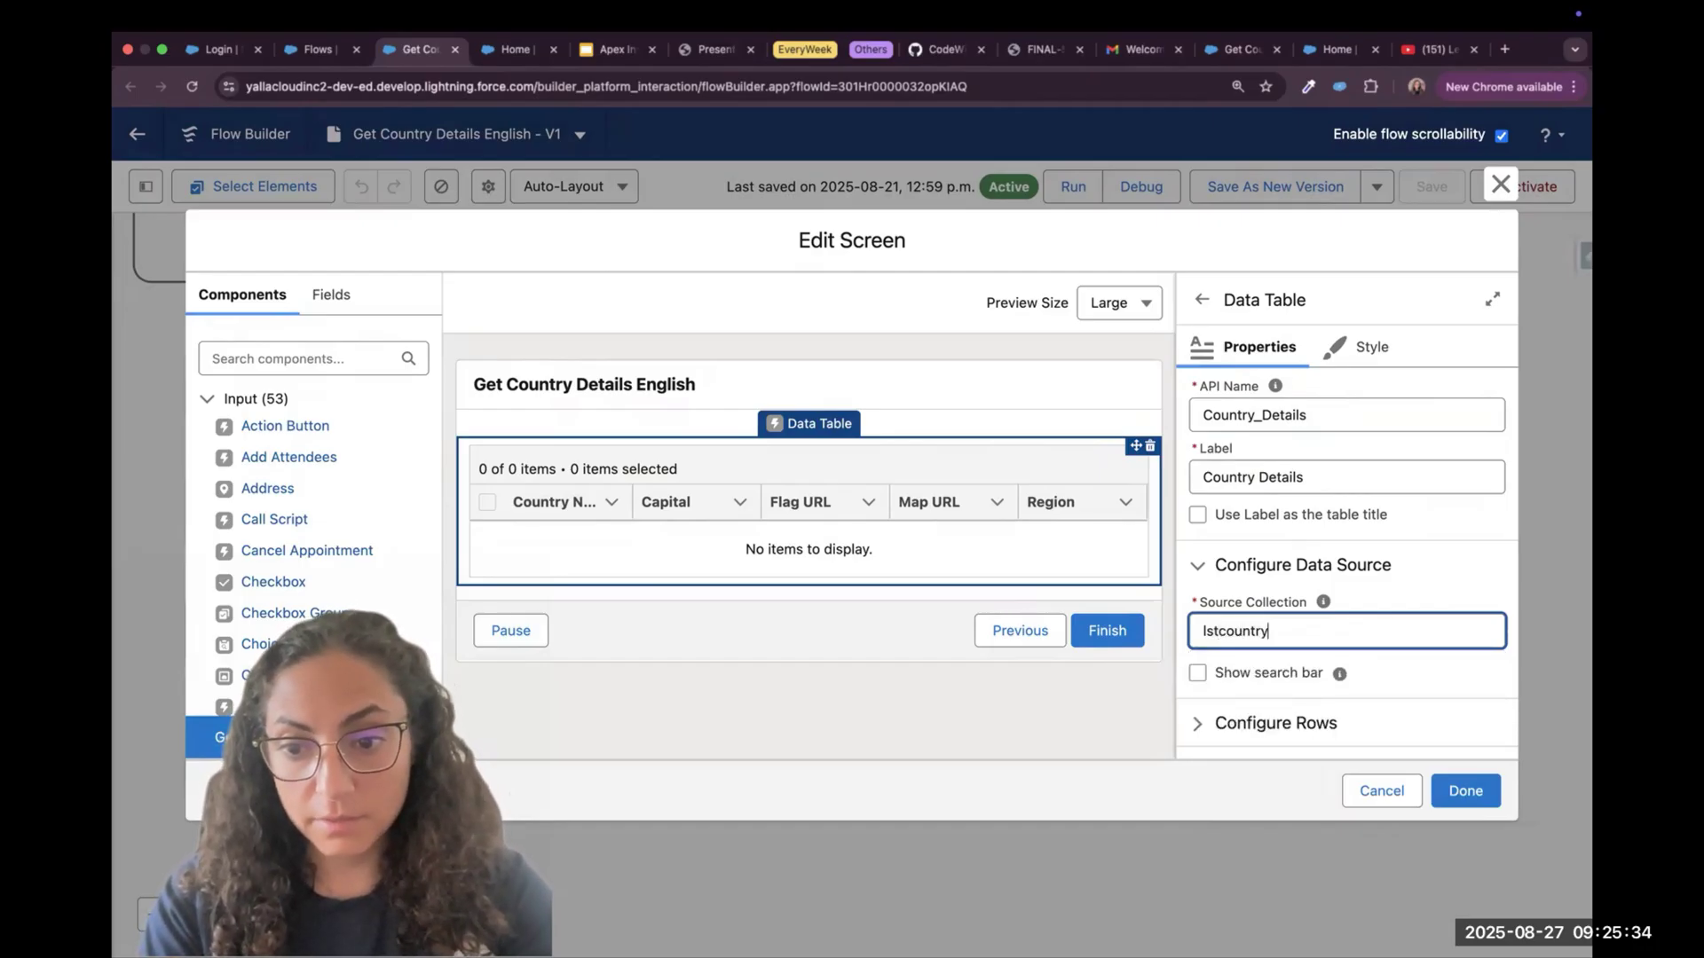
{"action": "key", "text": "BackSpace"}
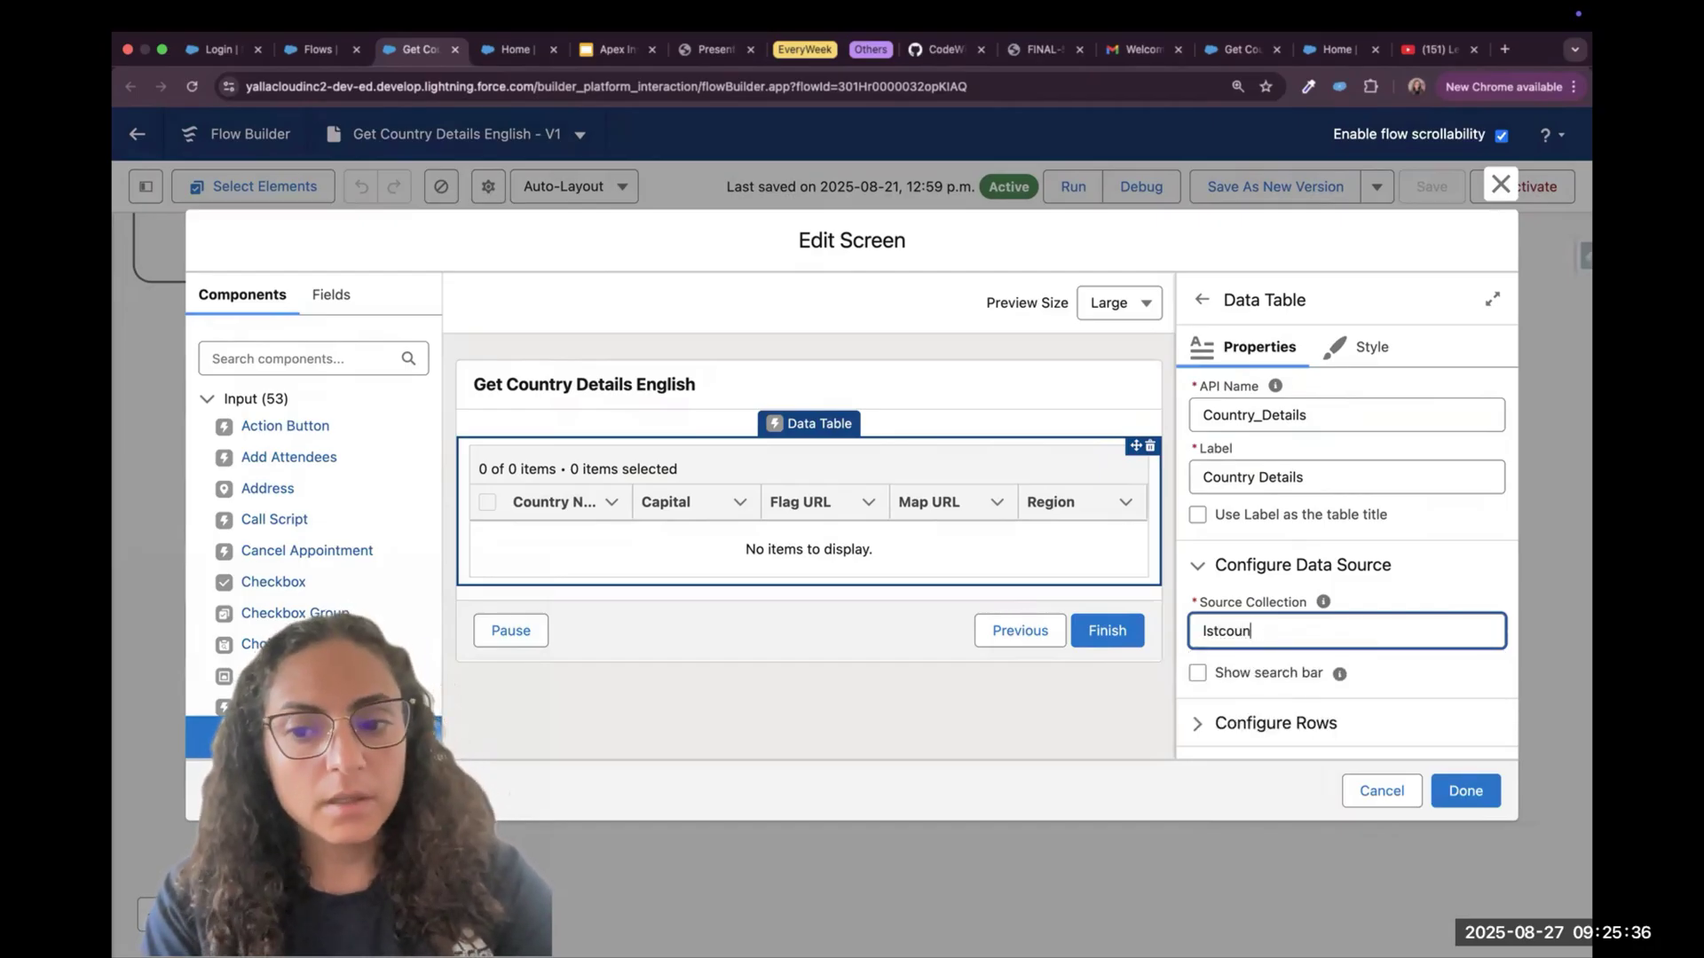
{"action": "key", "text": "BackSpace"}
{"action": "key", "text": "BackSpace"}
{"action": "key", "text": "BackSpace"}
{"action": "key", "text": "BackSpace"}
{"action": "key", "text": "BackSpace"}
{"action": "key", "text": "BackSpace"}
{"action": "key", "text": "BackSpace"}
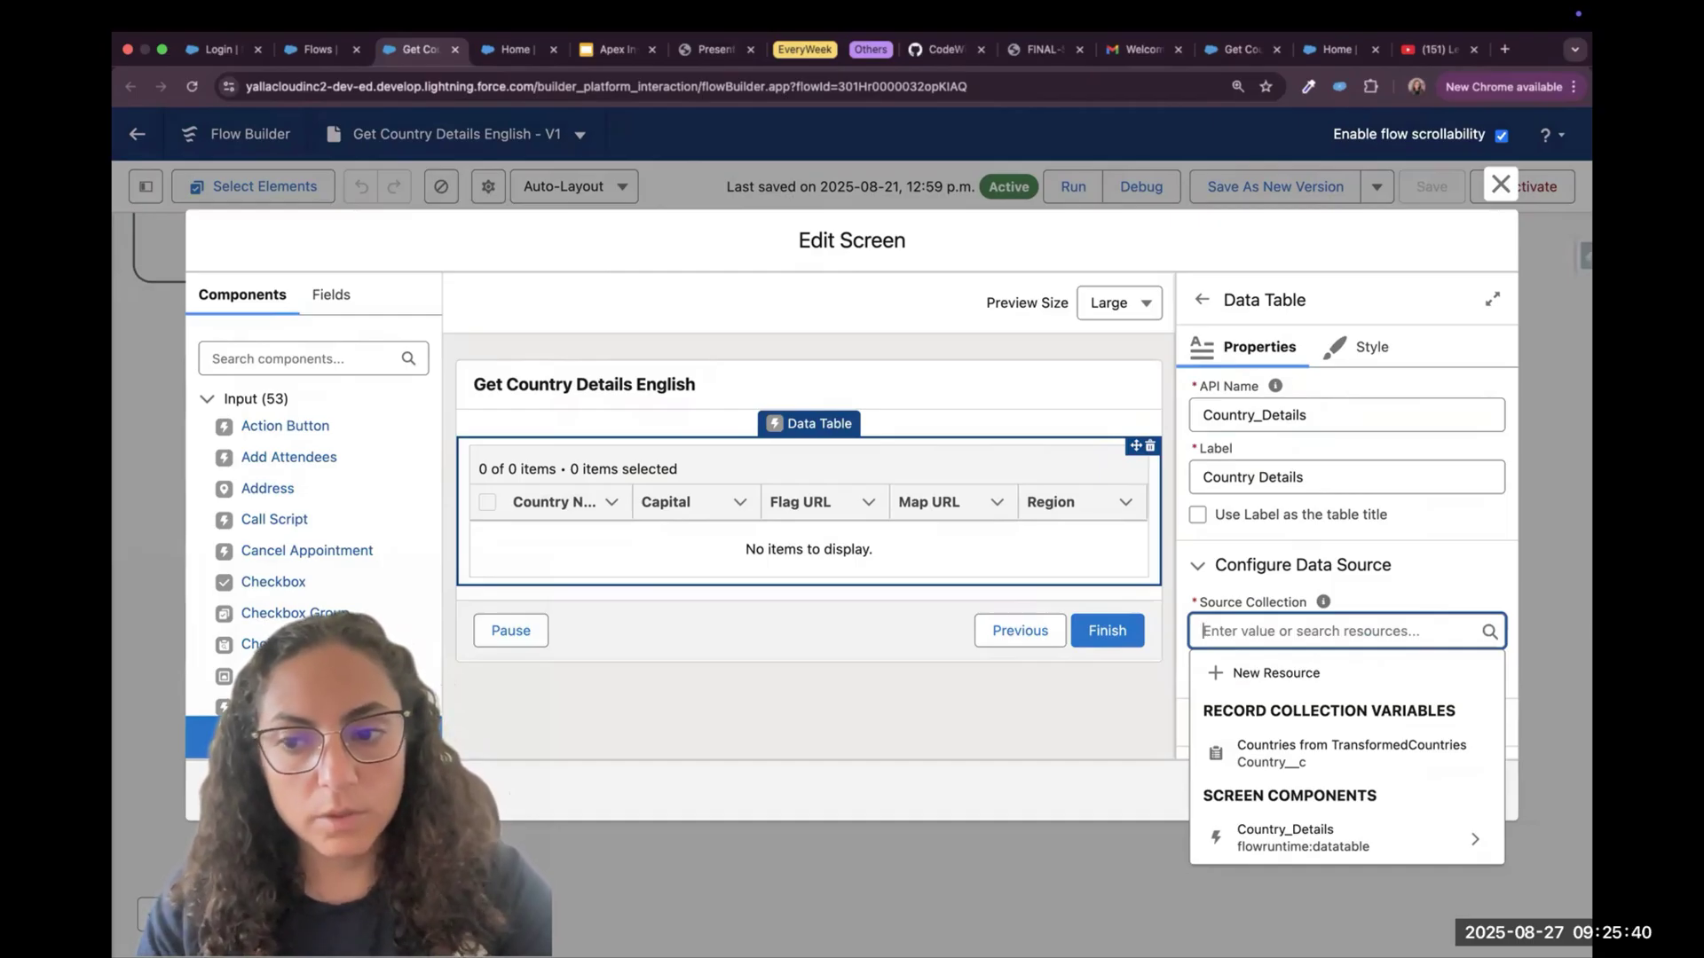
{"action": "left_click", "coordinate": [1503, 184]}
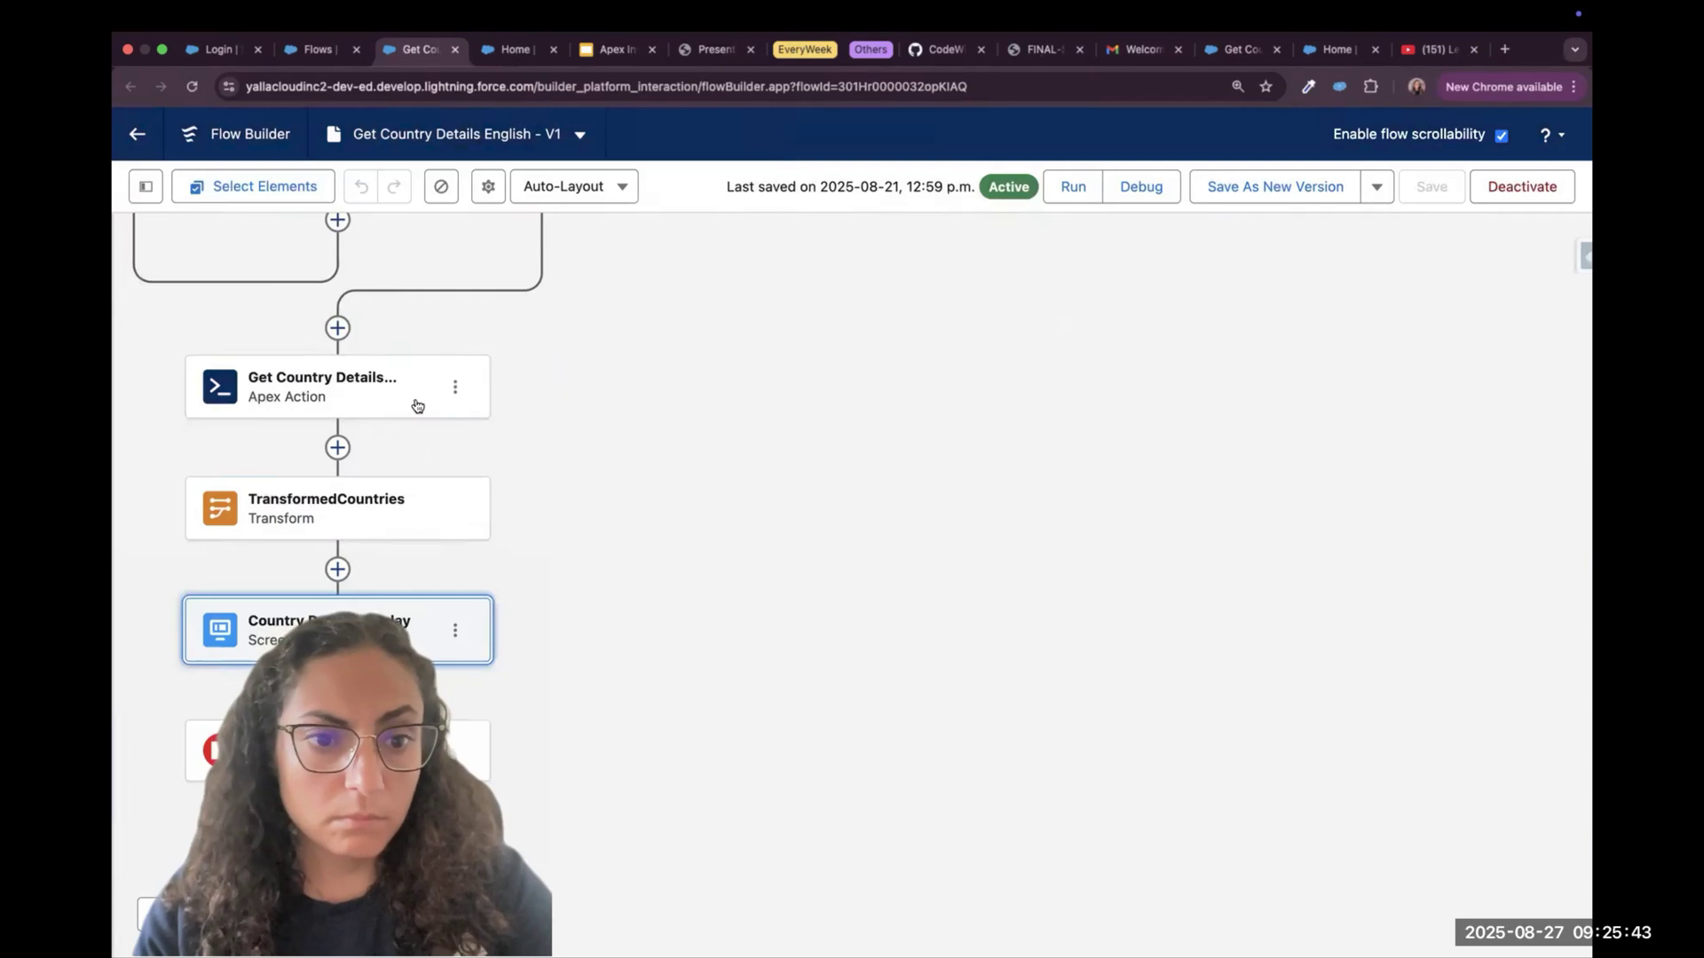
Check the Apex action's API name and confirm the table still uses Countries from TransformedCountries
{"action": "left_click", "coordinate": [418, 401]}
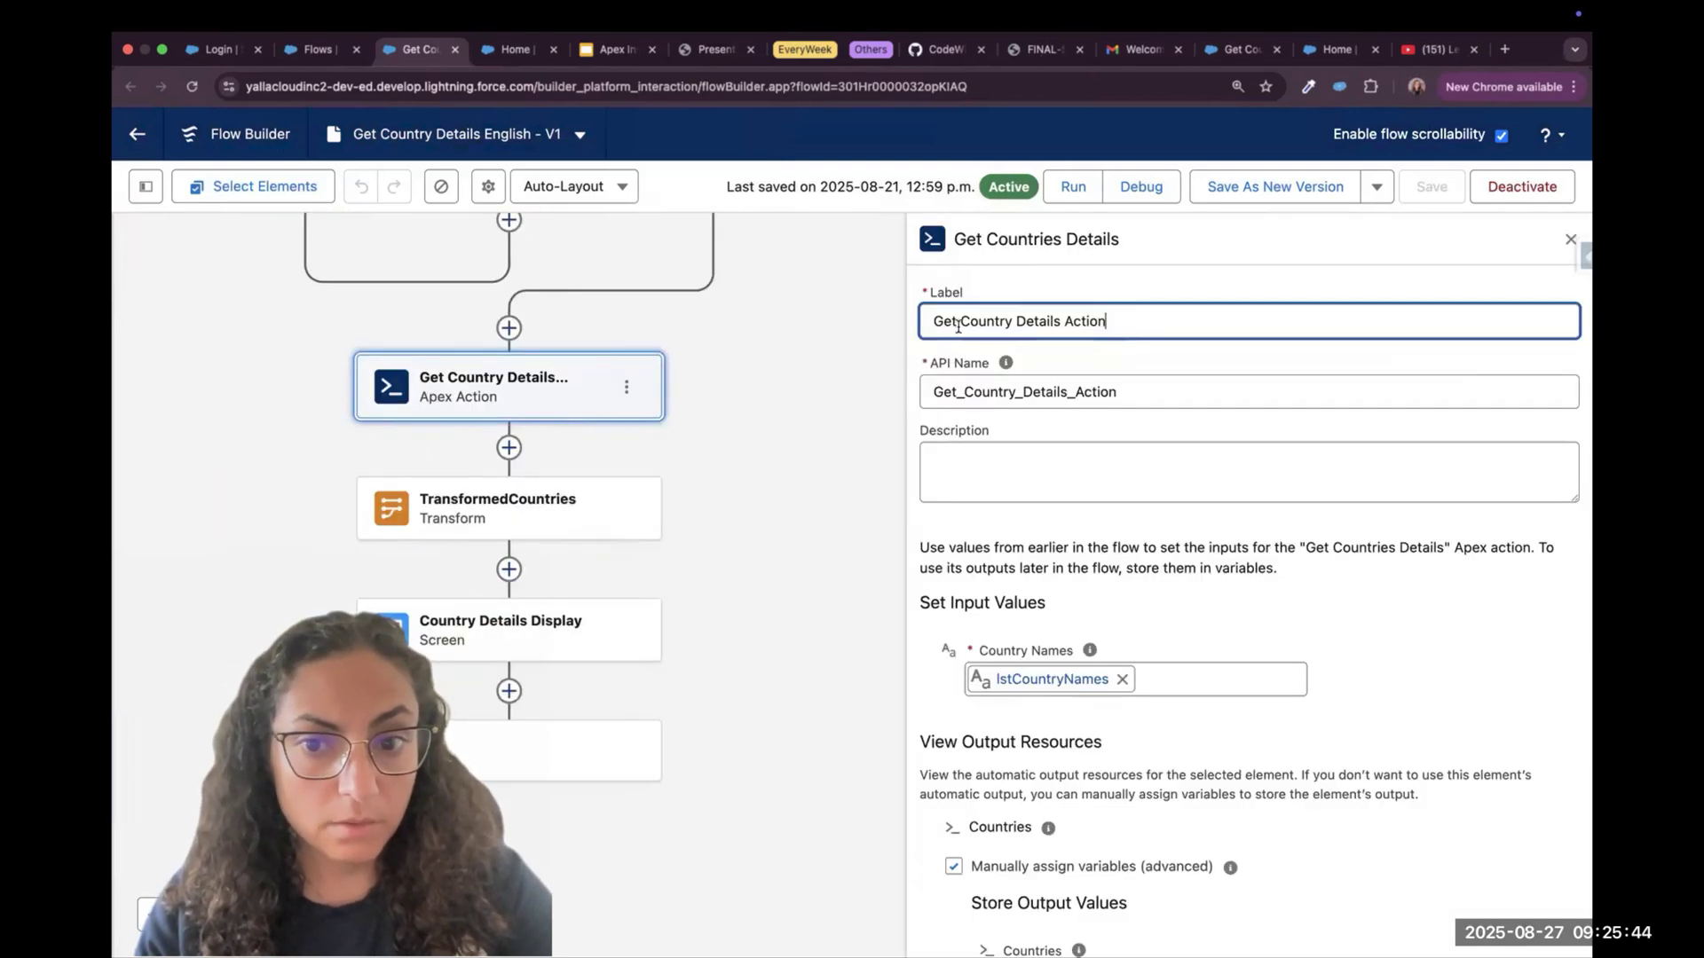
{"action": "double_click", "coordinate": [959, 385]}
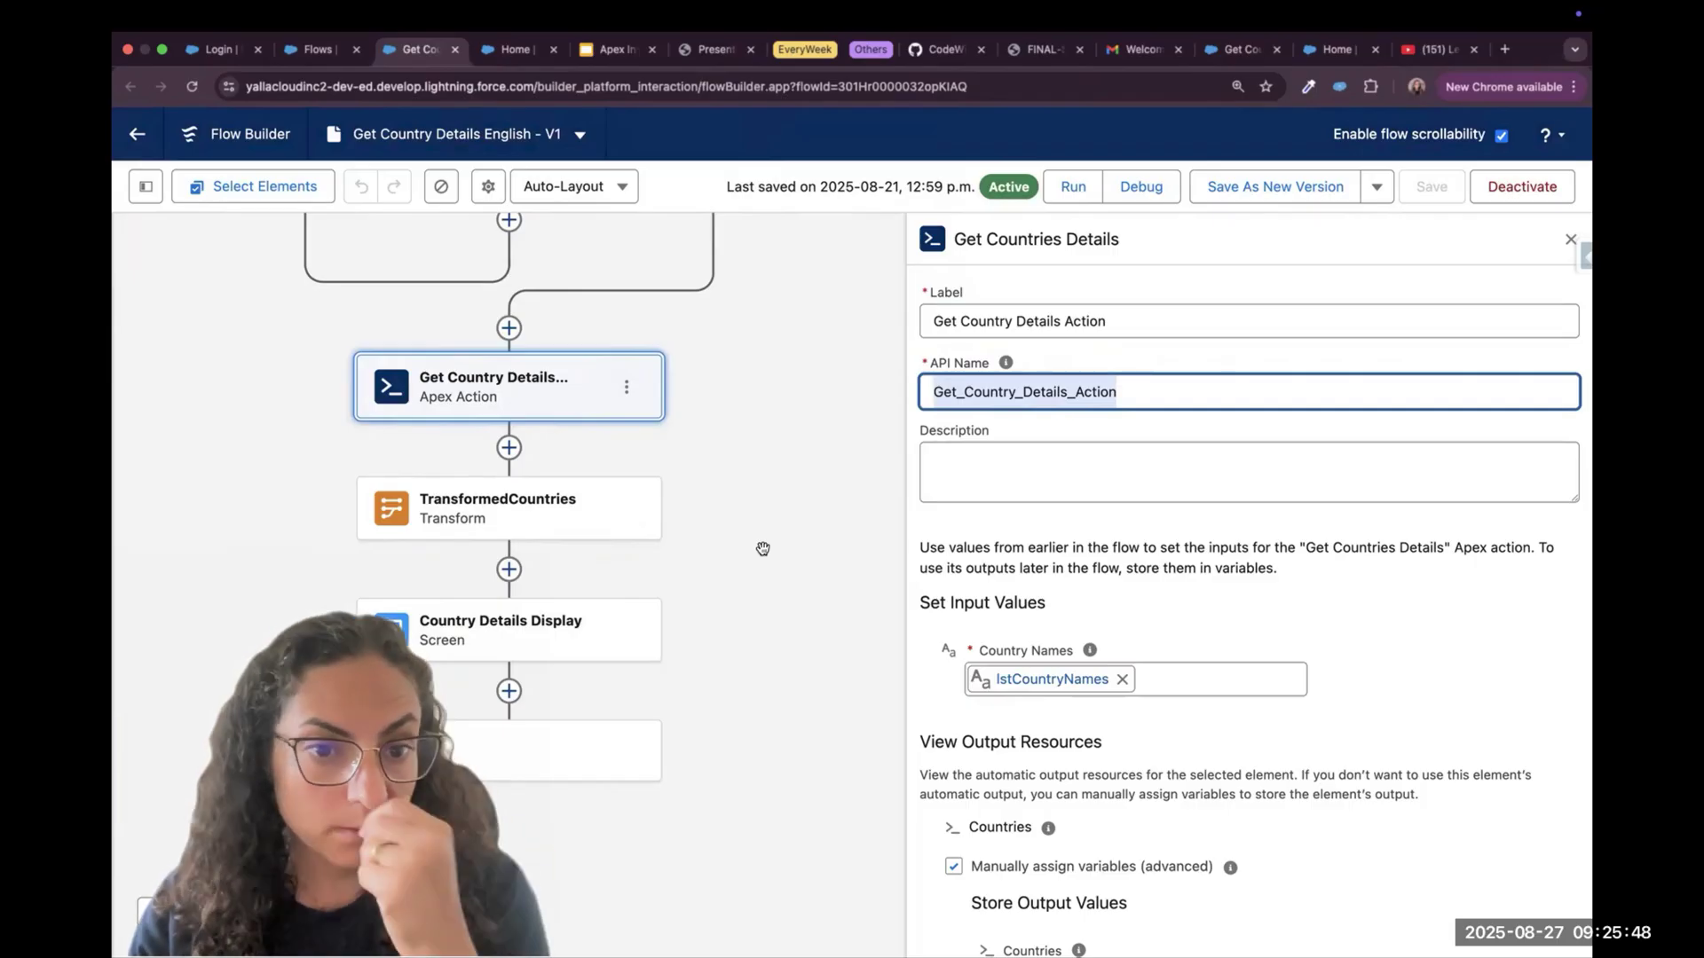
{"action": "left_click", "coordinate": [585, 636]}
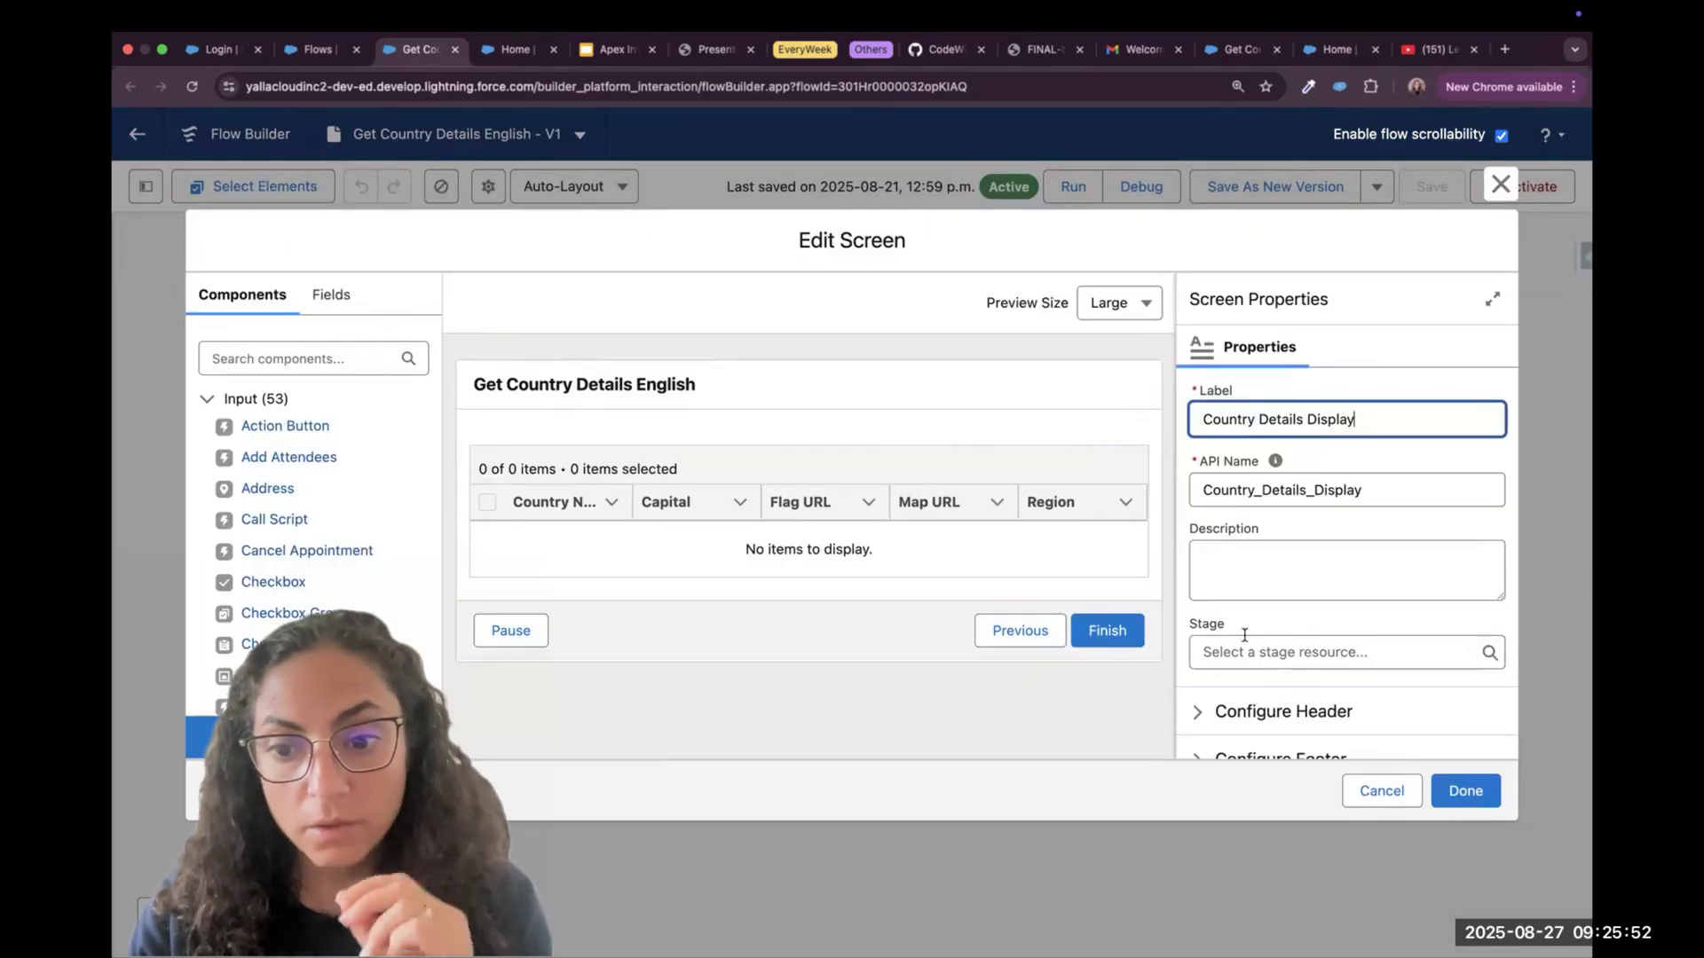
{"action": "scroll", "coordinate": [1246, 568], "scroll_direction": "down", "scroll_amount": 2}
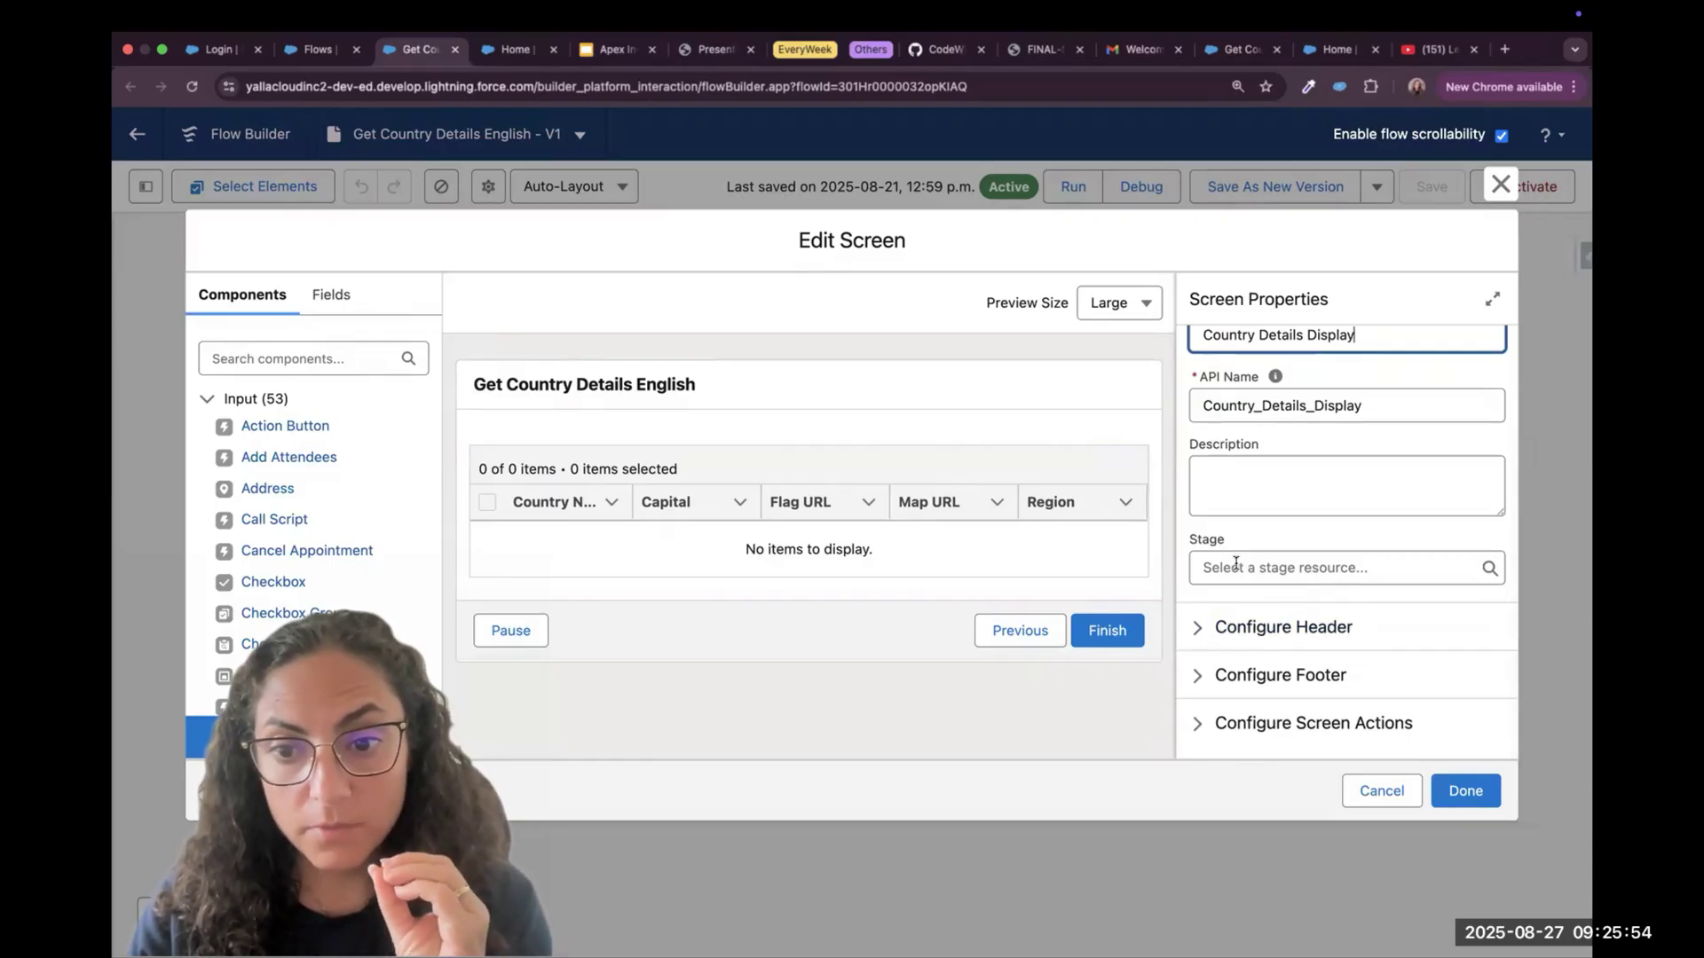
{"action": "scroll", "coordinate": [1217, 569], "scroll_direction": "up", "scroll_amount": 2}
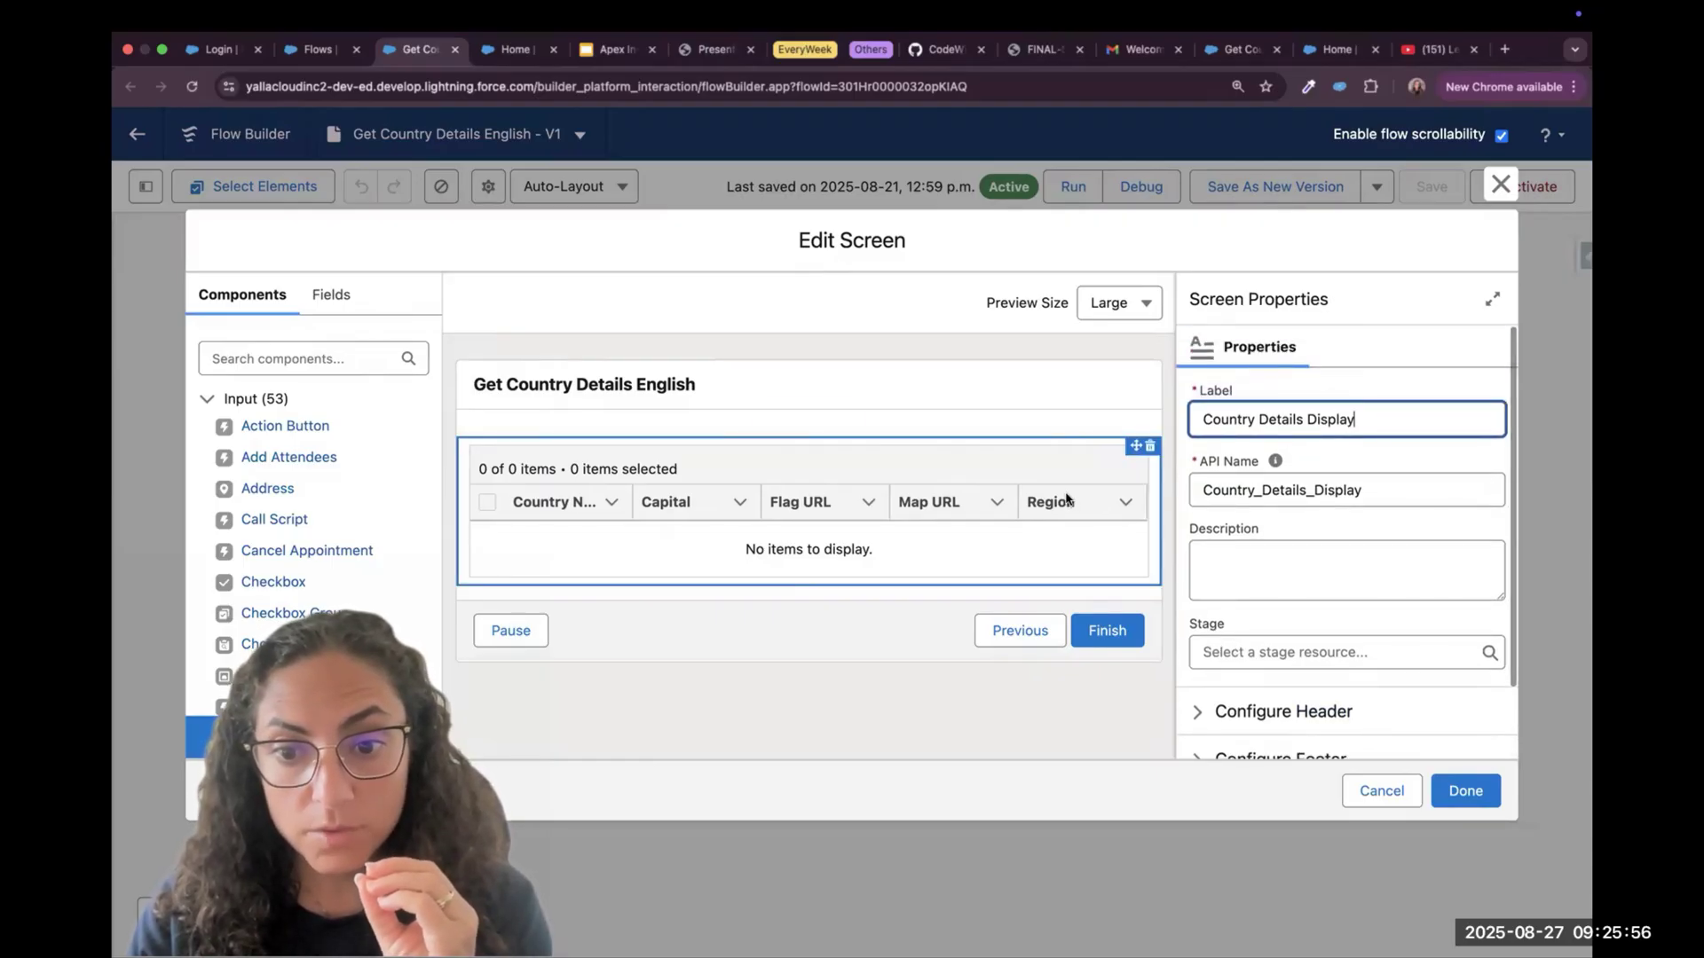
{"action": "left_click", "coordinate": [1093, 499]}
{"action": "left_click", "coordinate": [1274, 639]}
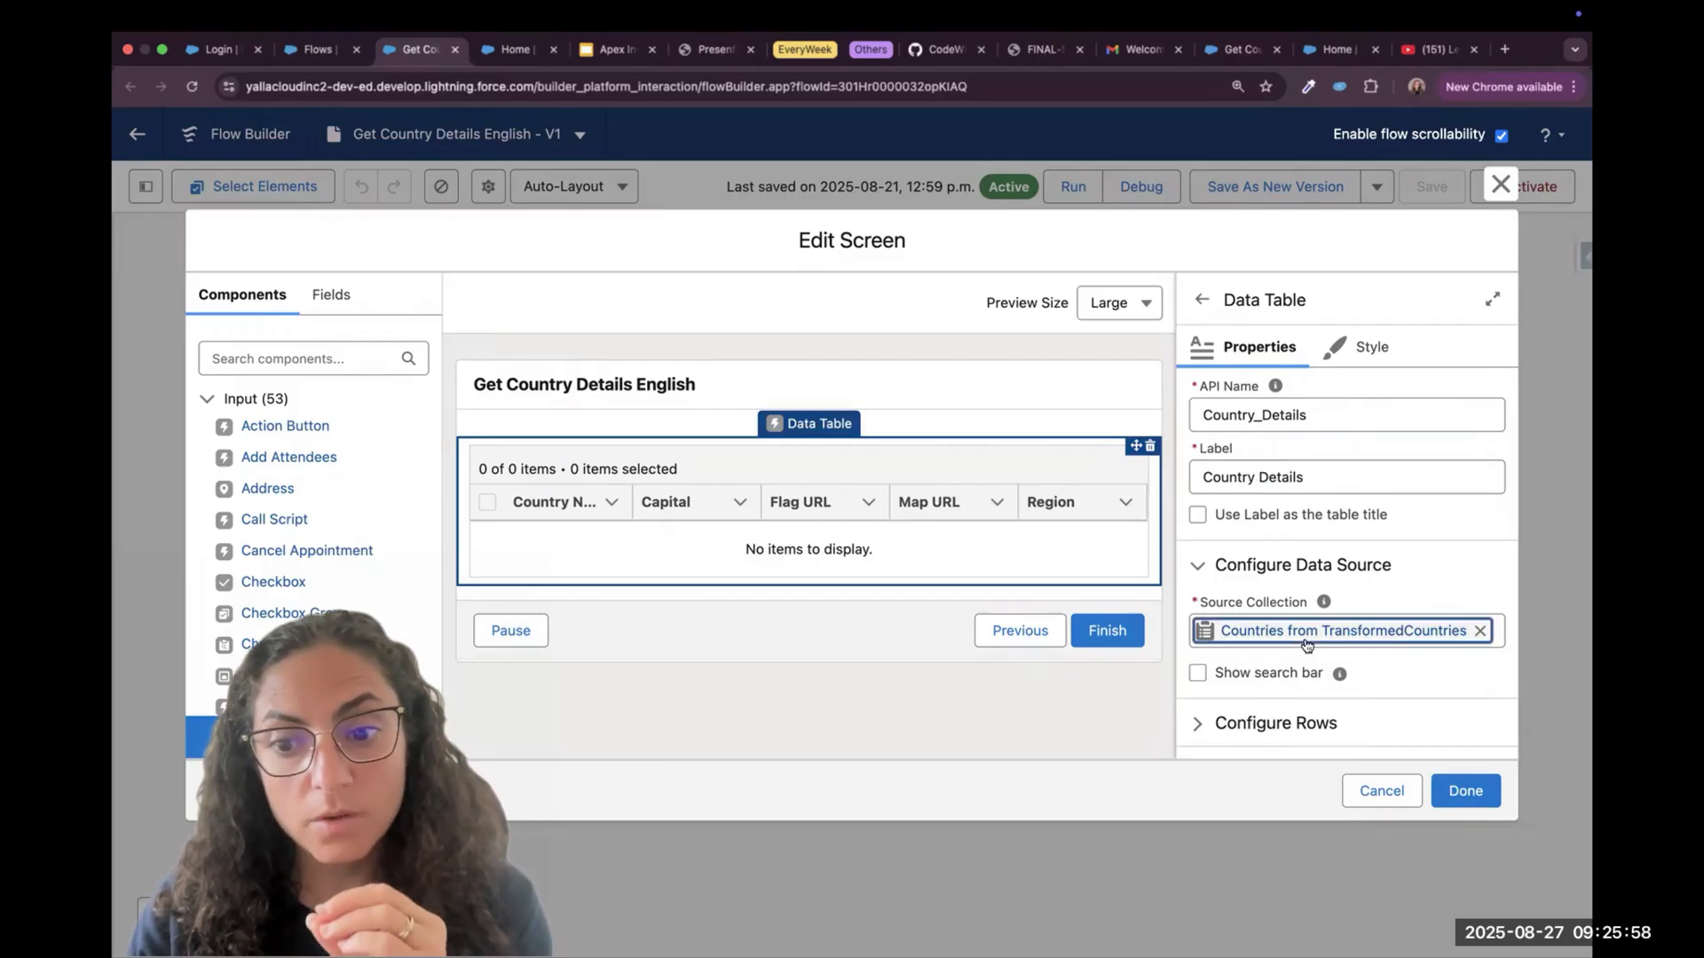
{"action": "double_click", "coordinate": [1232, 637]}
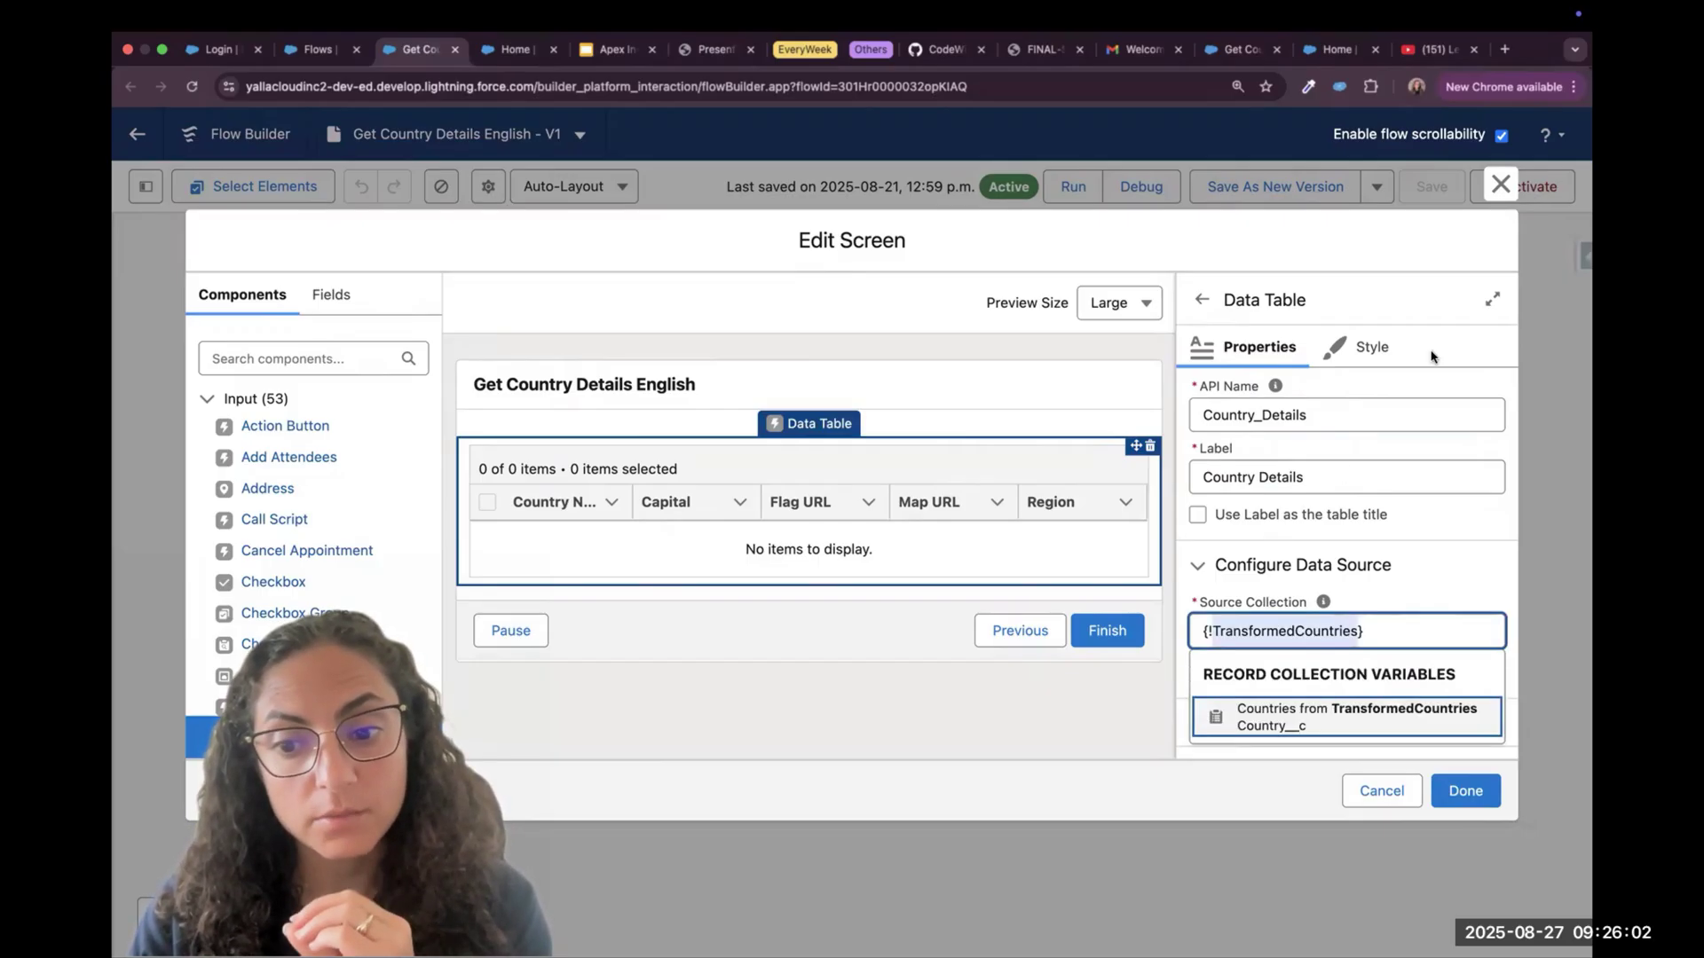
{"action": "left_click", "coordinate": [1498, 201]}
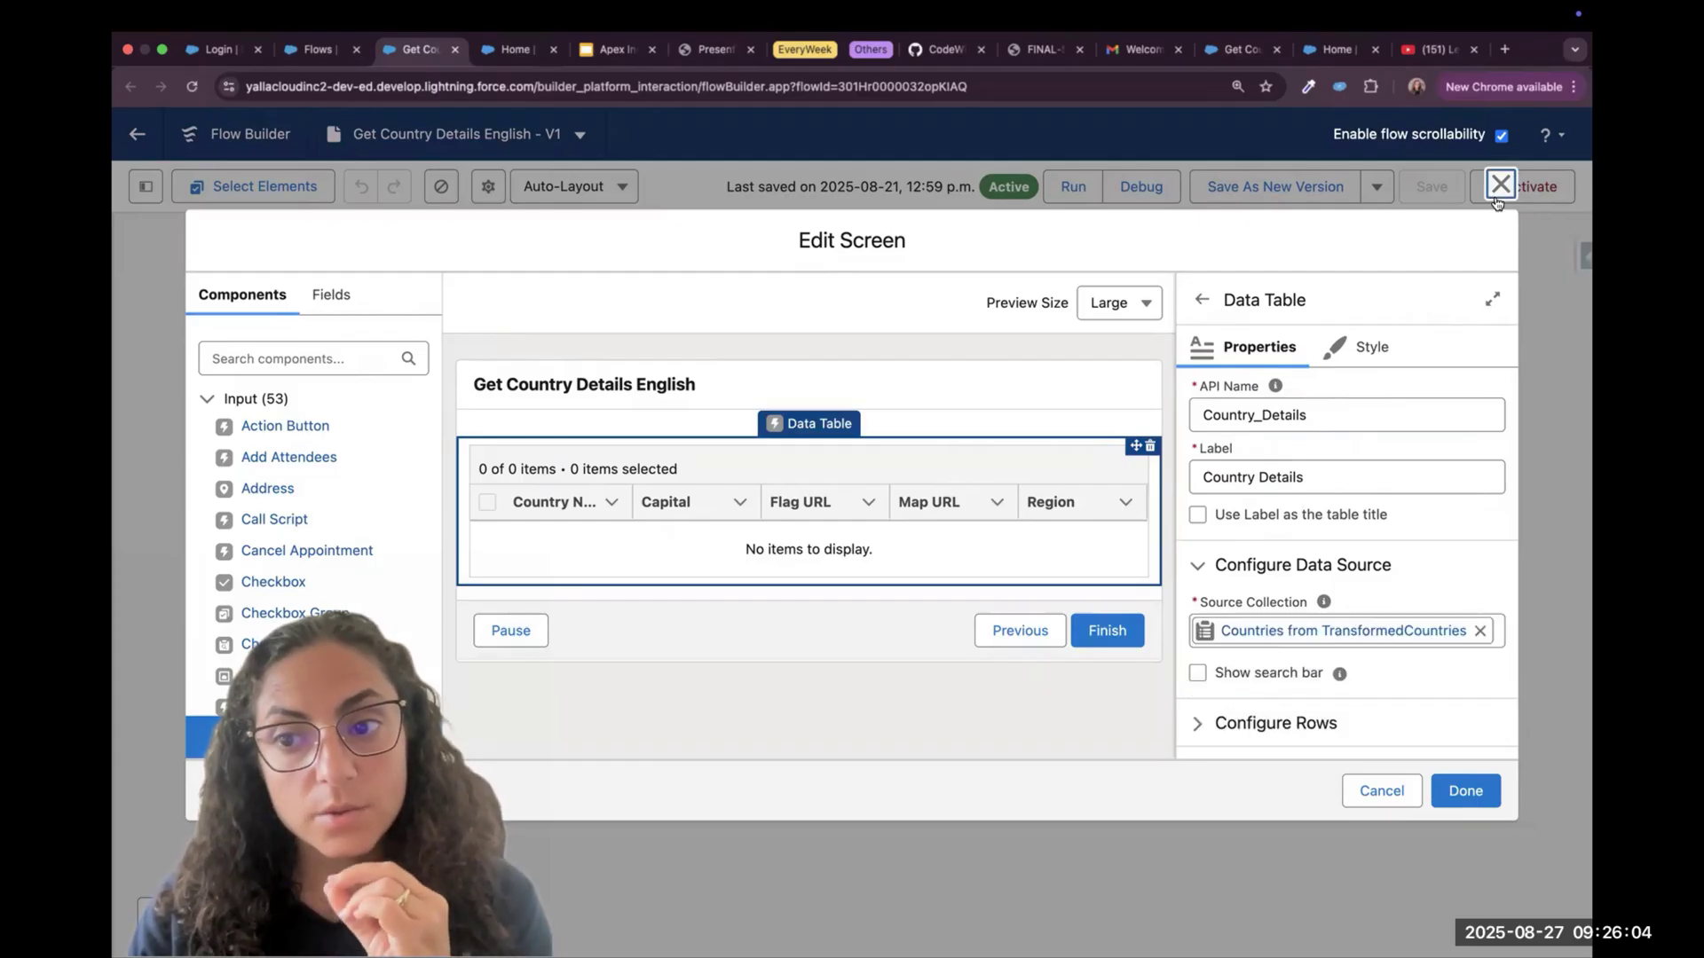
{"action": "left_click", "coordinate": [1498, 199]}
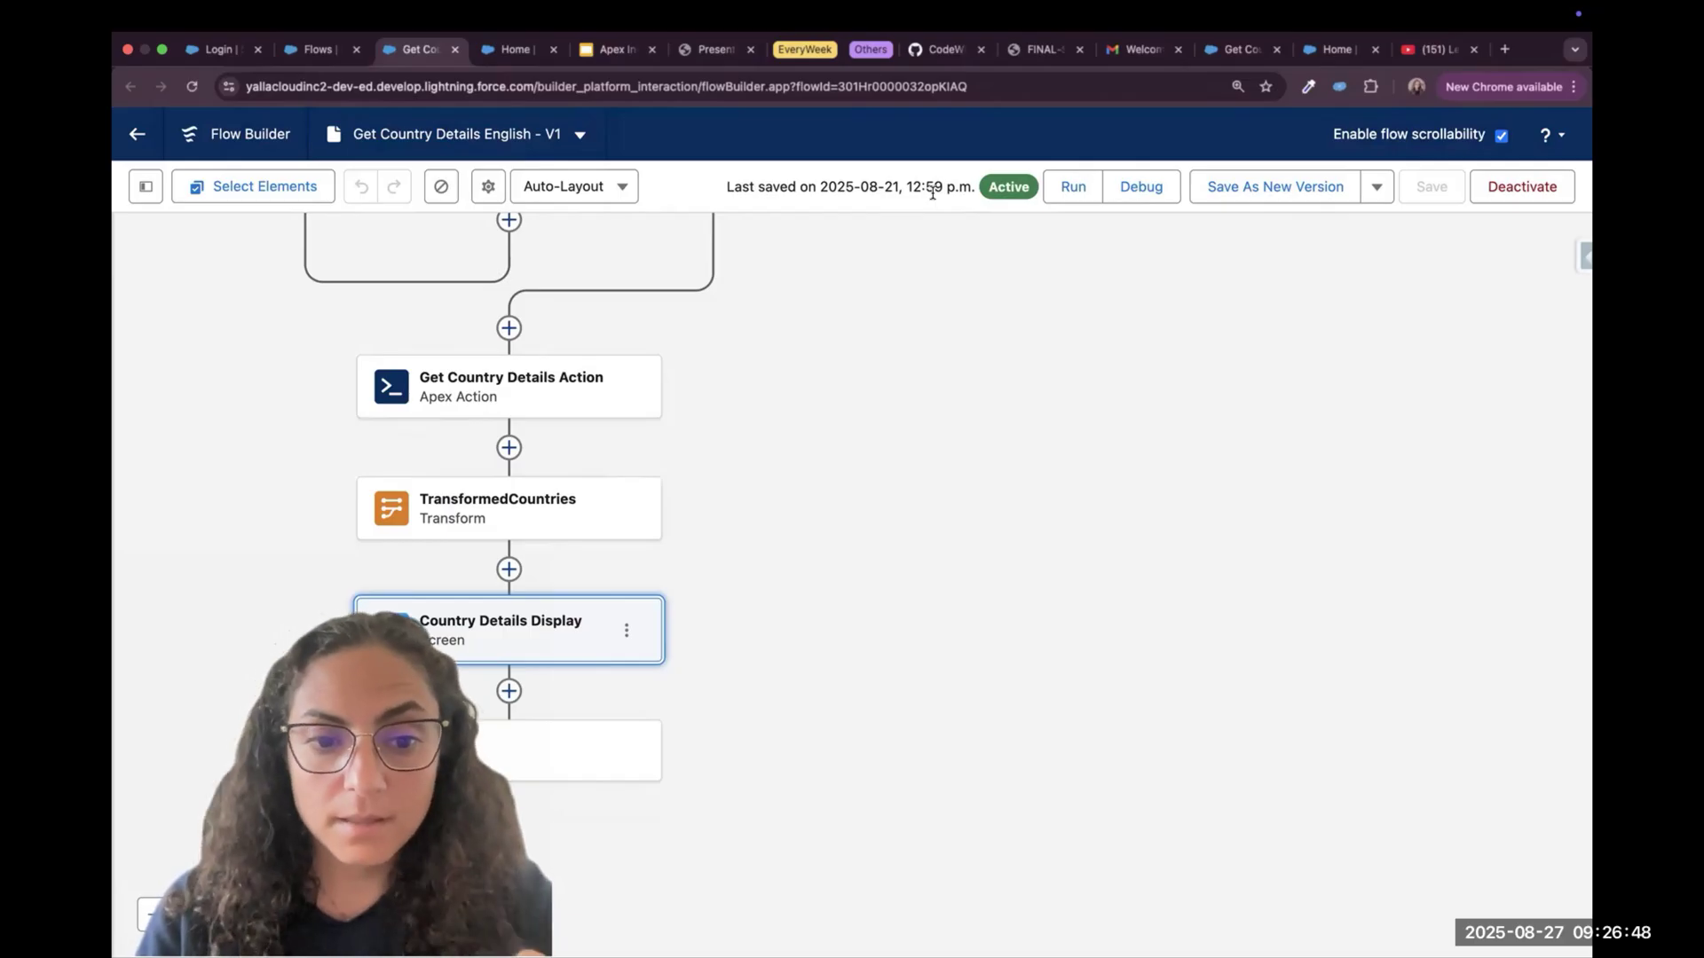
Switch from Flow Builder to the Google Slides presentation
{"action": "left_click", "coordinate": [619, 52]}
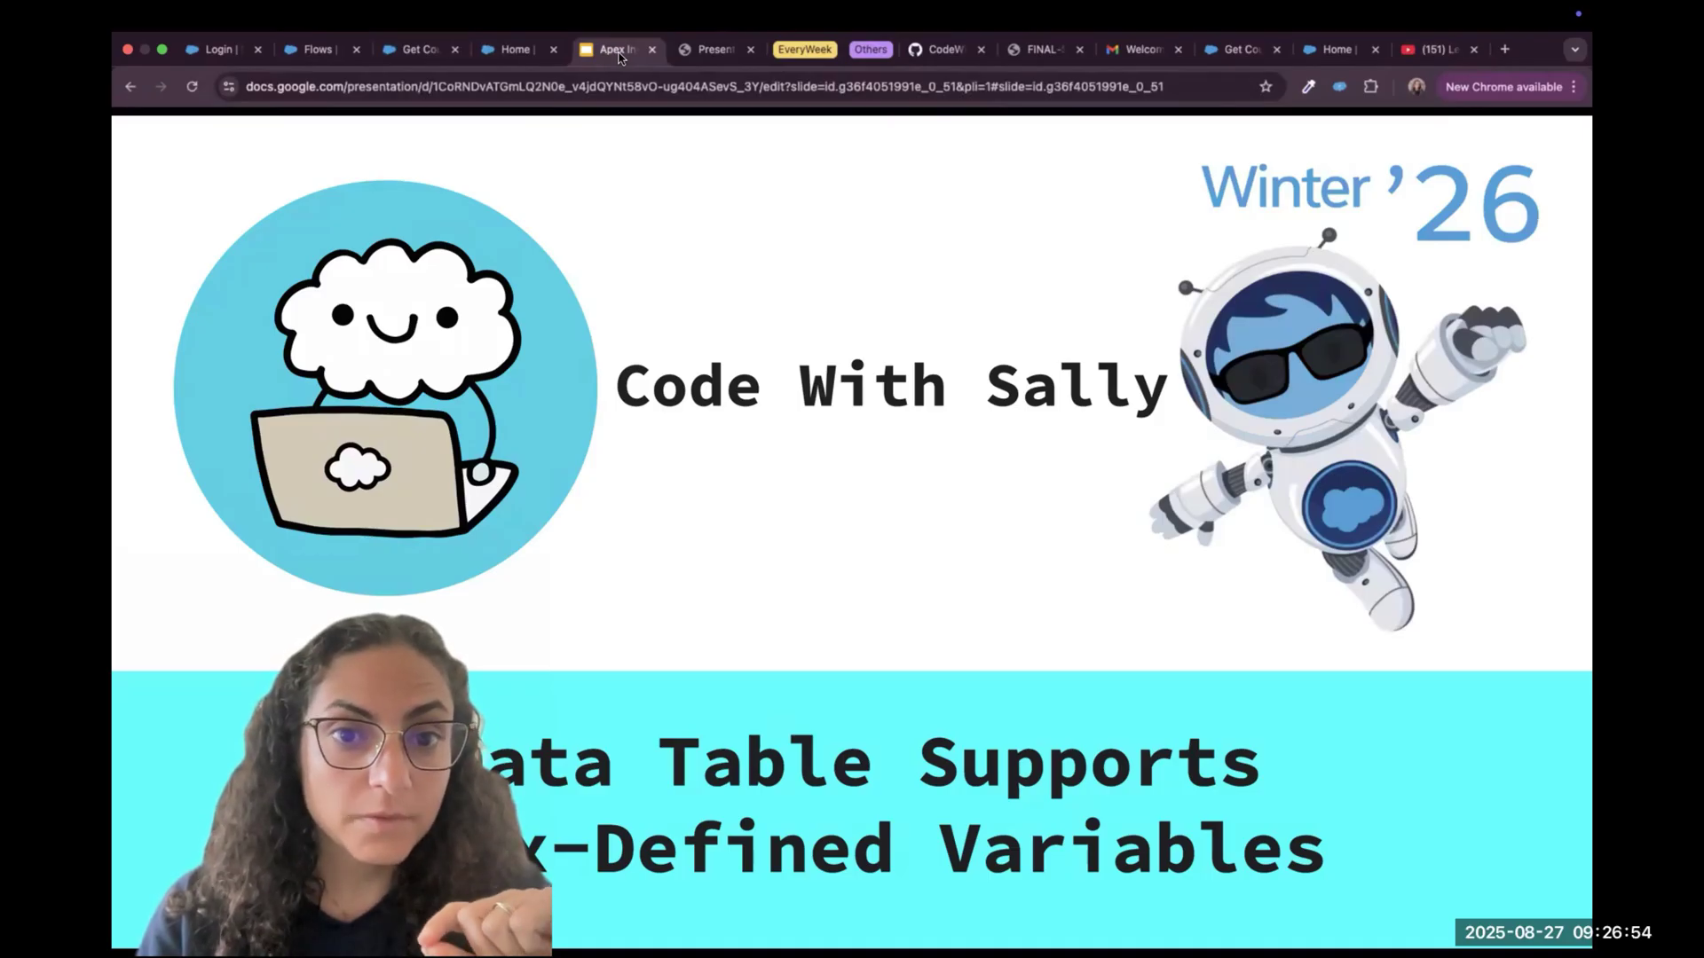
Go from the Winter '26 title slide back to the Winter 26 flow
{"action": "left_click", "coordinate": [1247, 53]}
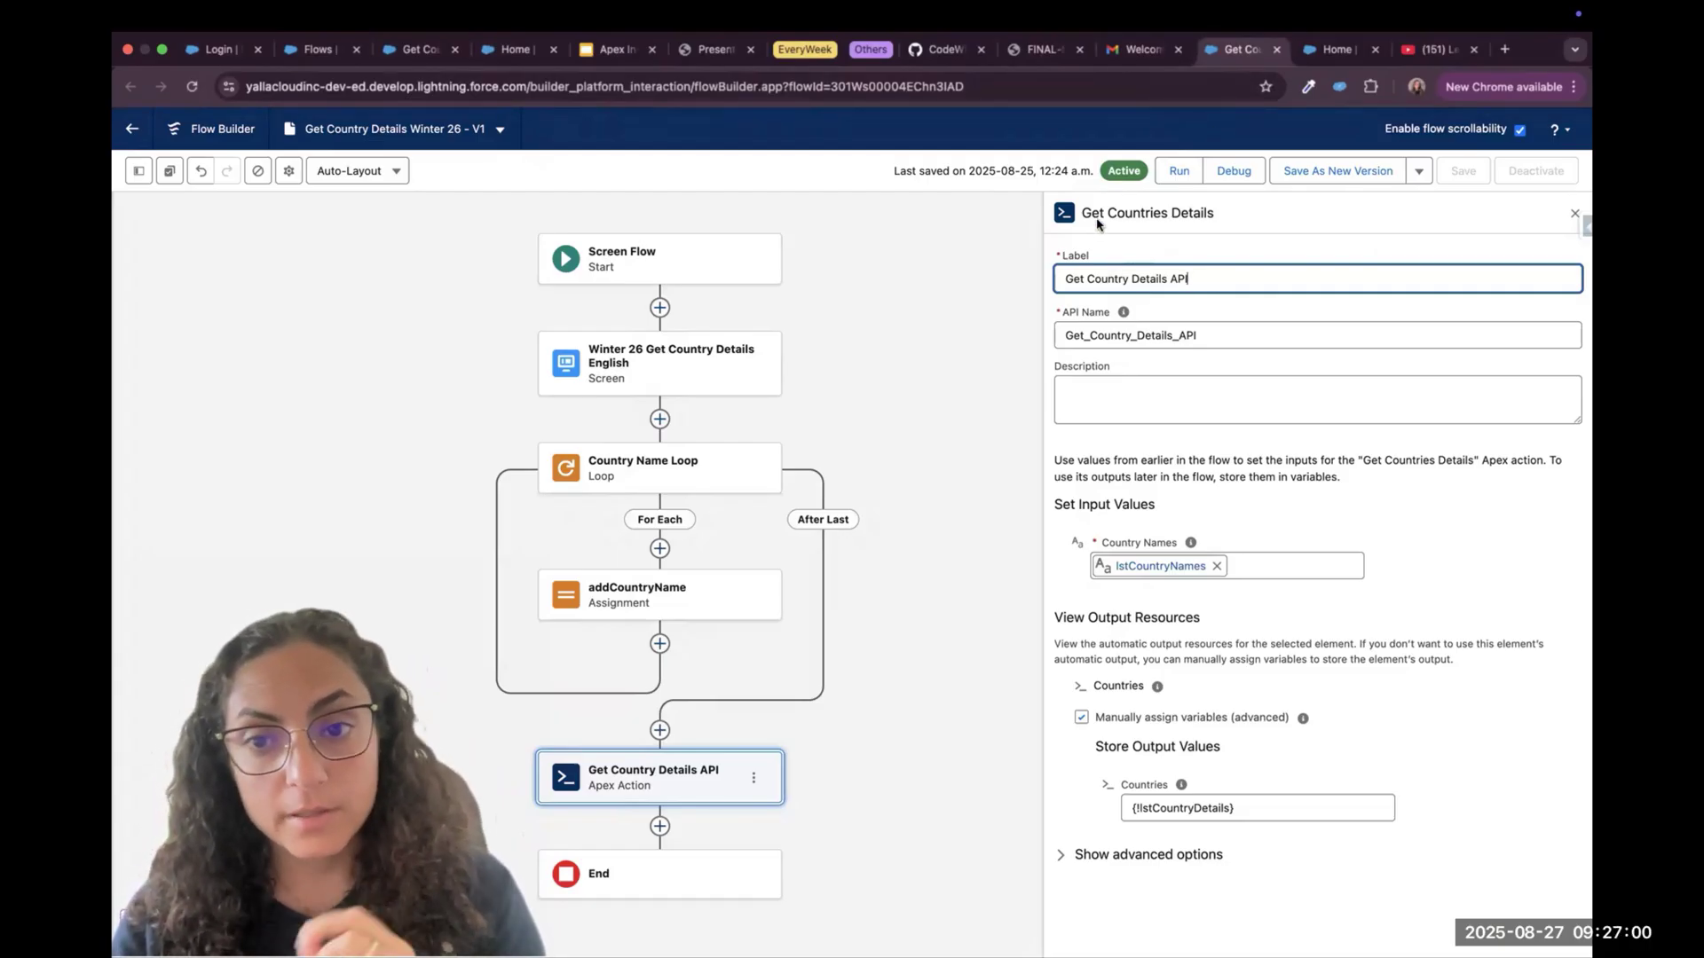
In the Winter 26 flow, pan down and open the add-element menu below Get Country Details API
{"action": "left_click", "coordinate": [417, 50]}
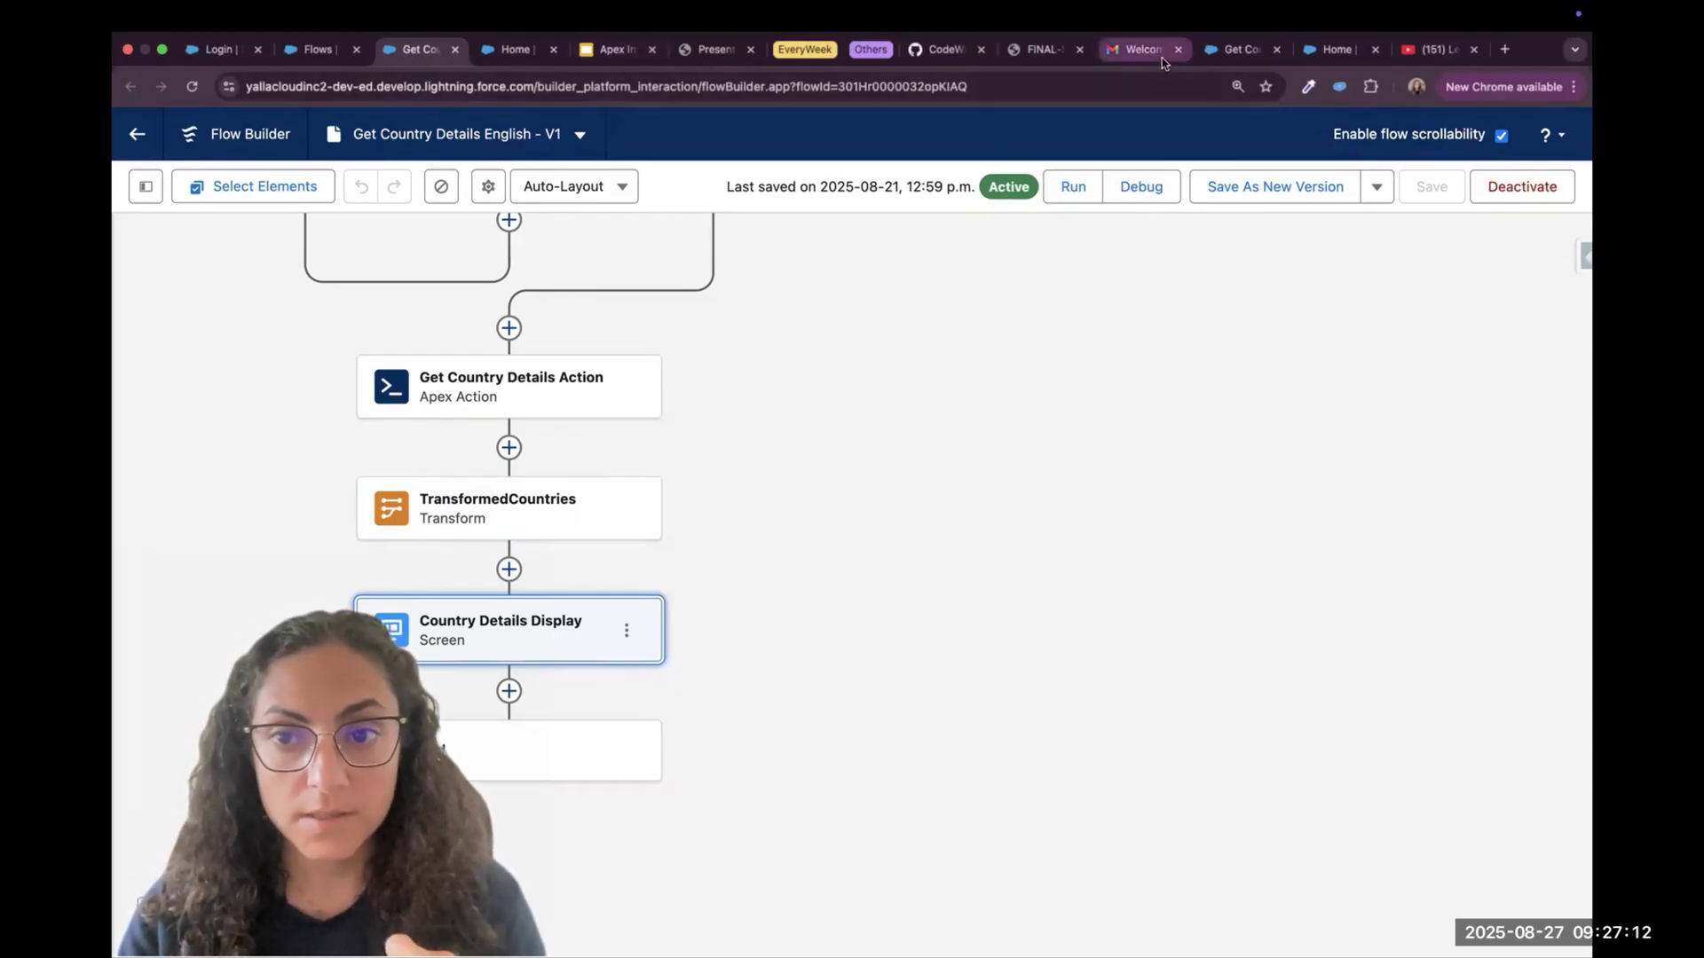
{"action": "left_click", "coordinate": [1216, 50]}
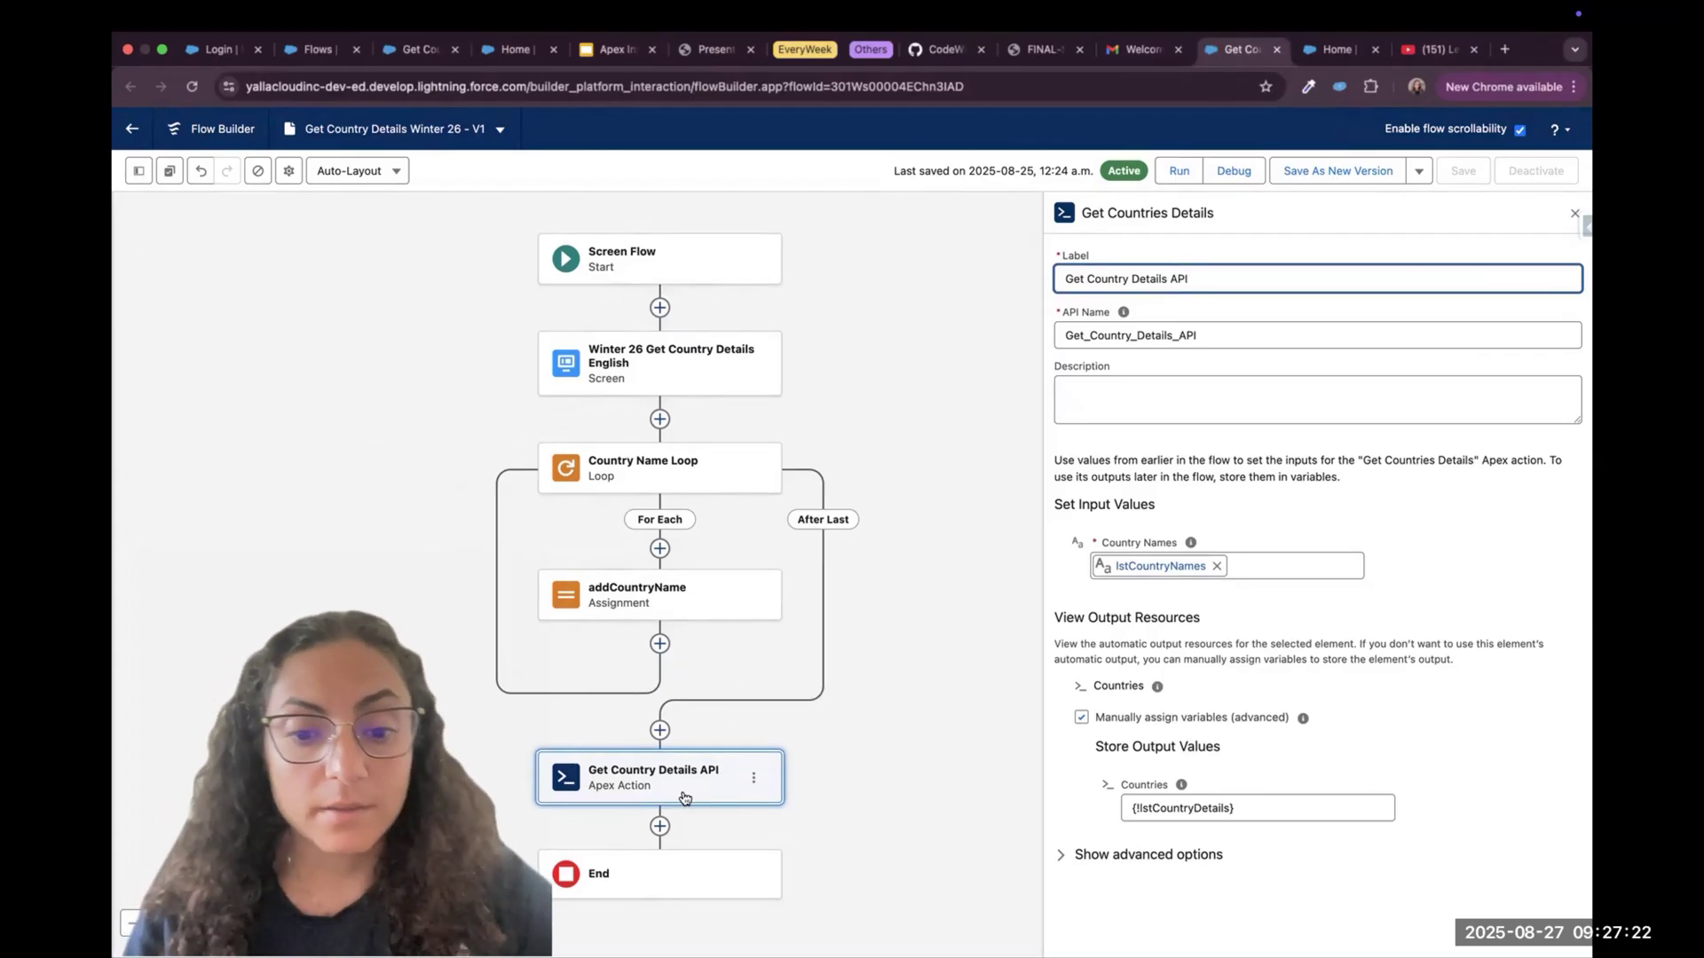
{"action": "left_click_drag", "start_coordinate": [858, 742], "coordinate": [841, 583]}
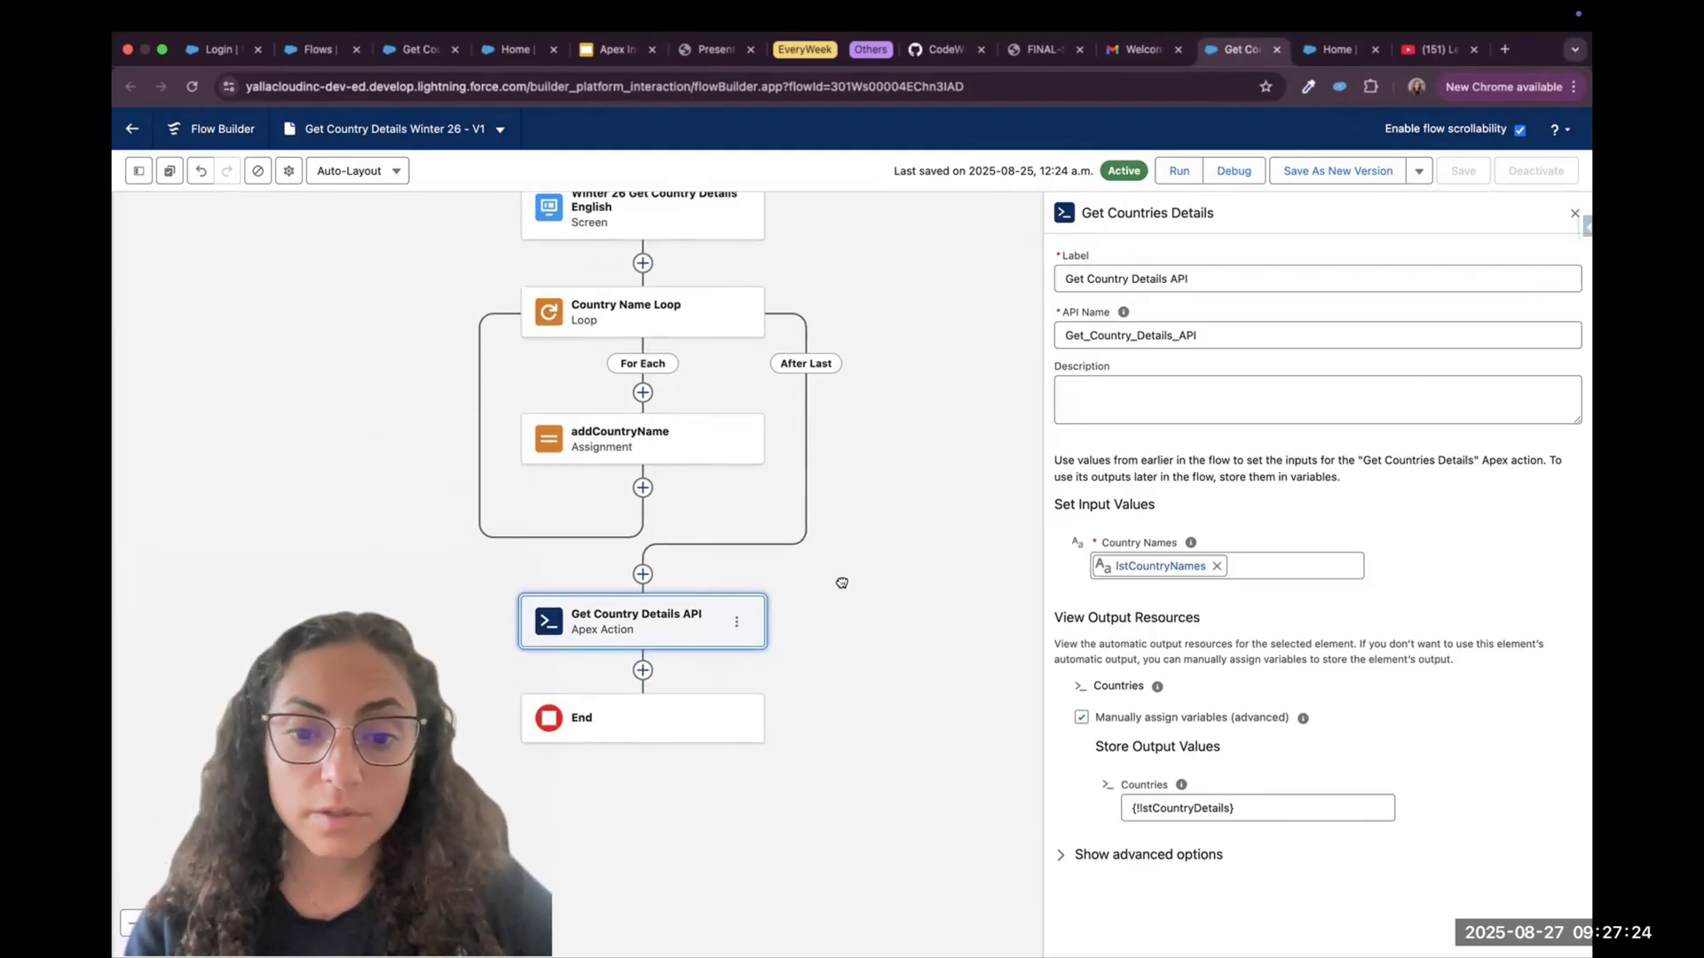
{"action": "left_click", "coordinate": [643, 670]}
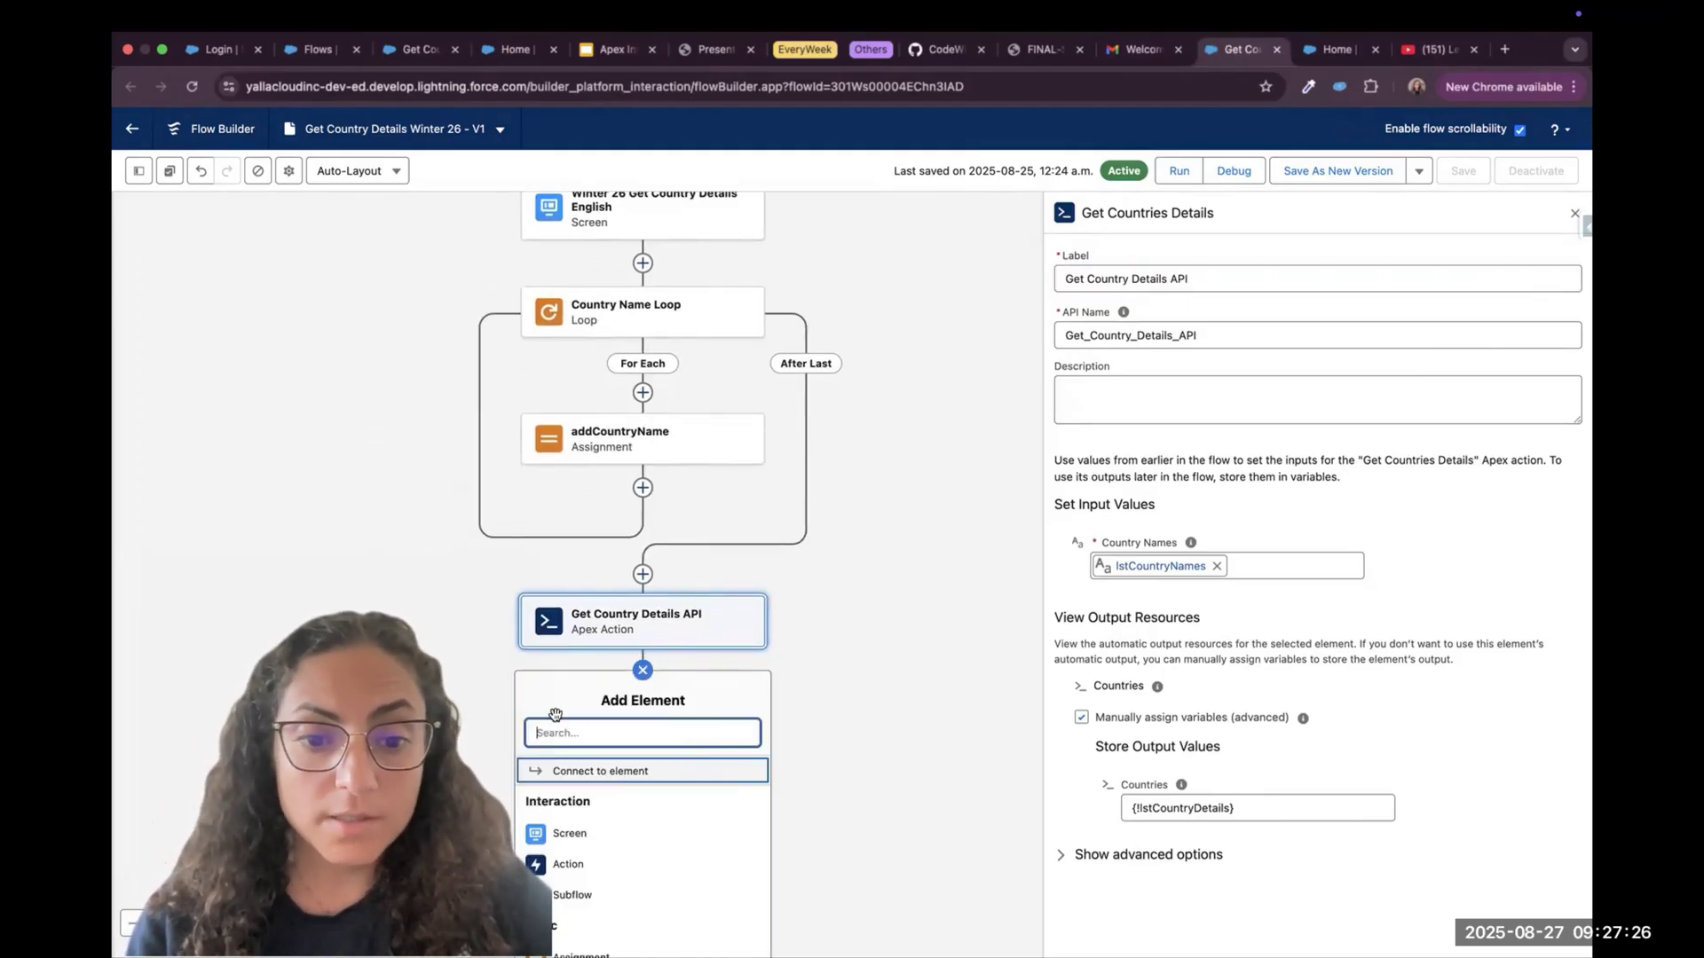
Add a new screen labelled 'SHow Country Details'
{"action": "left_click", "coordinate": [558, 832]}
{"action": "mouse_move", "coordinate": [1327, 395]}
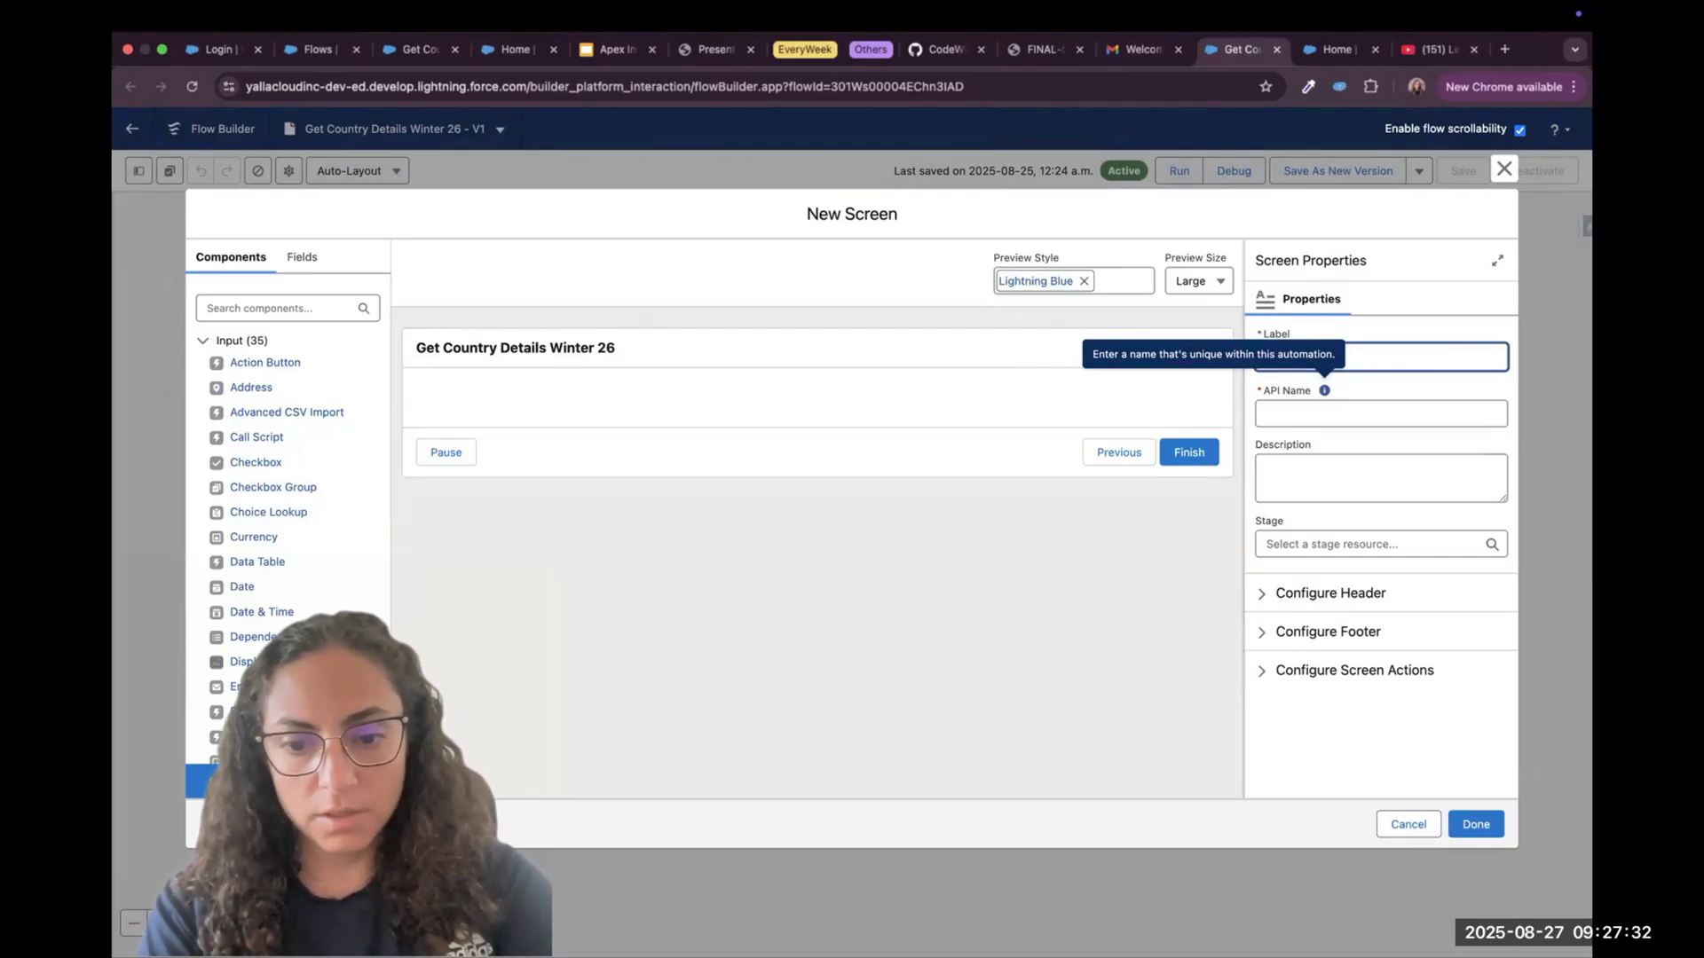
{"action": "type", "text": "SHow Country Details"}
{"action": "key", "text": "Tab"}
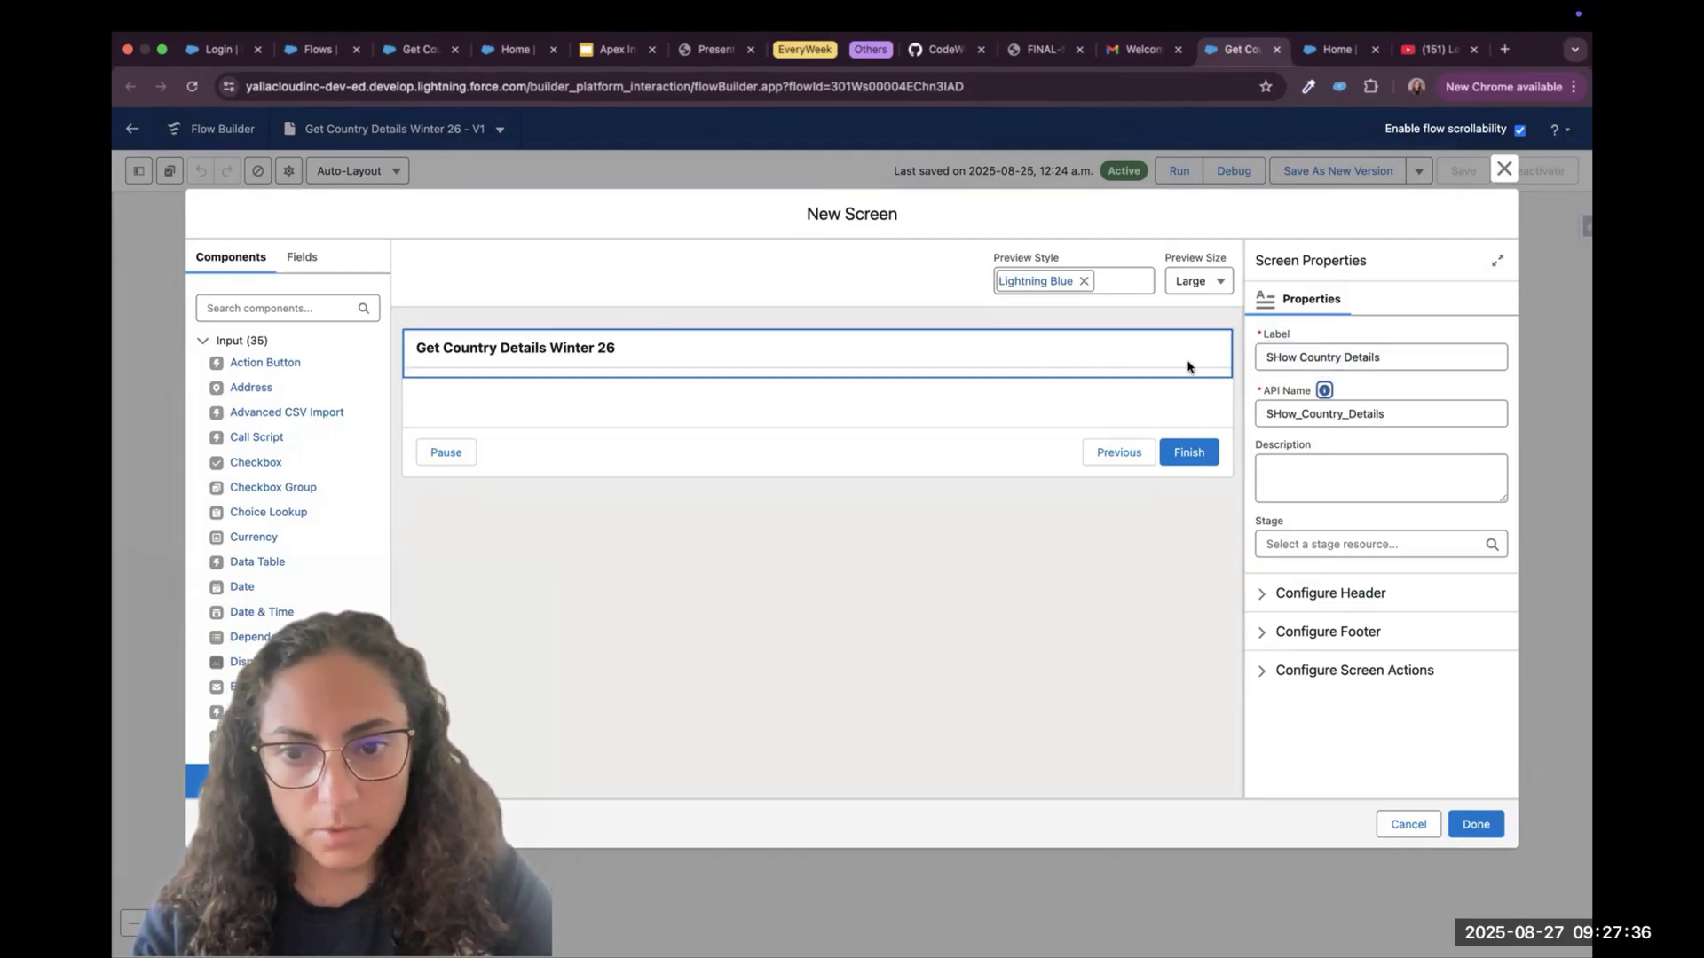
Place a Data Table on the screen with API name tblCountryDetails and label 'Country Details'
{"action": "left_click", "coordinate": [271, 301]}
{"action": "type", "text": "d"}
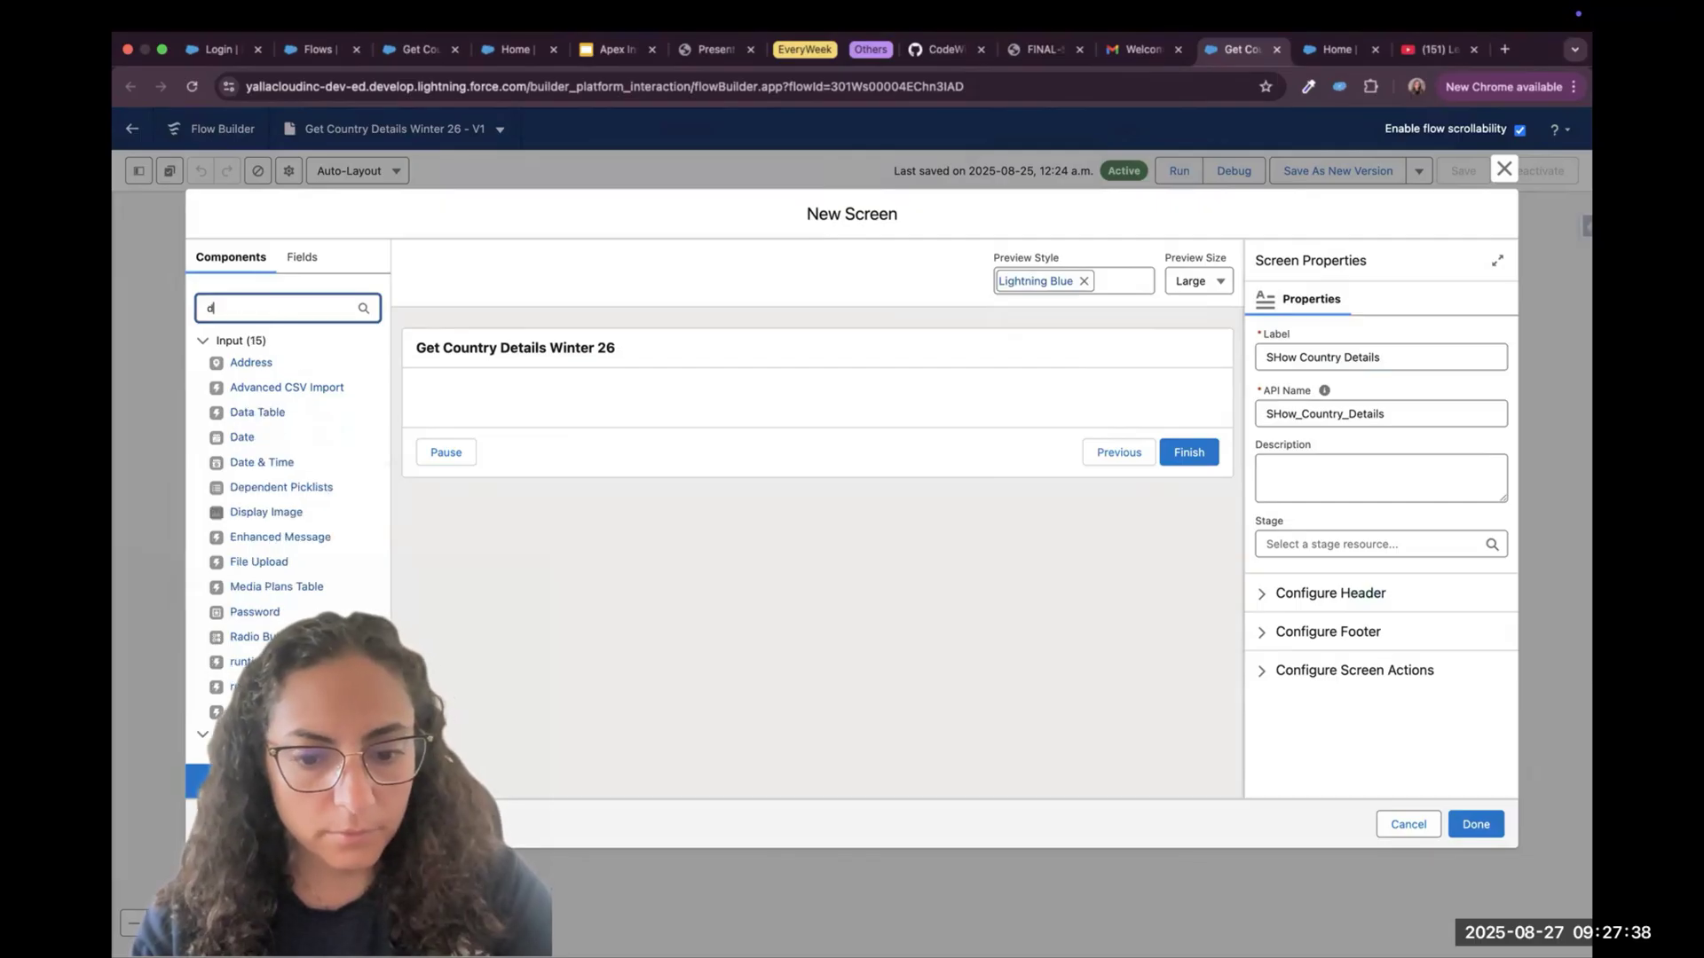
{"action": "type", "text": "ata"}
{"action": "left_click_drag", "start_coordinate": [244, 366], "coordinate": [569, 401]}
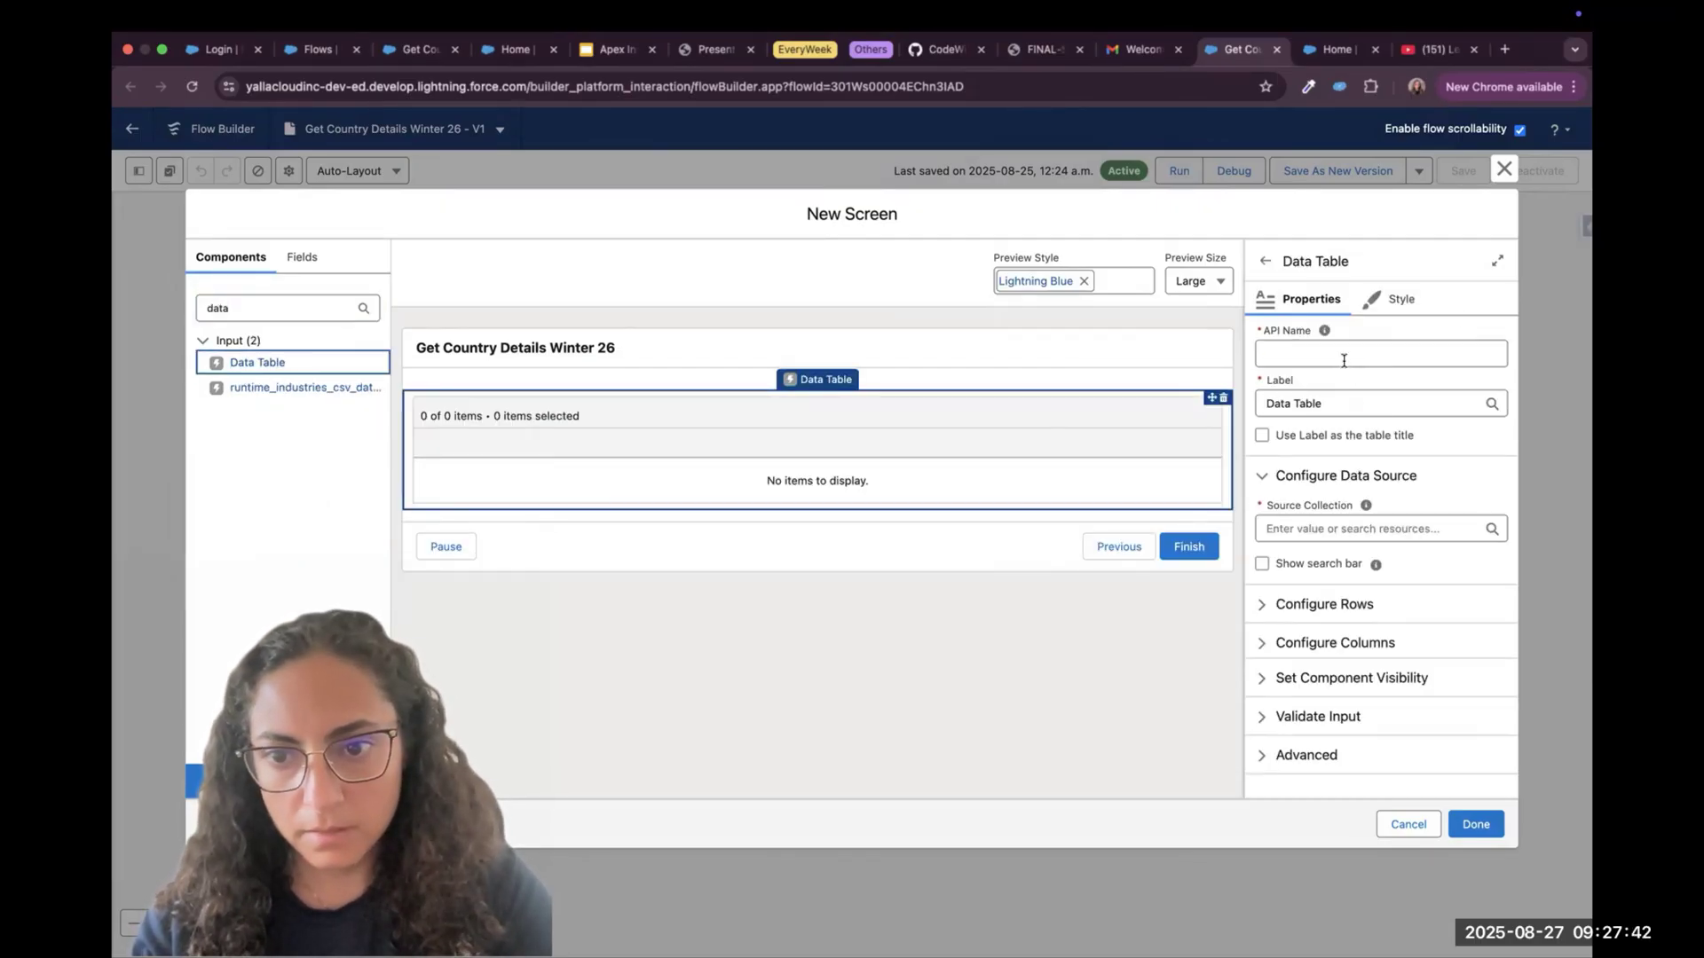
{"action": "left_click", "coordinate": [1344, 360]}
{"action": "type", "text": "tblCountryDetails"}
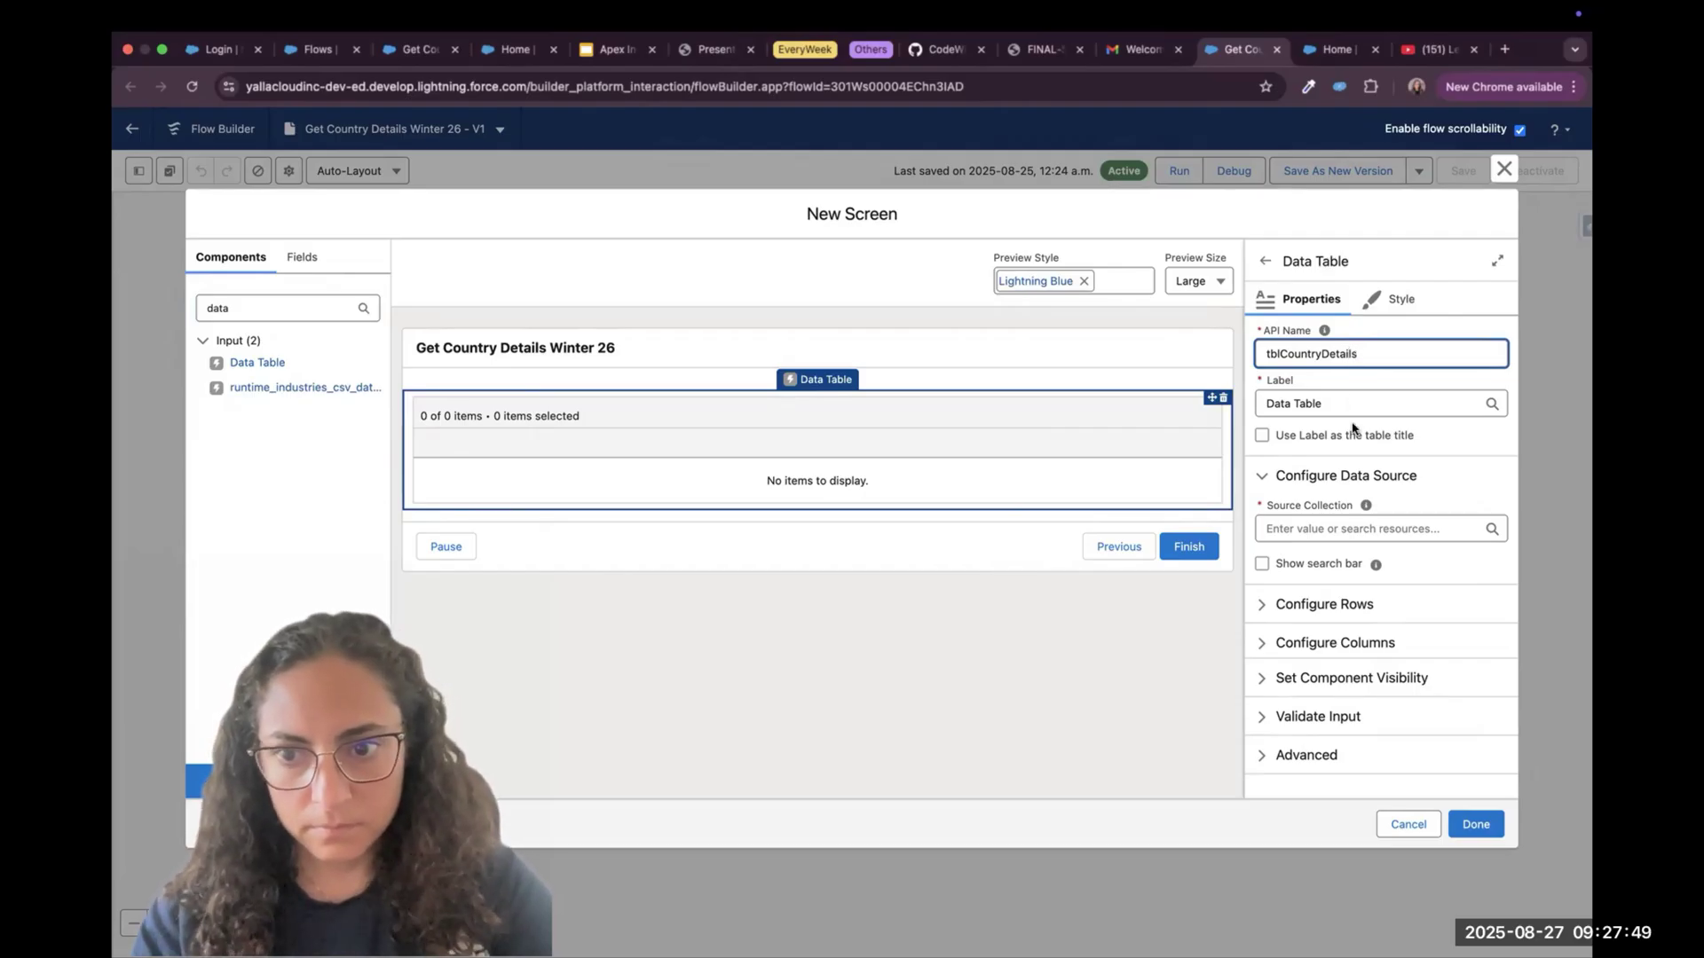
{"action": "left_click", "coordinate": [1323, 404]}
{"action": "left_click_drag", "start_coordinate": [1323, 405], "coordinate": [1265, 404]}
{"action": "type", "text": "Country "}
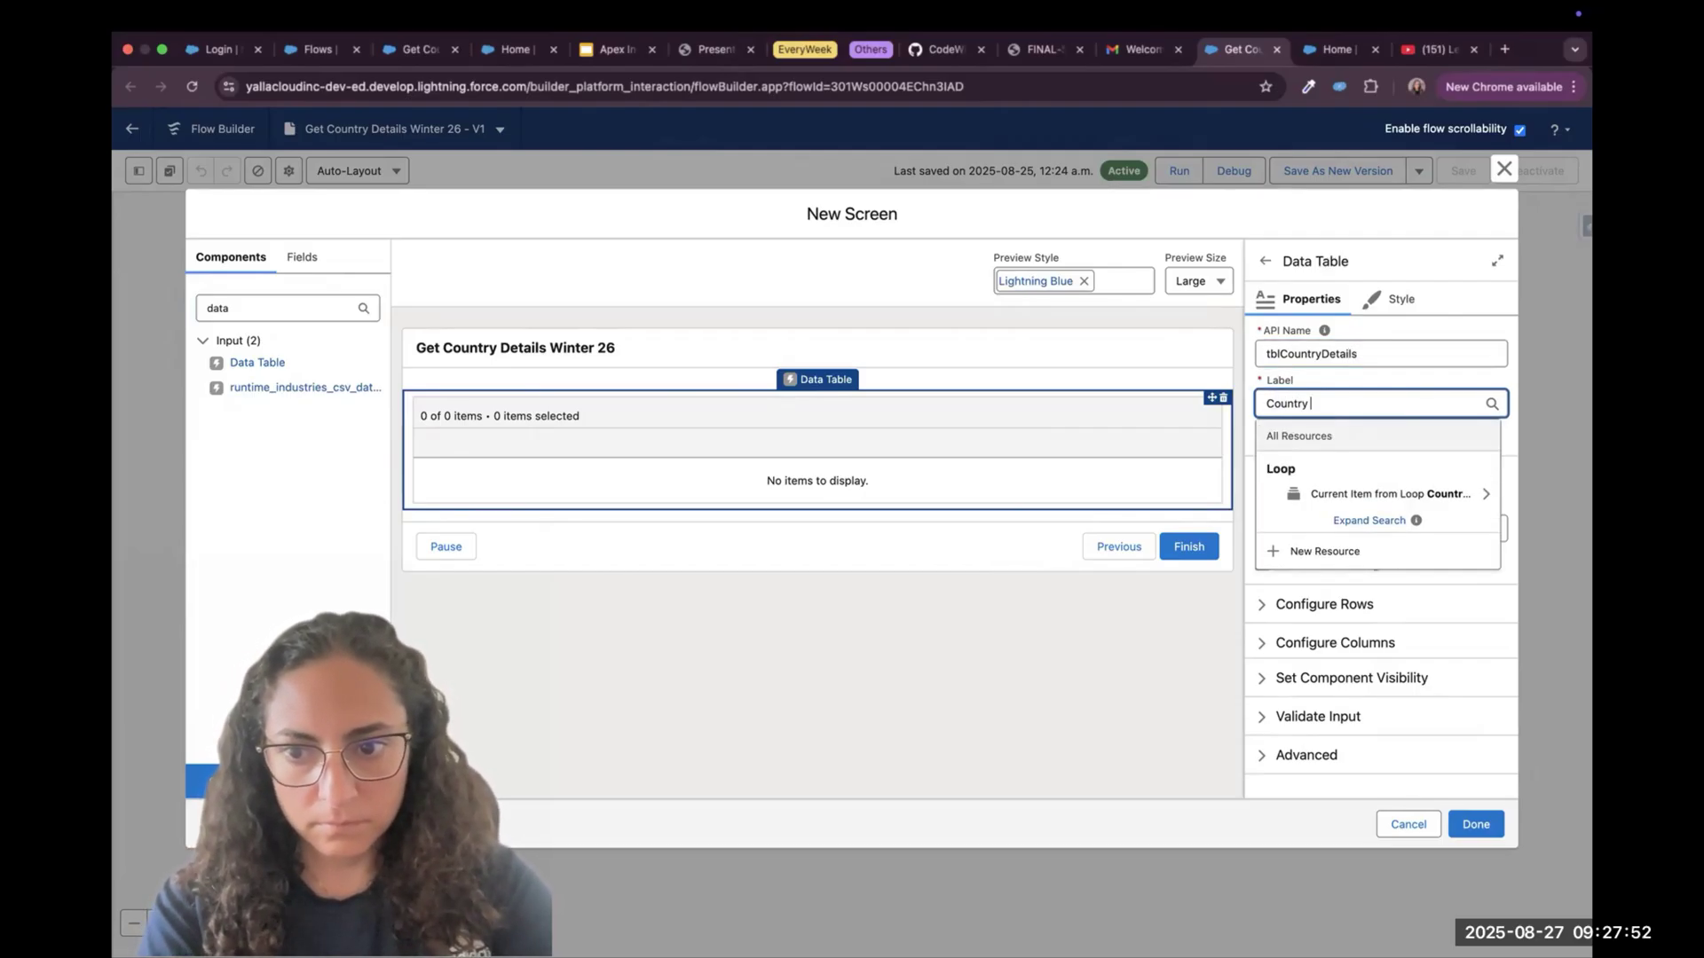
{"action": "type", "text": "Details"}
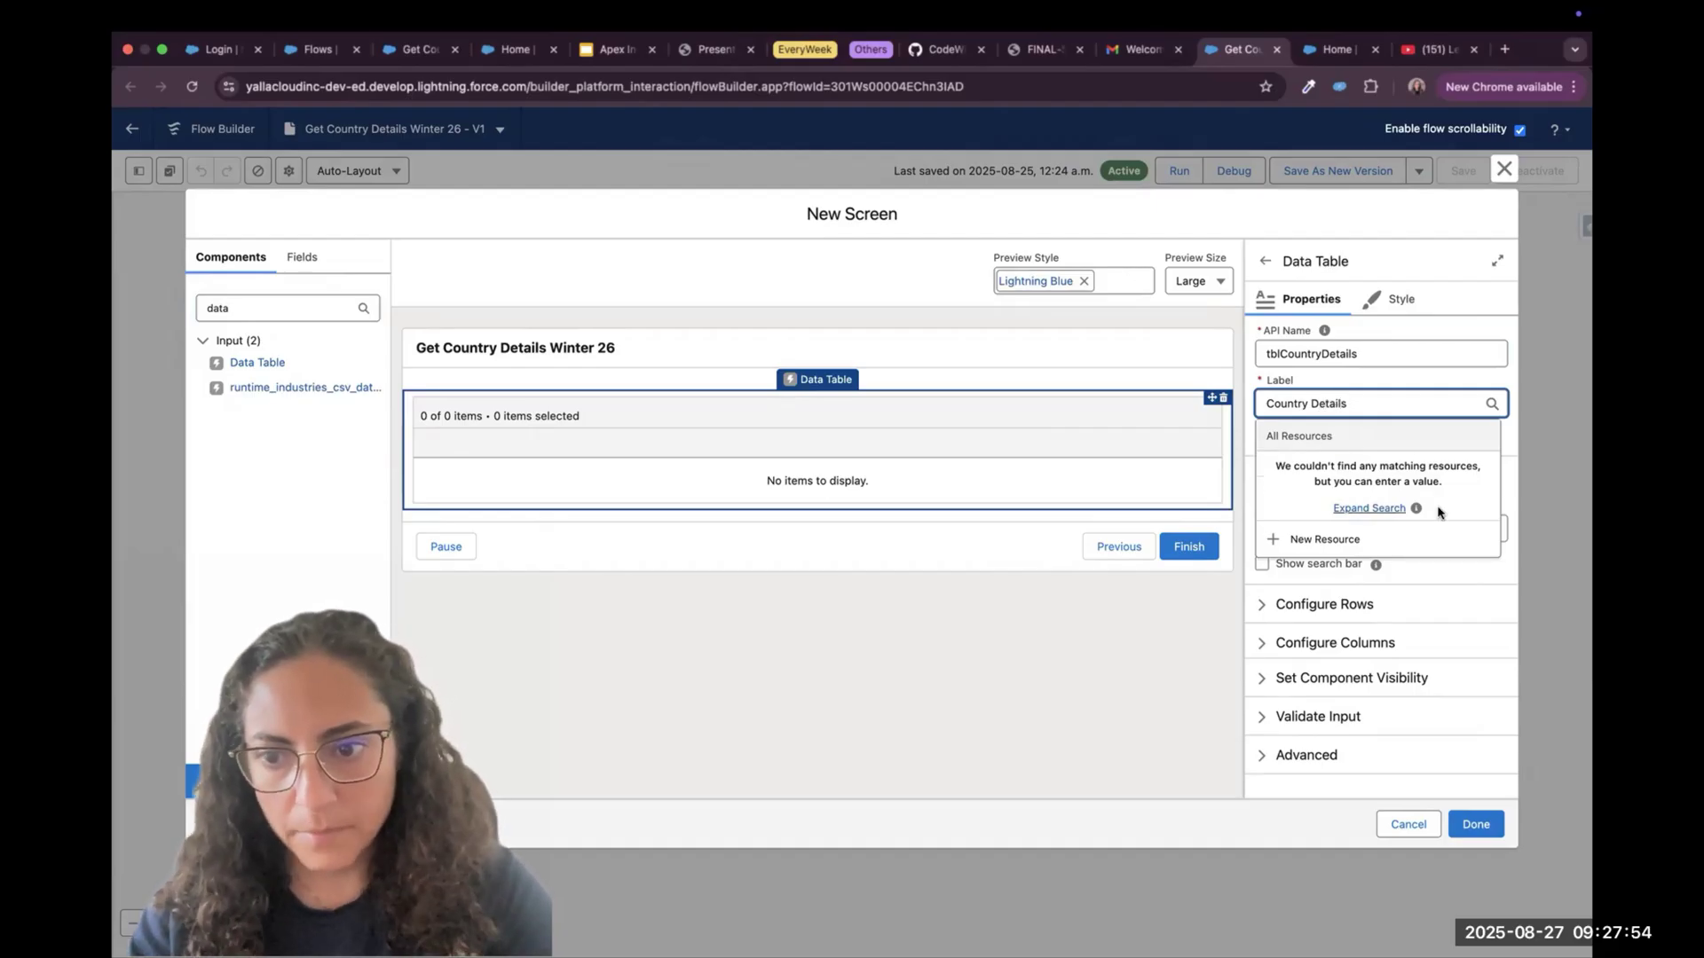
{"action": "left_click", "coordinate": [1447, 584]}
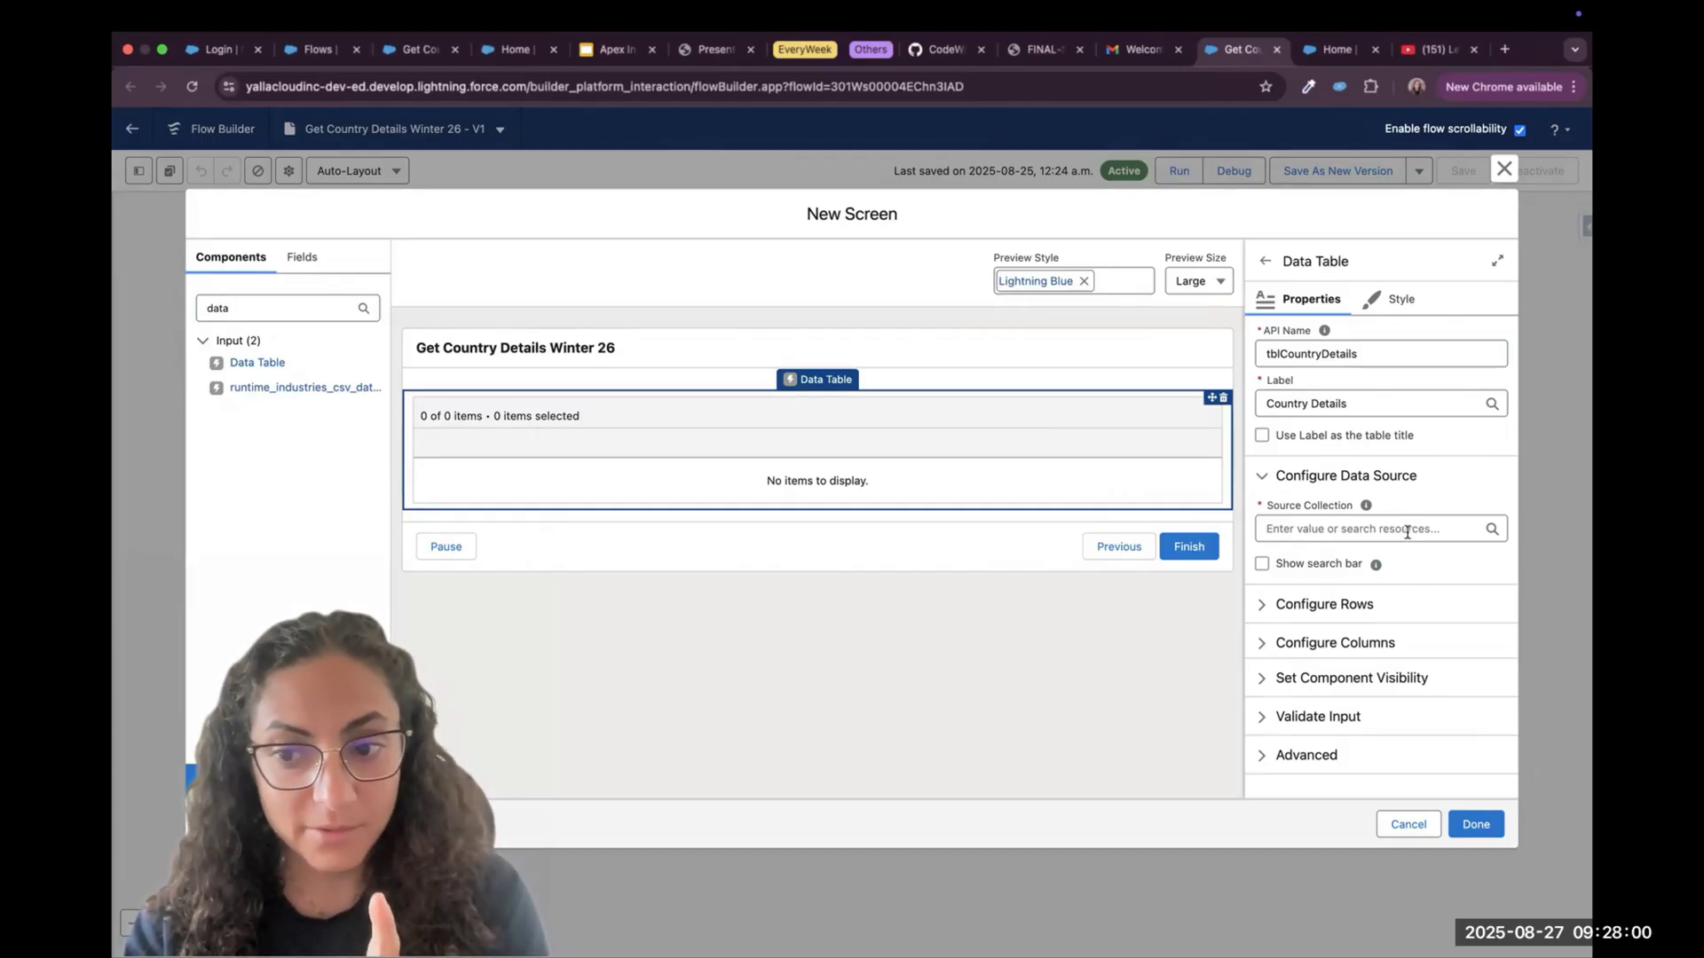
{"action": "left_click", "coordinate": [387, 53]}
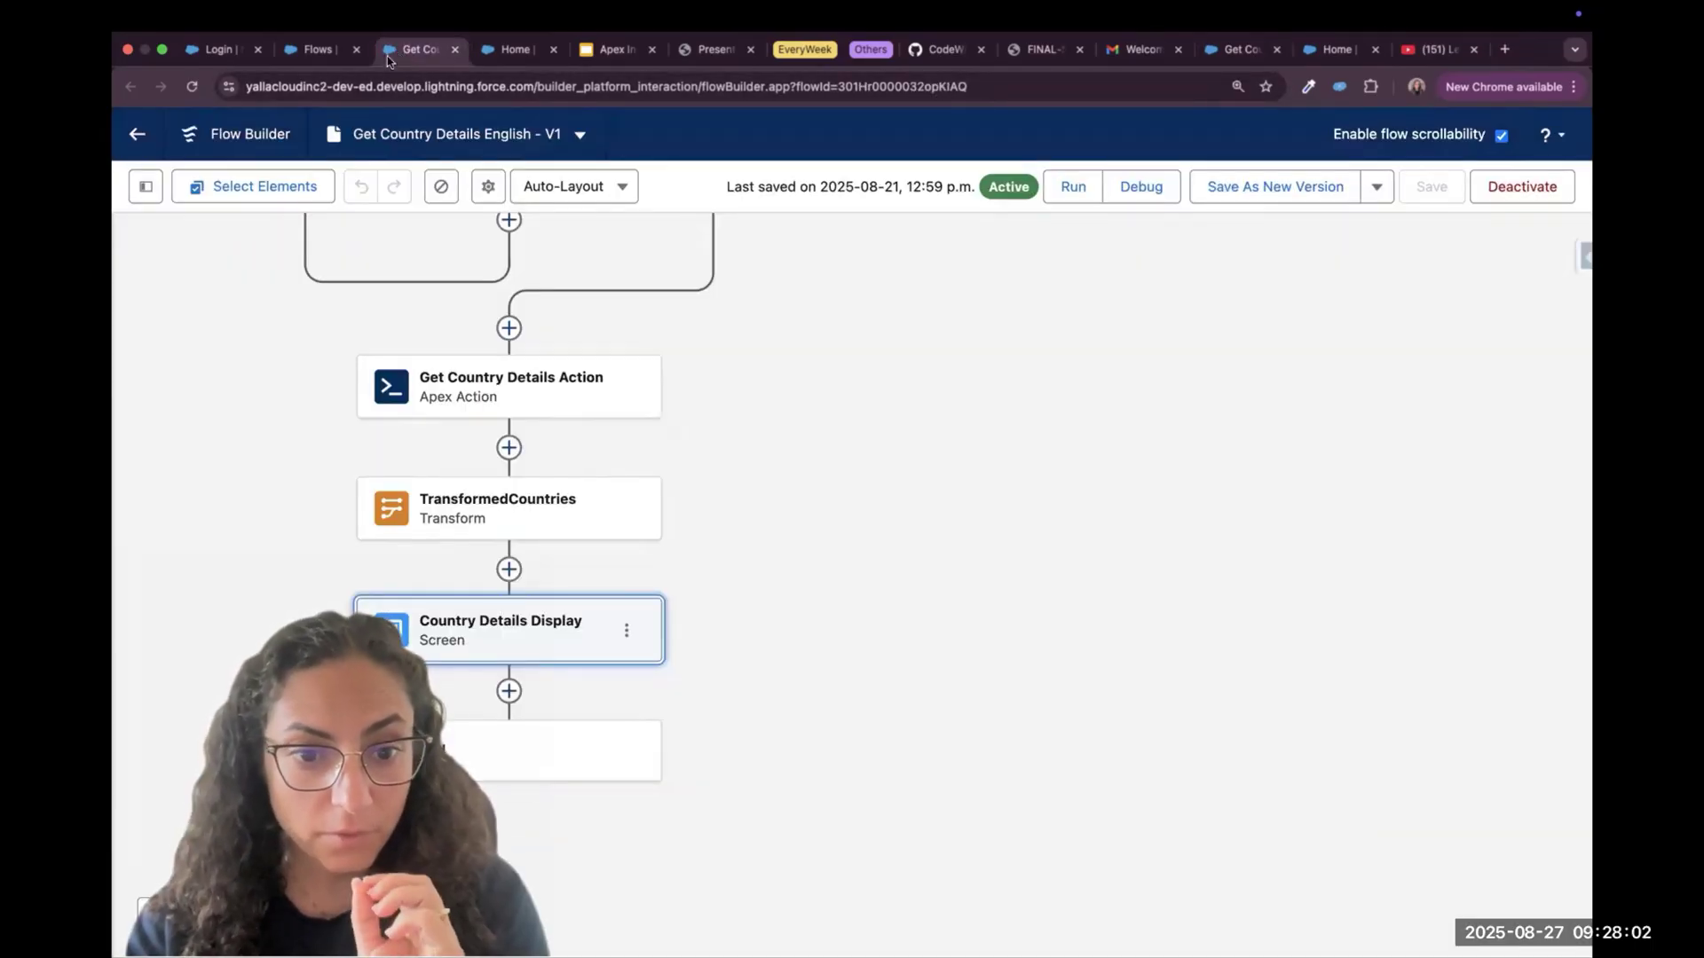
Check in the Toolbox that lstCountryDetails is an Apex-defined SimplifiedCountryWrapper collection
{"action": "left_click", "coordinate": [145, 186]}
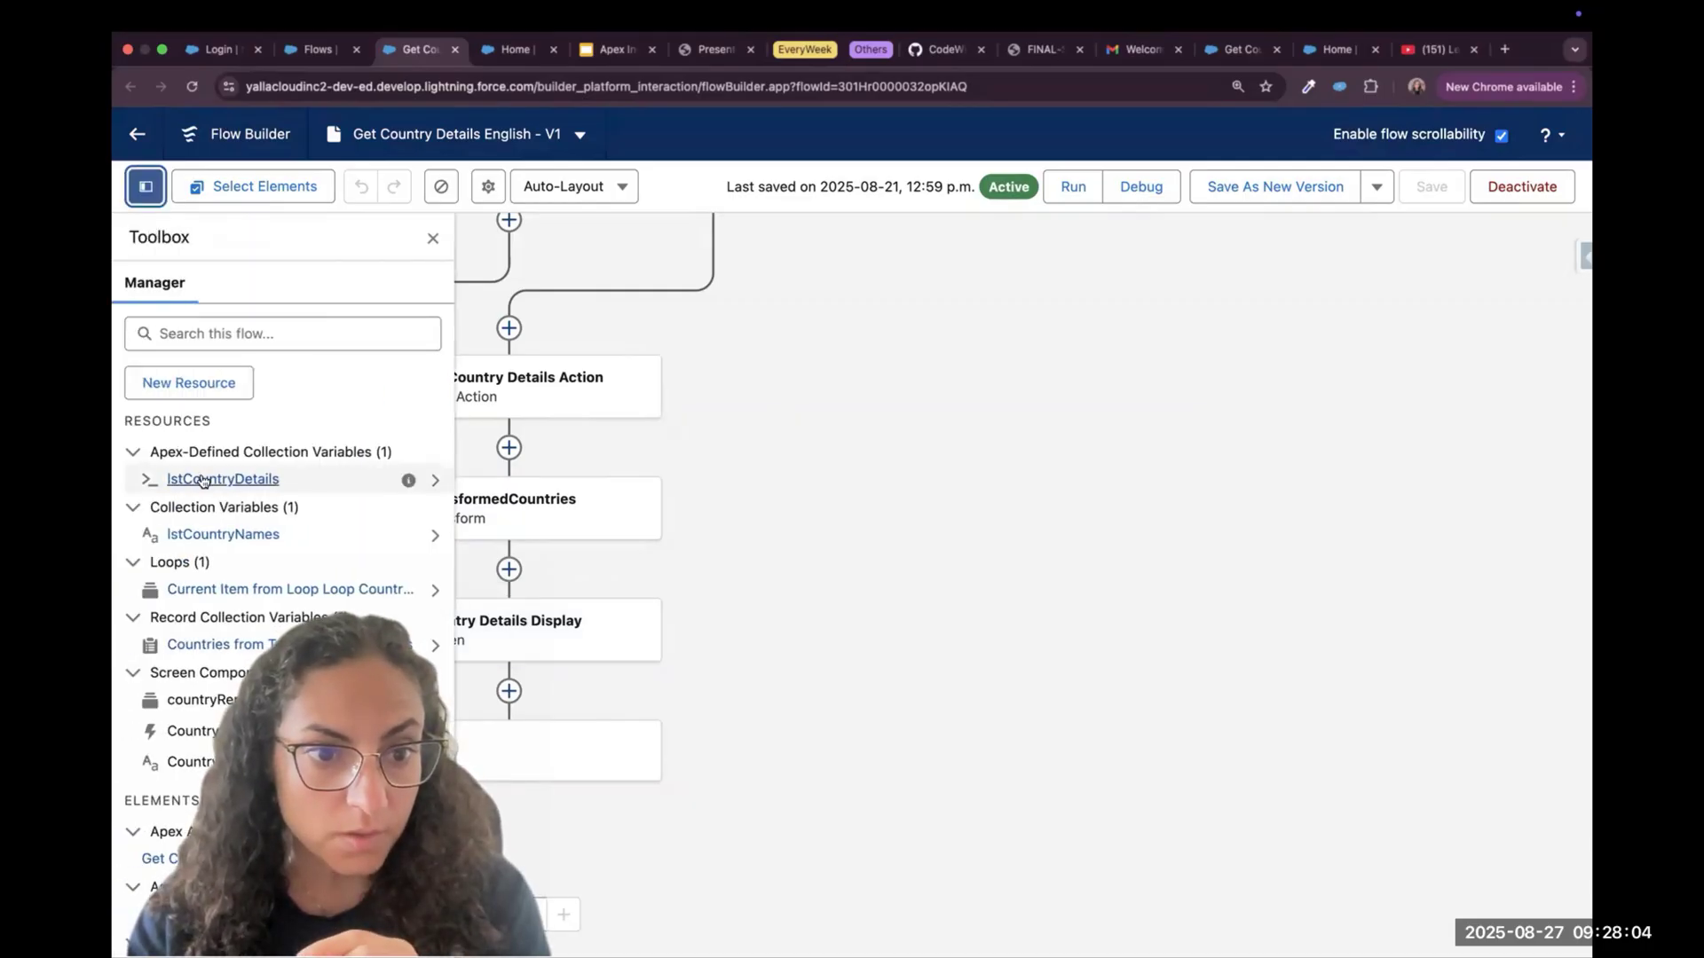
{"action": "left_click", "coordinate": [227, 483]}
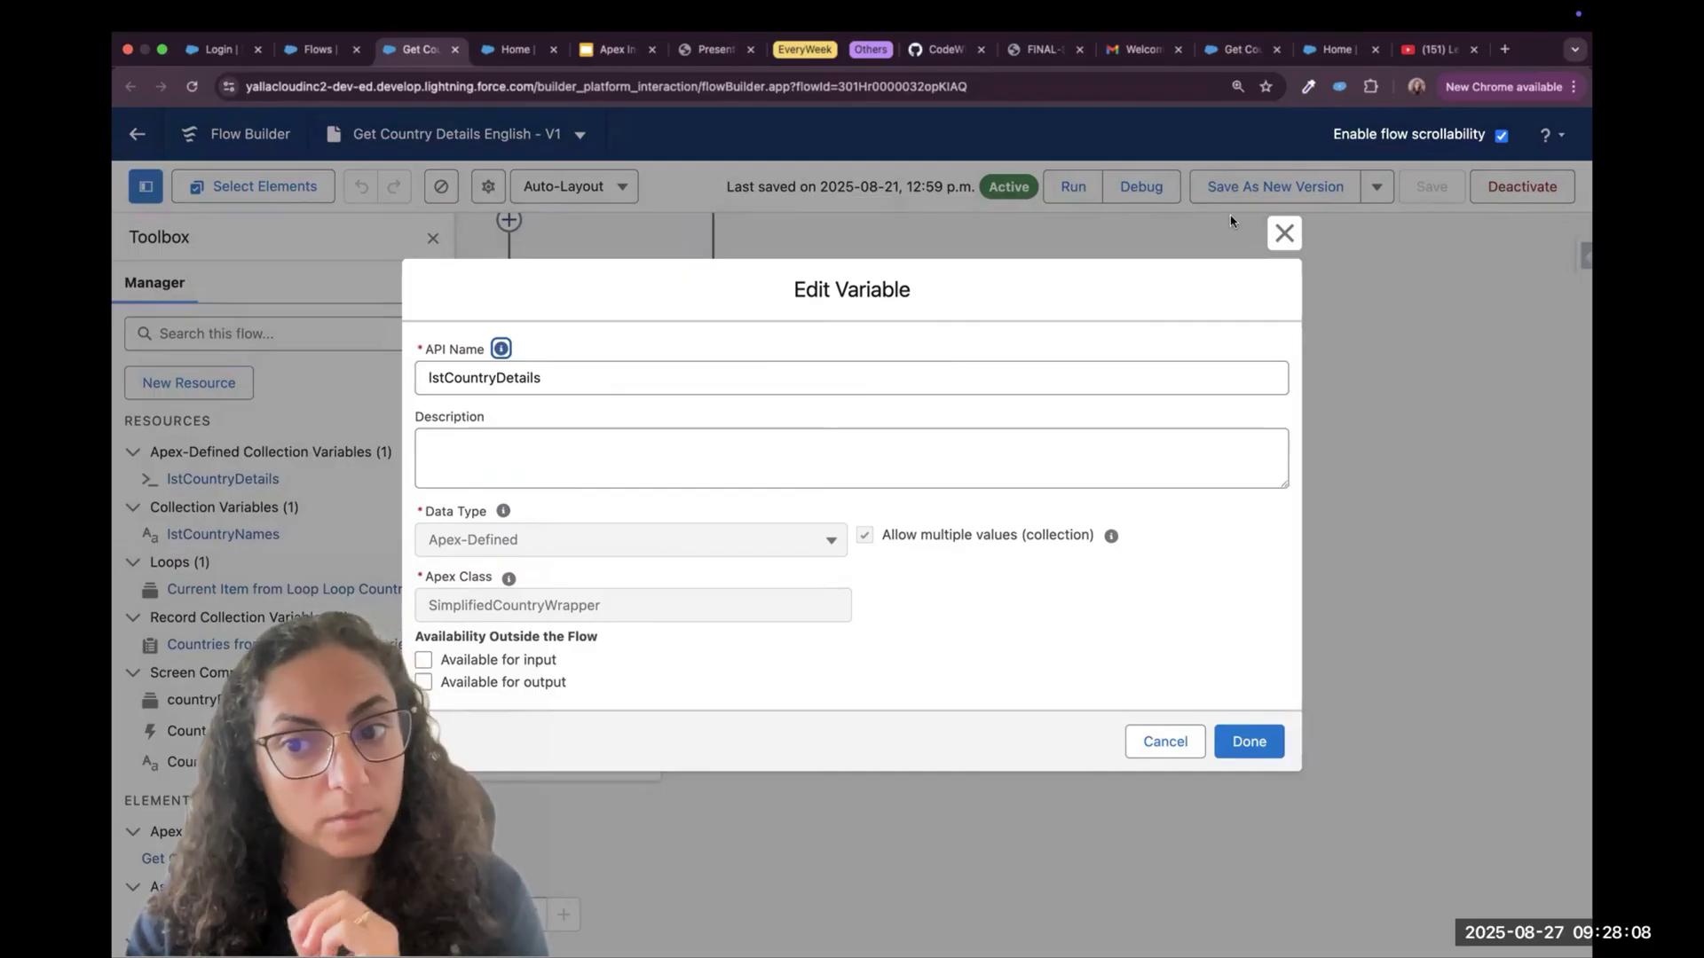
{"action": "left_click", "coordinate": [1284, 234]}
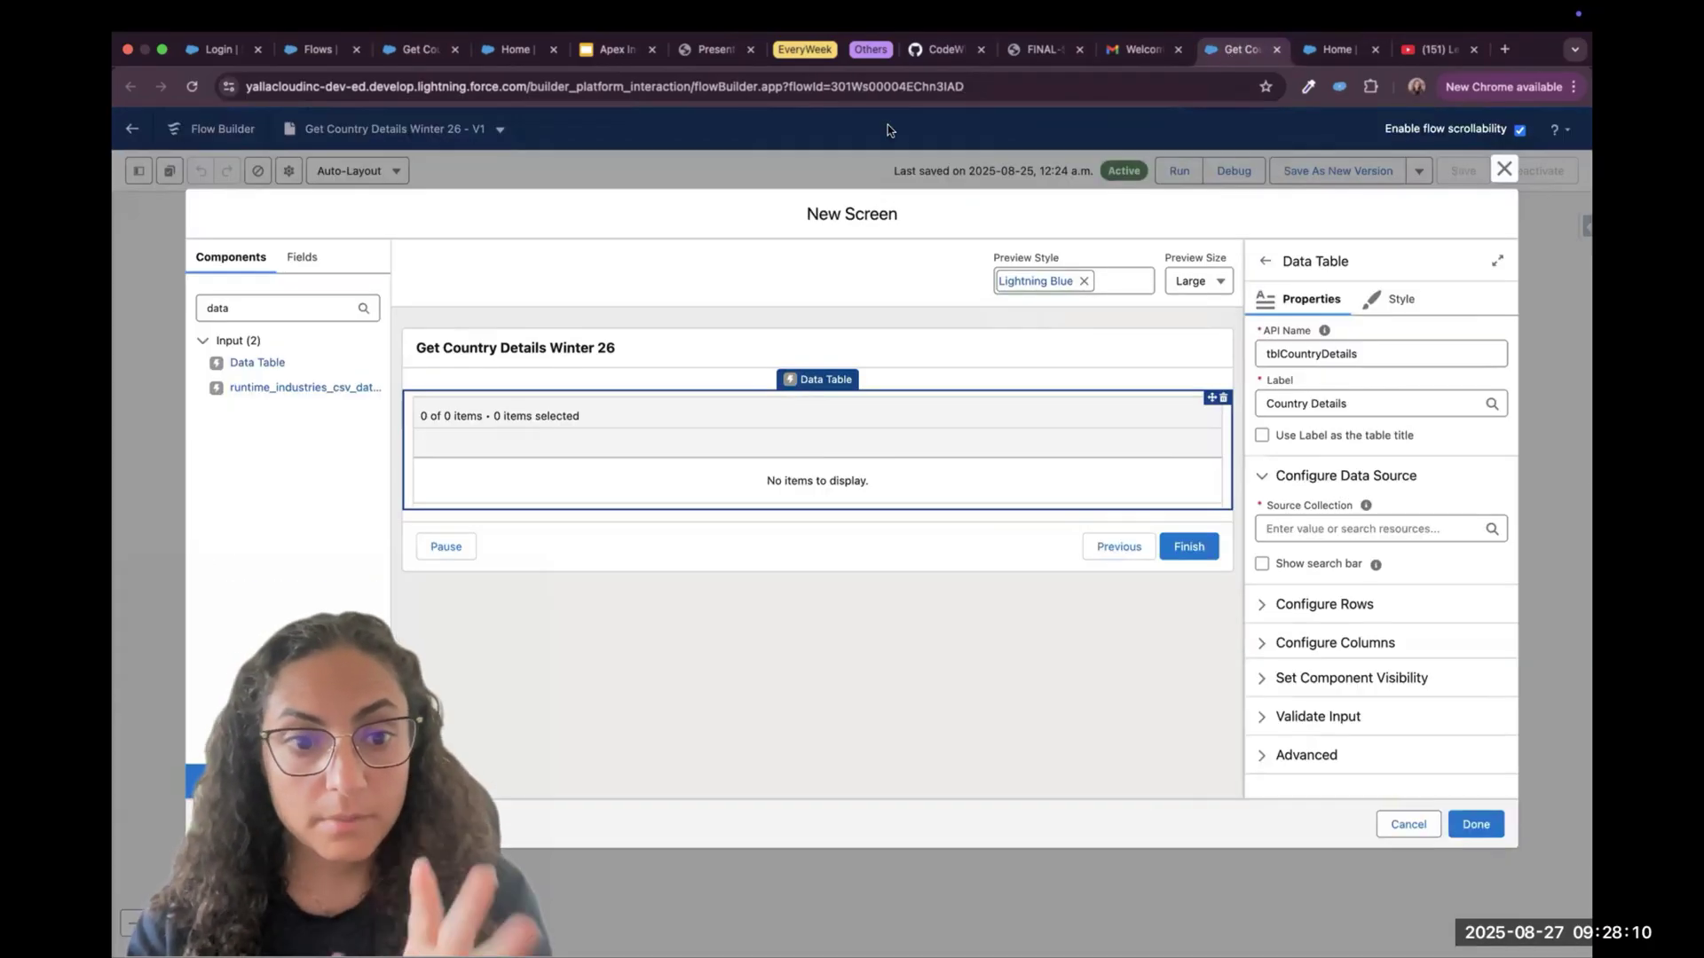
Source the table from lstCountryDetails with View only rows and countryName as unique identifier
{"action": "left_click", "coordinate": [1297, 526]}
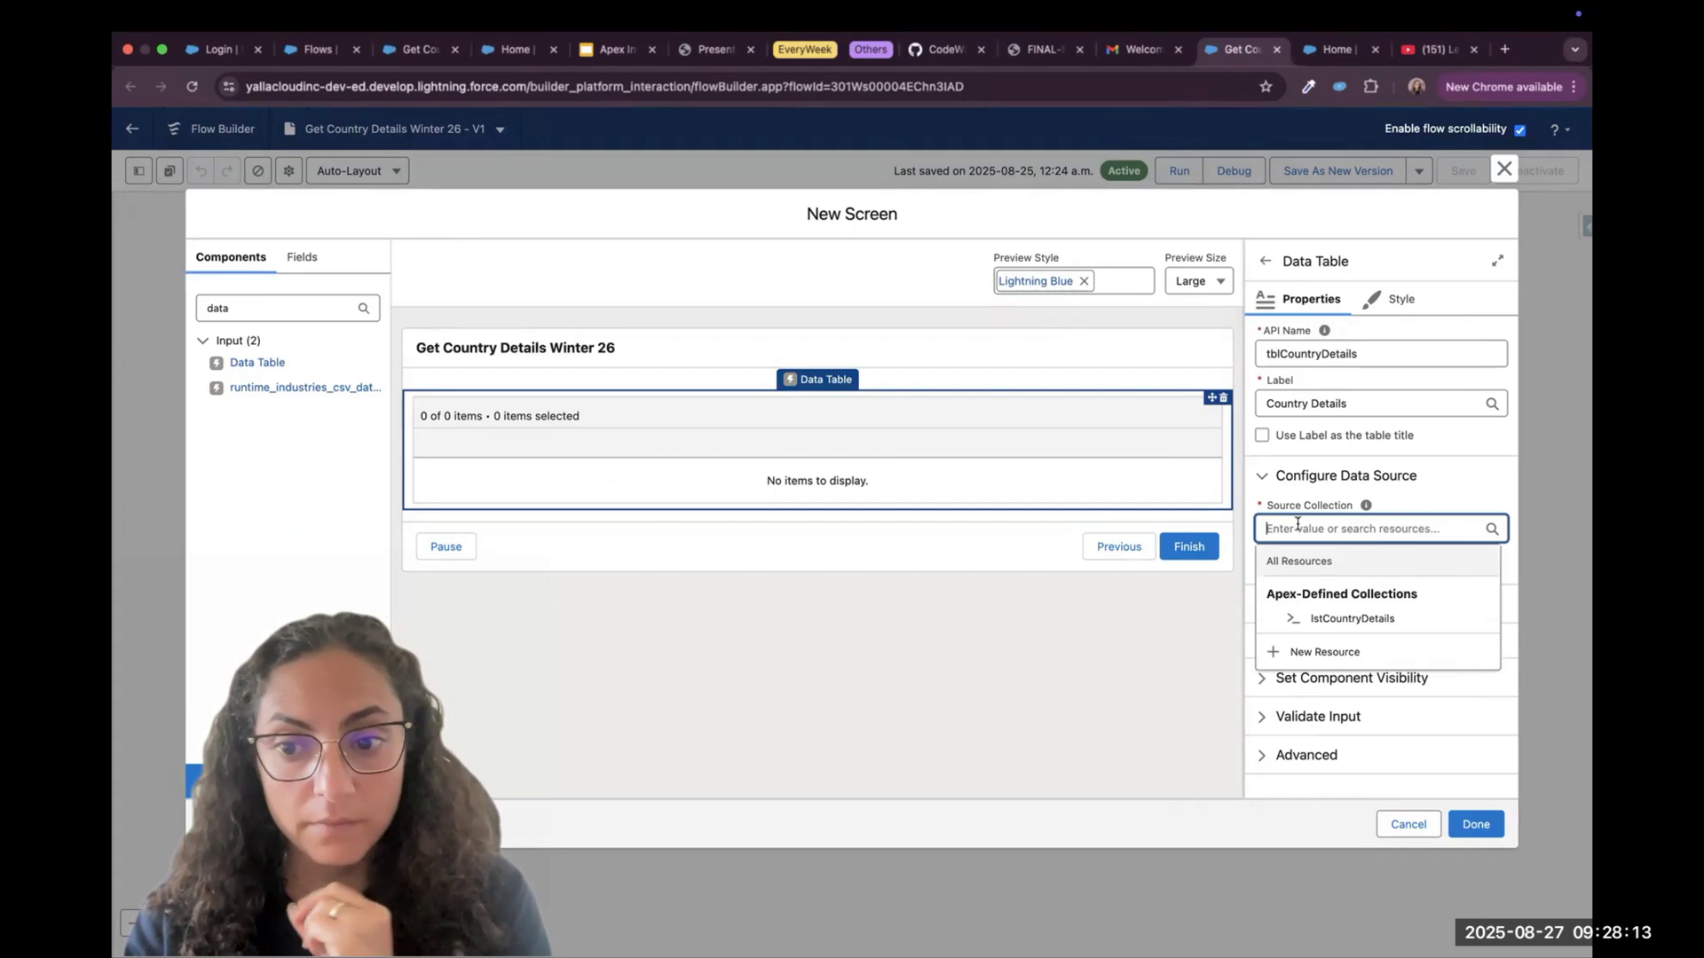
{"action": "left_click", "coordinate": [1330, 621]}
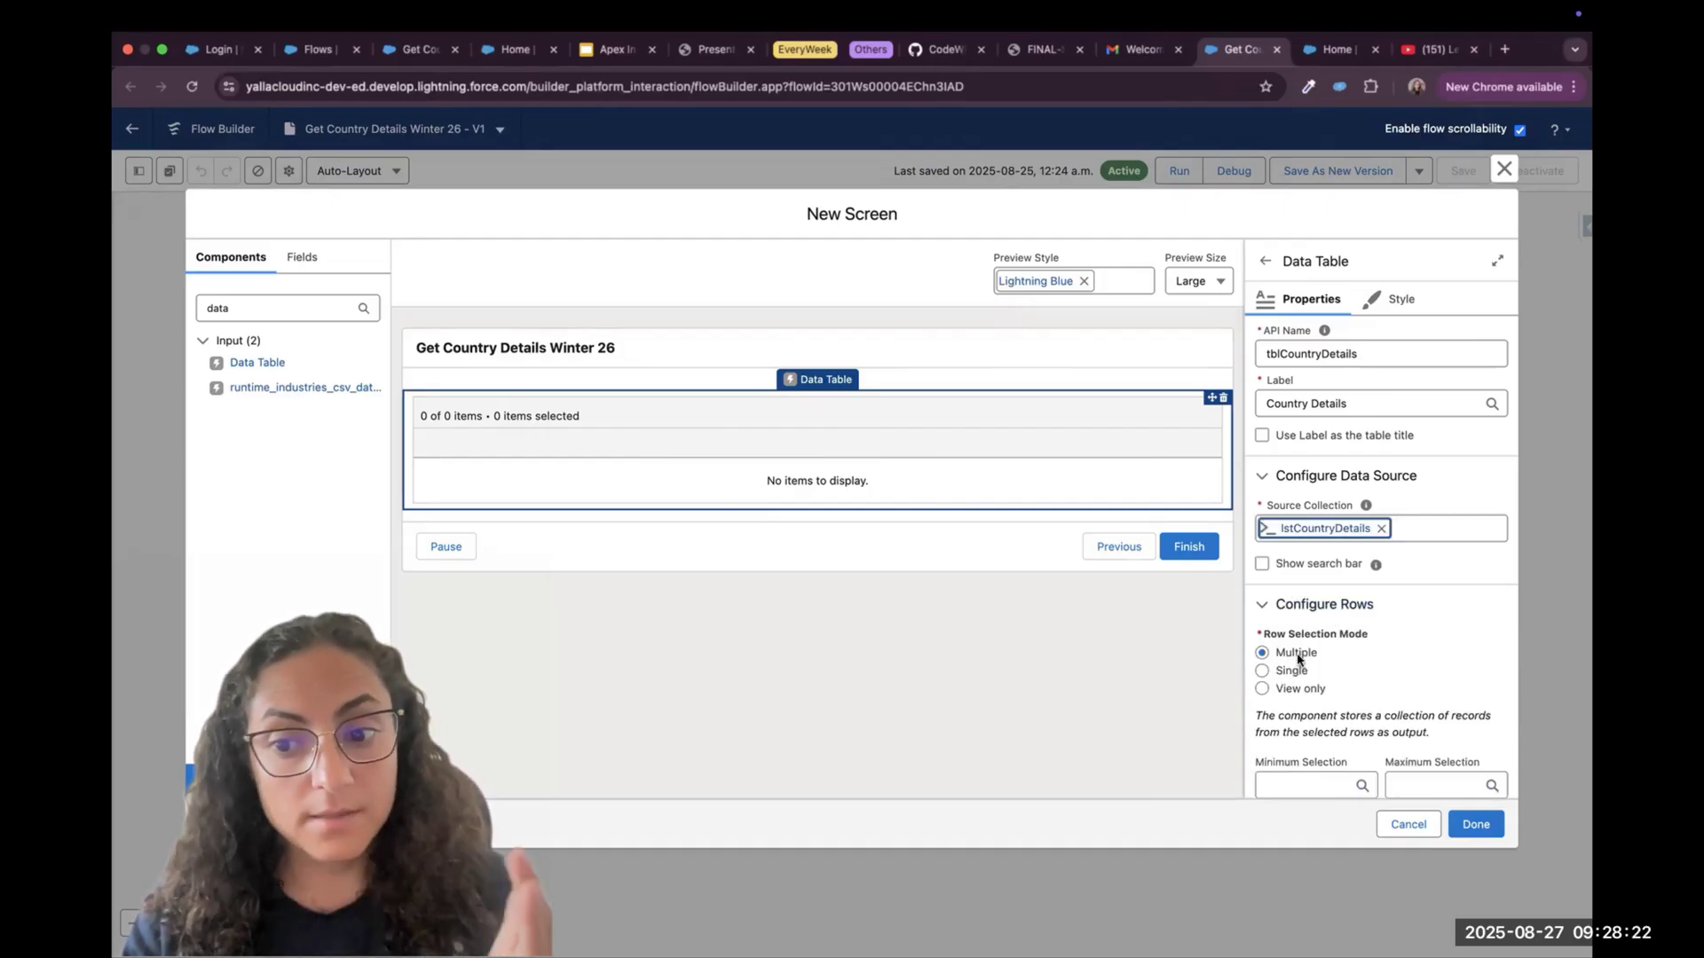
{"action": "scroll", "coordinate": [1294, 676], "scroll_direction": "down", "scroll_amount": 2}
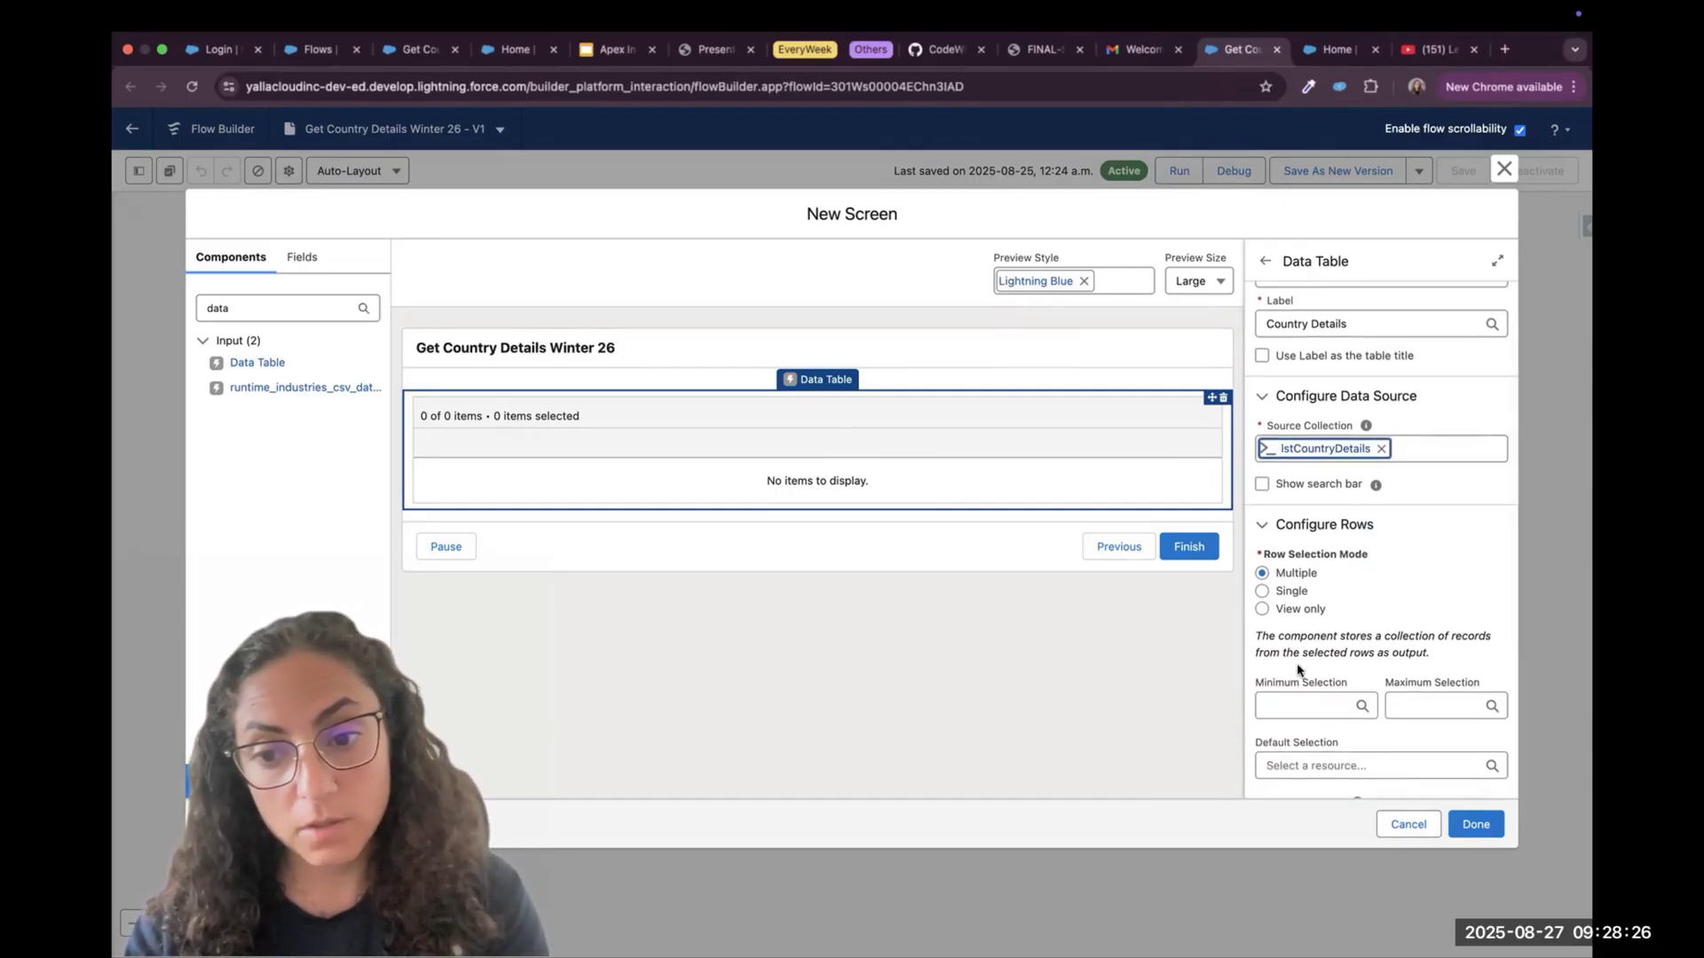
{"action": "left_click", "coordinate": [1262, 610]}
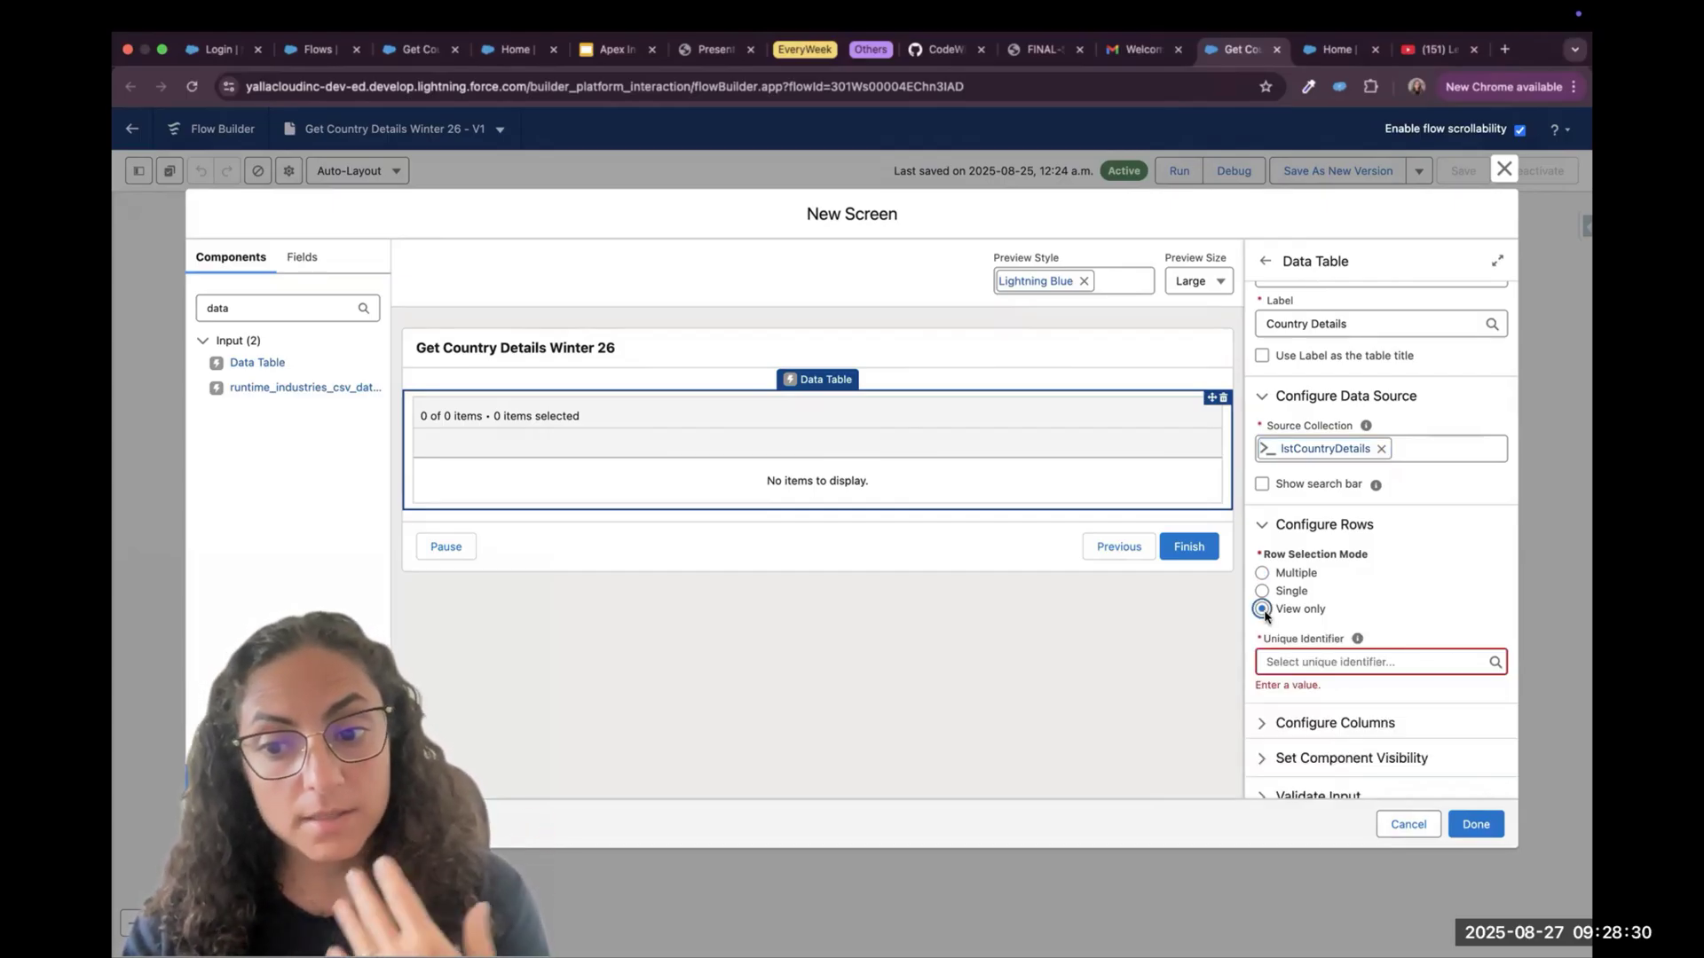
{"action": "left_click", "coordinate": [1286, 661]}
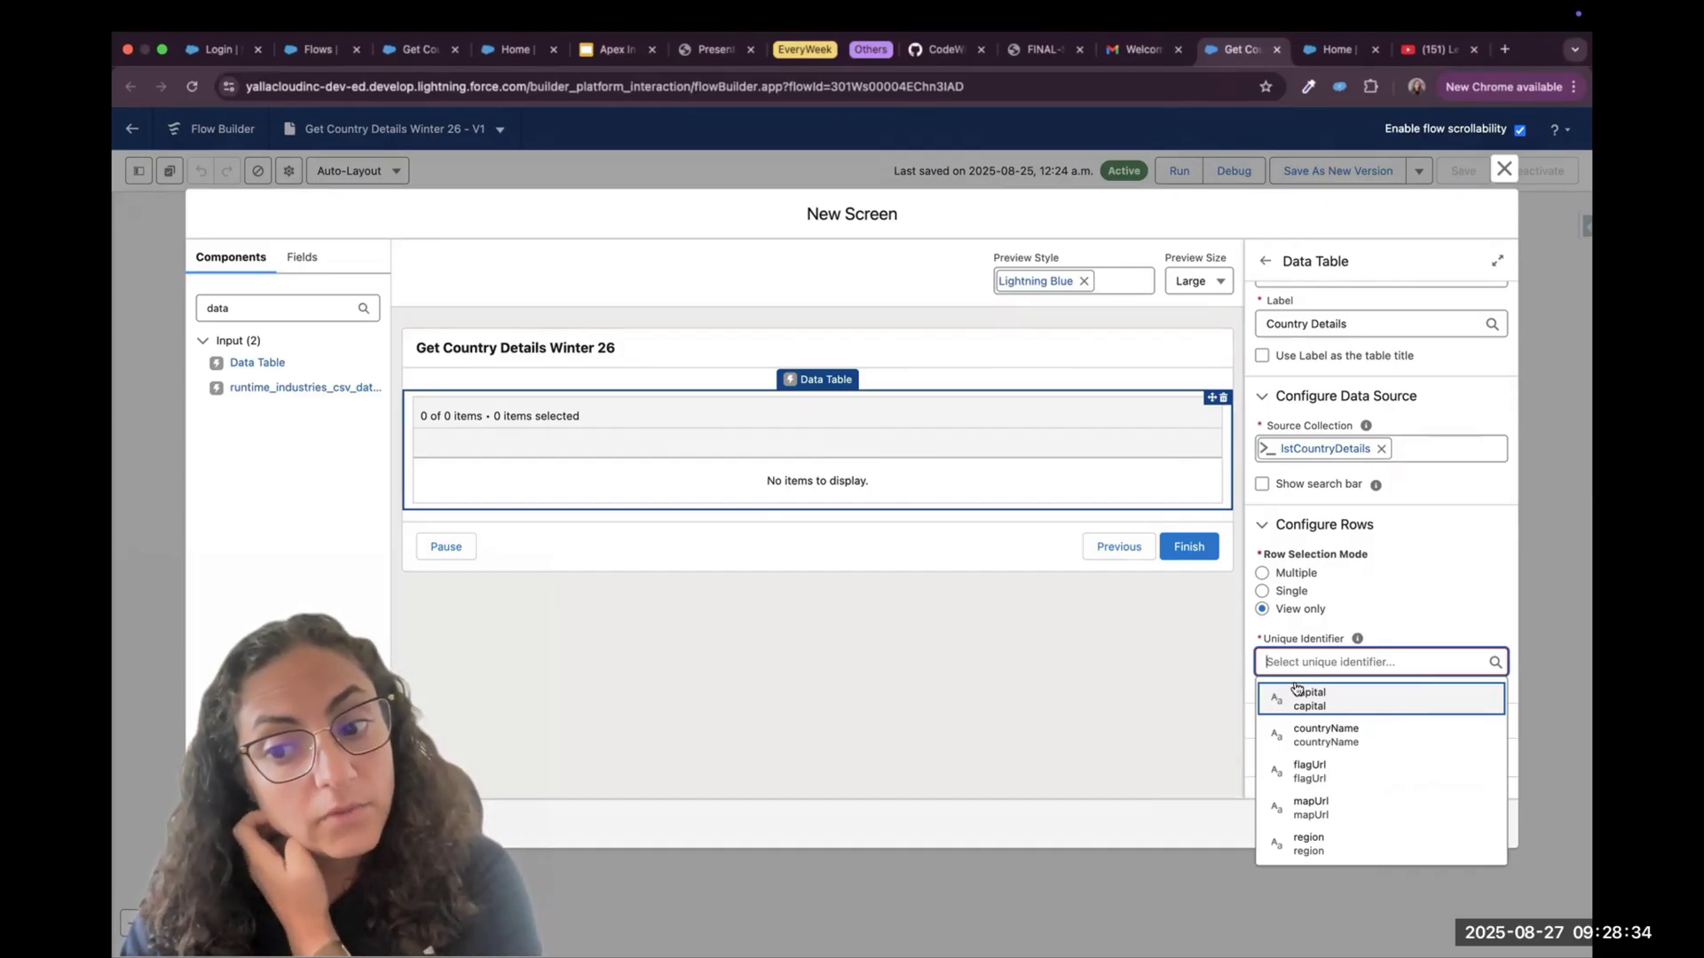
{"action": "left_click", "coordinate": [1313, 735]}
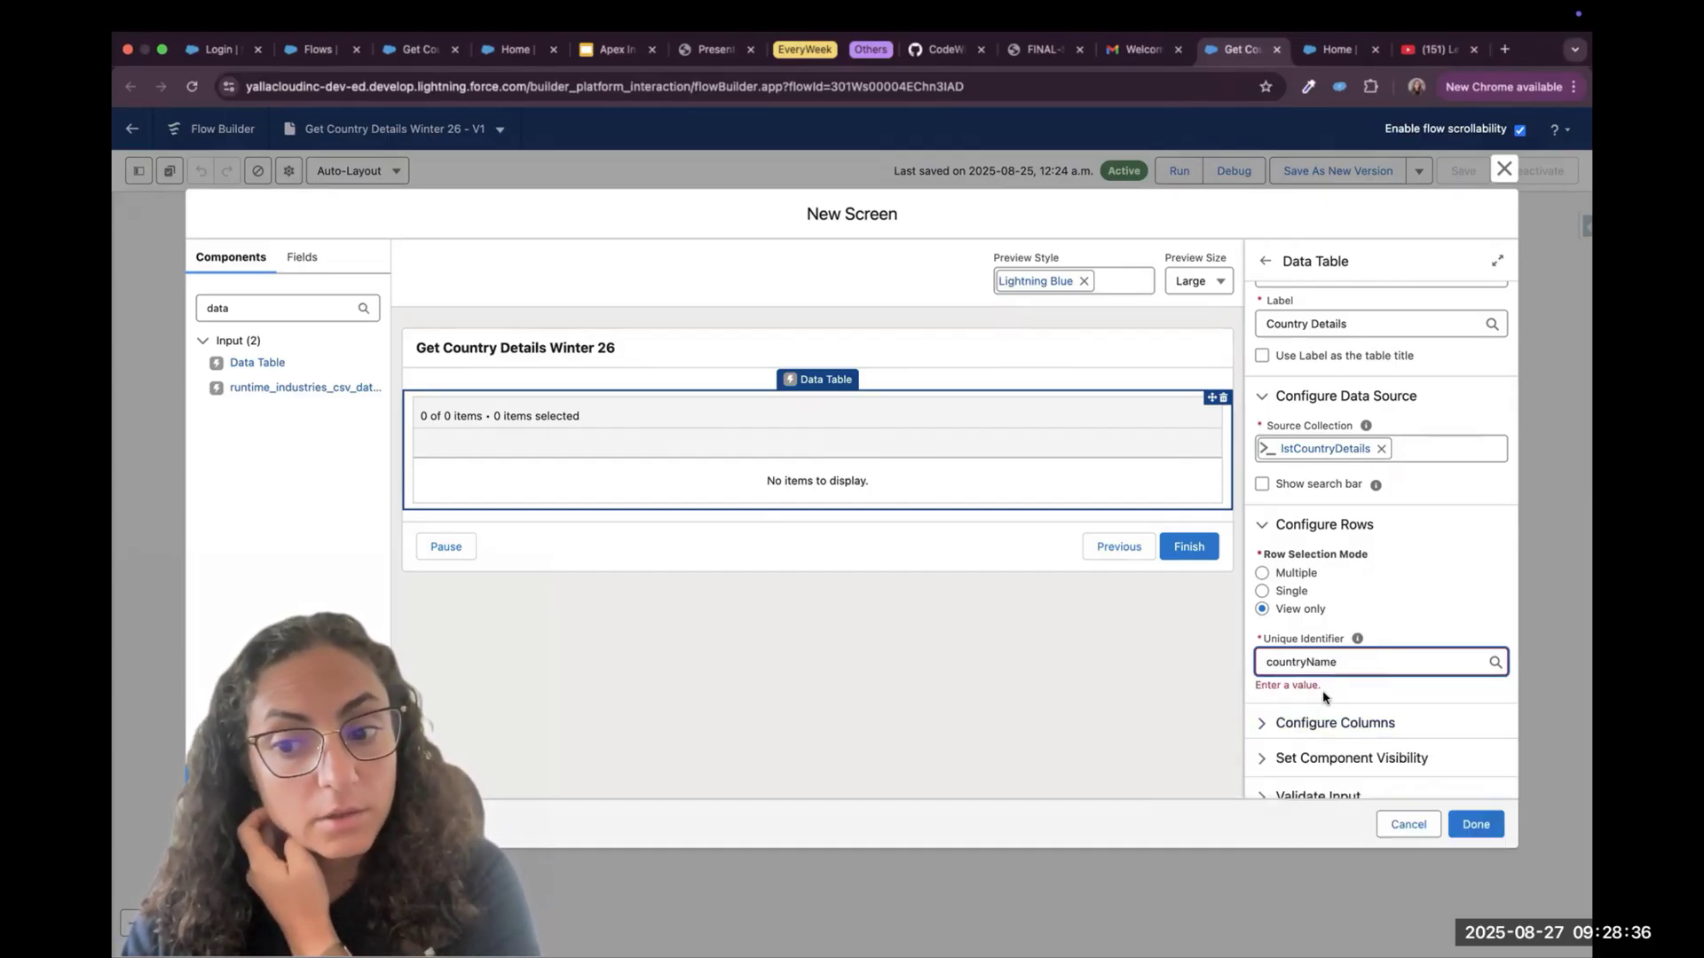
{"action": "scroll", "coordinate": [1324, 698], "scroll_direction": "down", "scroll_amount": 1}
{"action": "left_click", "coordinate": [1270, 657]}
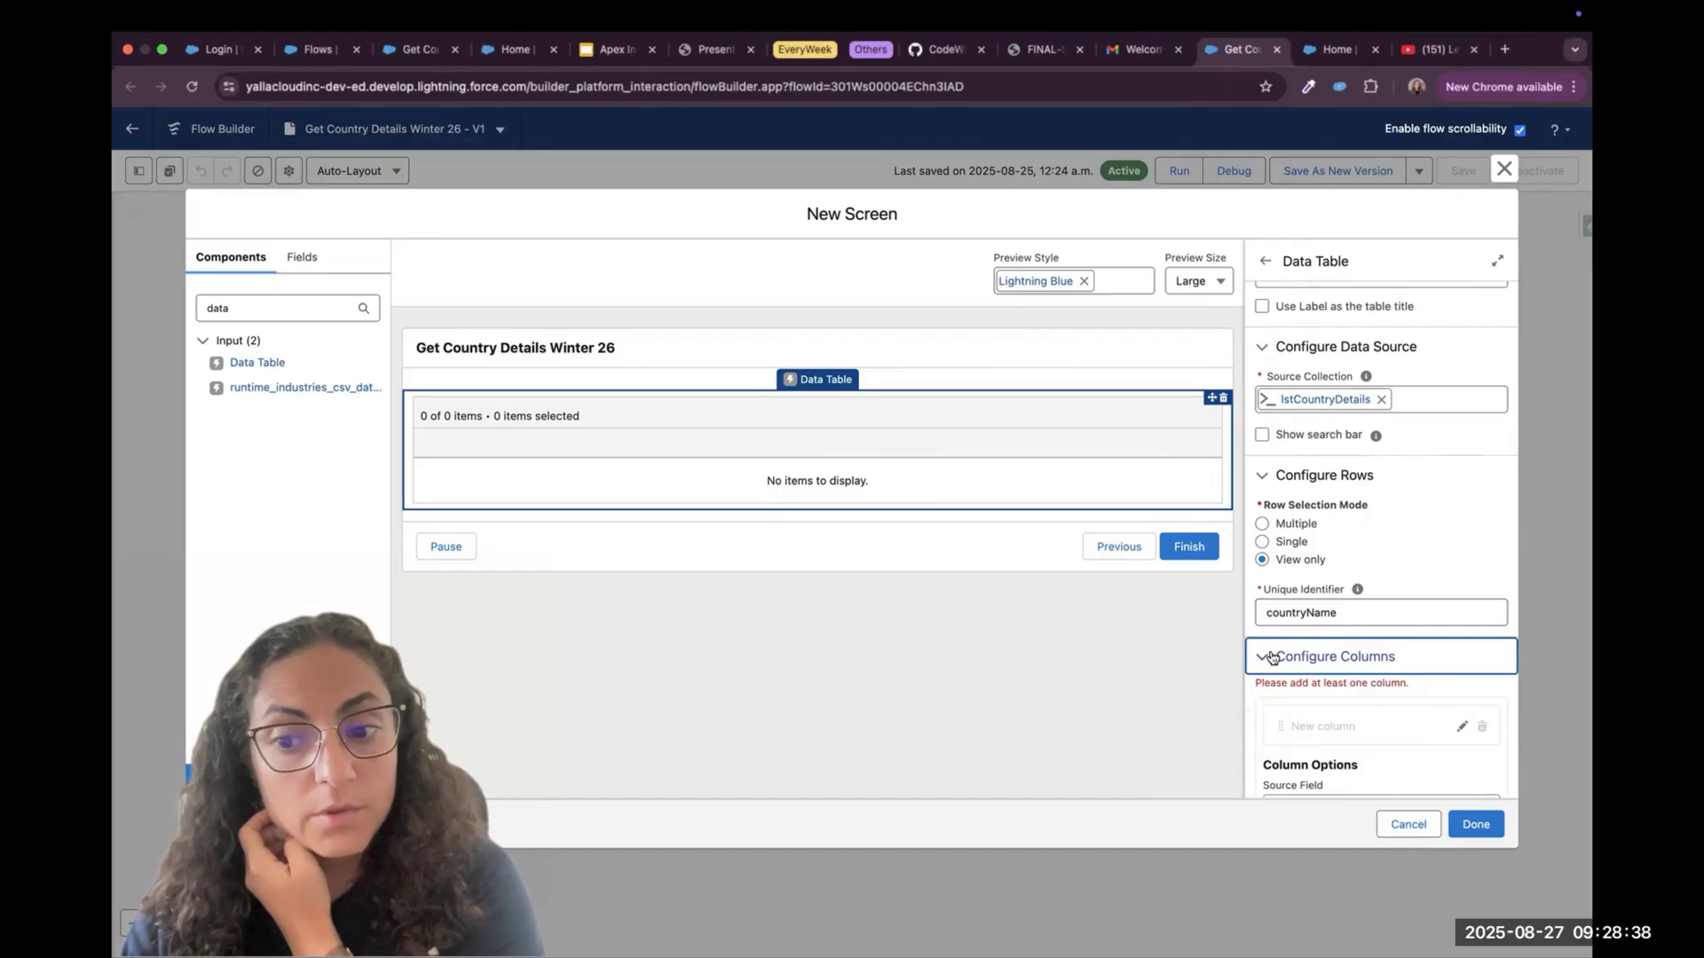
Add a capital column to the data table
{"action": "scroll", "coordinate": [1283, 630], "scroll_direction": "down", "scroll_amount": 5}
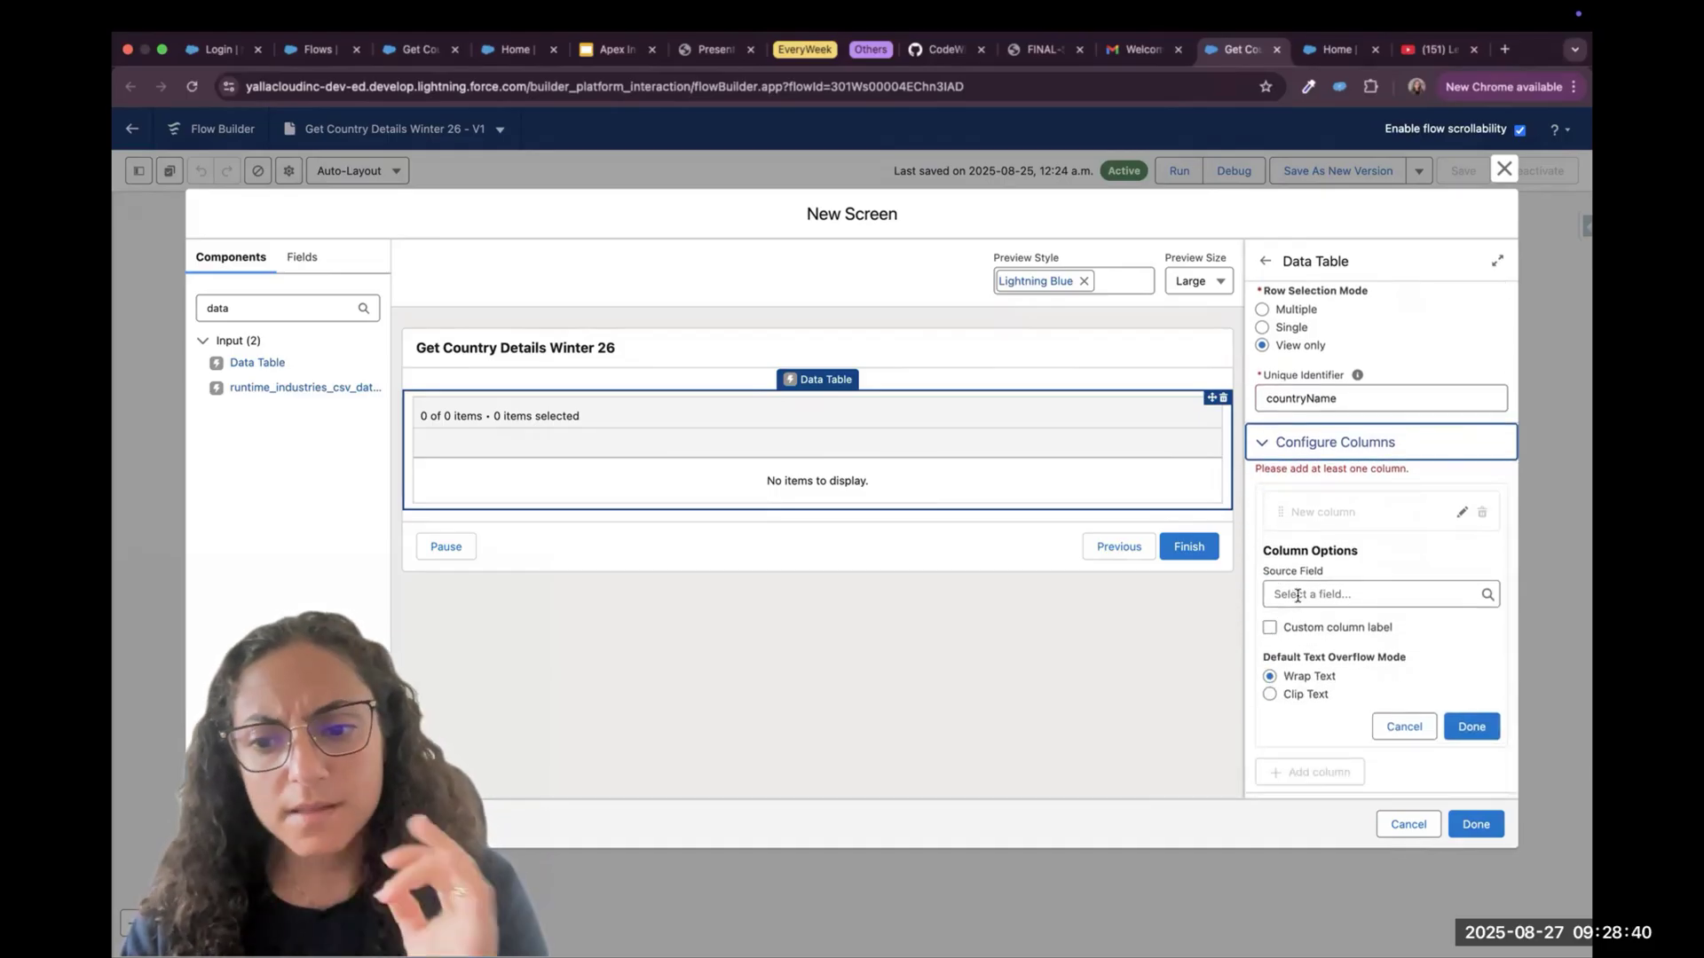
{"action": "left_click", "coordinate": [1297, 596]}
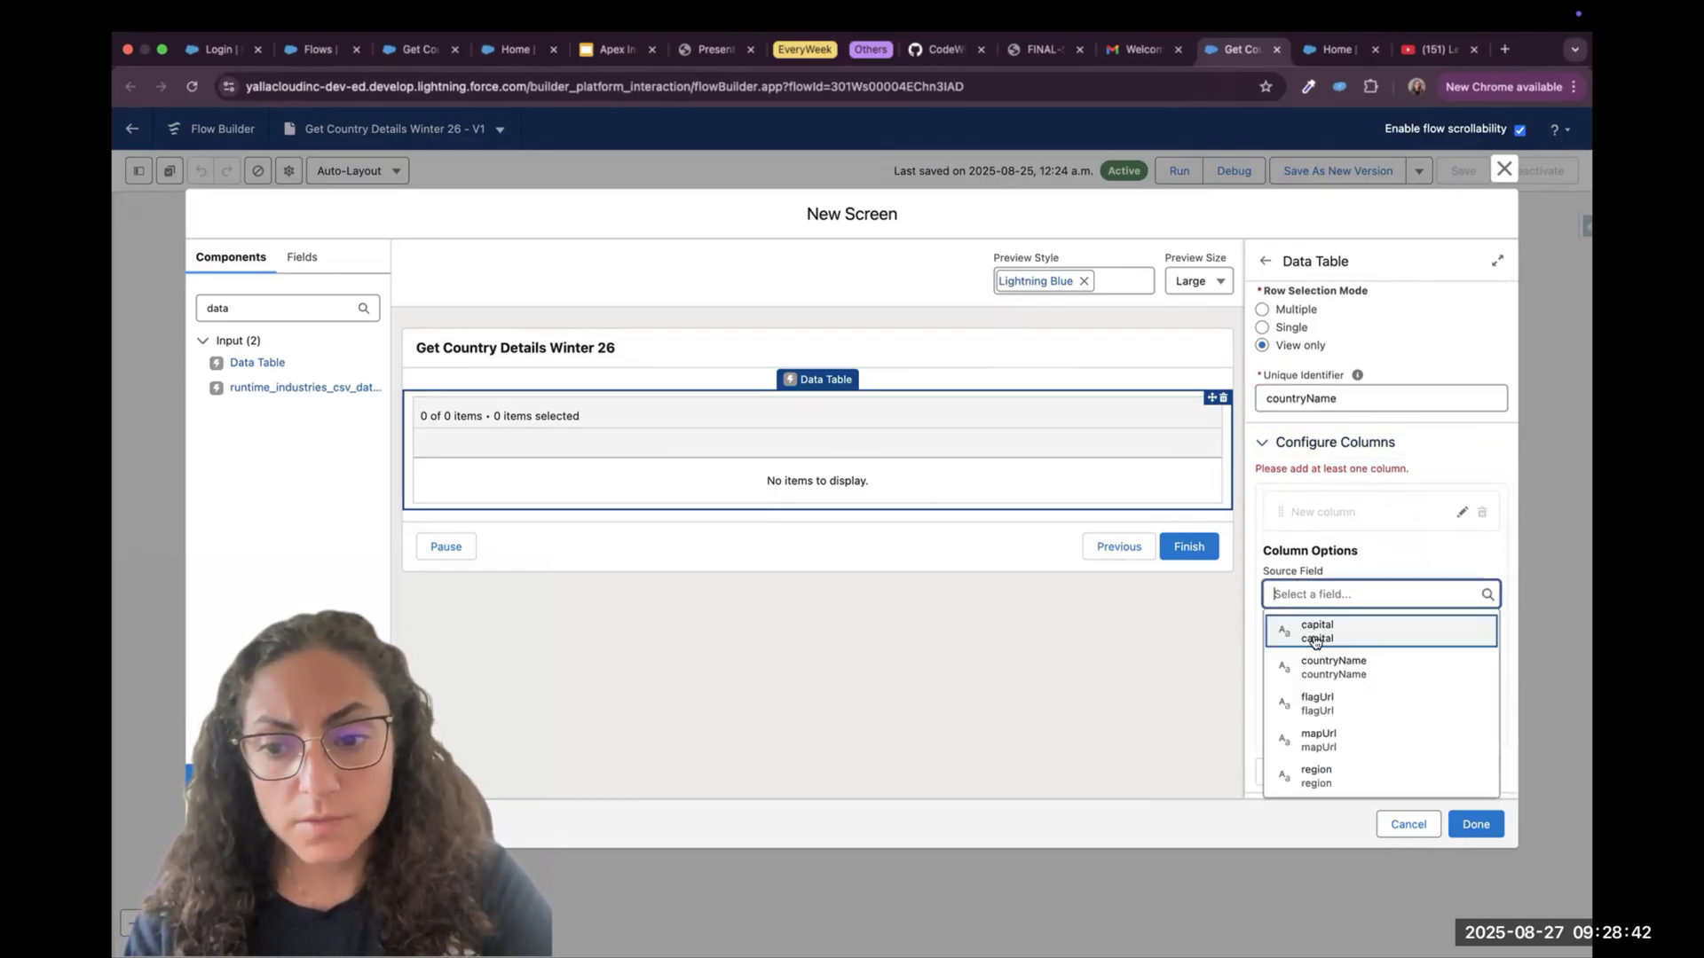
{"action": "left_click", "coordinate": [1316, 634]}
{"action": "left_click", "coordinate": [1467, 724]}
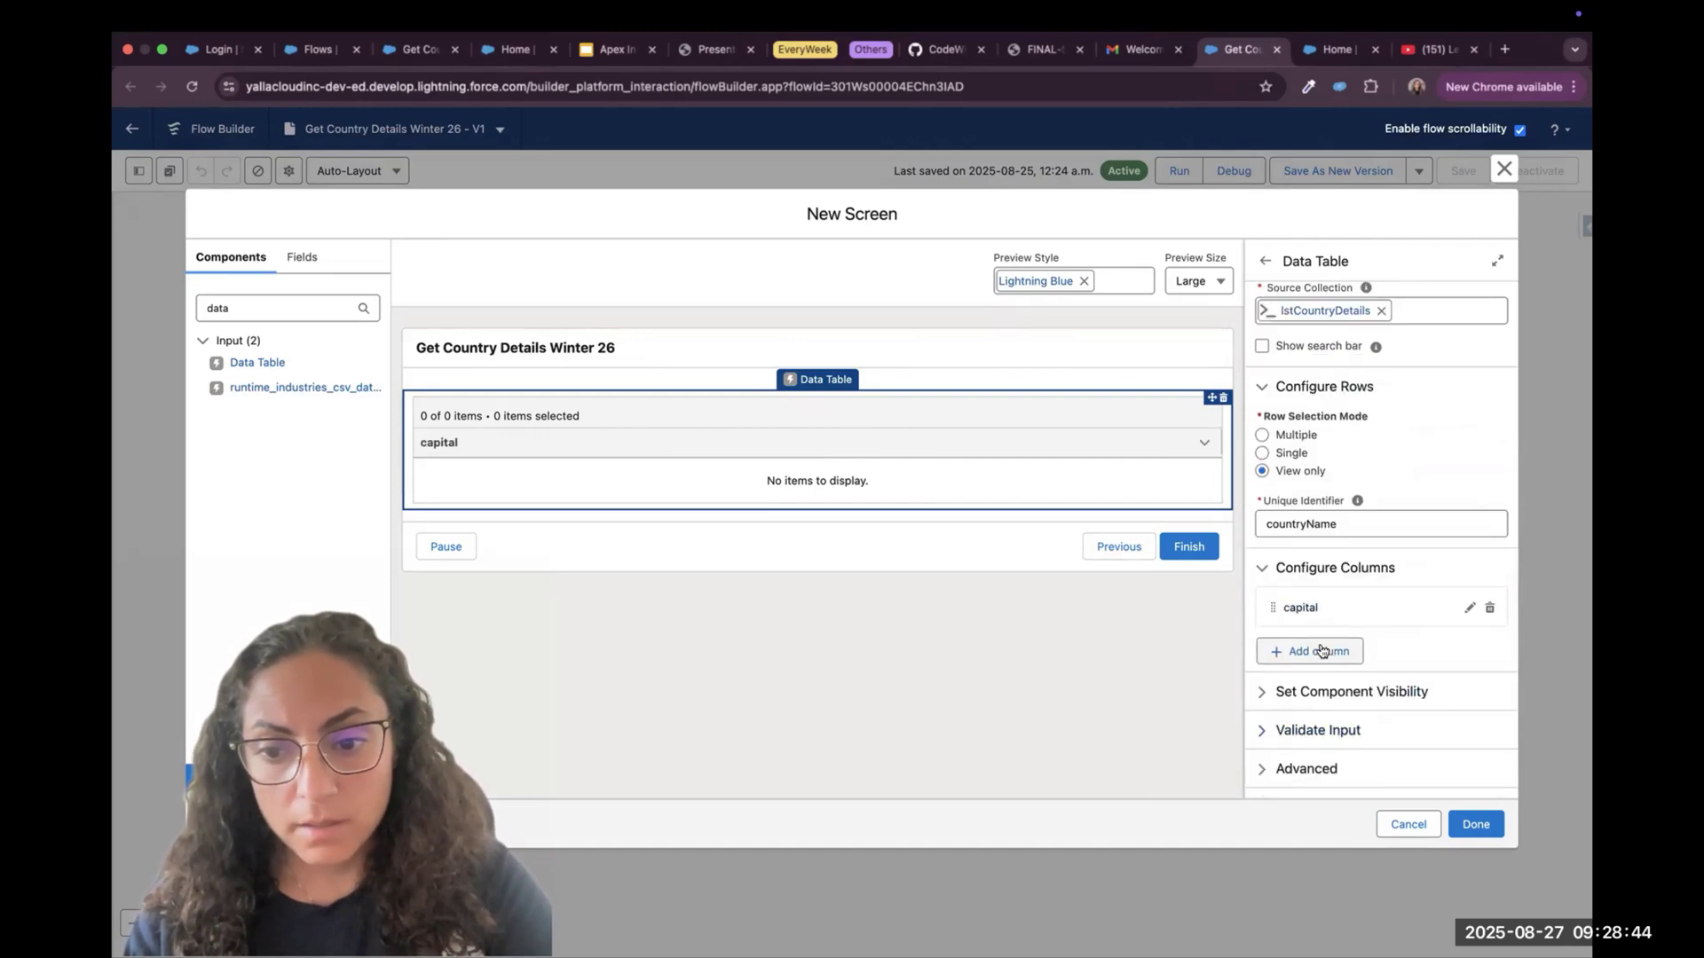
Add countryName and region columns to the data table
{"action": "left_click", "coordinate": [1322, 651]}
{"action": "left_click", "coordinate": [1296, 742]}
{"action": "scroll", "coordinate": [1357, 692], "scroll_direction": "down", "scroll_amount": 3}
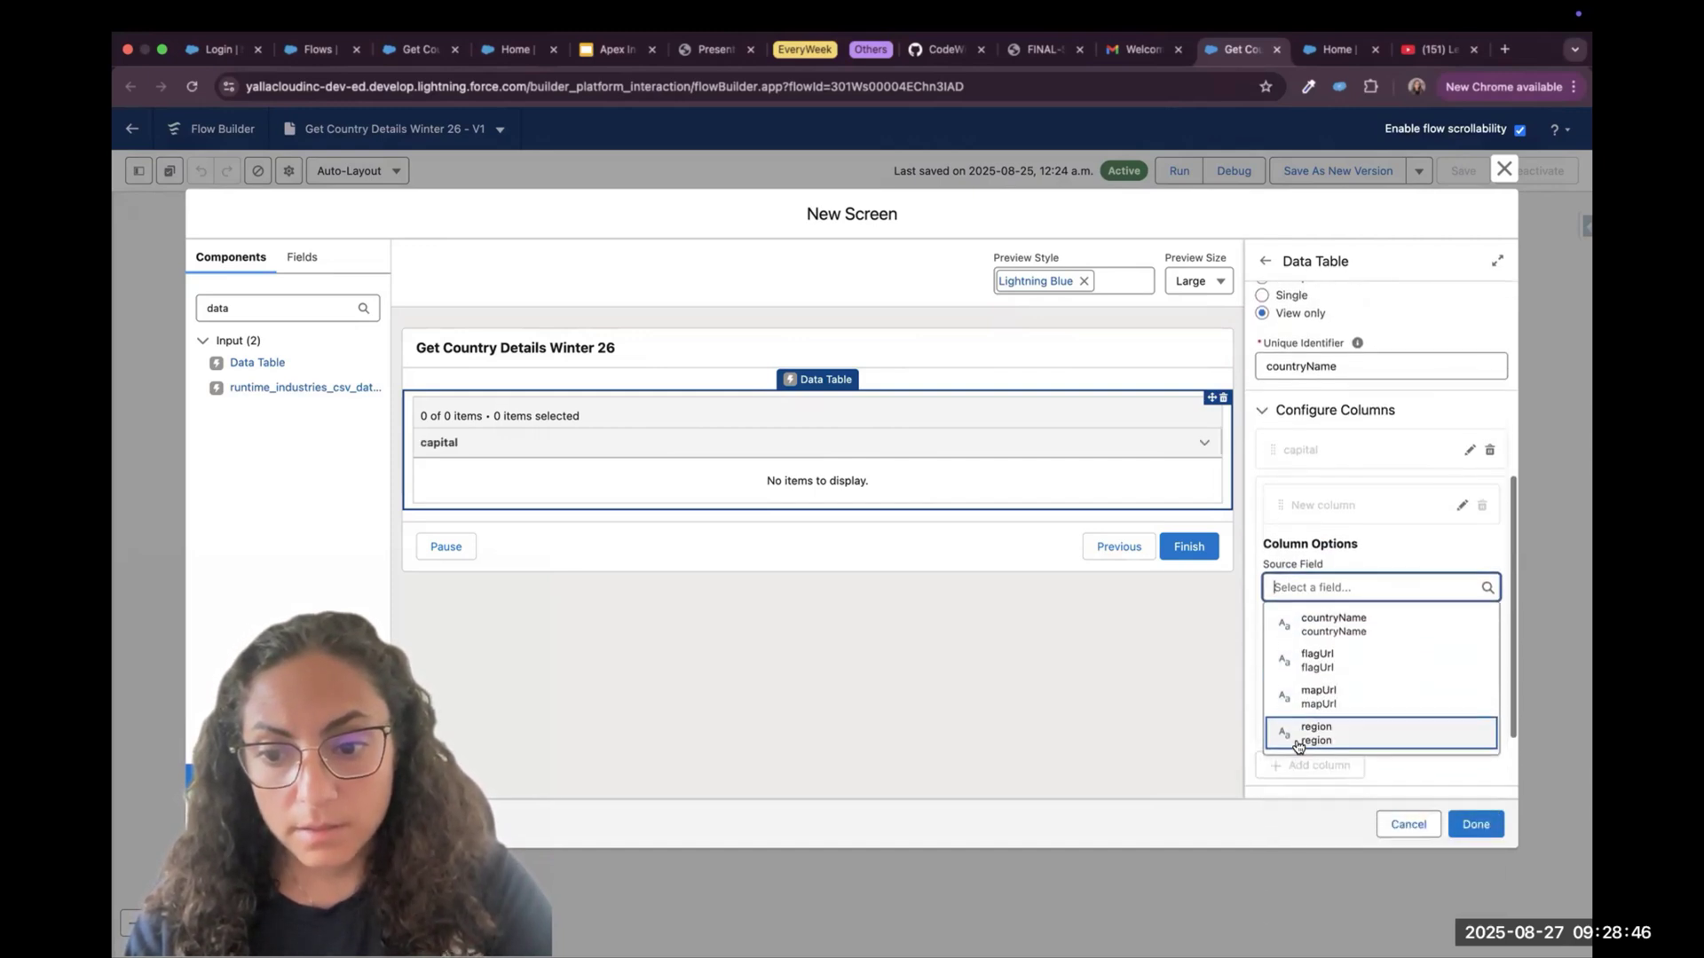
{"action": "left_click", "coordinate": [1387, 624]}
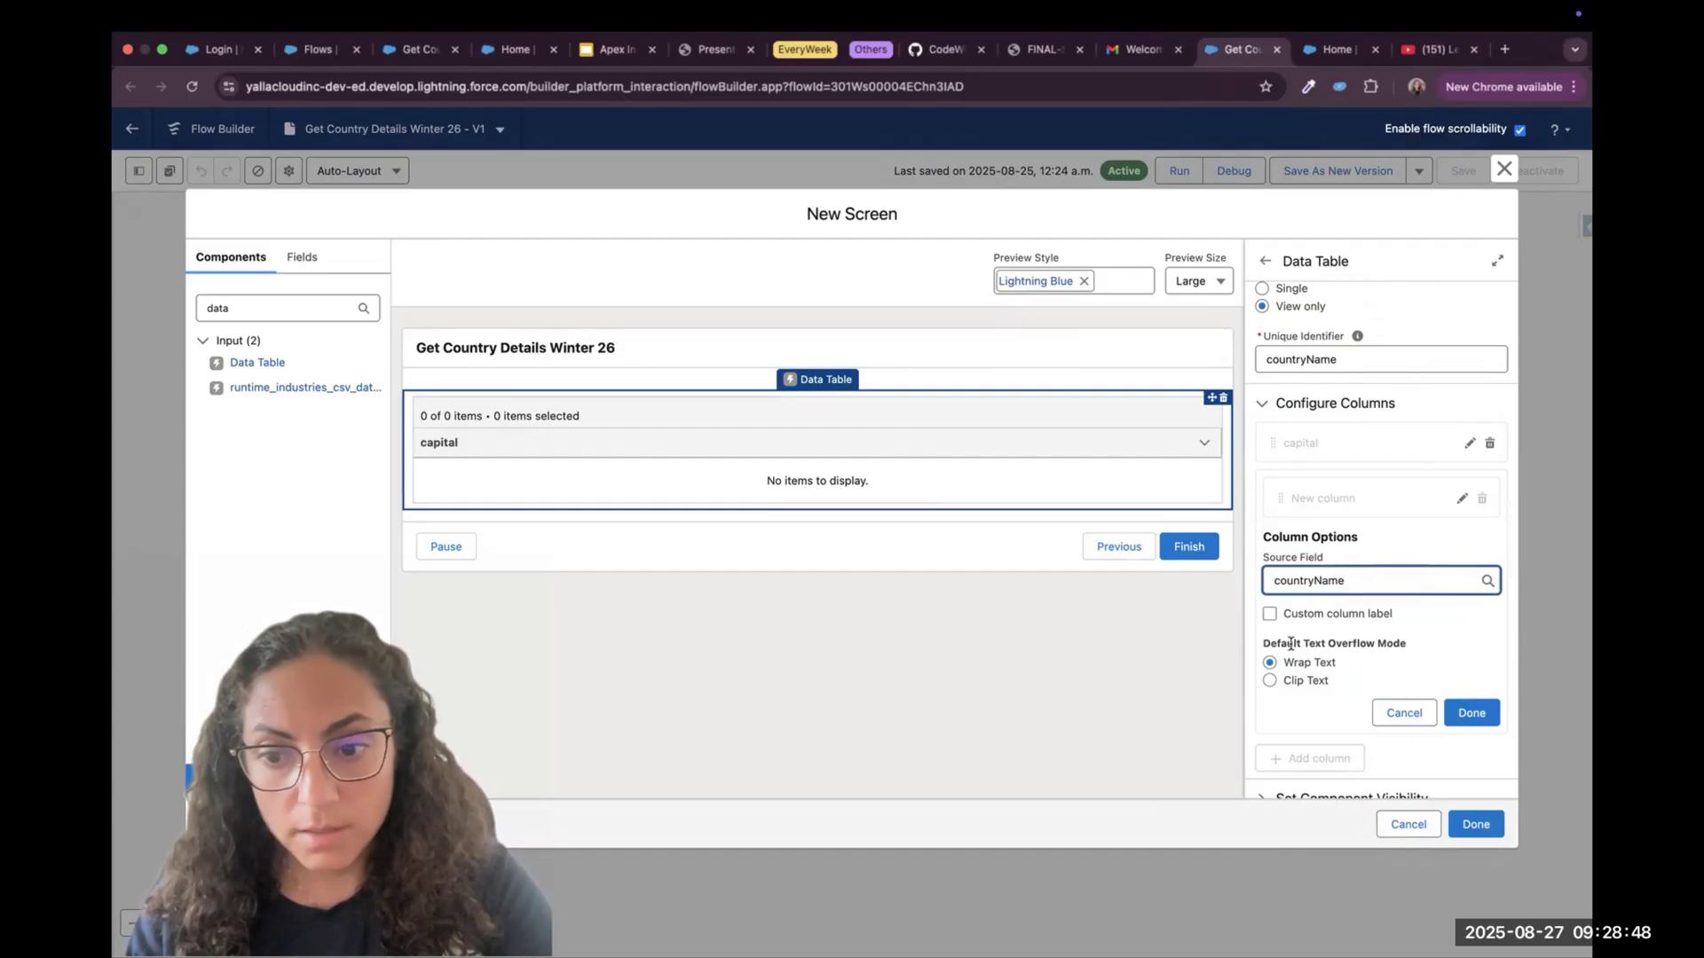
{"action": "left_click", "coordinate": [1472, 713]}
{"action": "left_click", "coordinate": [1301, 652]}
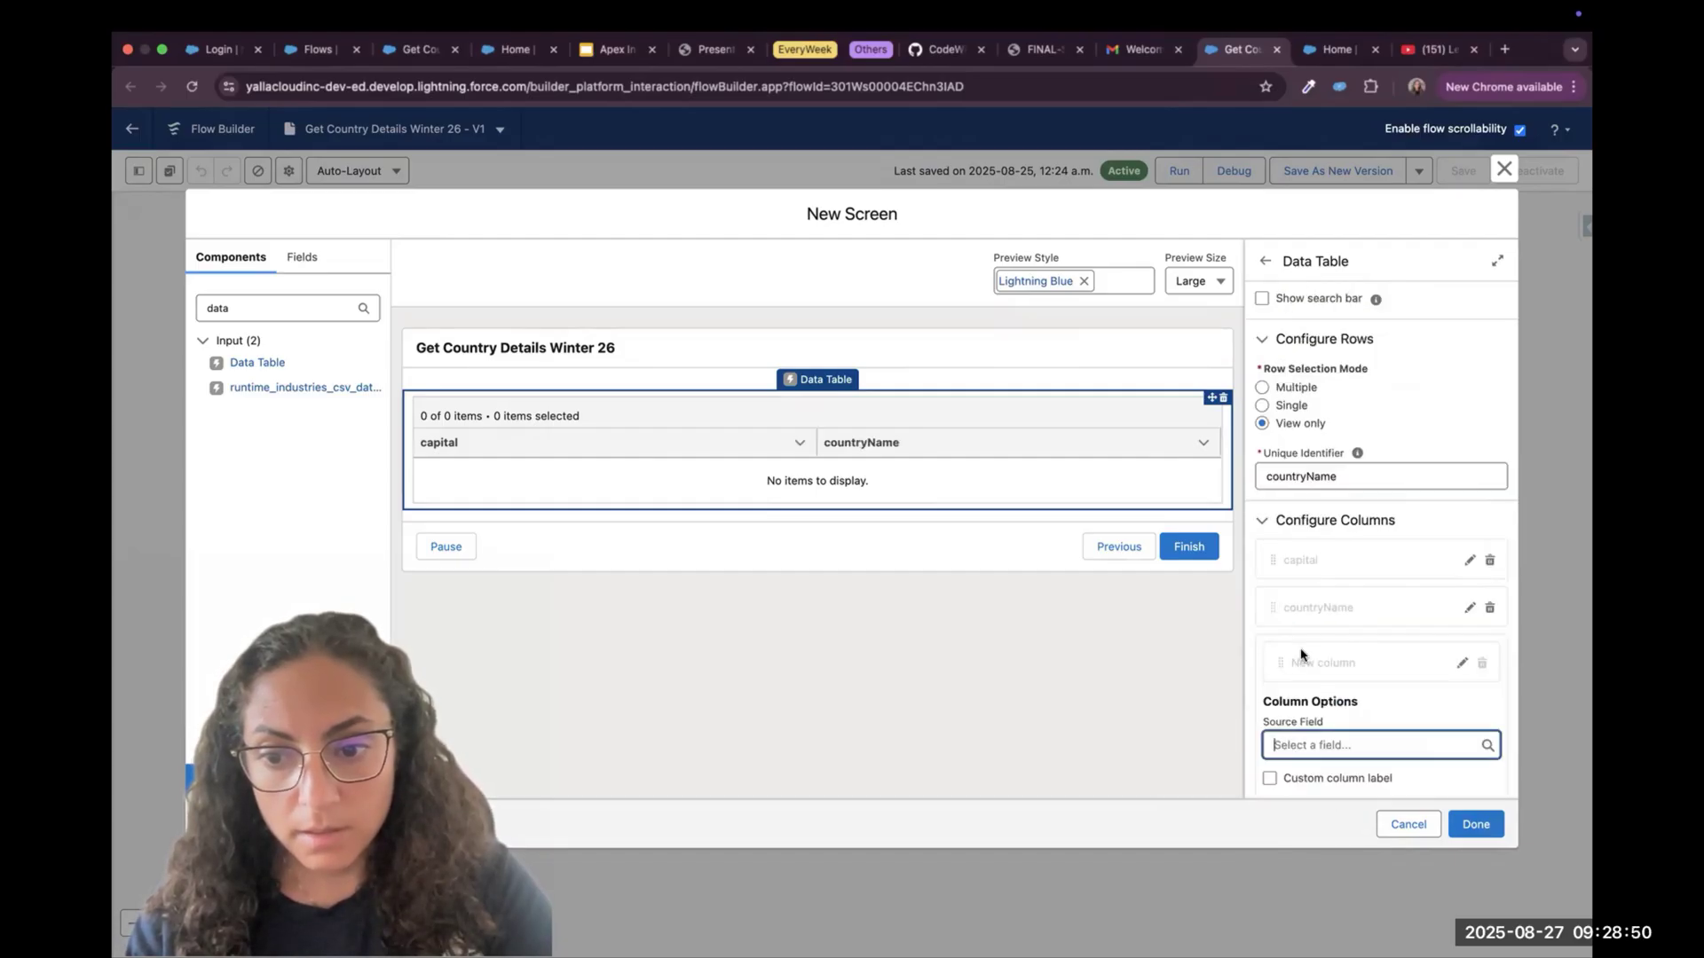
{"action": "left_click", "coordinate": [1290, 744]}
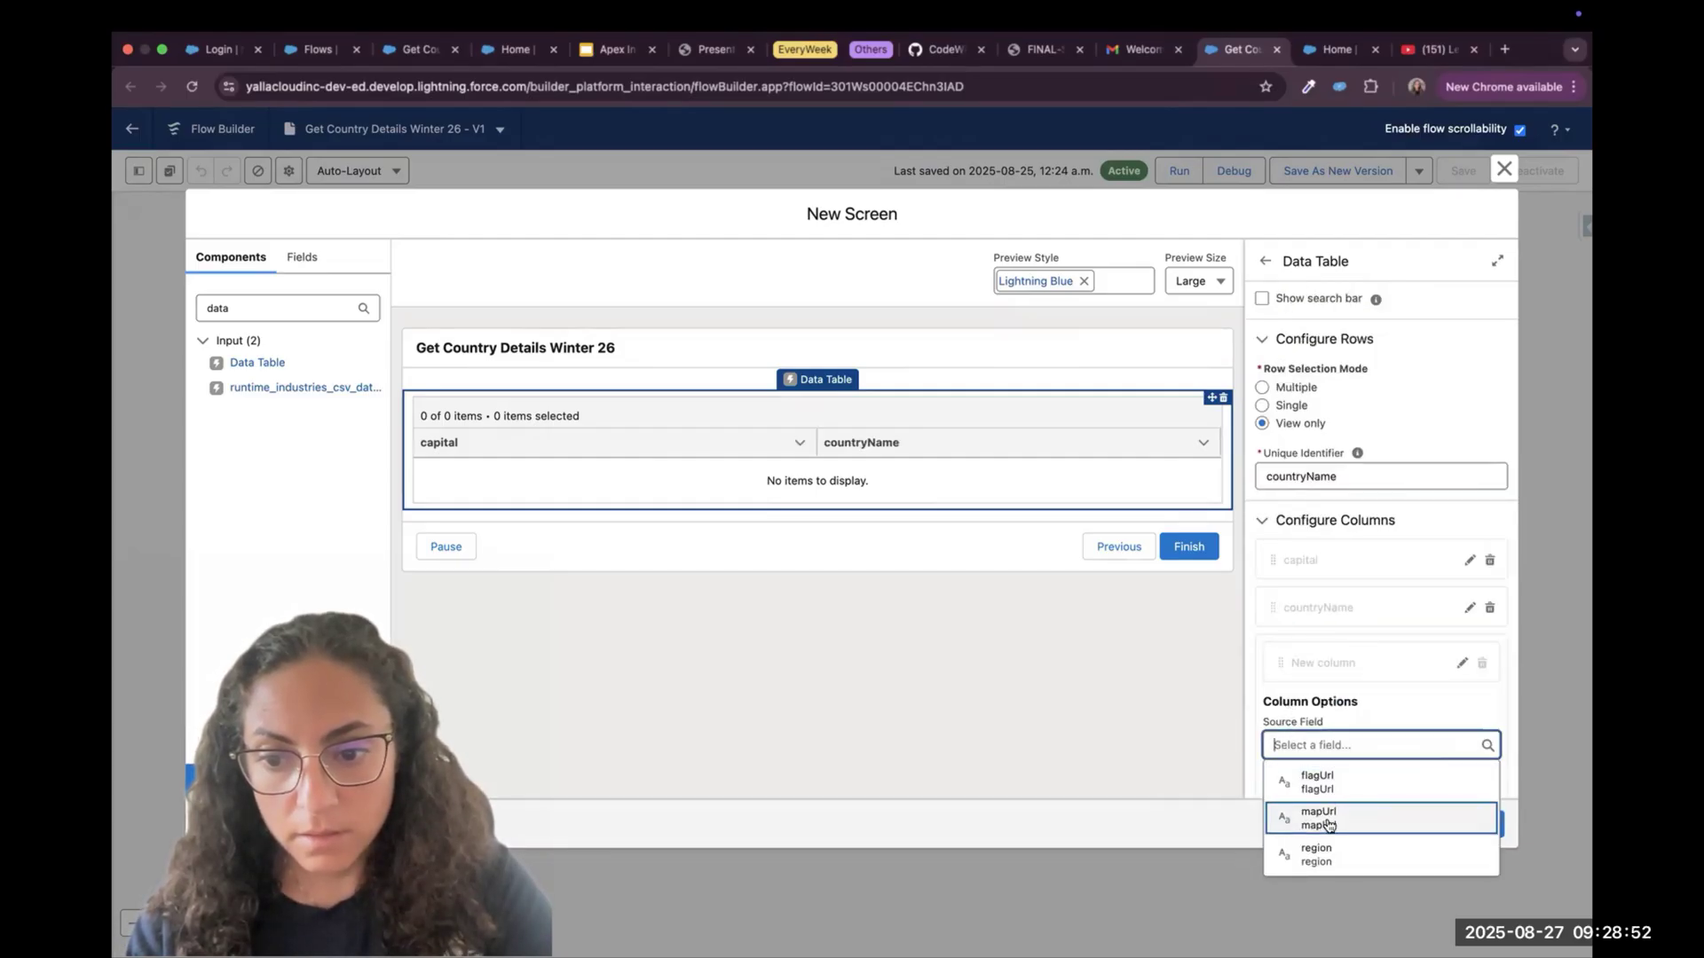
{"action": "left_click", "coordinate": [1330, 852]}
{"action": "scroll", "coordinate": [1300, 699], "scroll_direction": "down", "scroll_amount": 2}
{"action": "left_click", "coordinate": [1469, 715]}
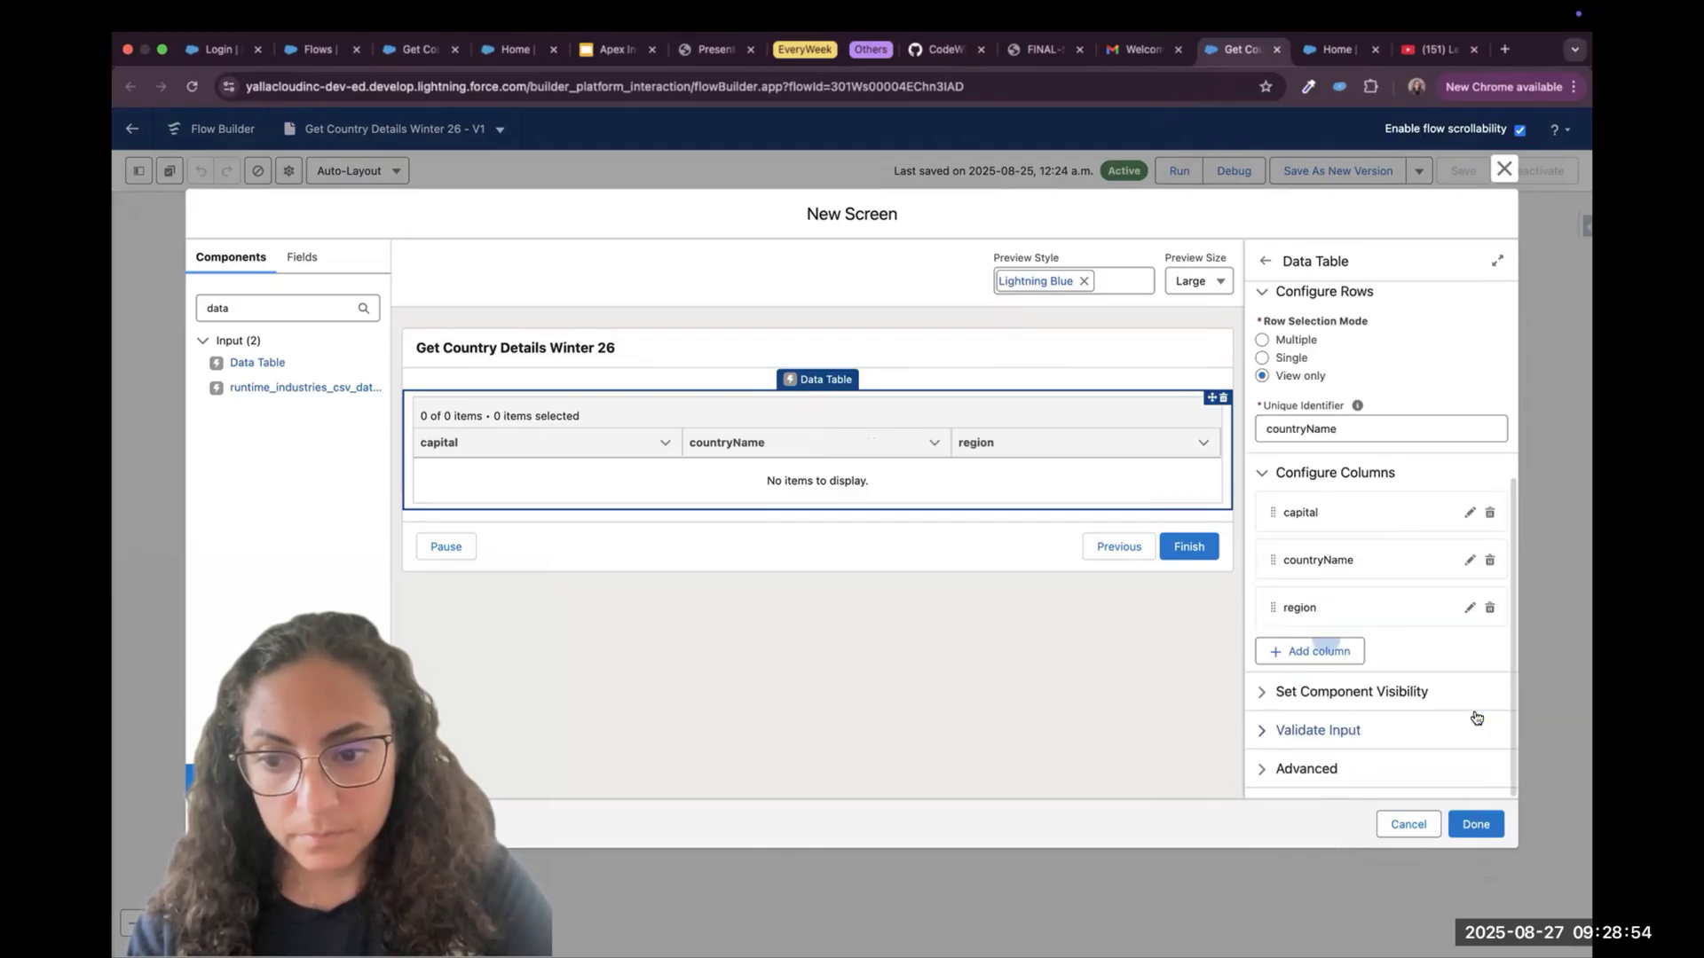
Add flagUrl and mapUrl columns to the data table
{"action": "left_click", "coordinate": [1301, 649]}
{"action": "left_click", "coordinate": [1304, 746]}
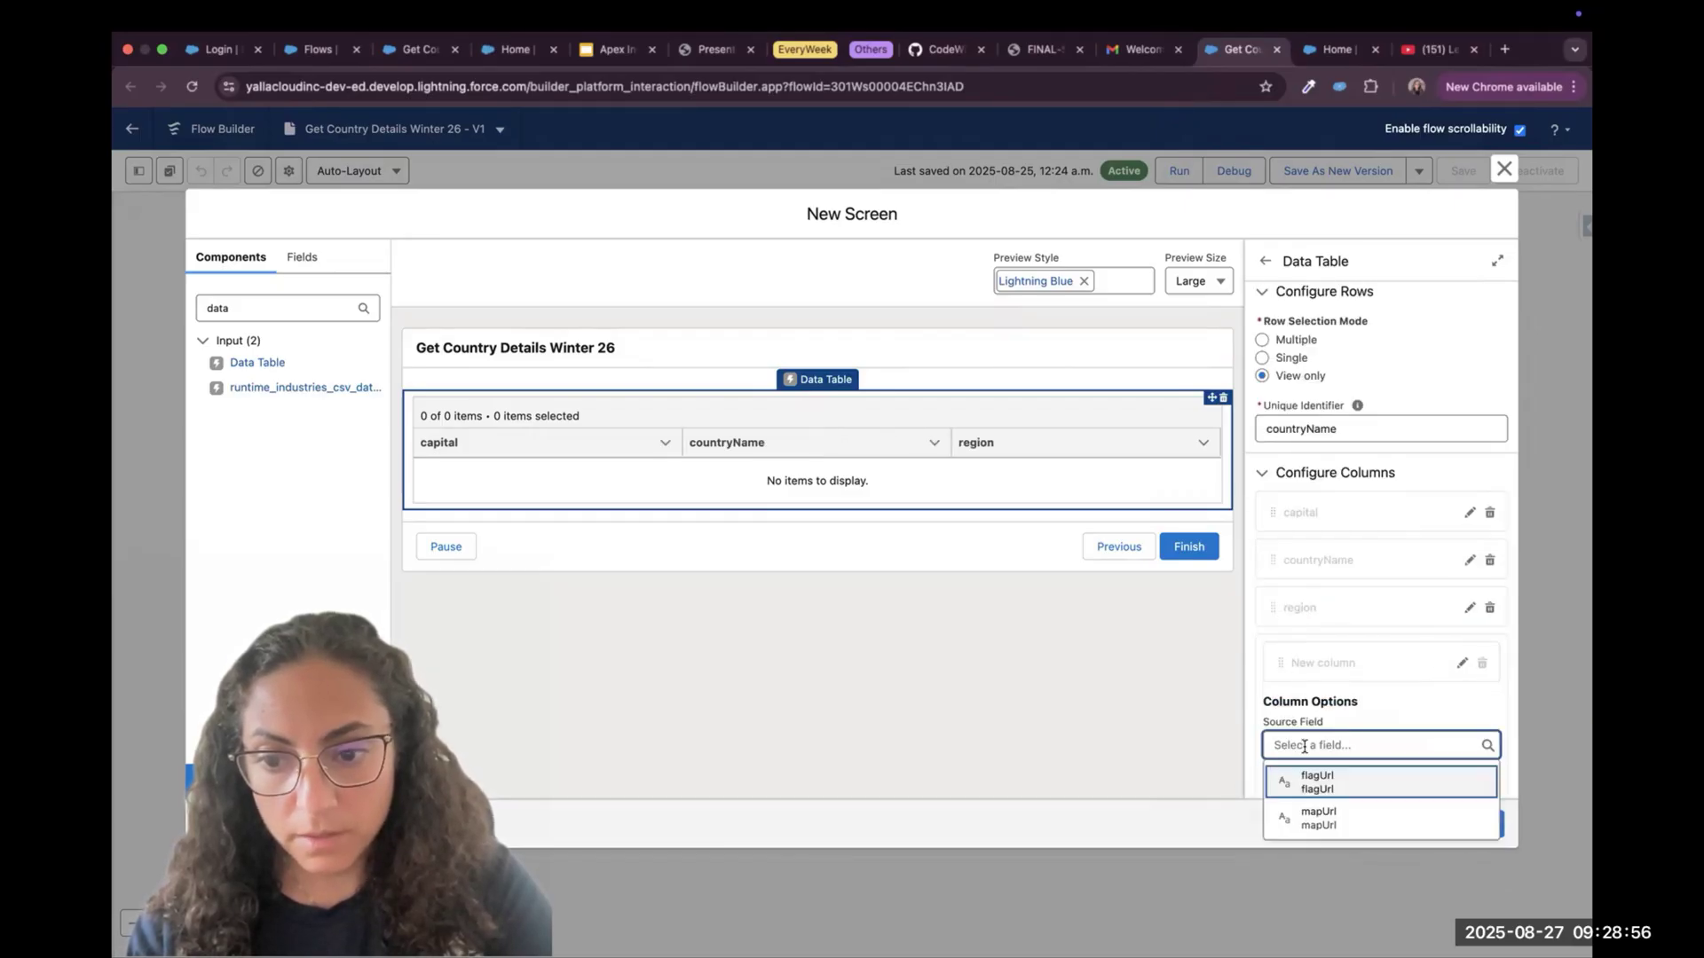
{"action": "left_click", "coordinate": [1328, 781]}
{"action": "scroll", "coordinate": [1482, 728], "scroll_direction": "down", "scroll_amount": 3}
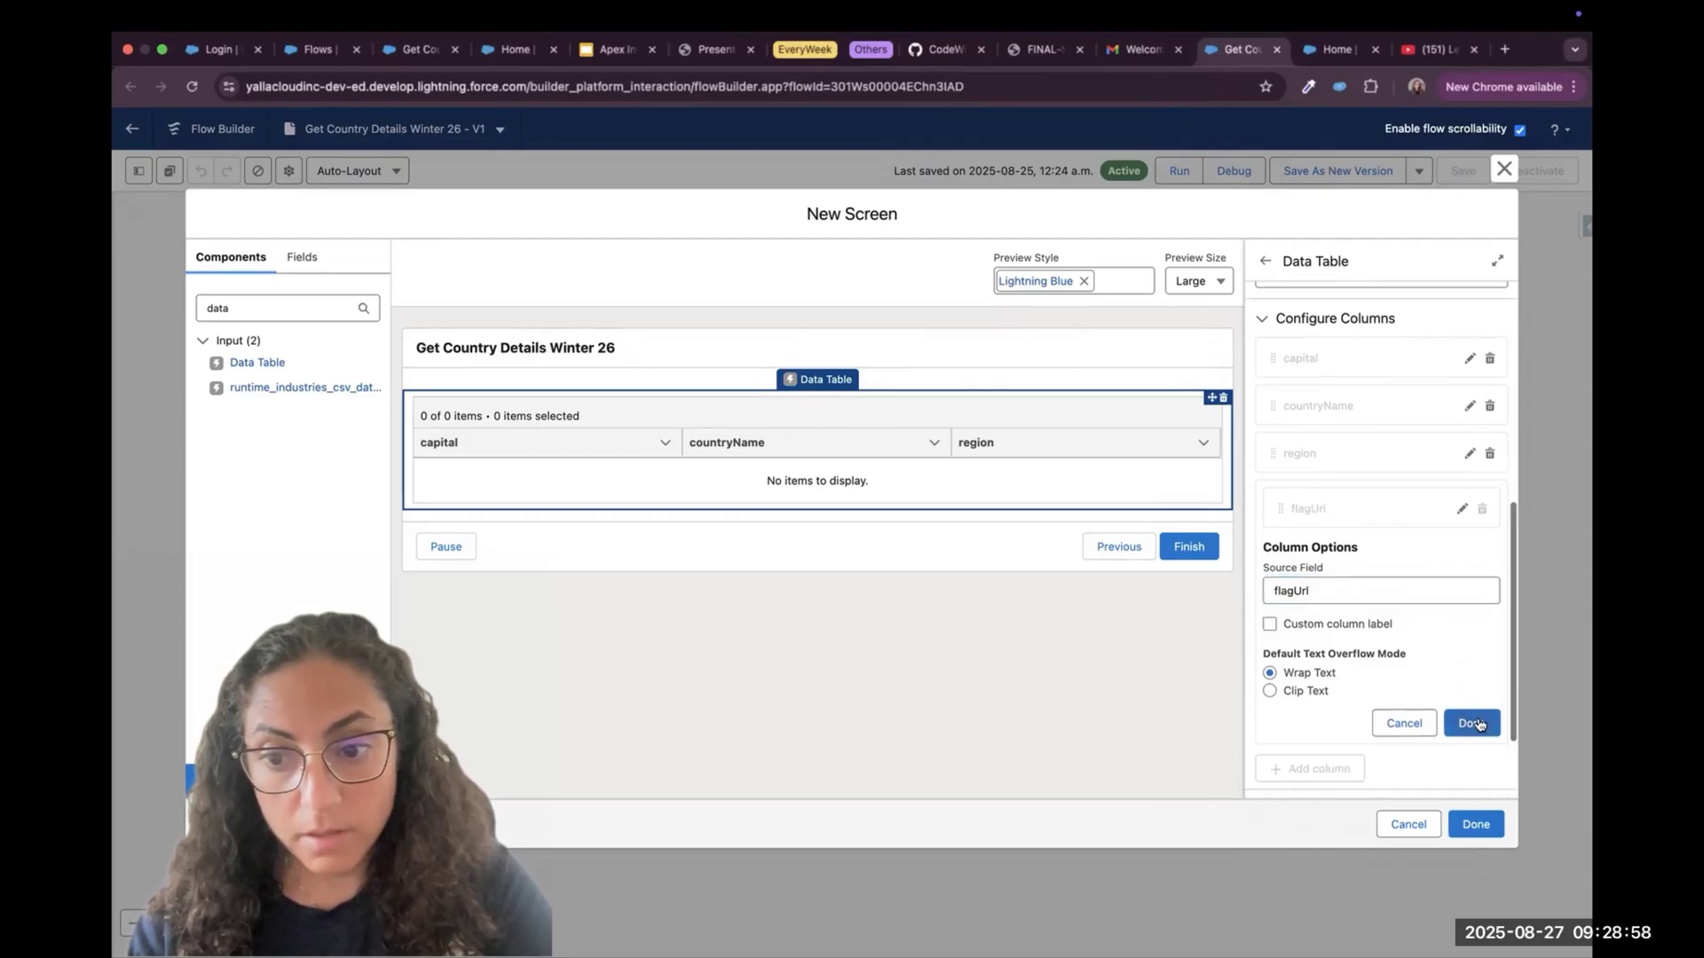
{"action": "left_click", "coordinate": [1469, 716]}
{"action": "left_click", "coordinate": [1296, 652]}
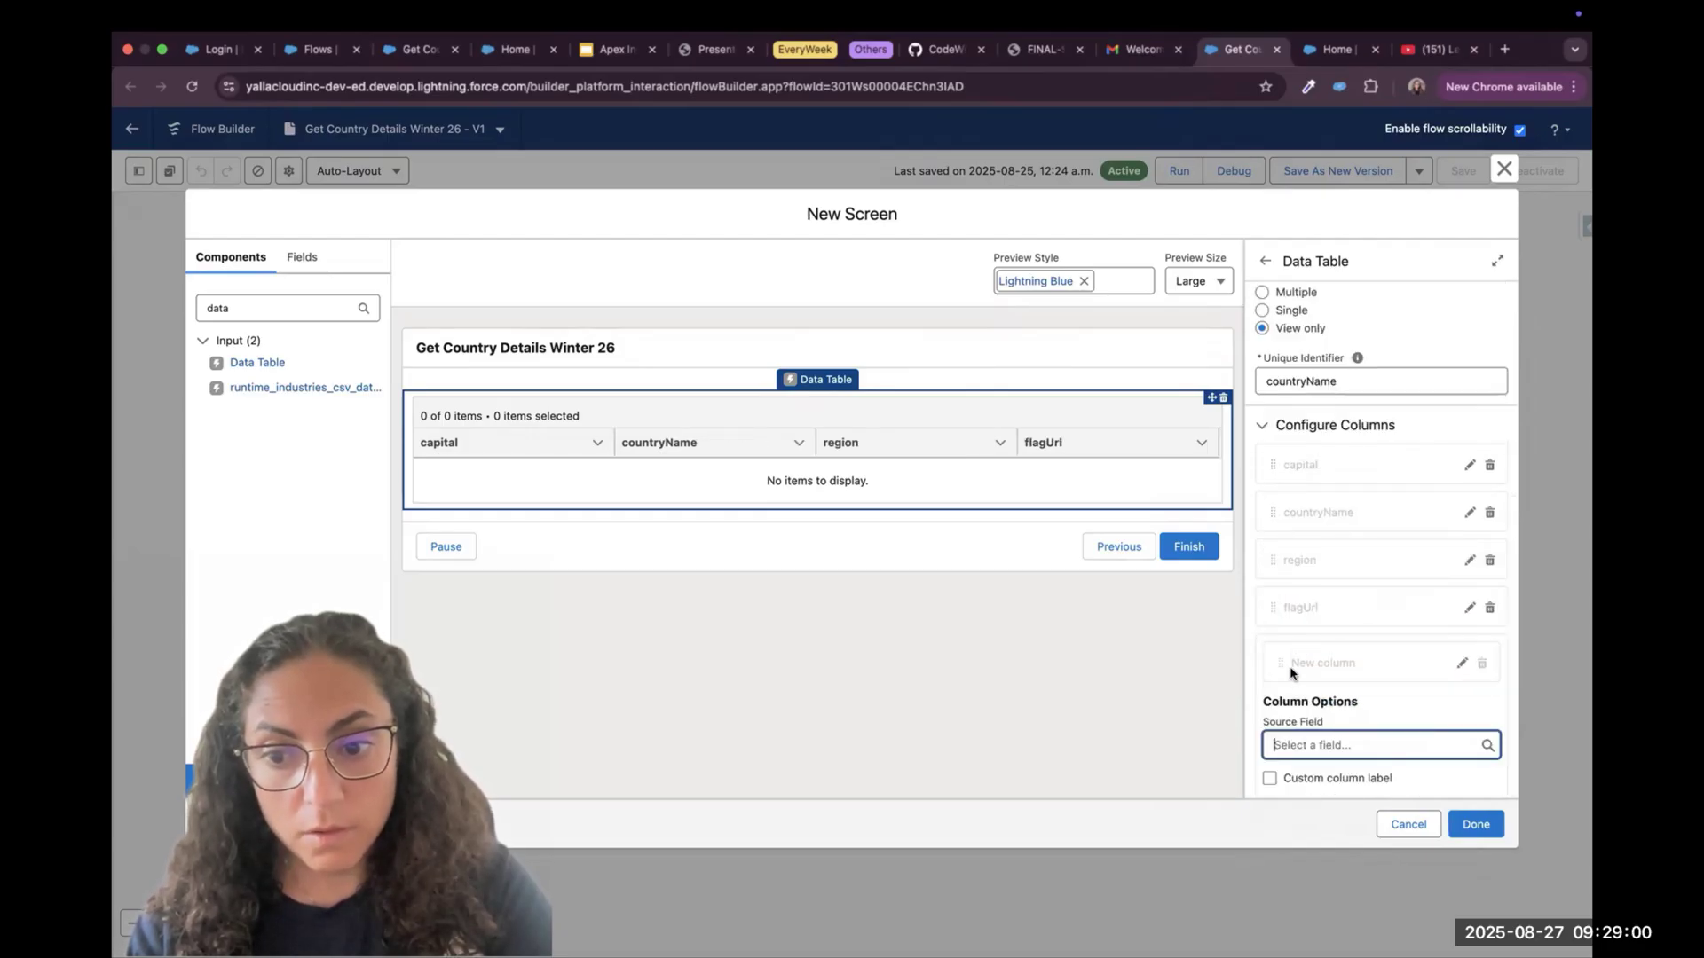
{"action": "left_click", "coordinate": [1305, 744]}
{"action": "left_click", "coordinate": [1316, 784]}
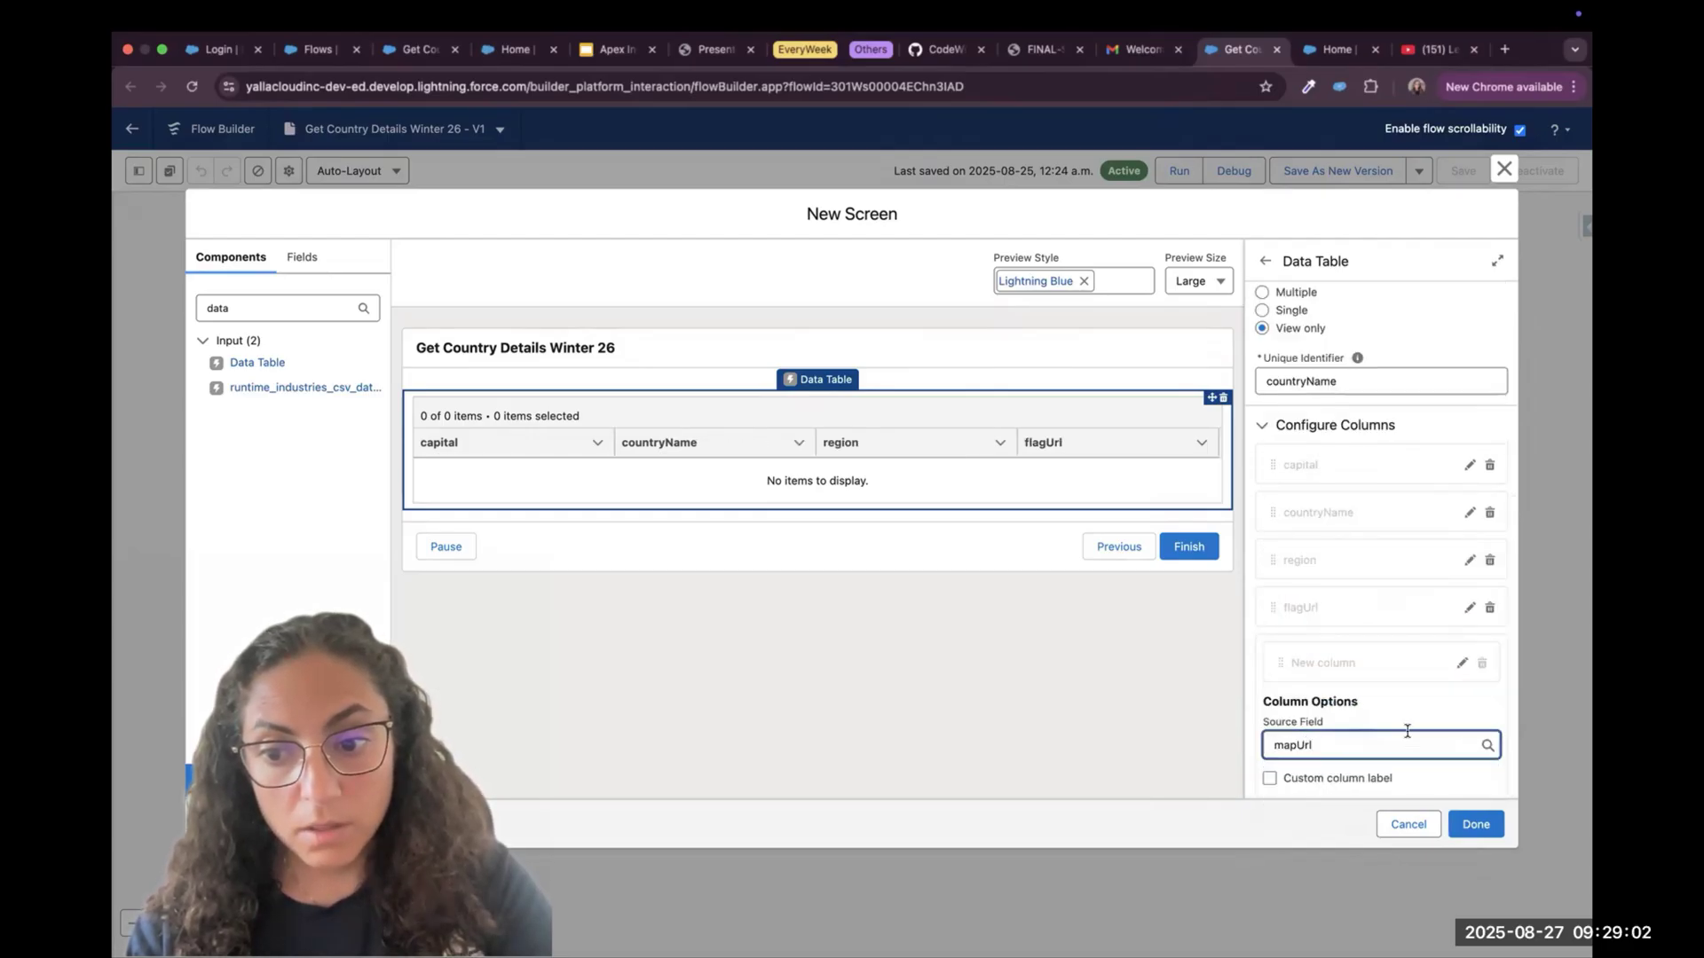
{"action": "scroll", "coordinate": [1408, 733], "scroll_direction": "down", "scroll_amount": 2}
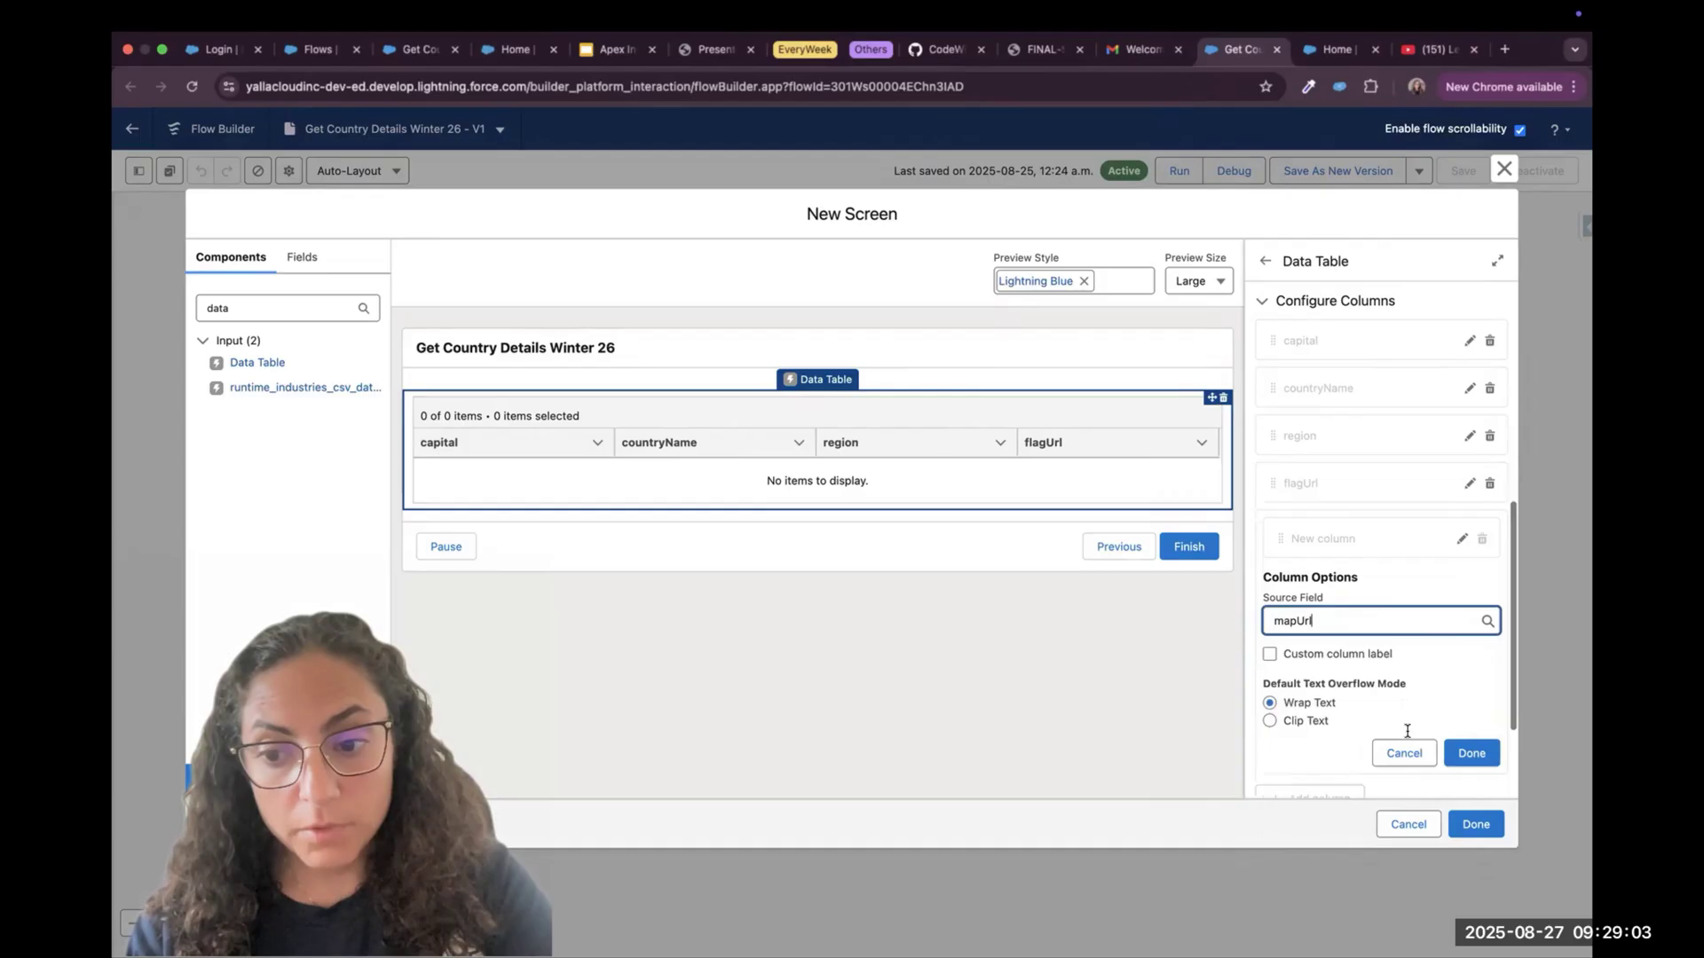
{"action": "left_click", "coordinate": [1469, 753]}
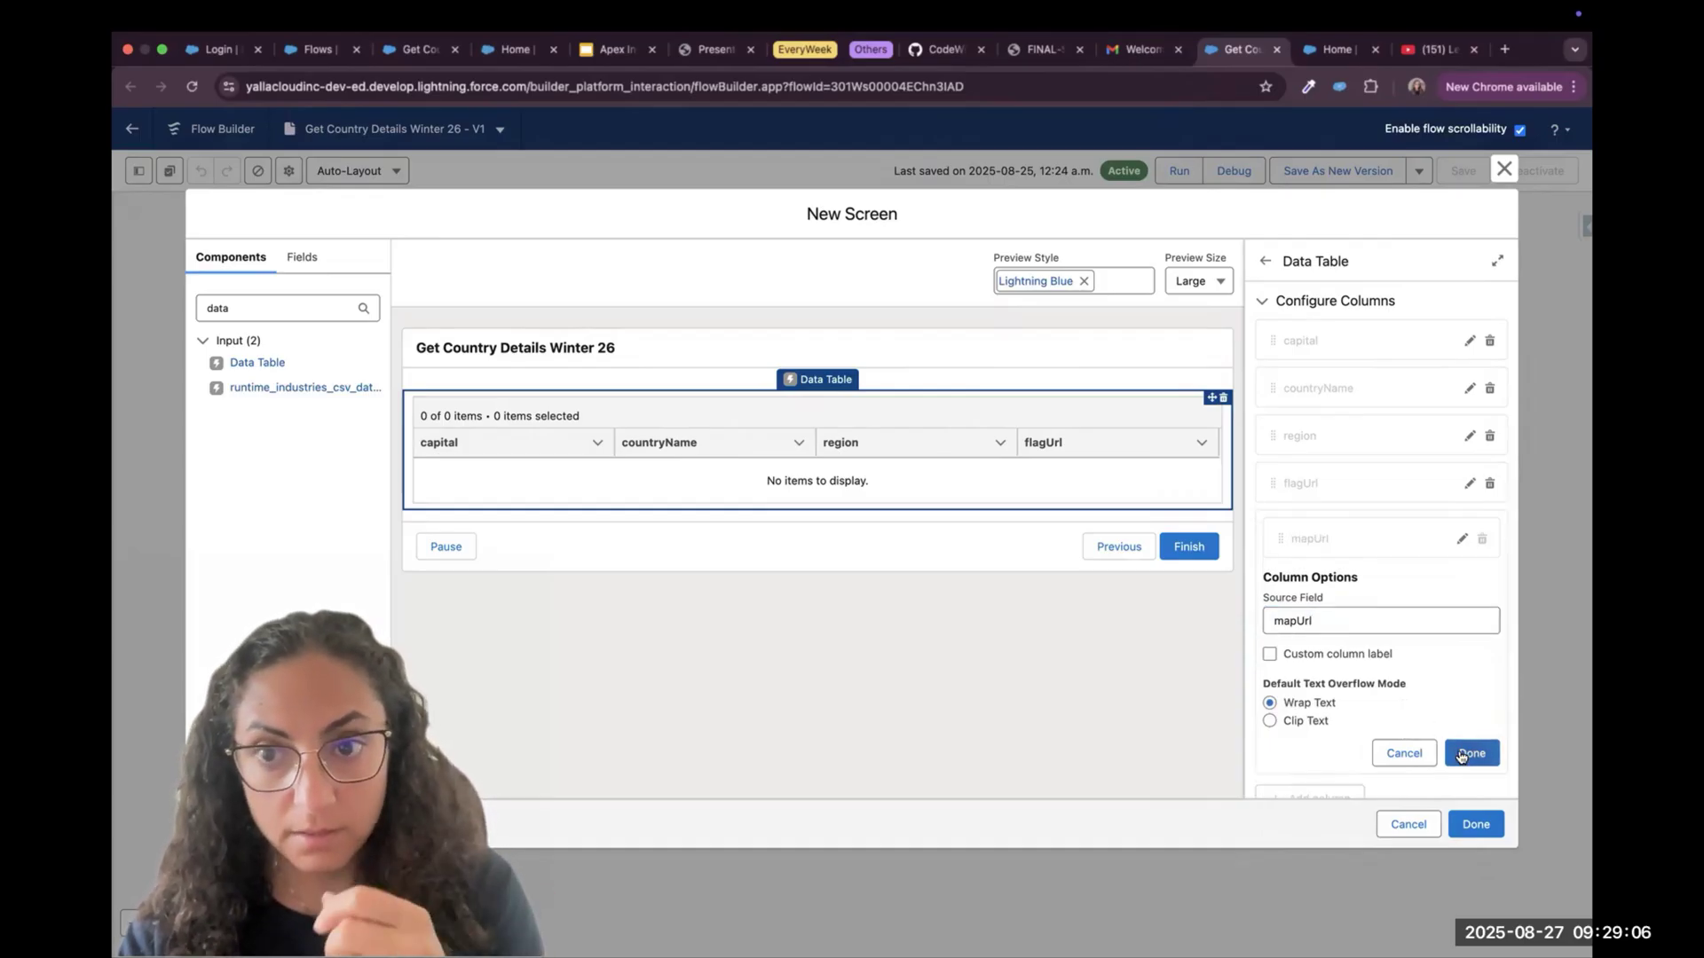
{"action": "left_click", "coordinate": [930, 53]}
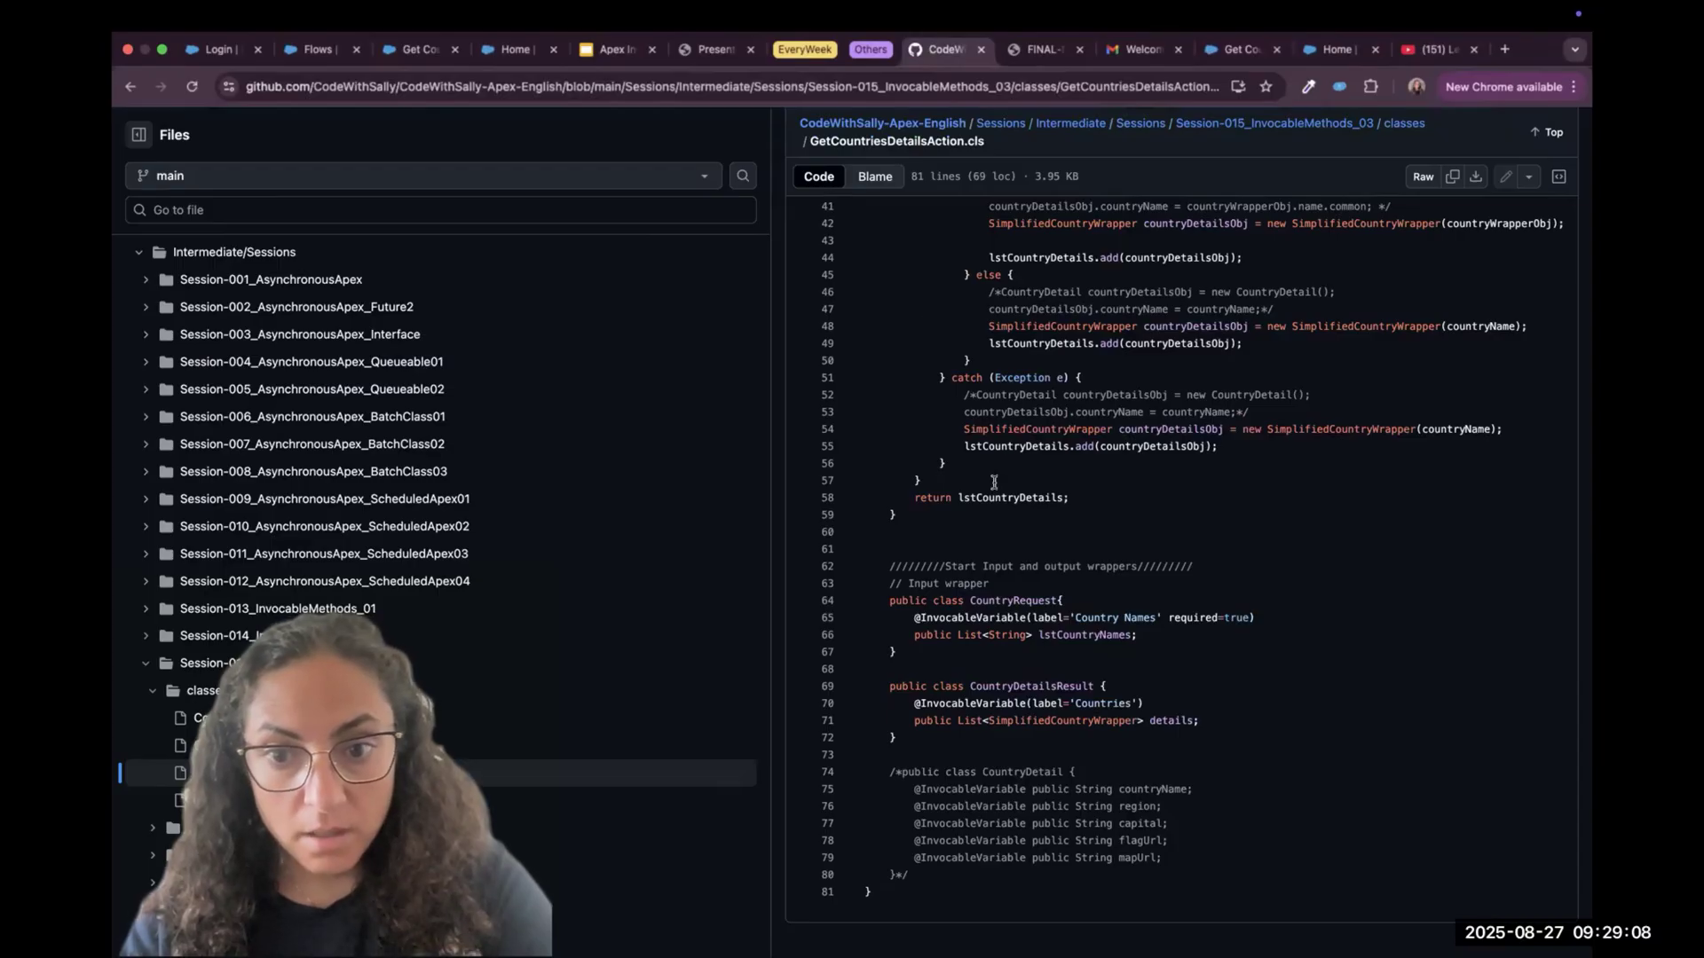
Browse to Session-015_InvocableMethods_03 on GitHub and review the SimplifiedCountryWrapper.cls fields
{"action": "scroll", "coordinate": [1005, 502], "scroll_direction": "up", "scroll_amount": 10}
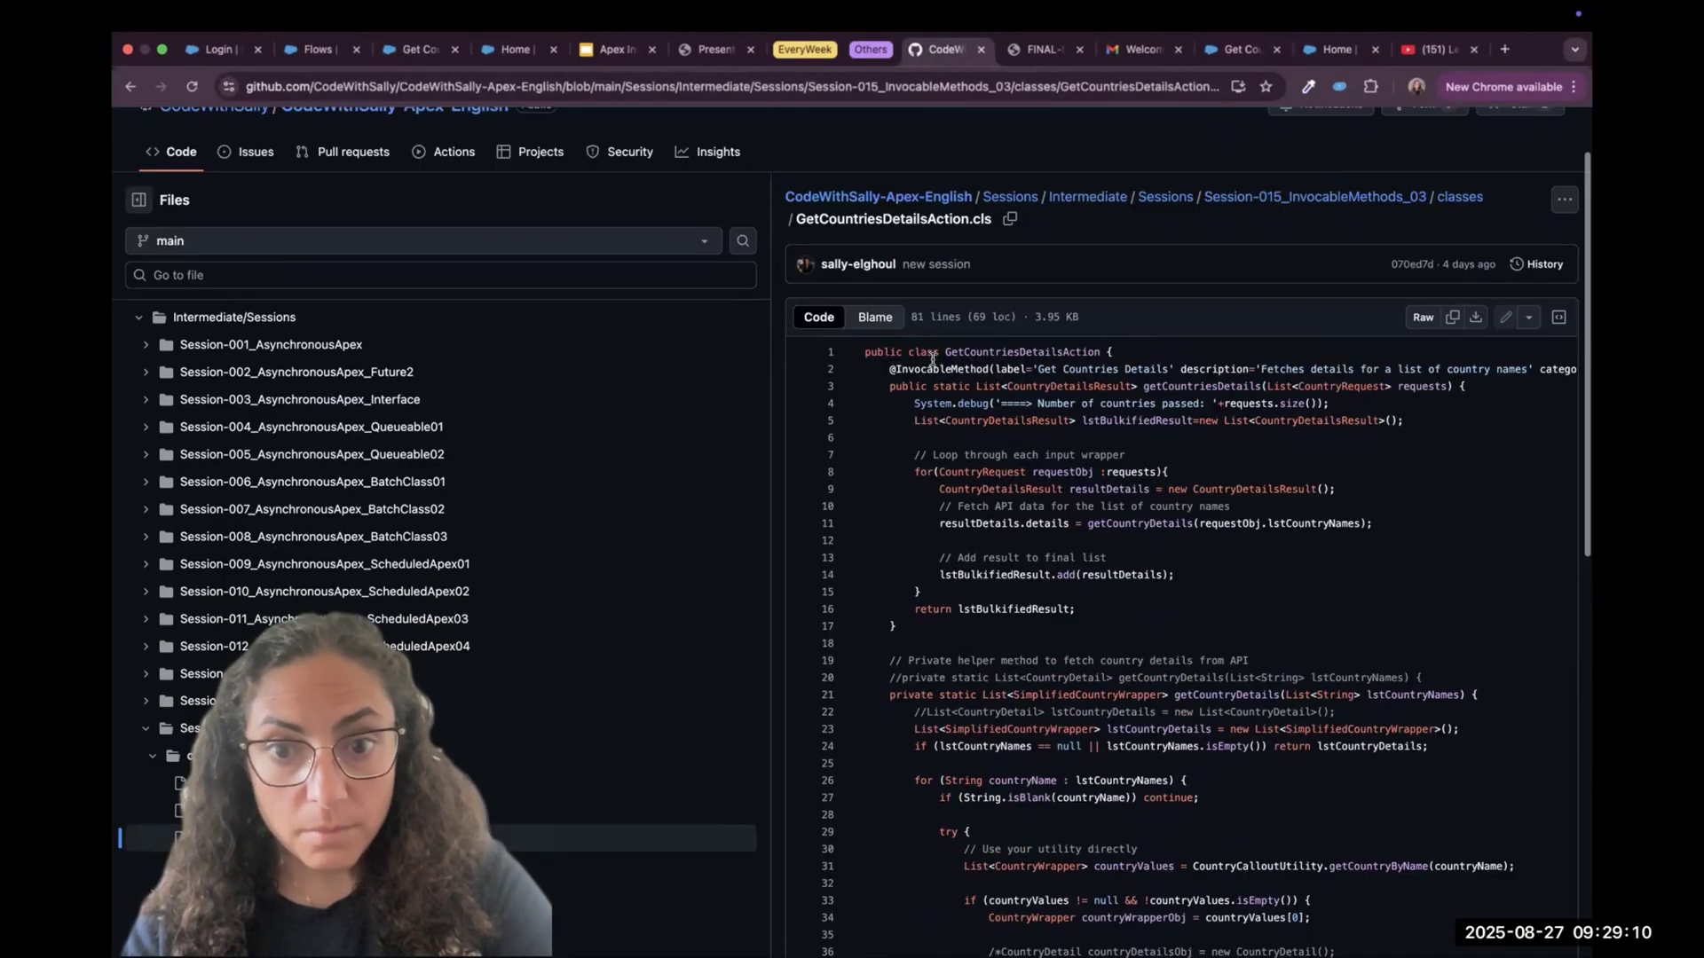
{"action": "left_click", "coordinate": [1168, 200]}
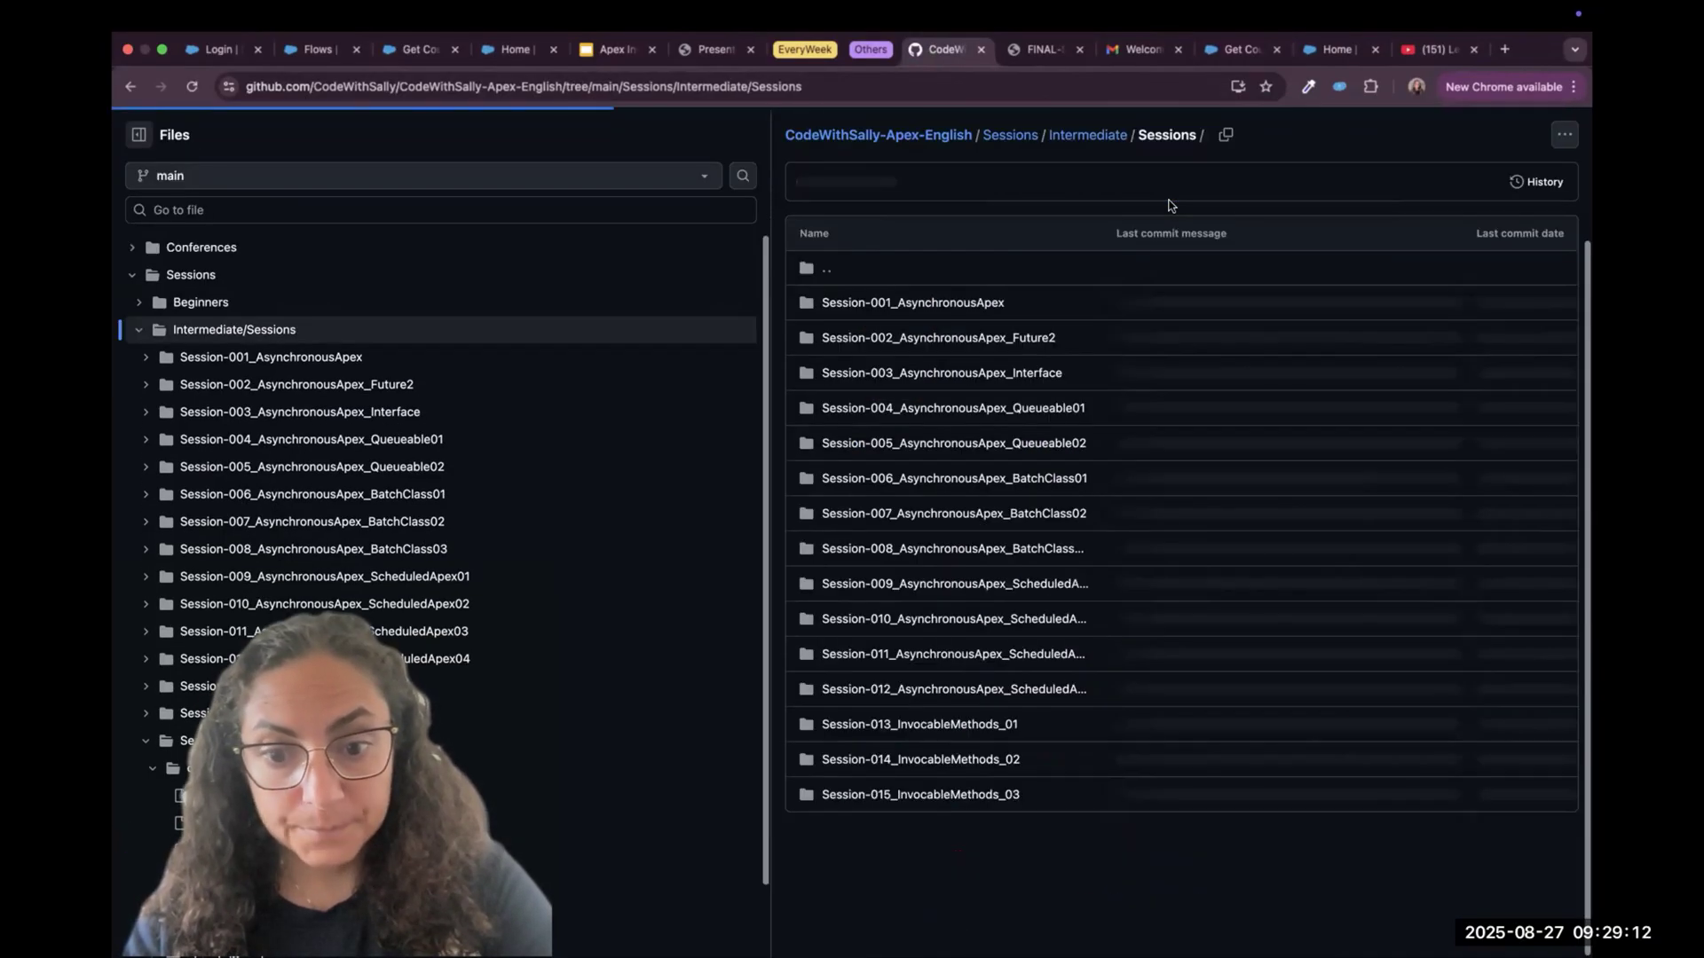
{"action": "left_click", "coordinate": [942, 795]}
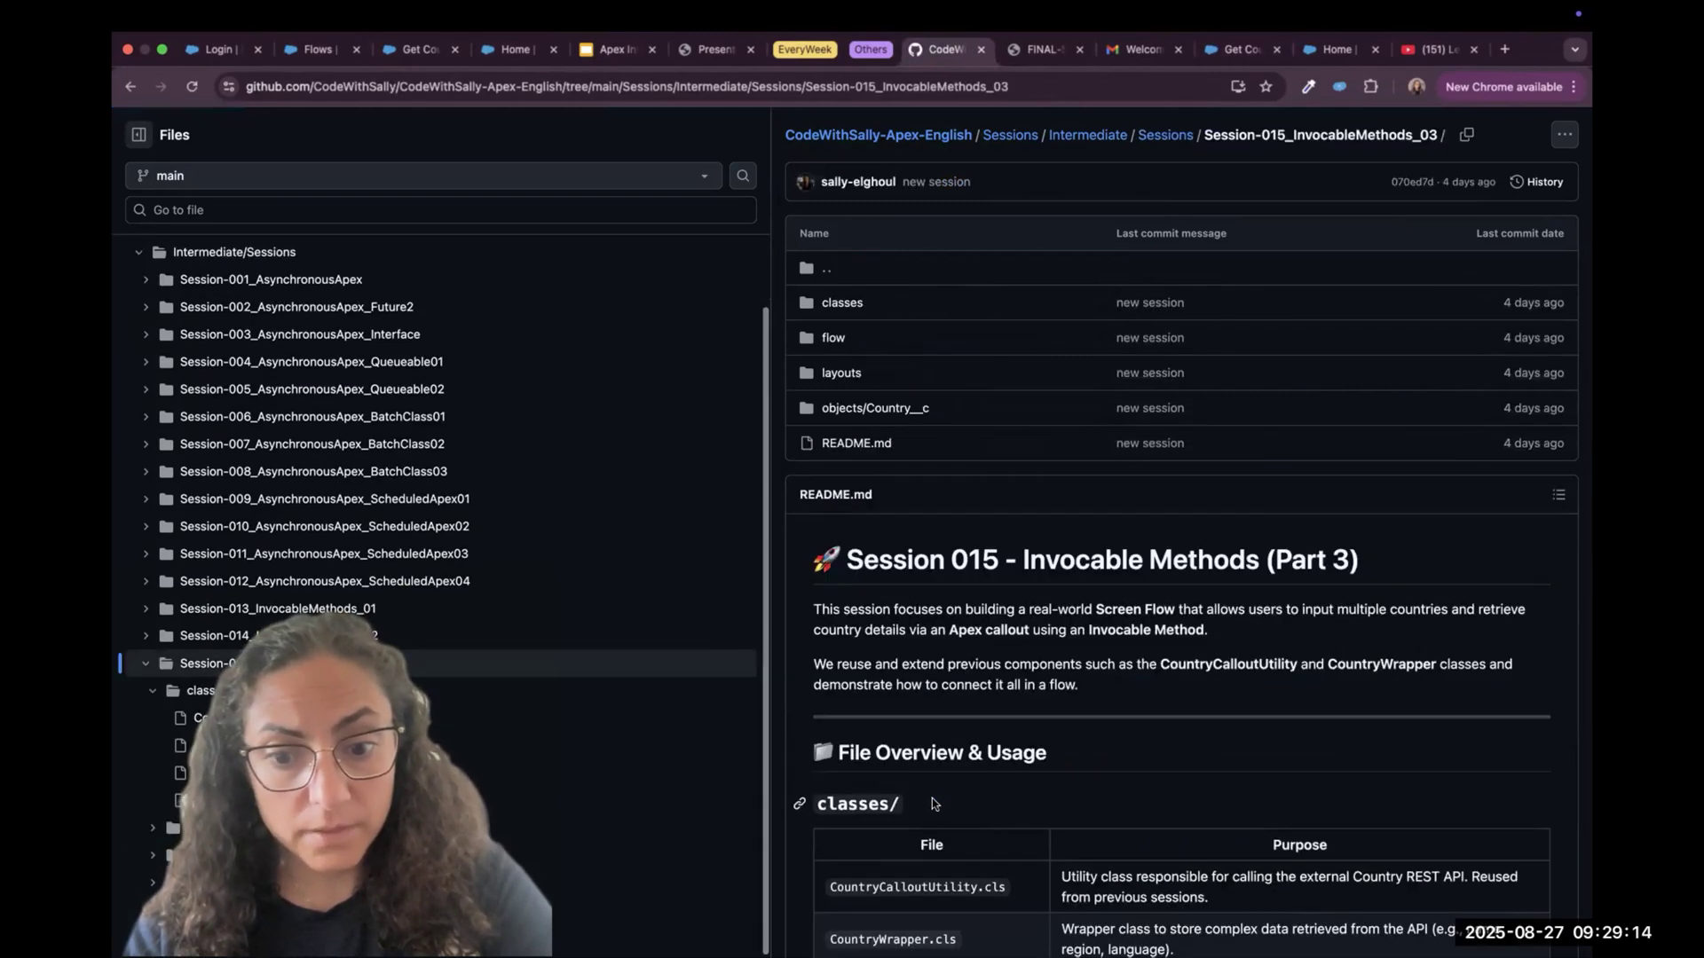
{"action": "scroll", "coordinate": [932, 797], "scroll_direction": "down", "scroll_amount": 5}
{"action": "scroll", "coordinate": [931, 797], "scroll_direction": "down", "scroll_amount": 5}
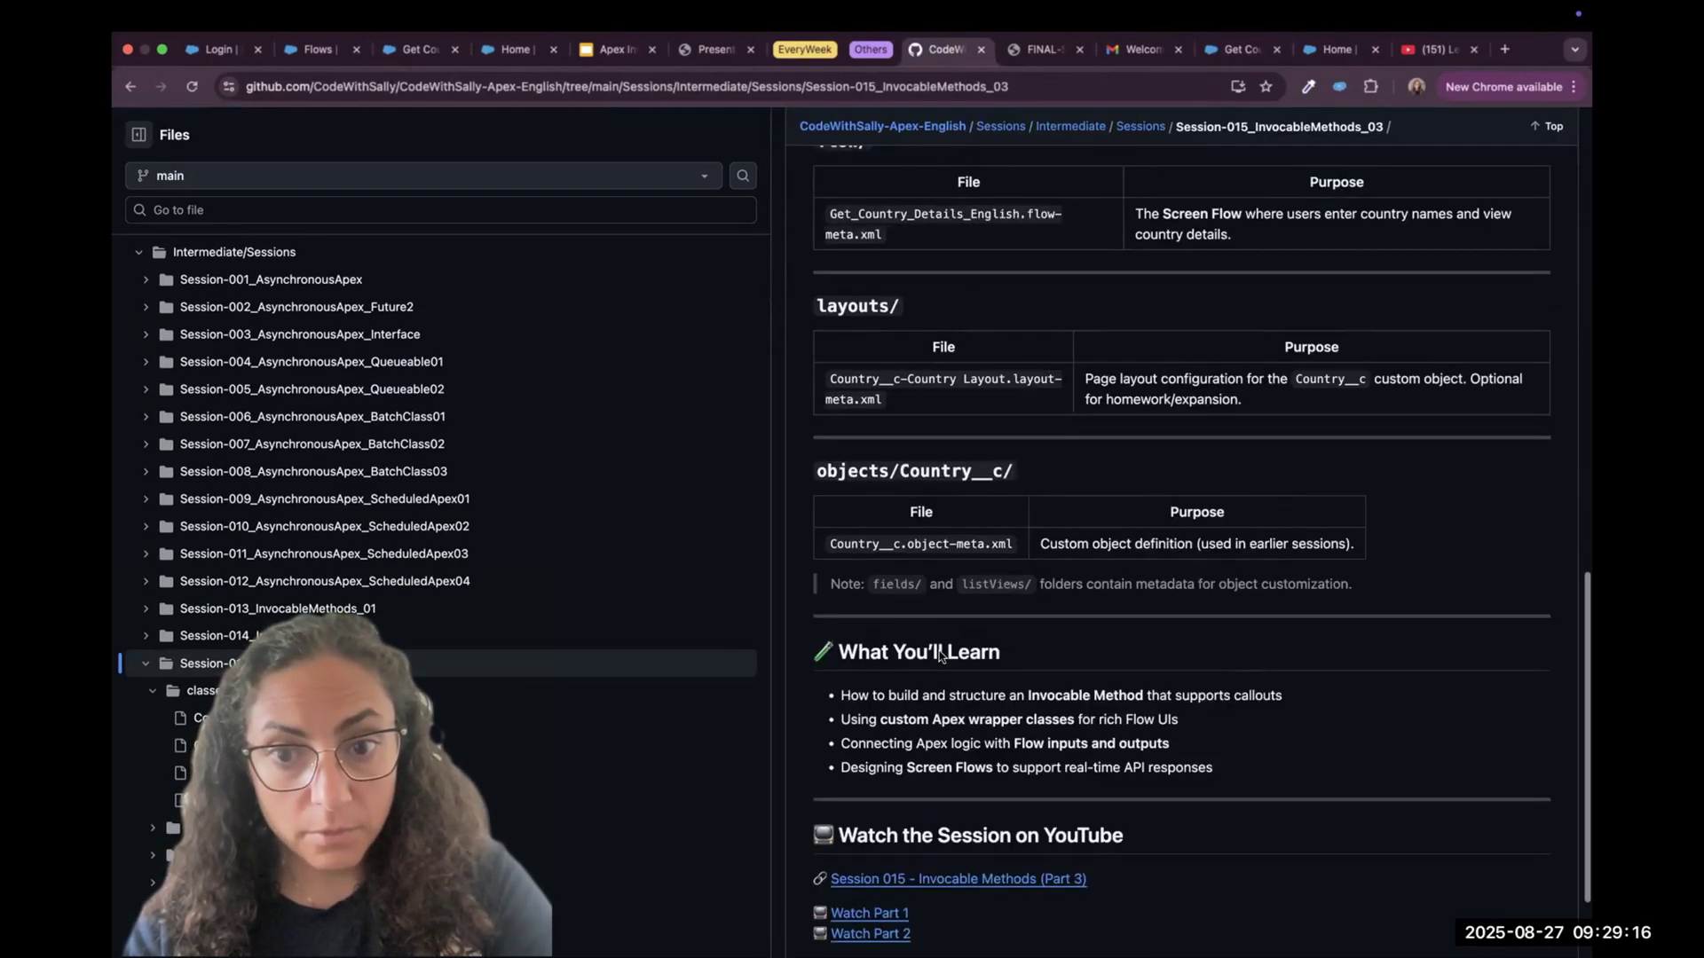
{"action": "scroll", "coordinate": [939, 651], "scroll_direction": "up", "scroll_amount": 15}
{"action": "scroll", "coordinate": [273, 821], "scroll_direction": "down", "scroll_amount": 5}
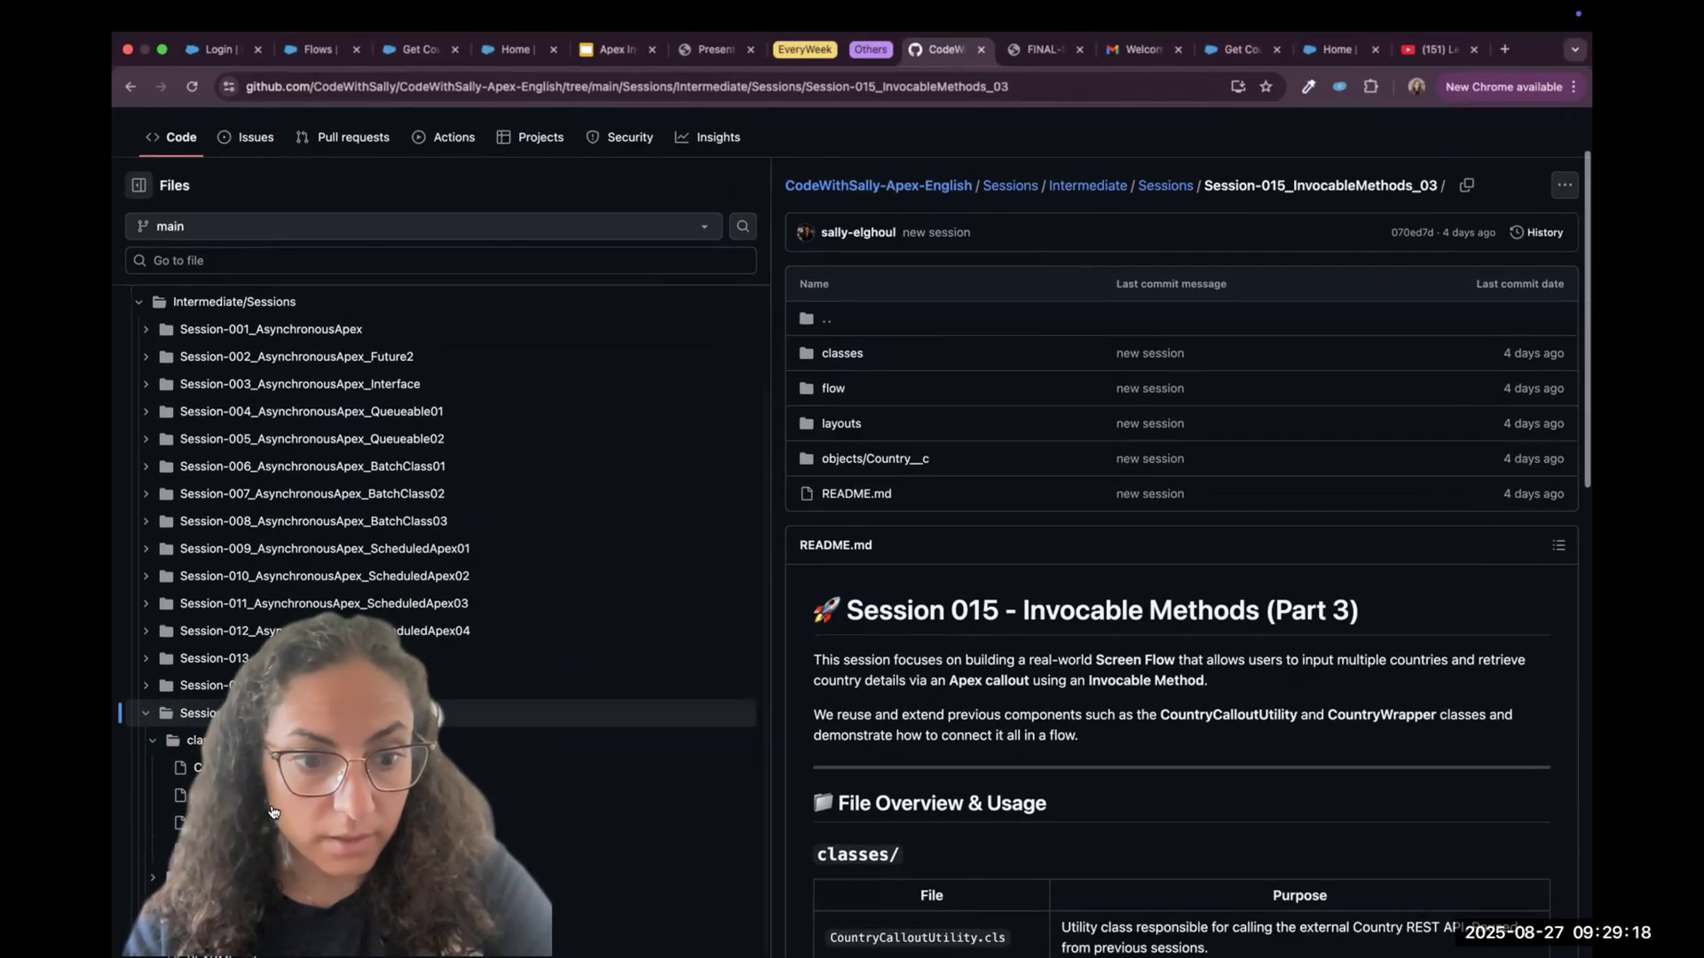
{"action": "left_click", "coordinate": [266, 799]}
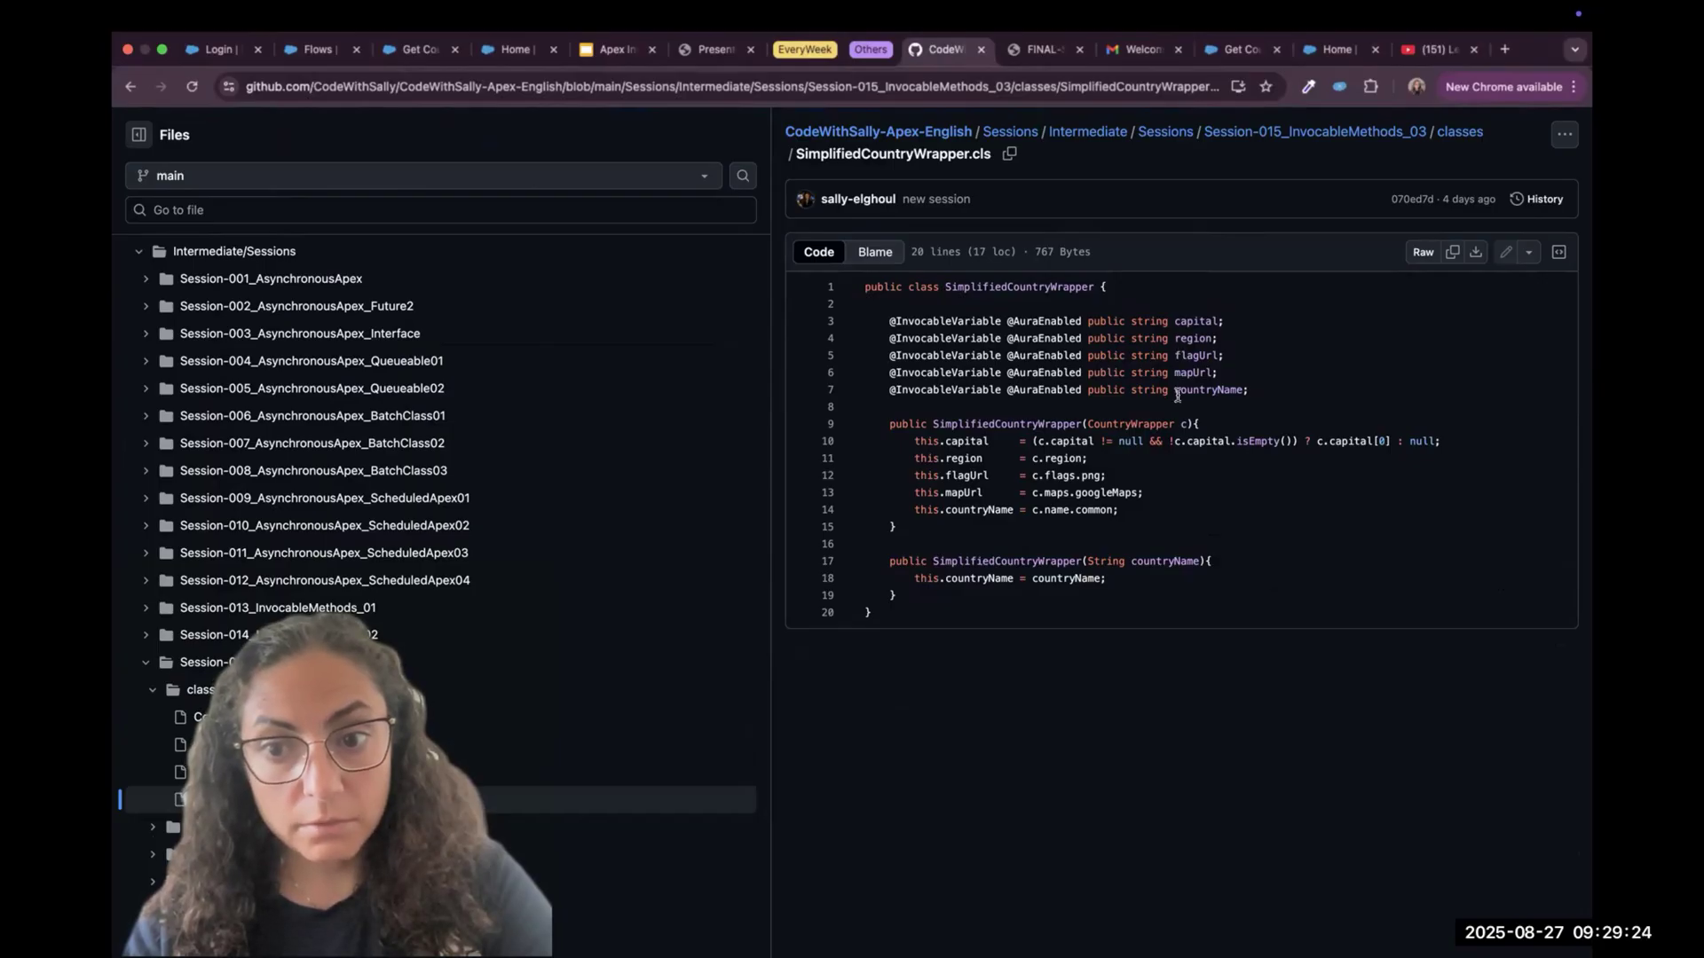
{"action": "left_click", "coordinate": [1249, 52]}
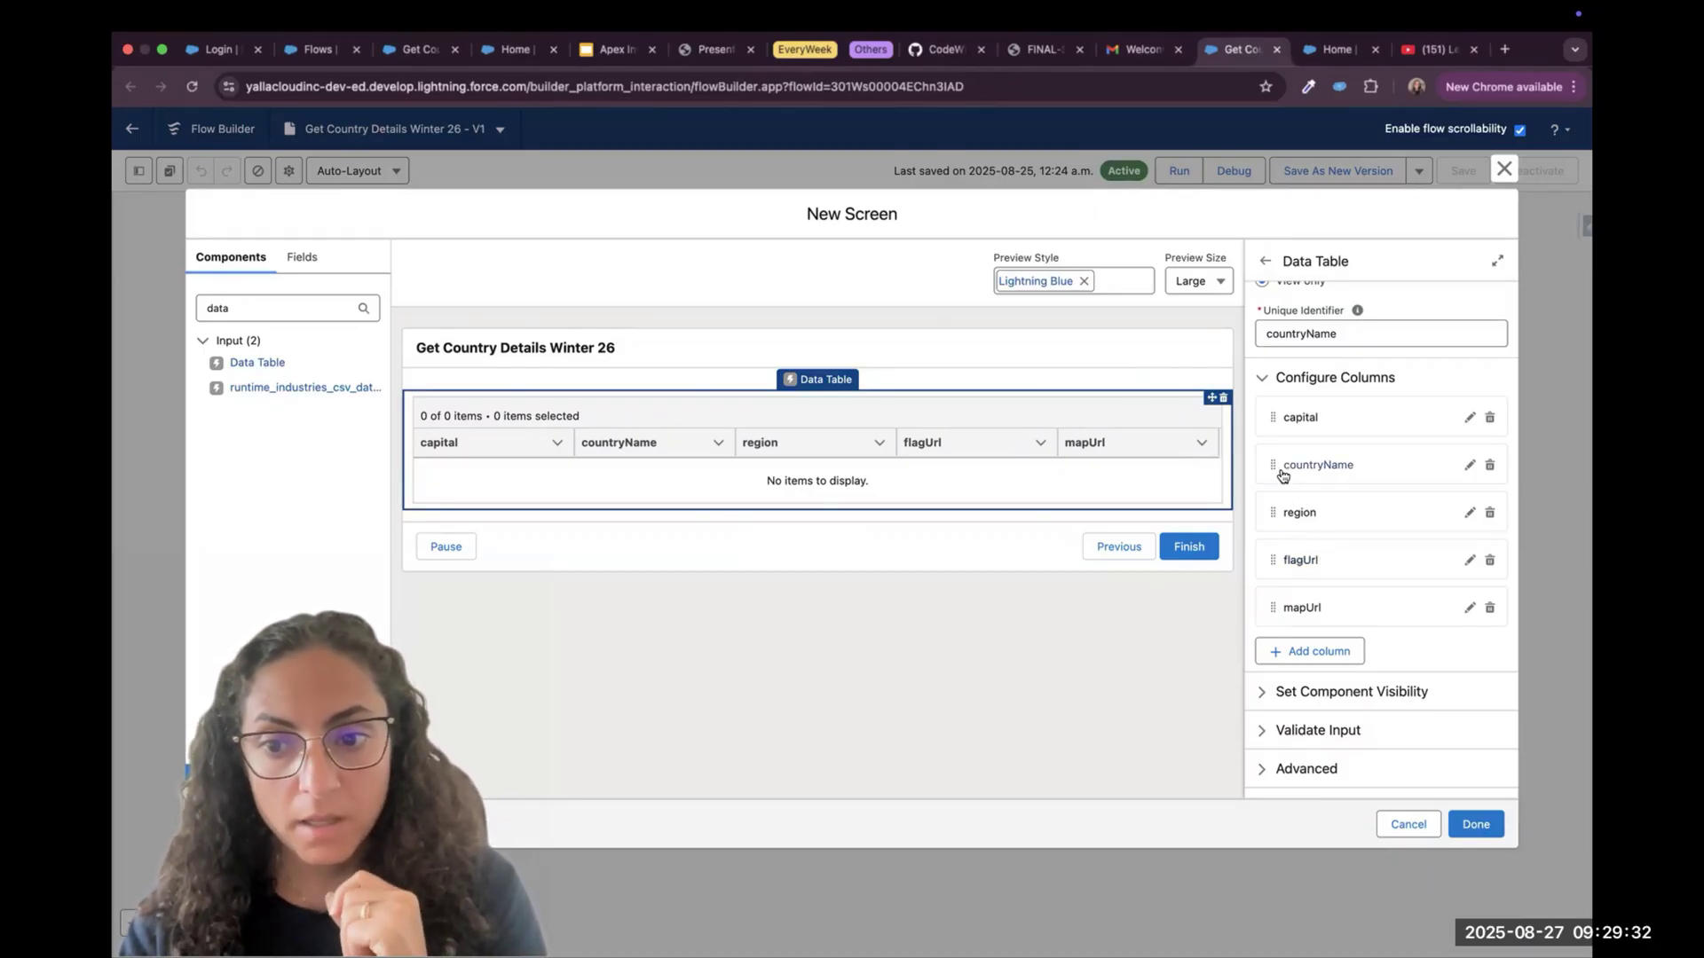
Drag the countryName column above capital so it becomes the first column
{"action": "left_click_drag", "start_coordinate": [1273, 464], "coordinate": [1276, 422]}
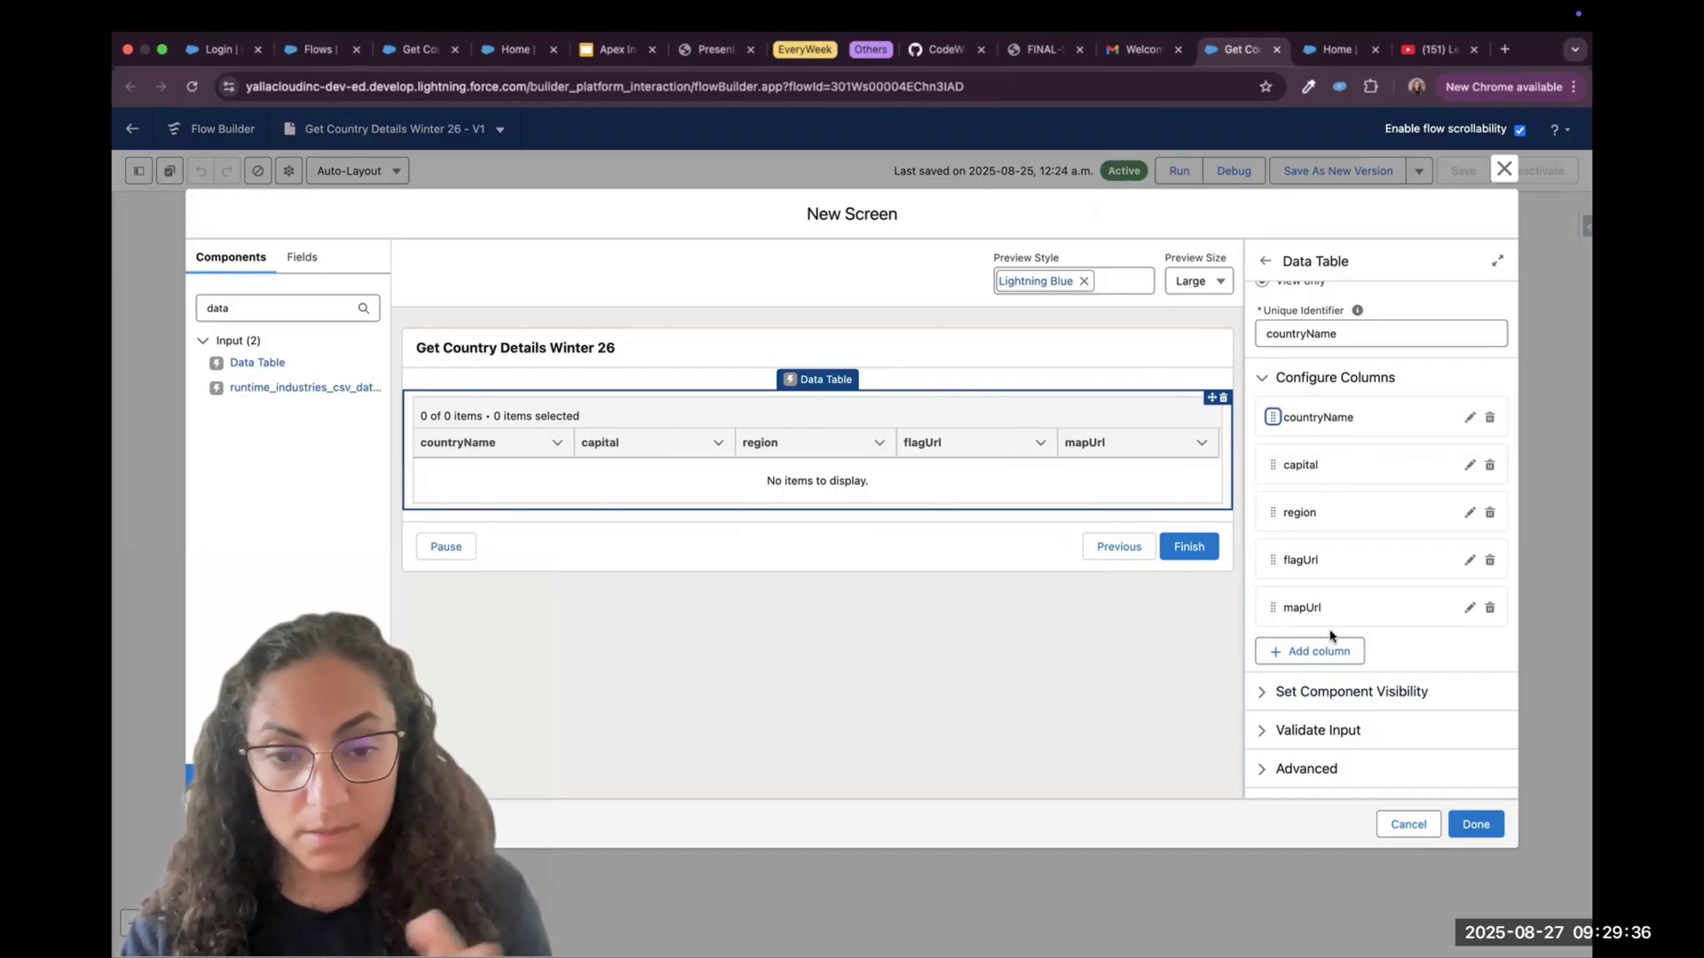
{"action": "scroll", "coordinate": [1349, 596], "scroll_direction": "up", "scroll_amount": 3}
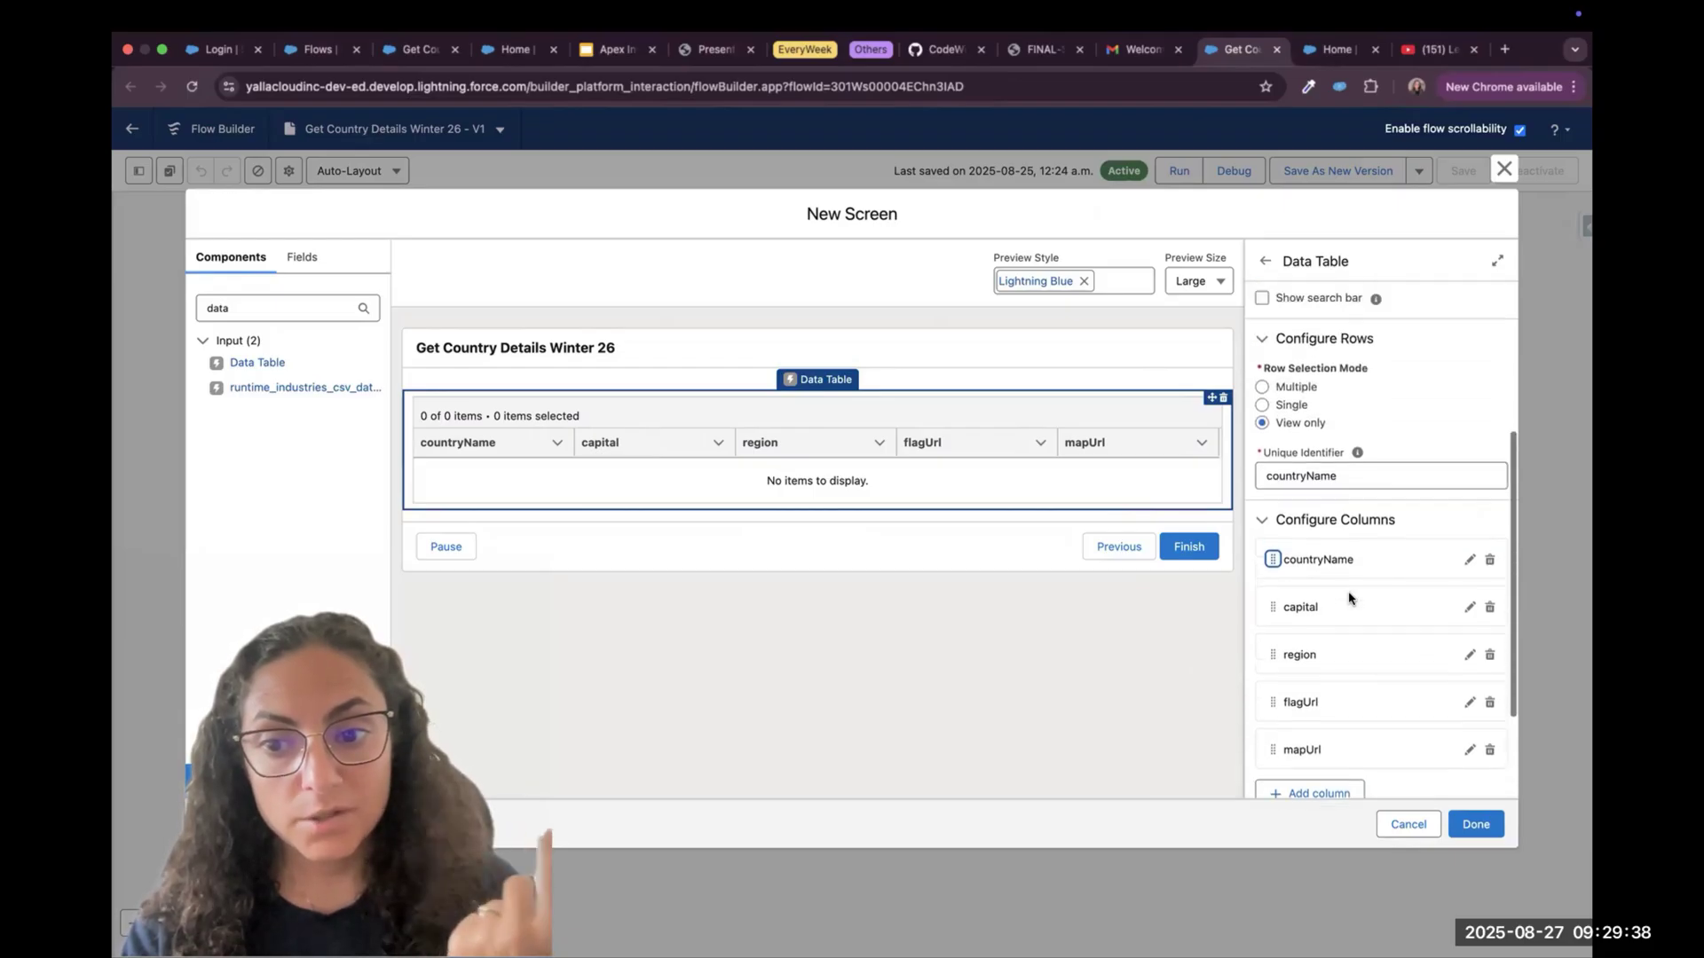
{"action": "scroll", "coordinate": [1353, 497], "scroll_direction": "up", "scroll_amount": 1}
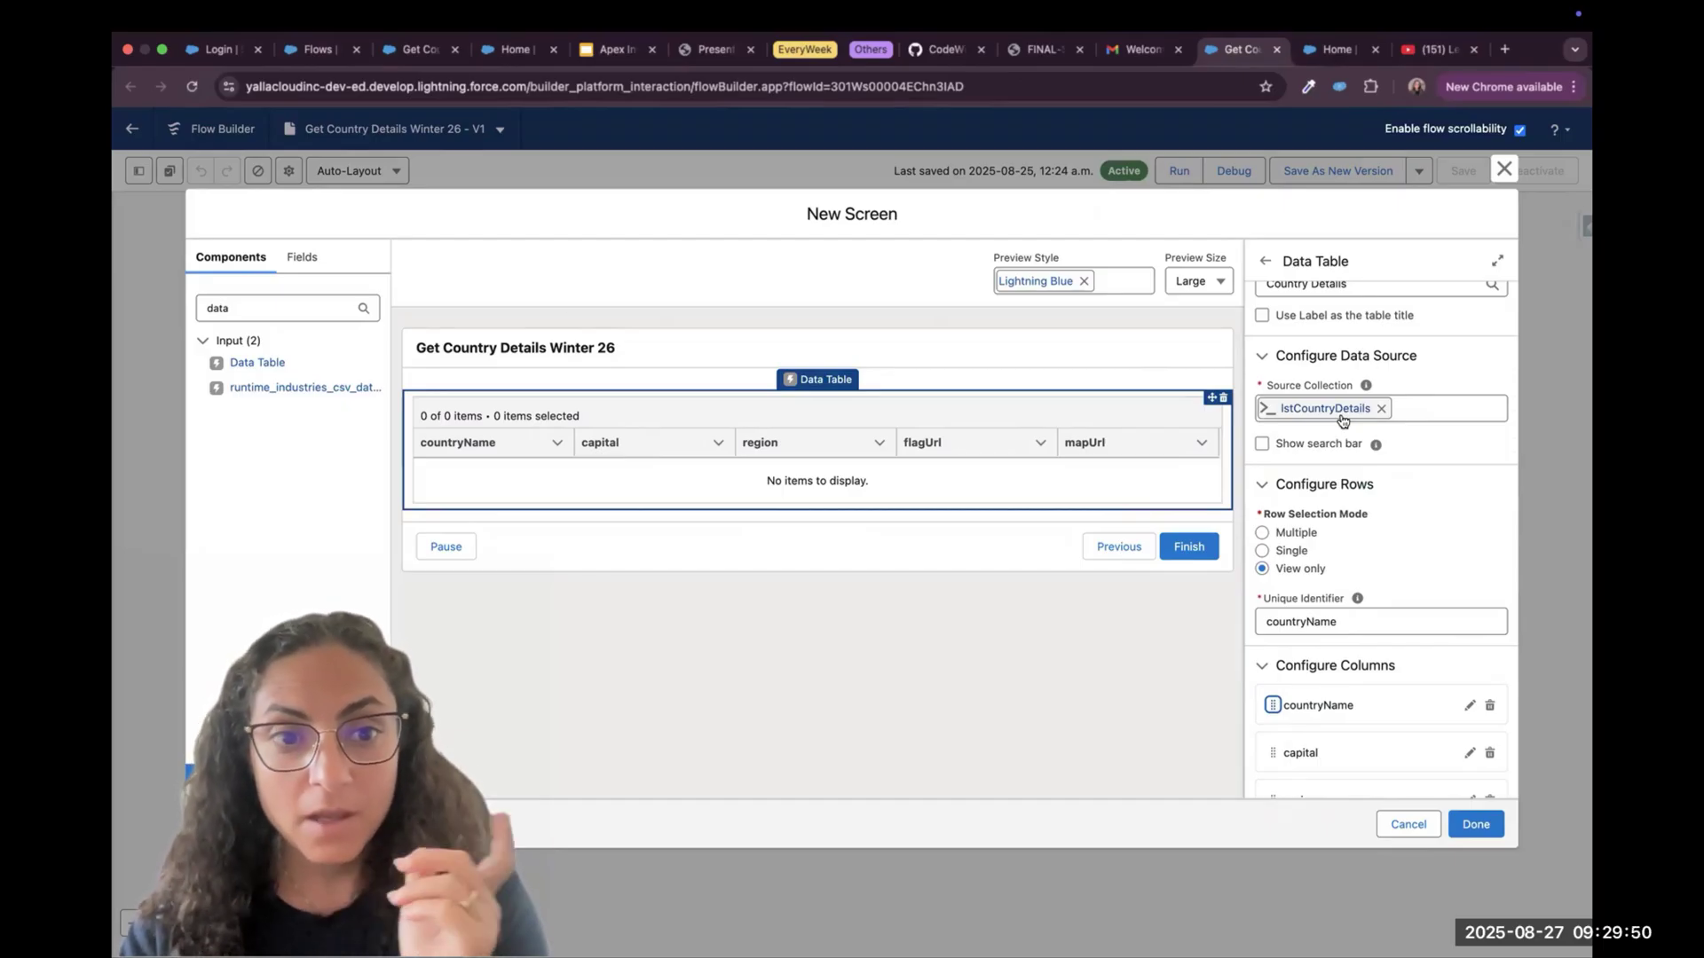
{"action": "left_click", "coordinate": [398, 51]}
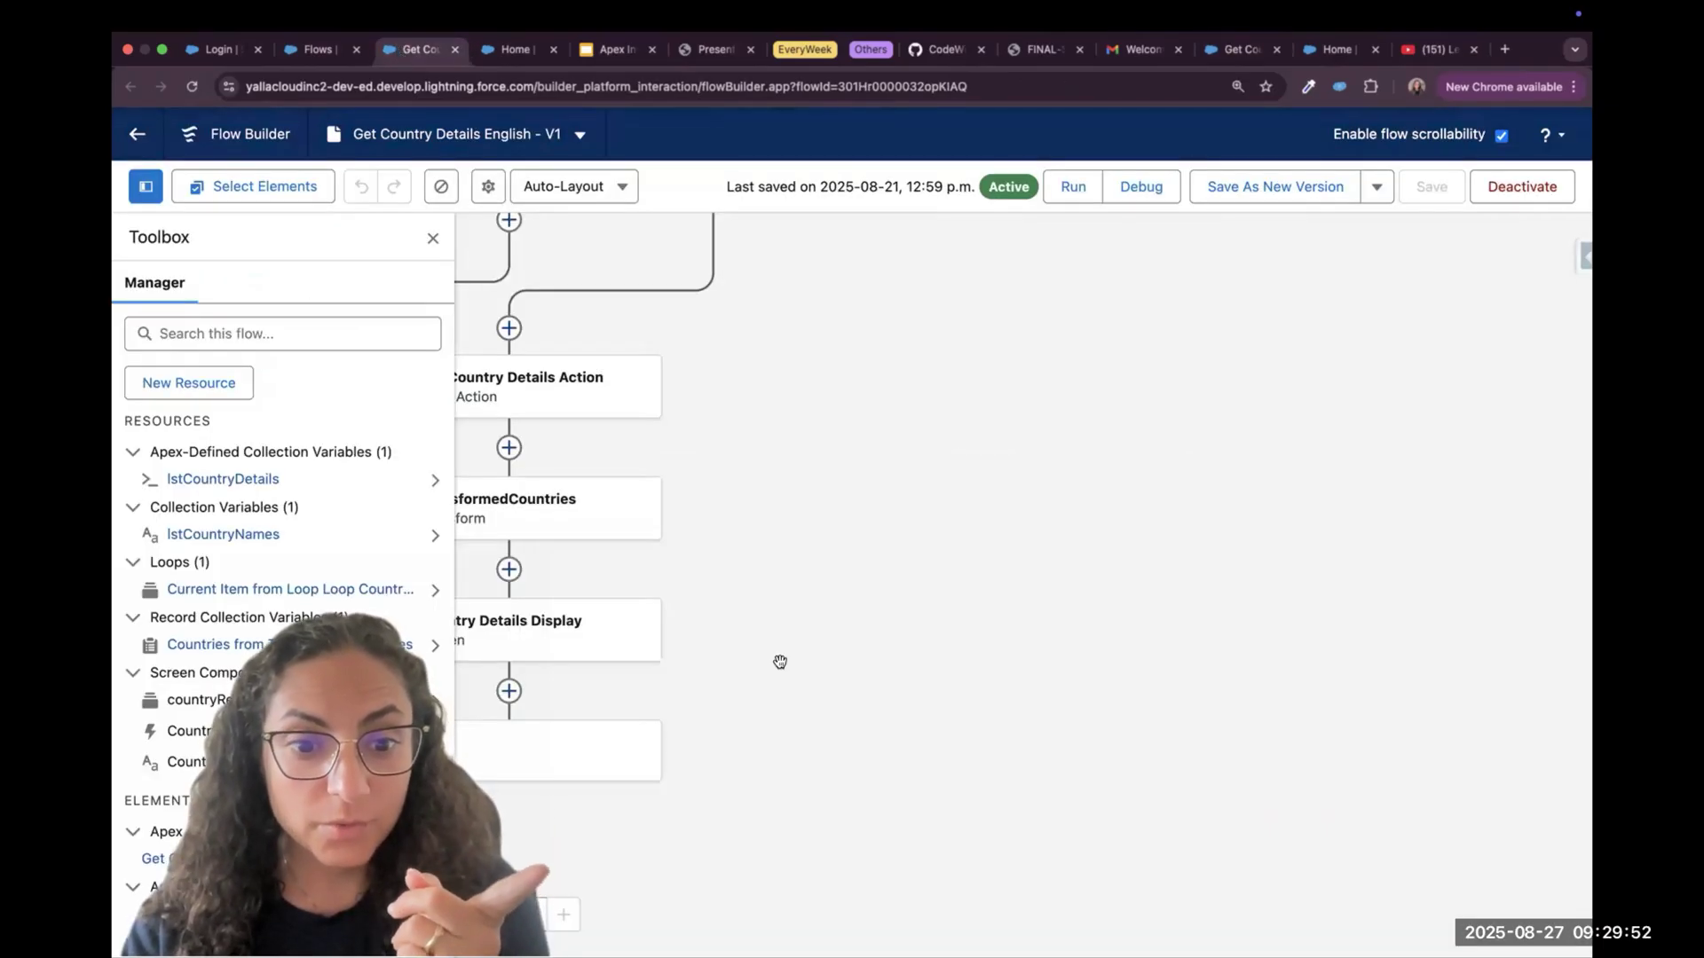
{"action": "double_click", "coordinate": [609, 635]}
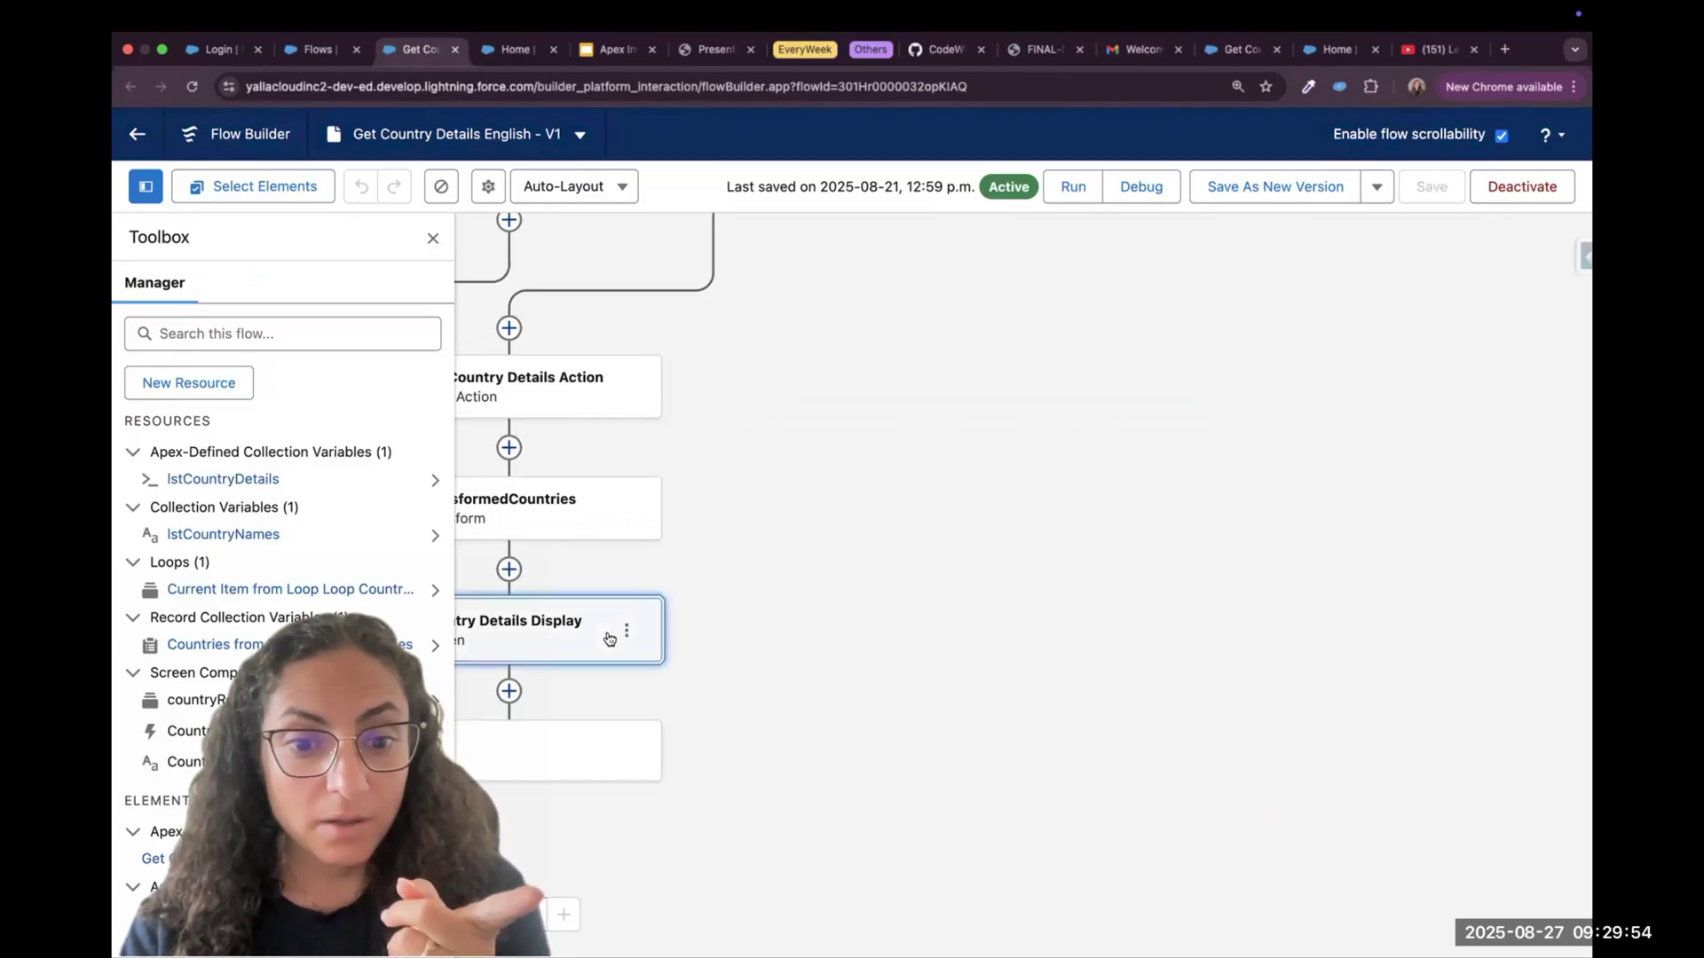
{"action": "scroll", "coordinate": [1293, 560], "scroll_direction": "down", "scroll_amount": 2}
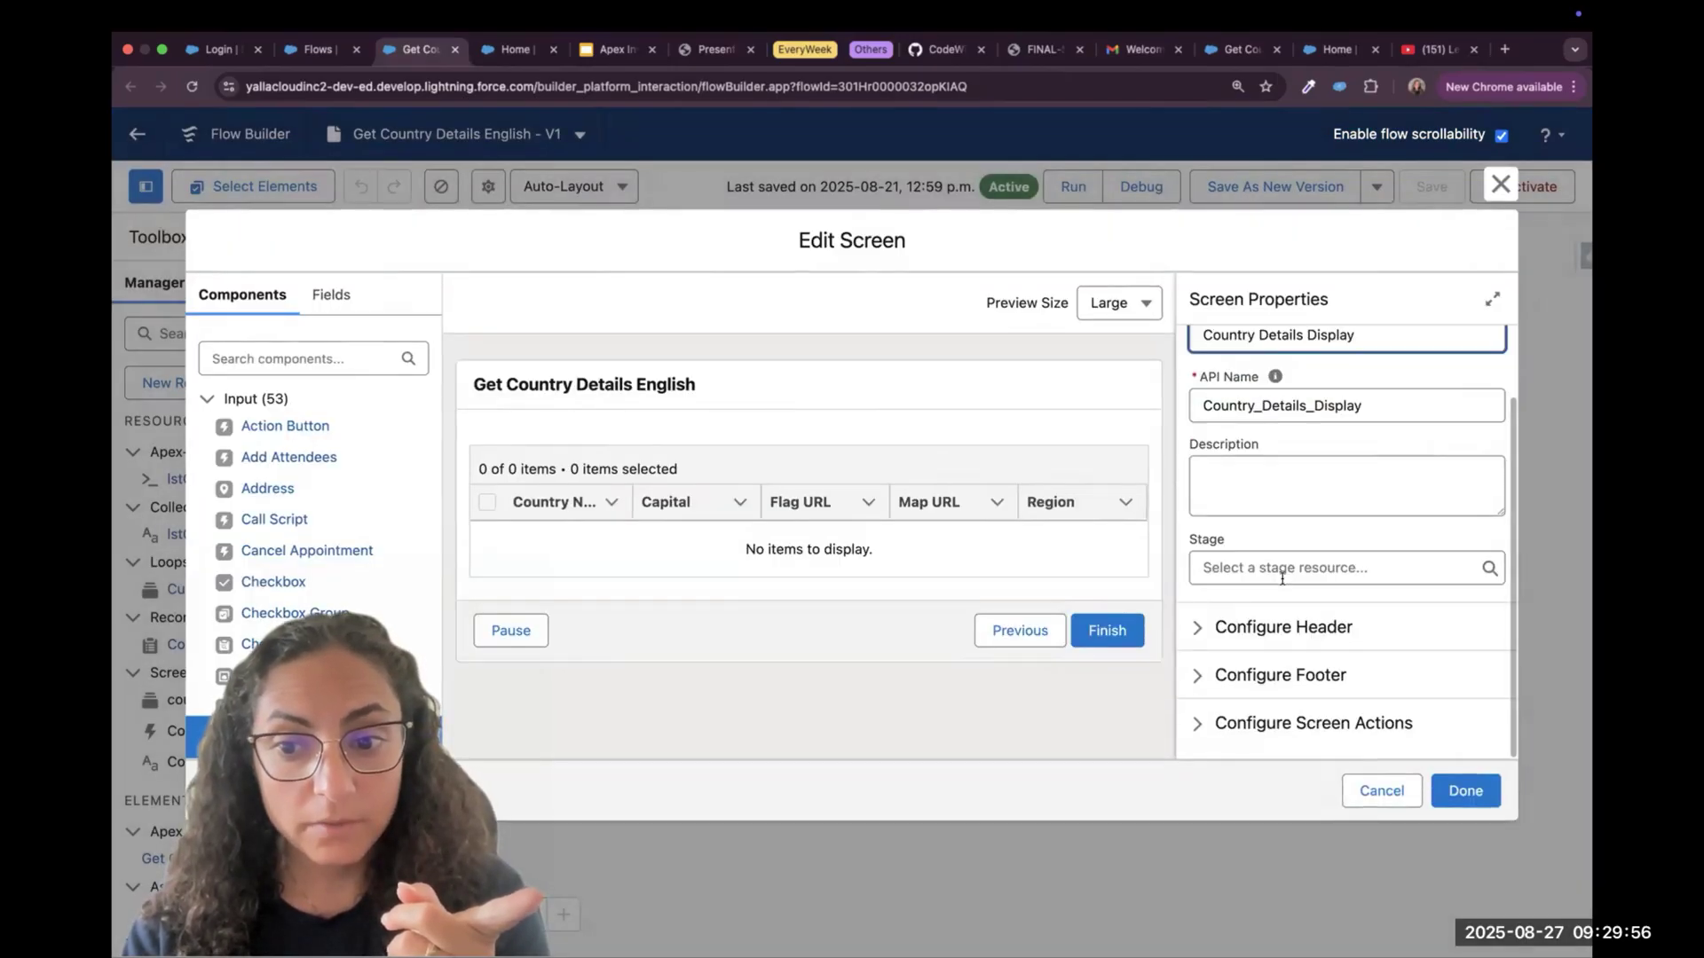
{"action": "left_click", "coordinate": [1059, 473]}
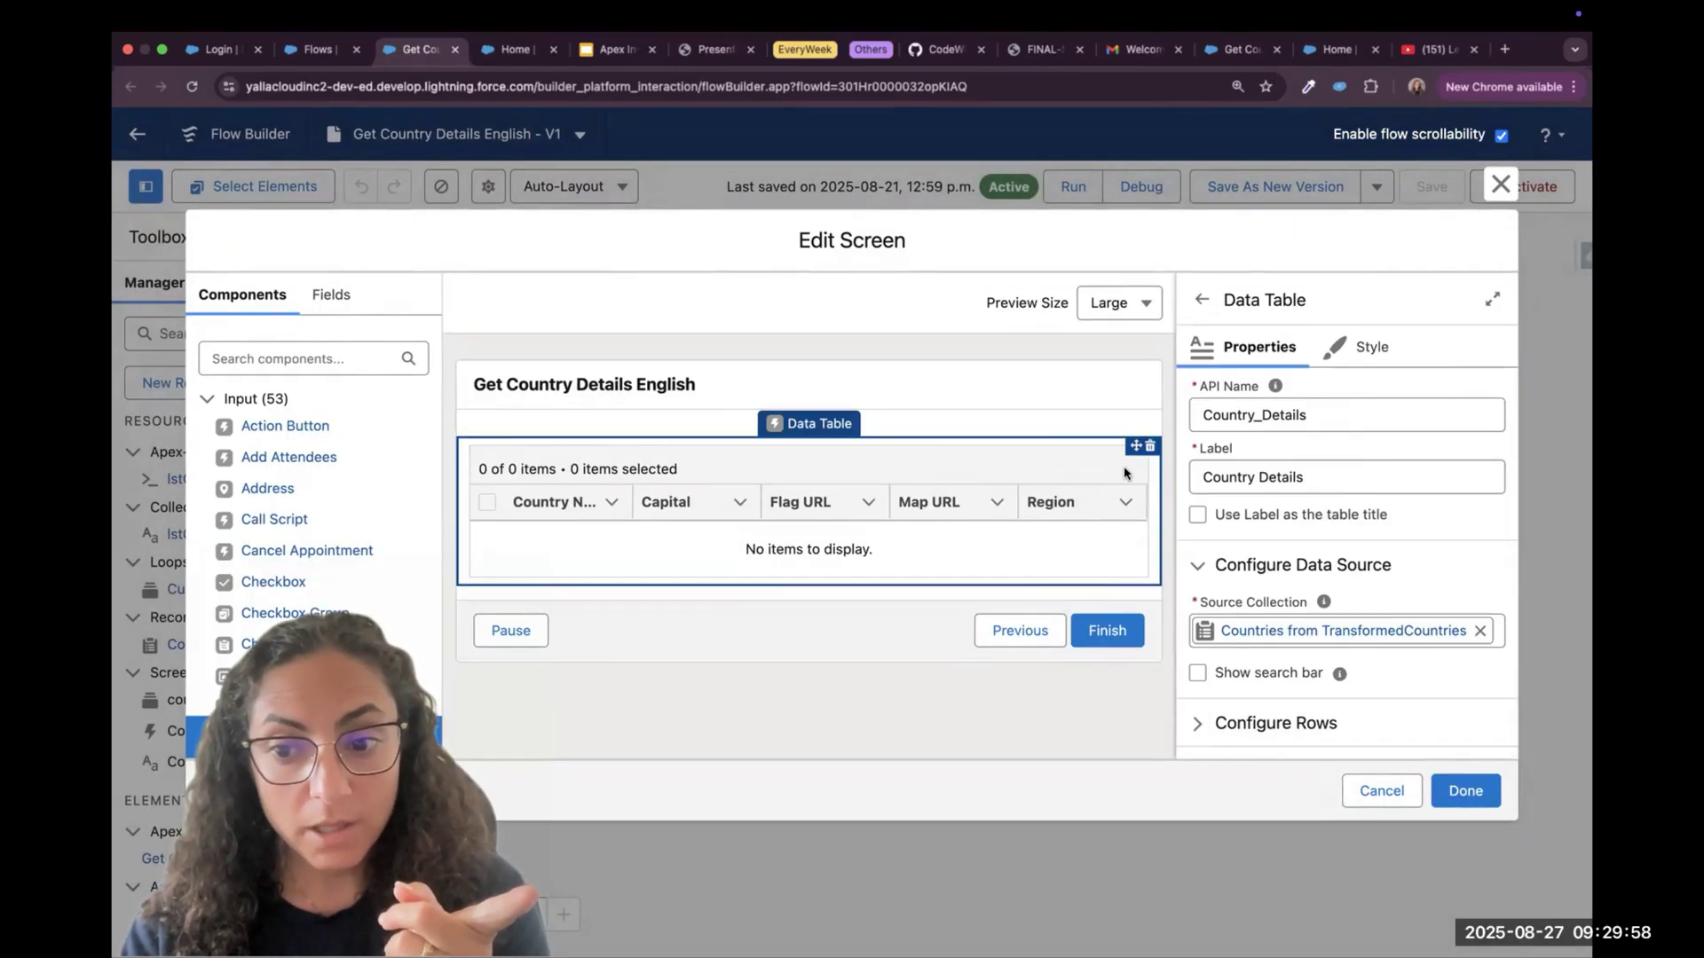
{"action": "left_click", "coordinate": [1455, 631]}
{"action": "left_click", "coordinate": [1375, 631]}
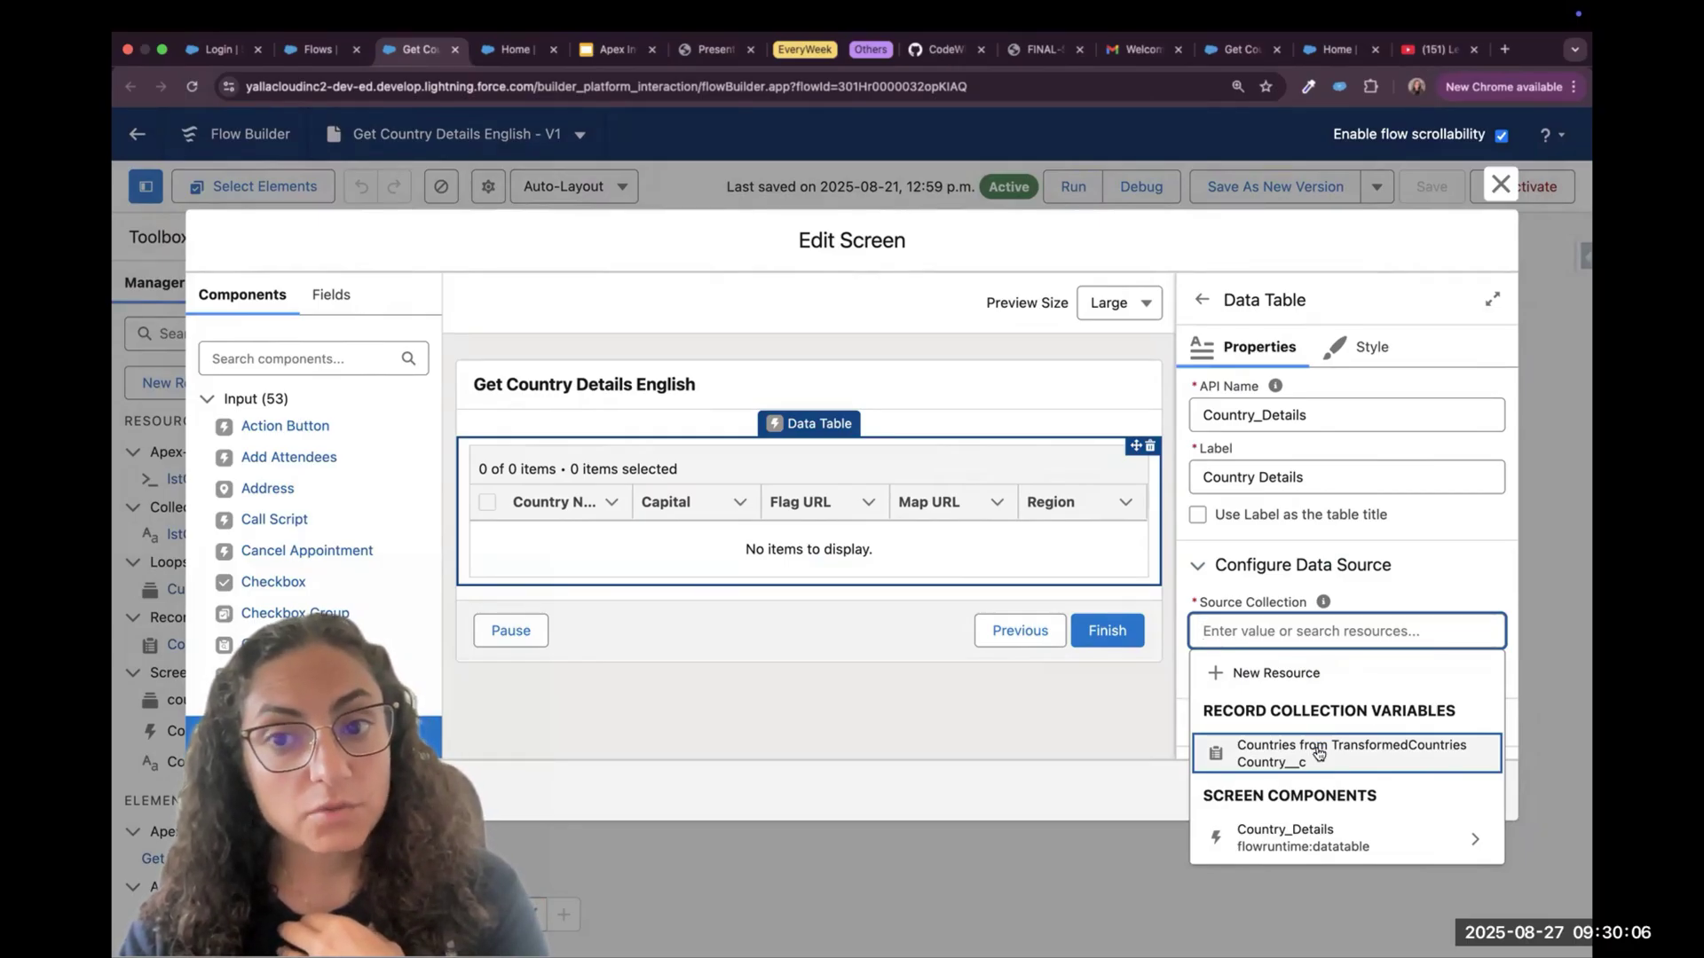
{"action": "left_click", "coordinate": [1226, 52]}
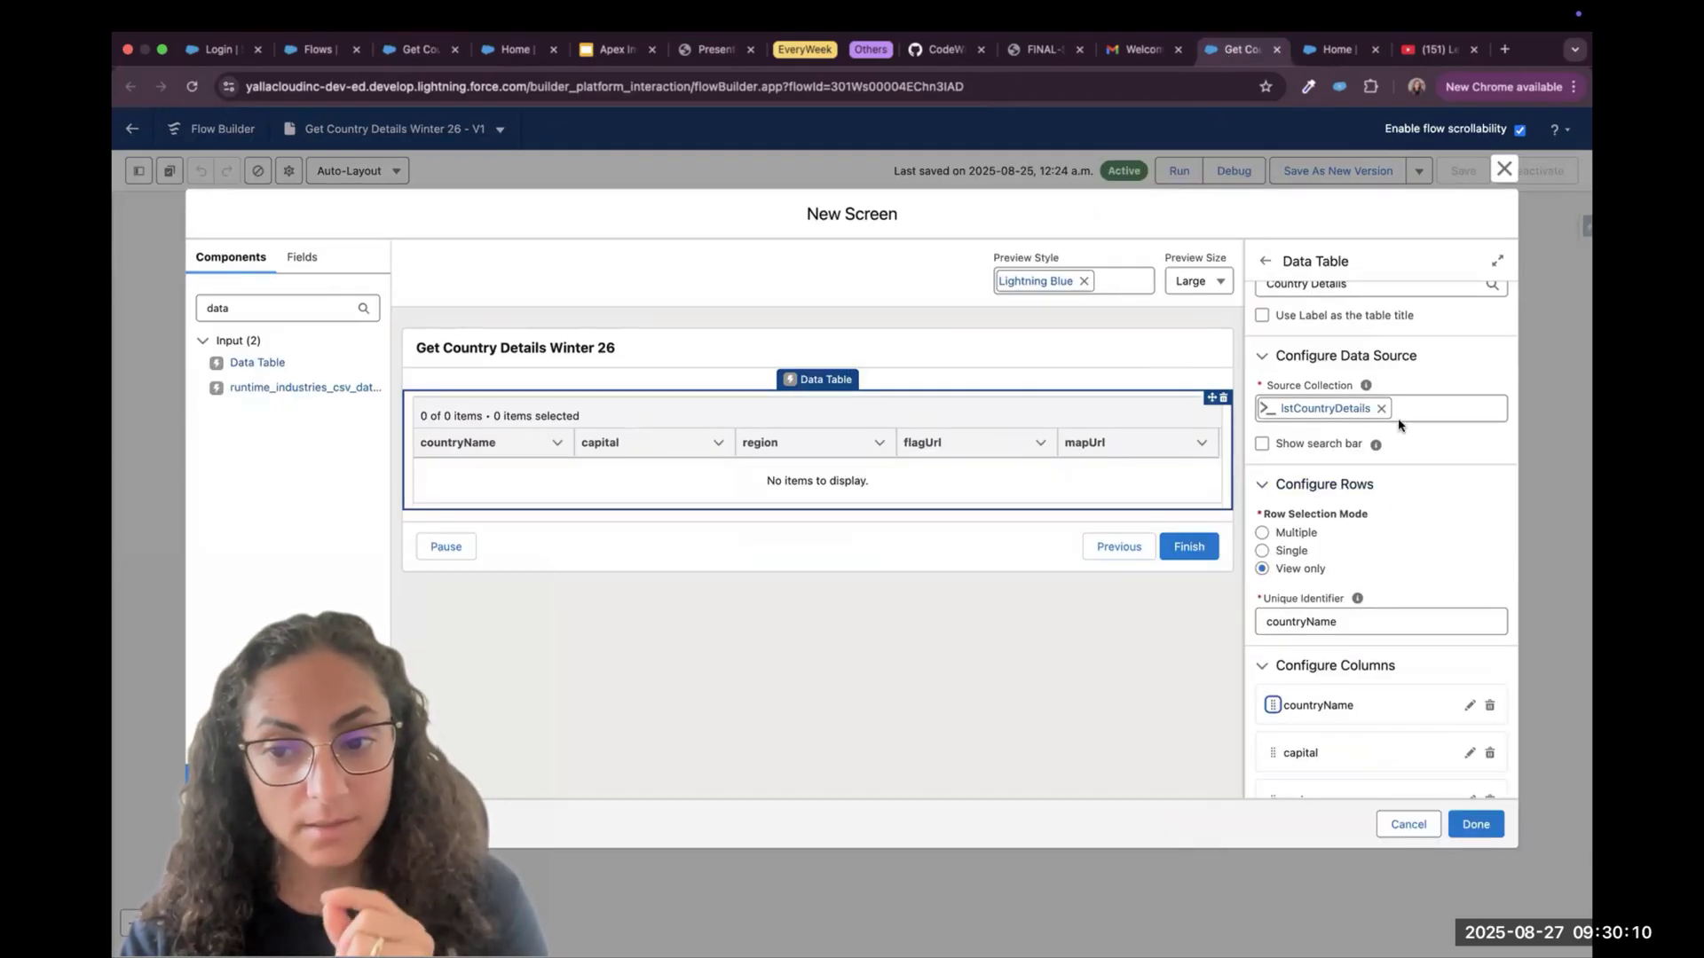
Save the Winter 26 flow as new version 2 and activate it
{"action": "left_click", "coordinate": [1476, 825]}
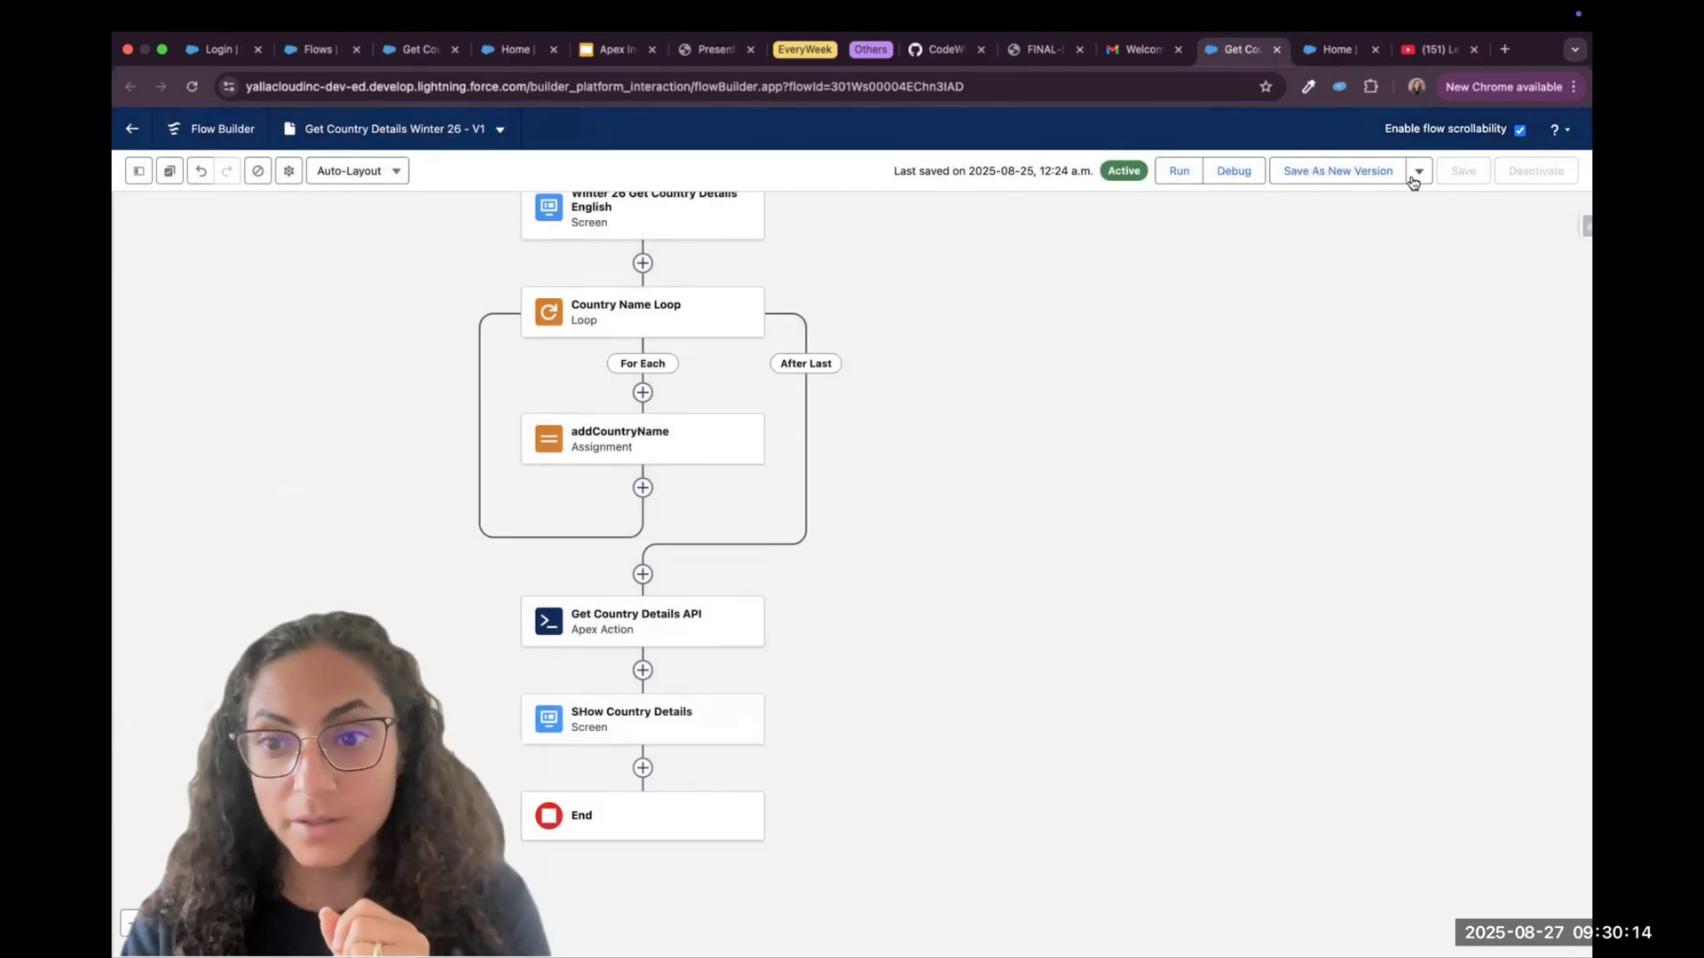
{"action": "left_click", "coordinate": [1293, 175]}
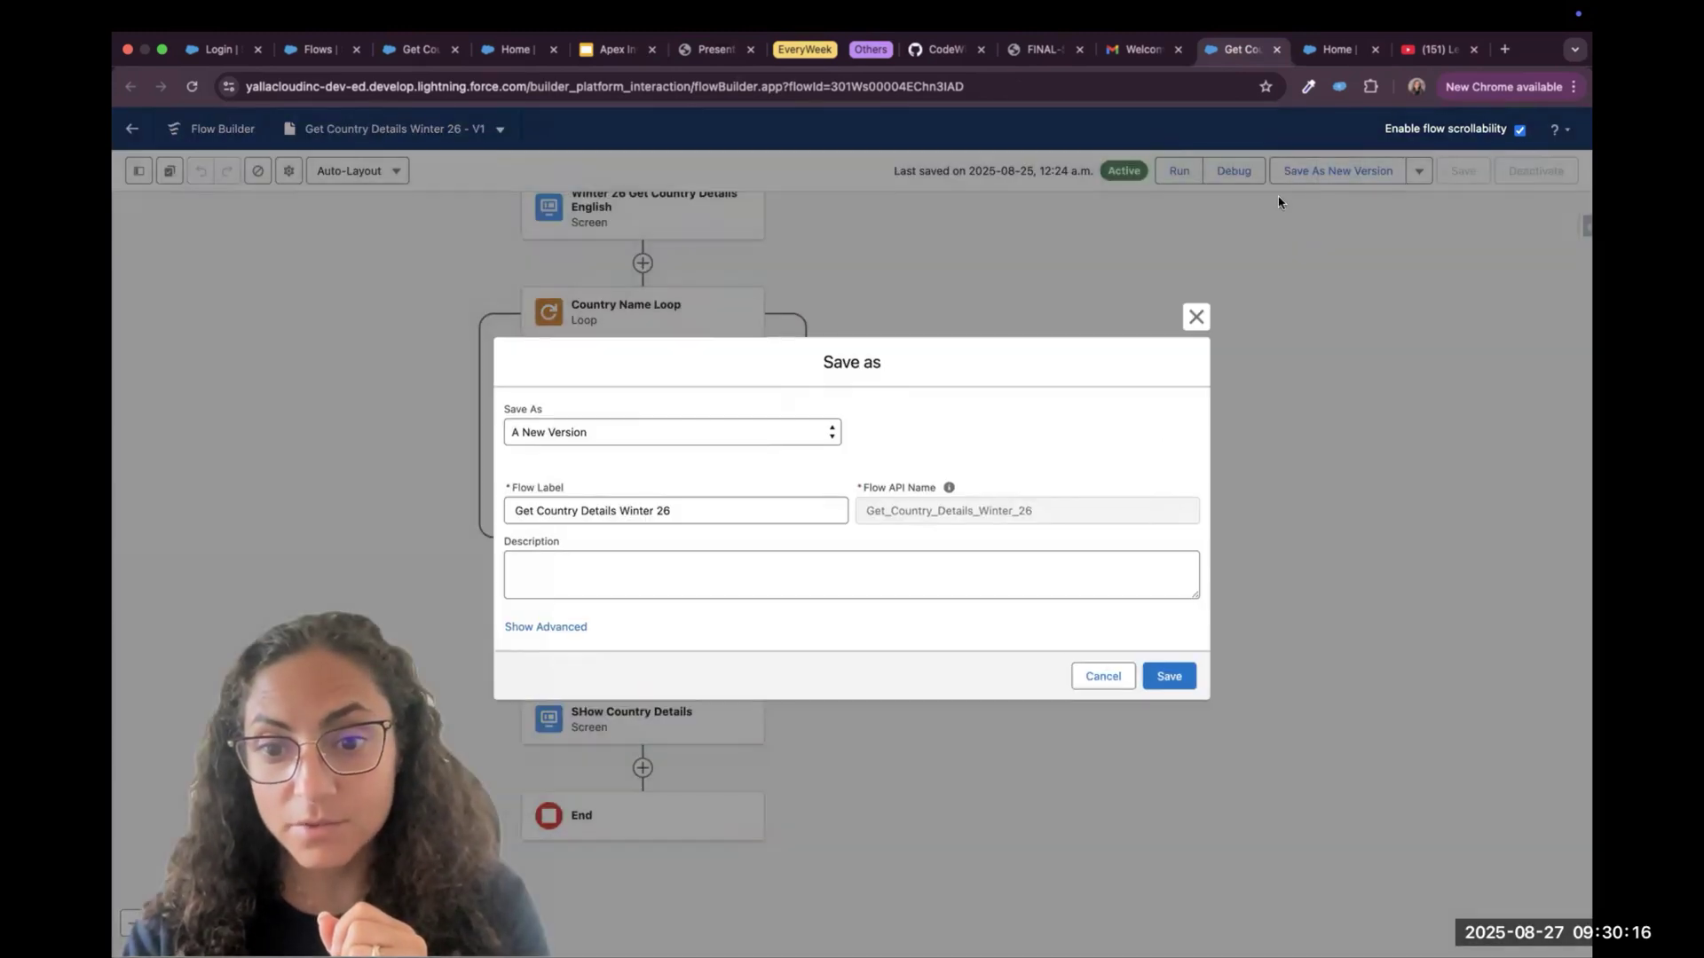
{"action": "left_click", "coordinate": [1179, 677]}
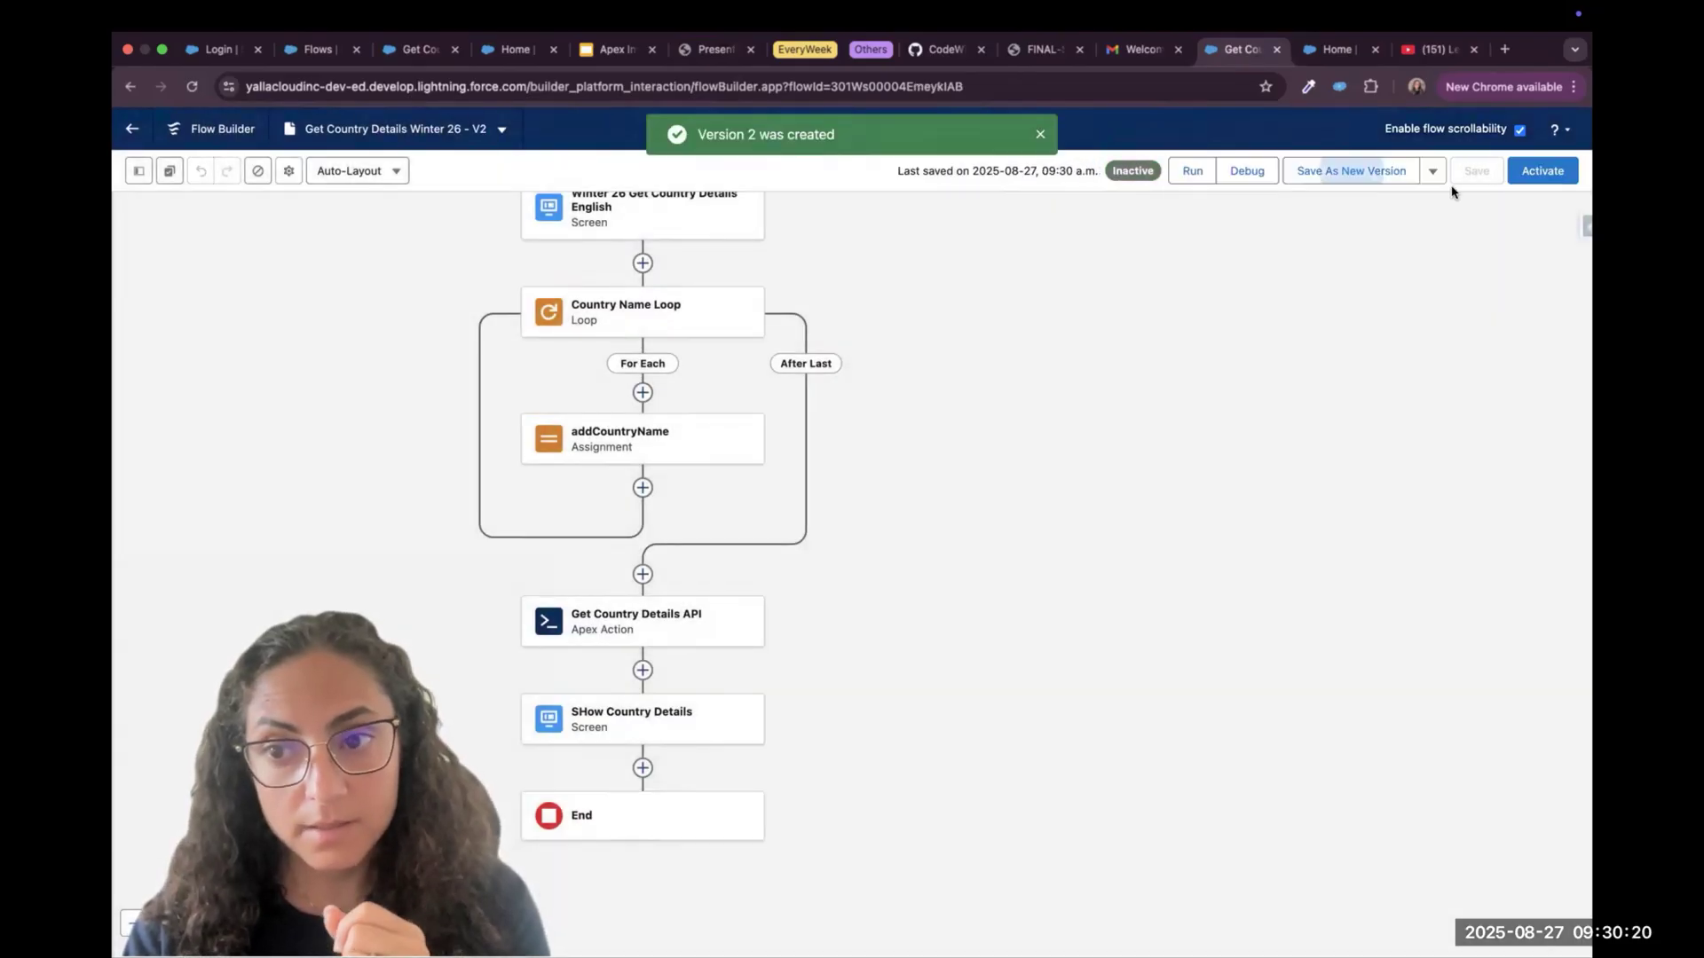
{"action": "left_click", "coordinate": [1542, 172]}
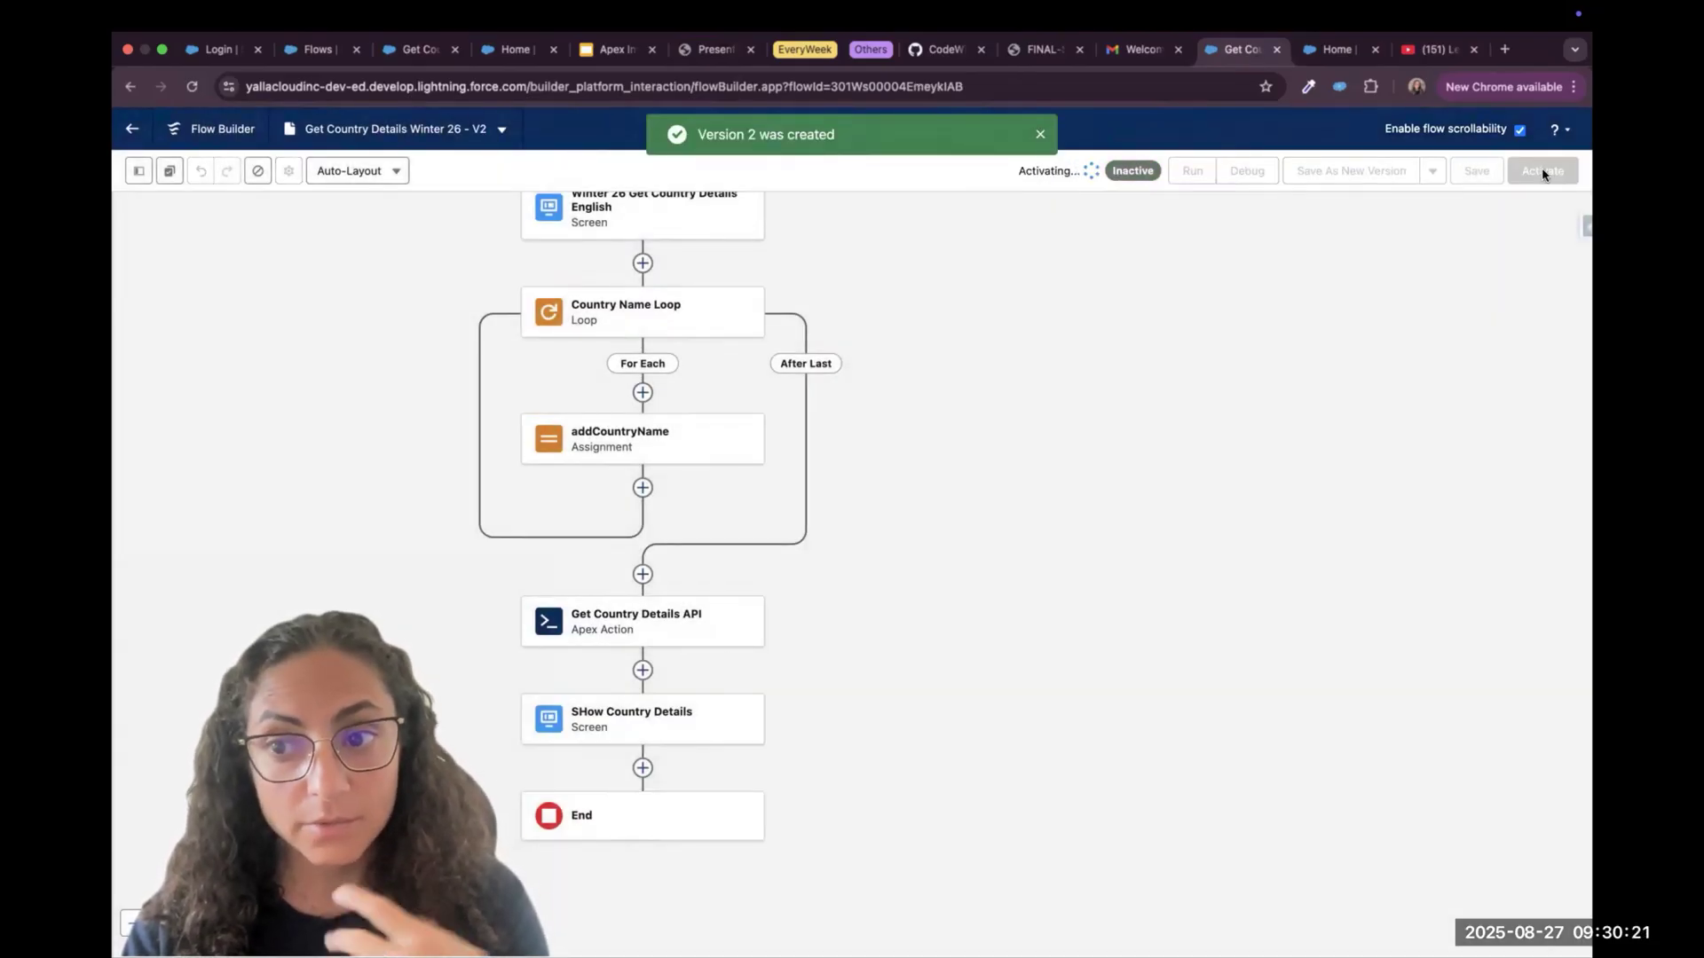
{"action": "left_click", "coordinate": [1312, 53]}
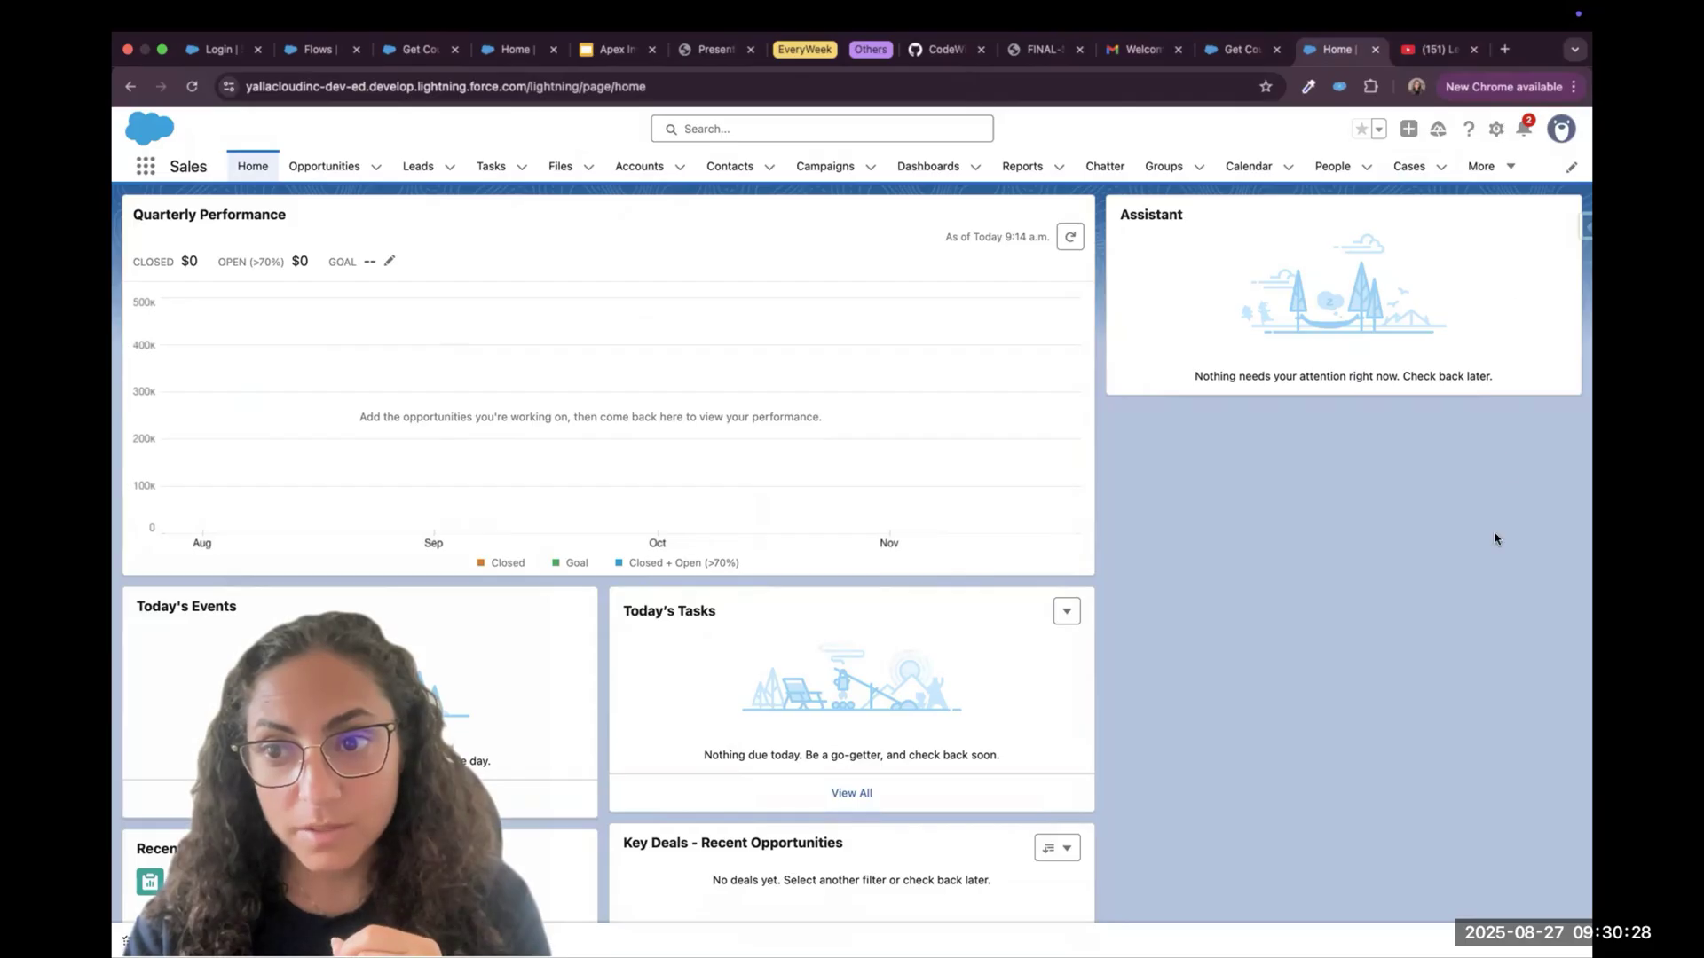
Edit the home page and place a Flow component above Quarterly Performance
{"action": "left_click", "coordinate": [1495, 130]}
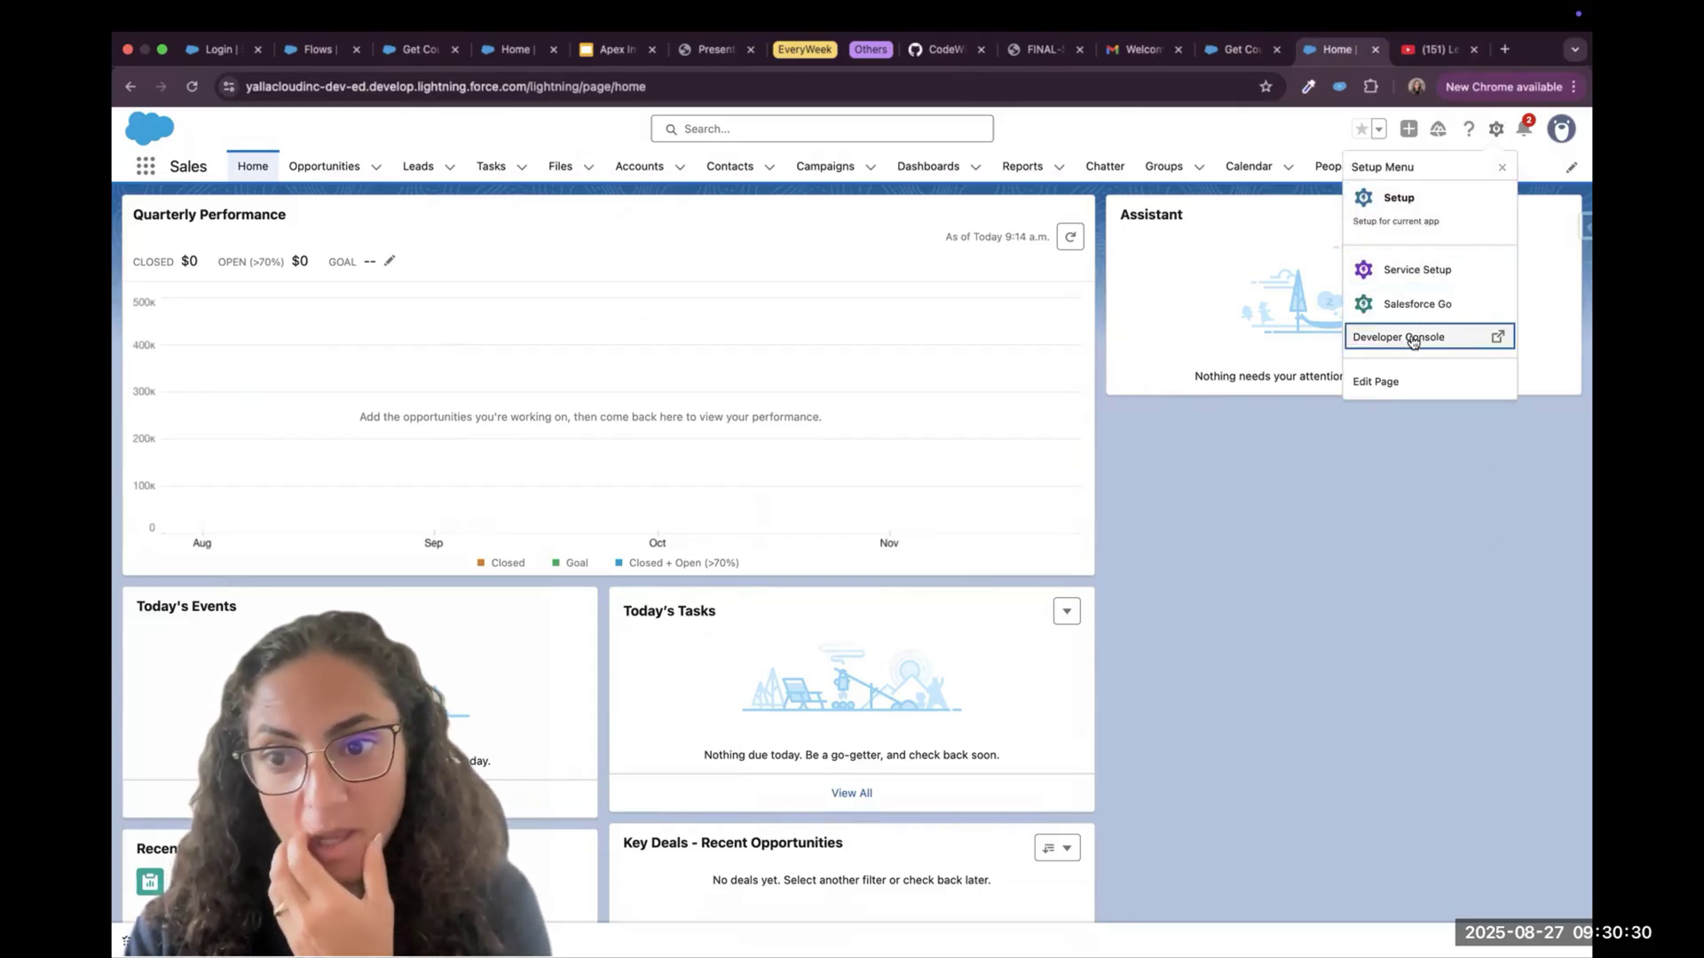
{"action": "left_click", "coordinate": [1402, 370]}
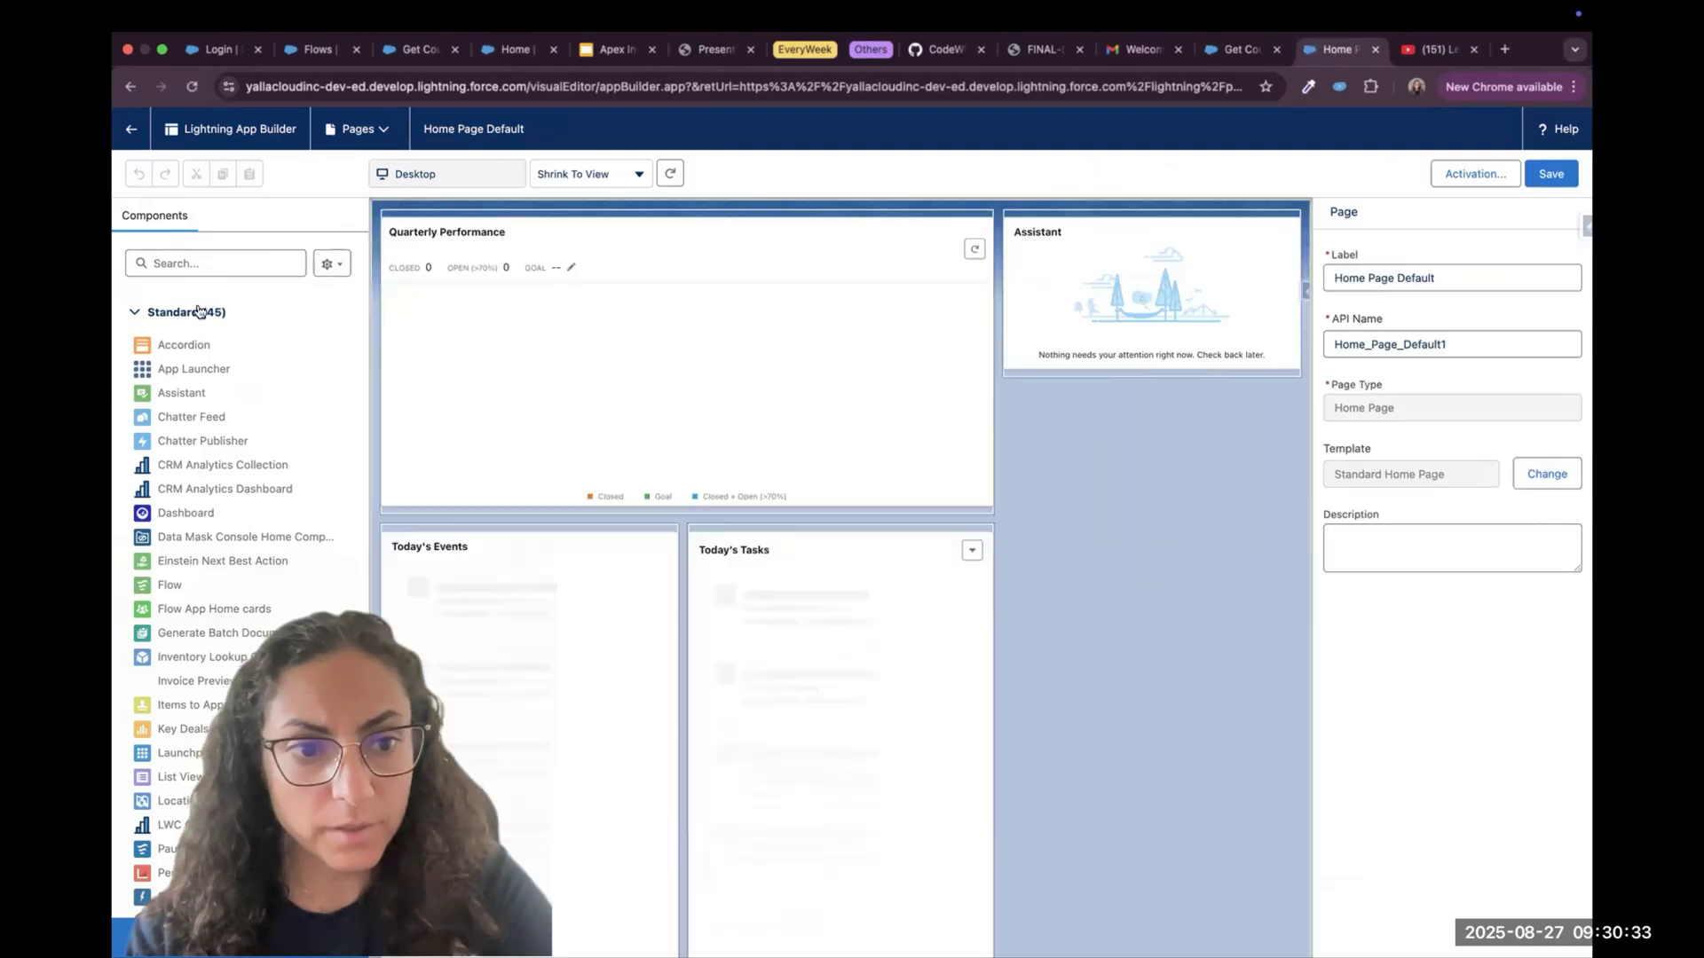
{"action": "left_click", "coordinate": [199, 264]}
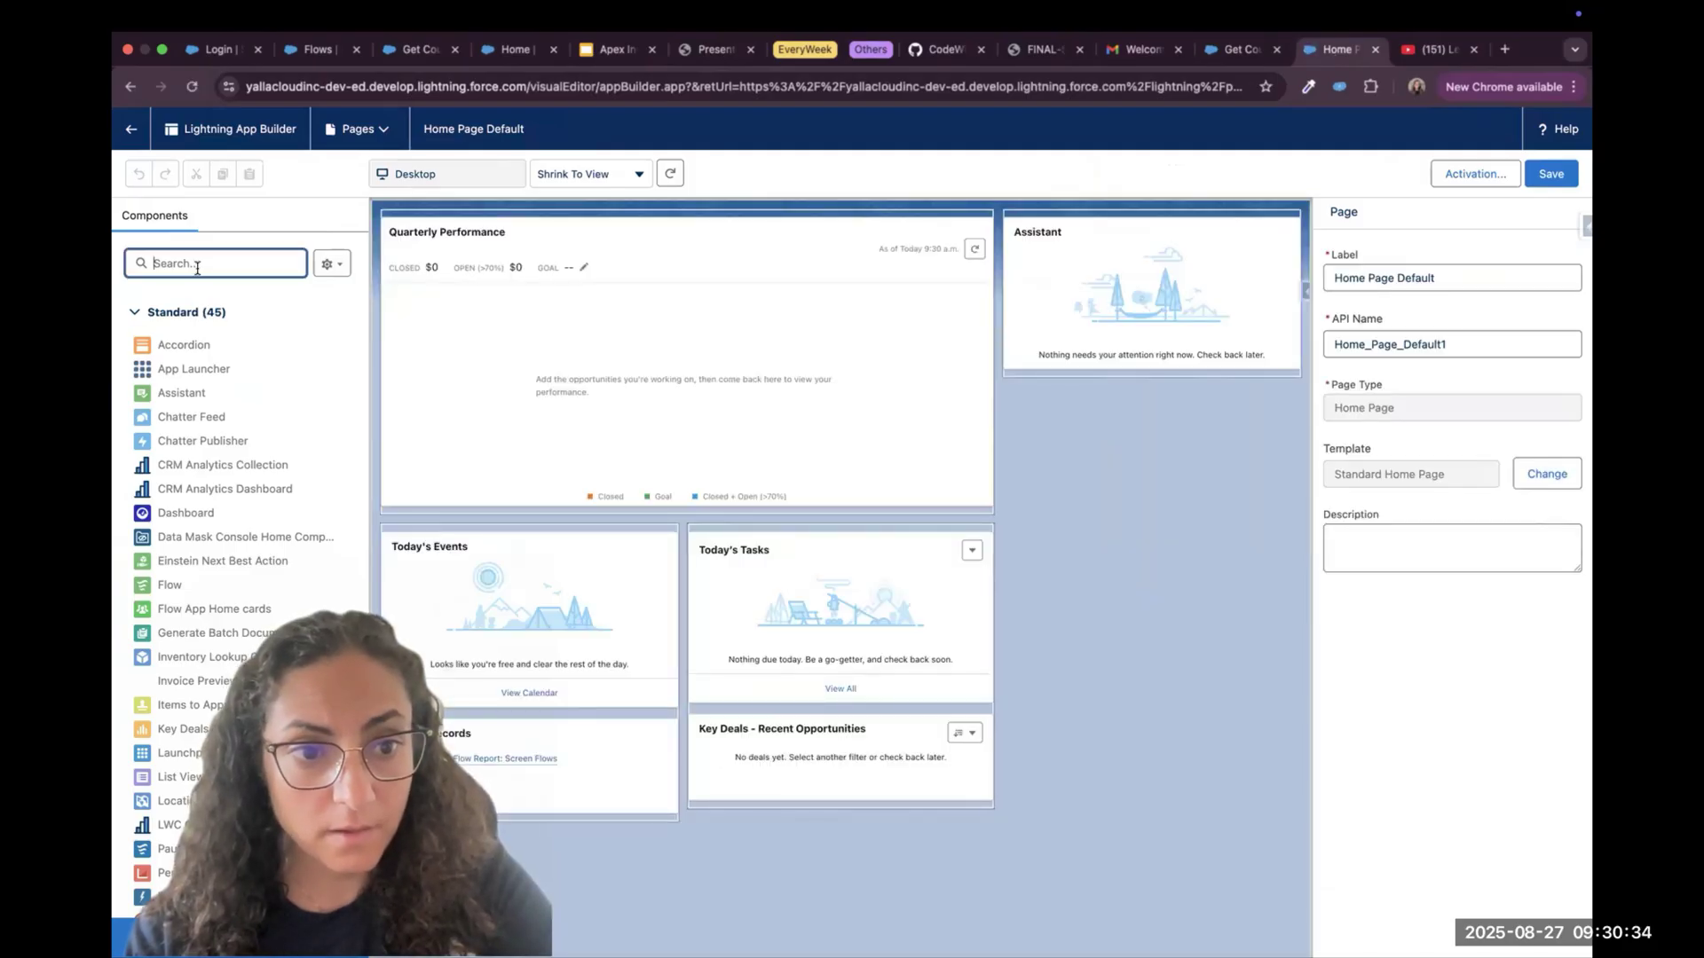
{"action": "type", "text": "flo"}
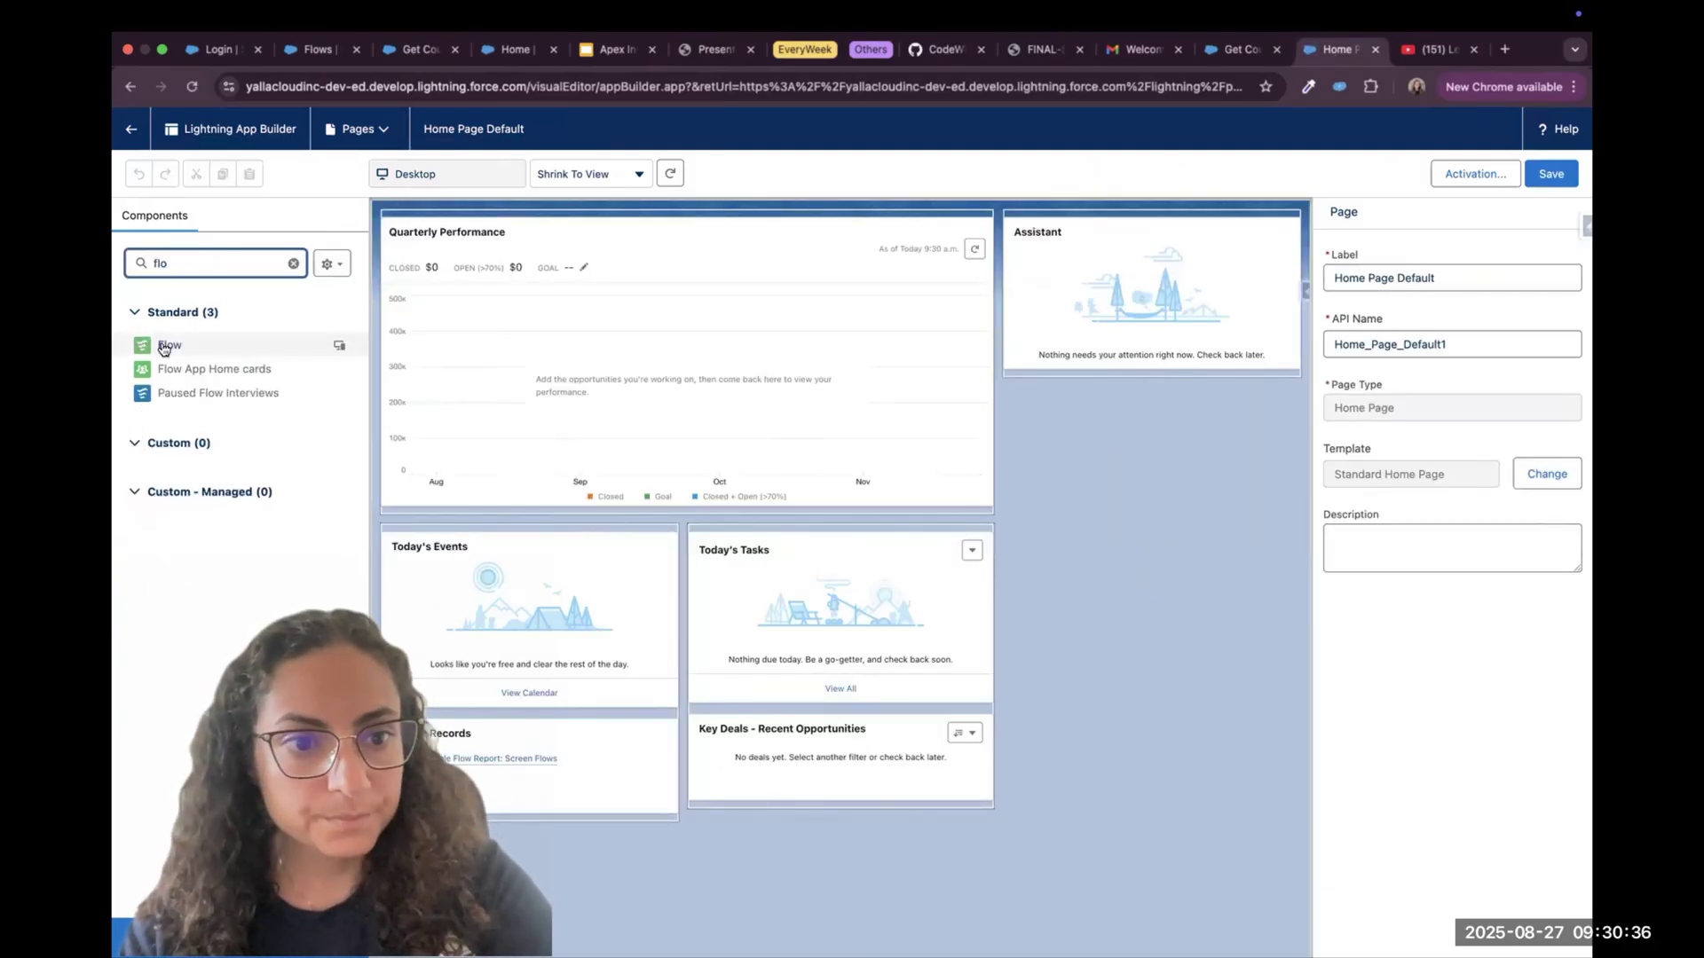
{"action": "left_click_drag", "start_coordinate": [168, 345], "coordinate": [429, 224]}
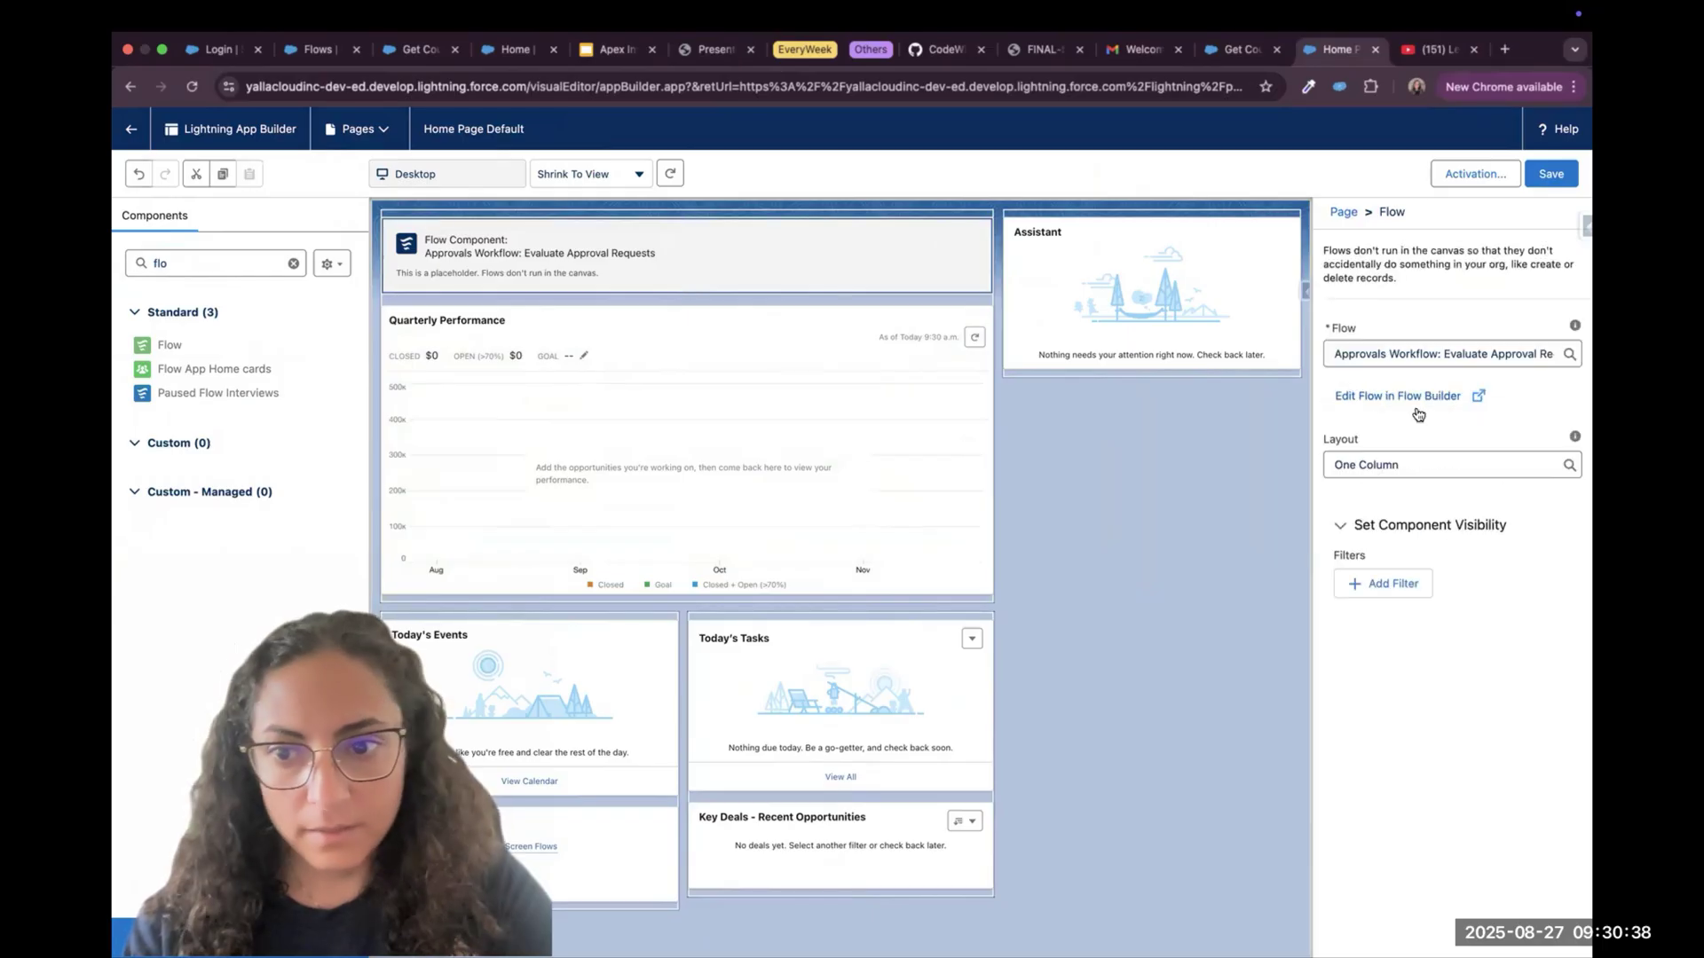
Set the component's flow to Get Country Details English and save the page
{"action": "left_click", "coordinate": [1369, 354]}
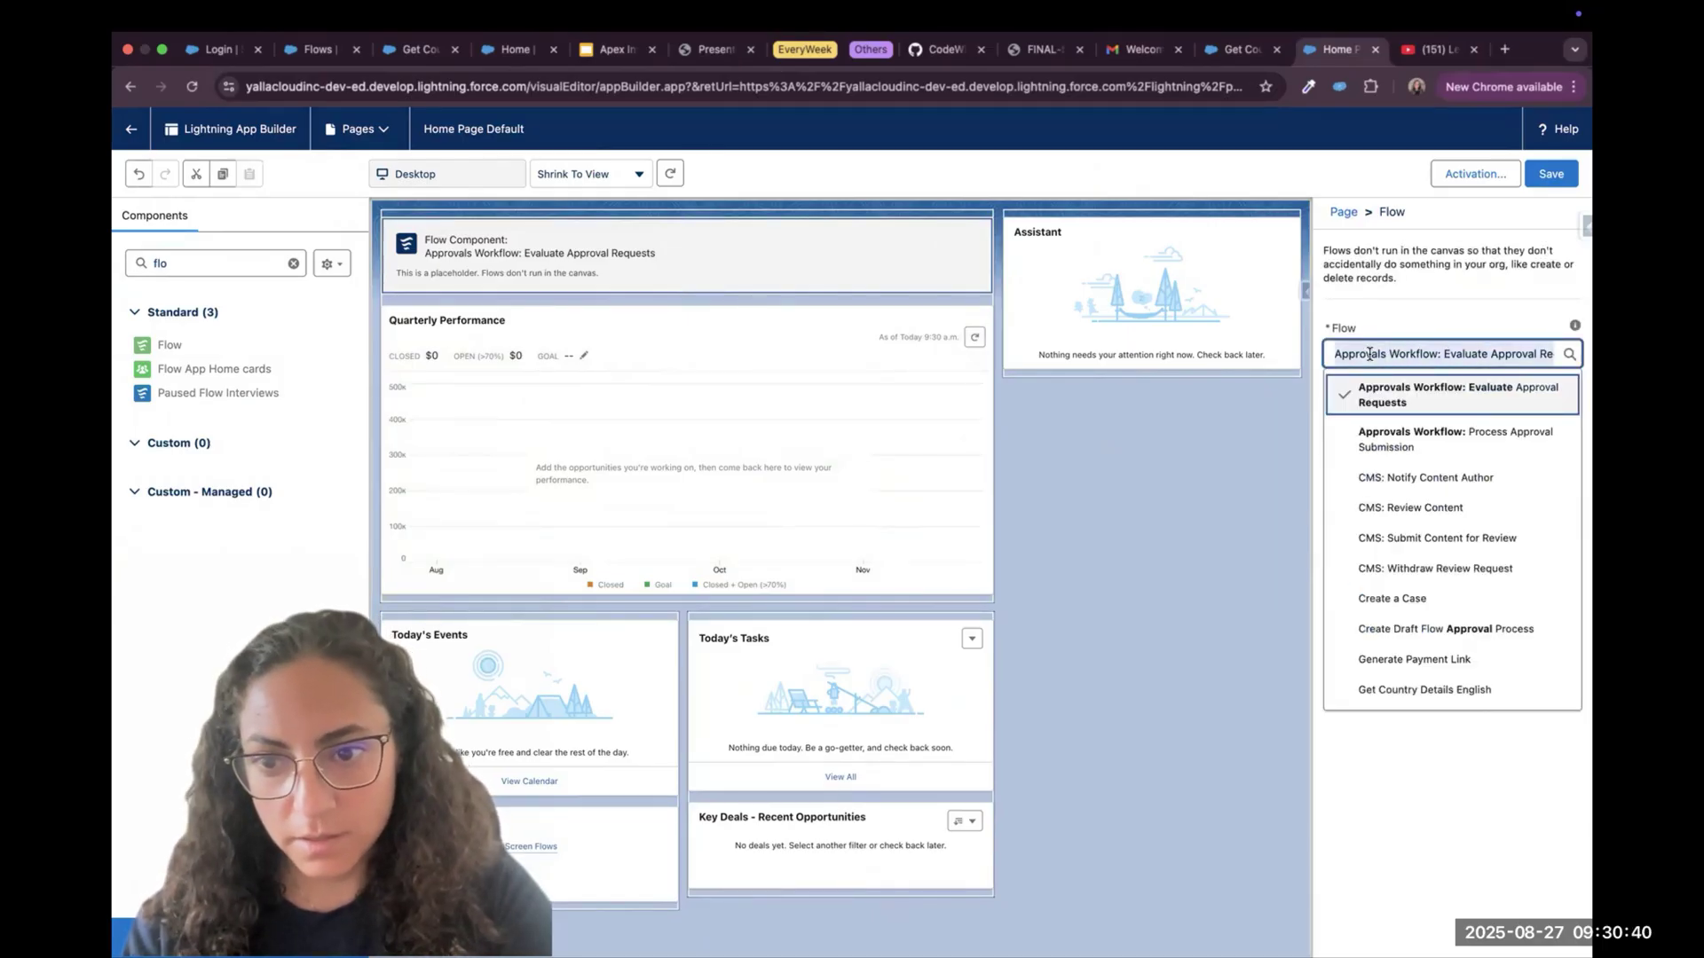
{"action": "type", "text": "en"}
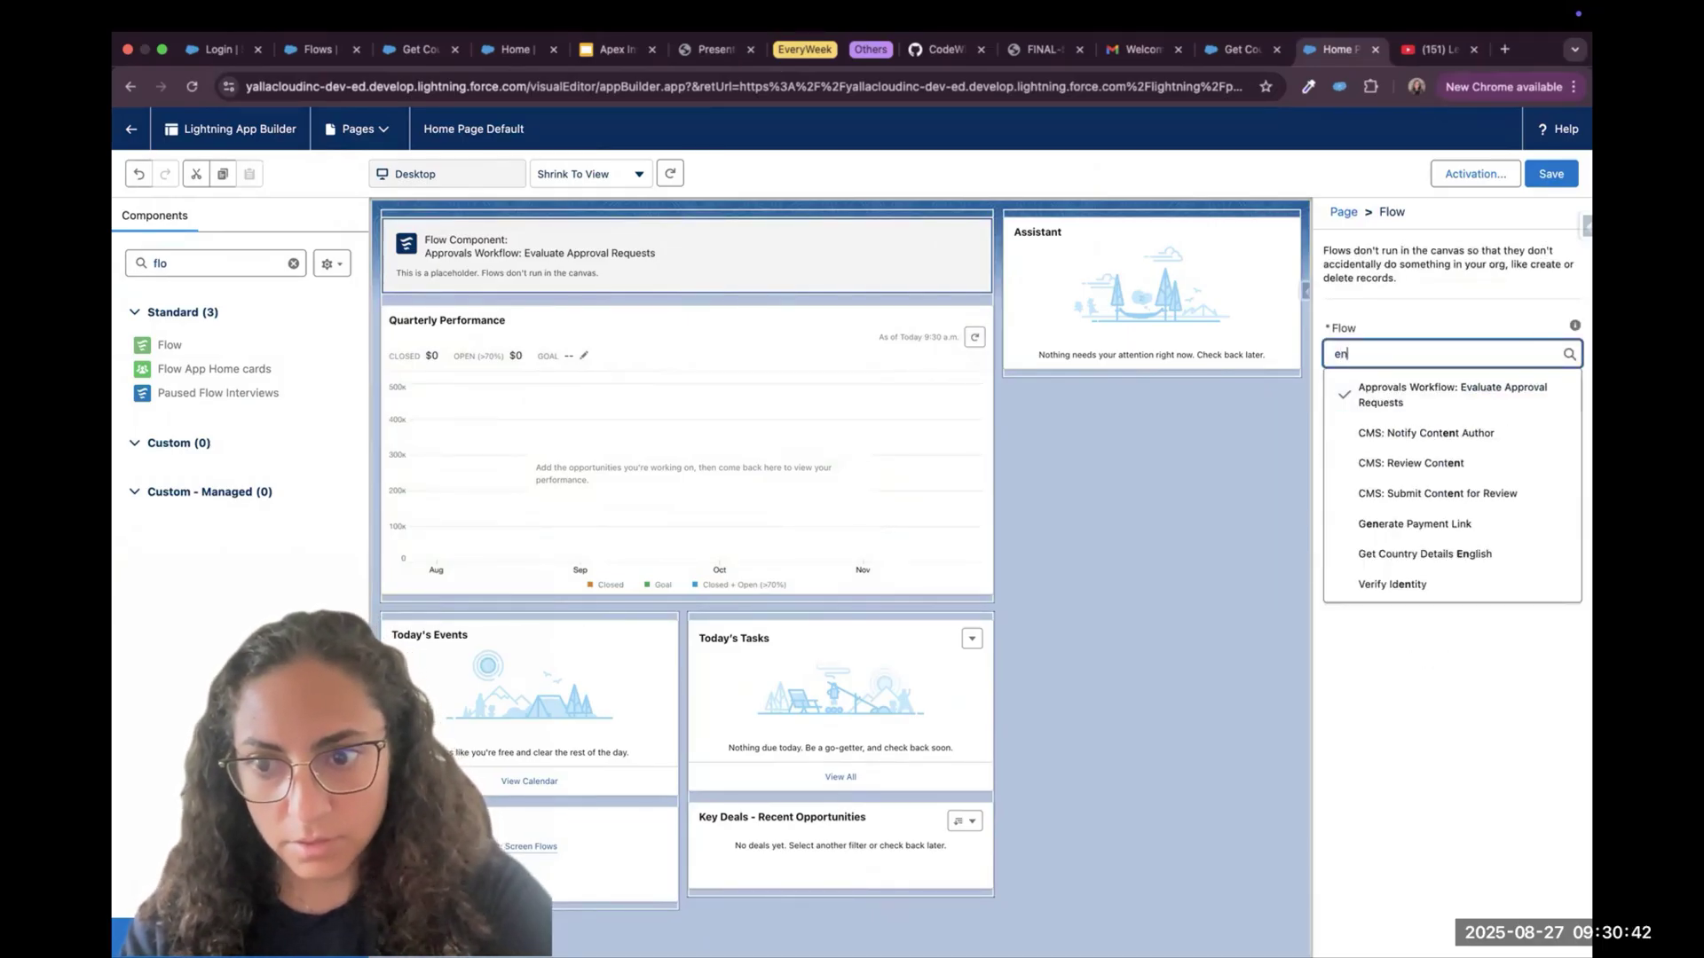
{"action": "type", "text": "hh"}
{"action": "key", "text": "BackSpace"}
{"action": "key", "text": "BackSpace"}
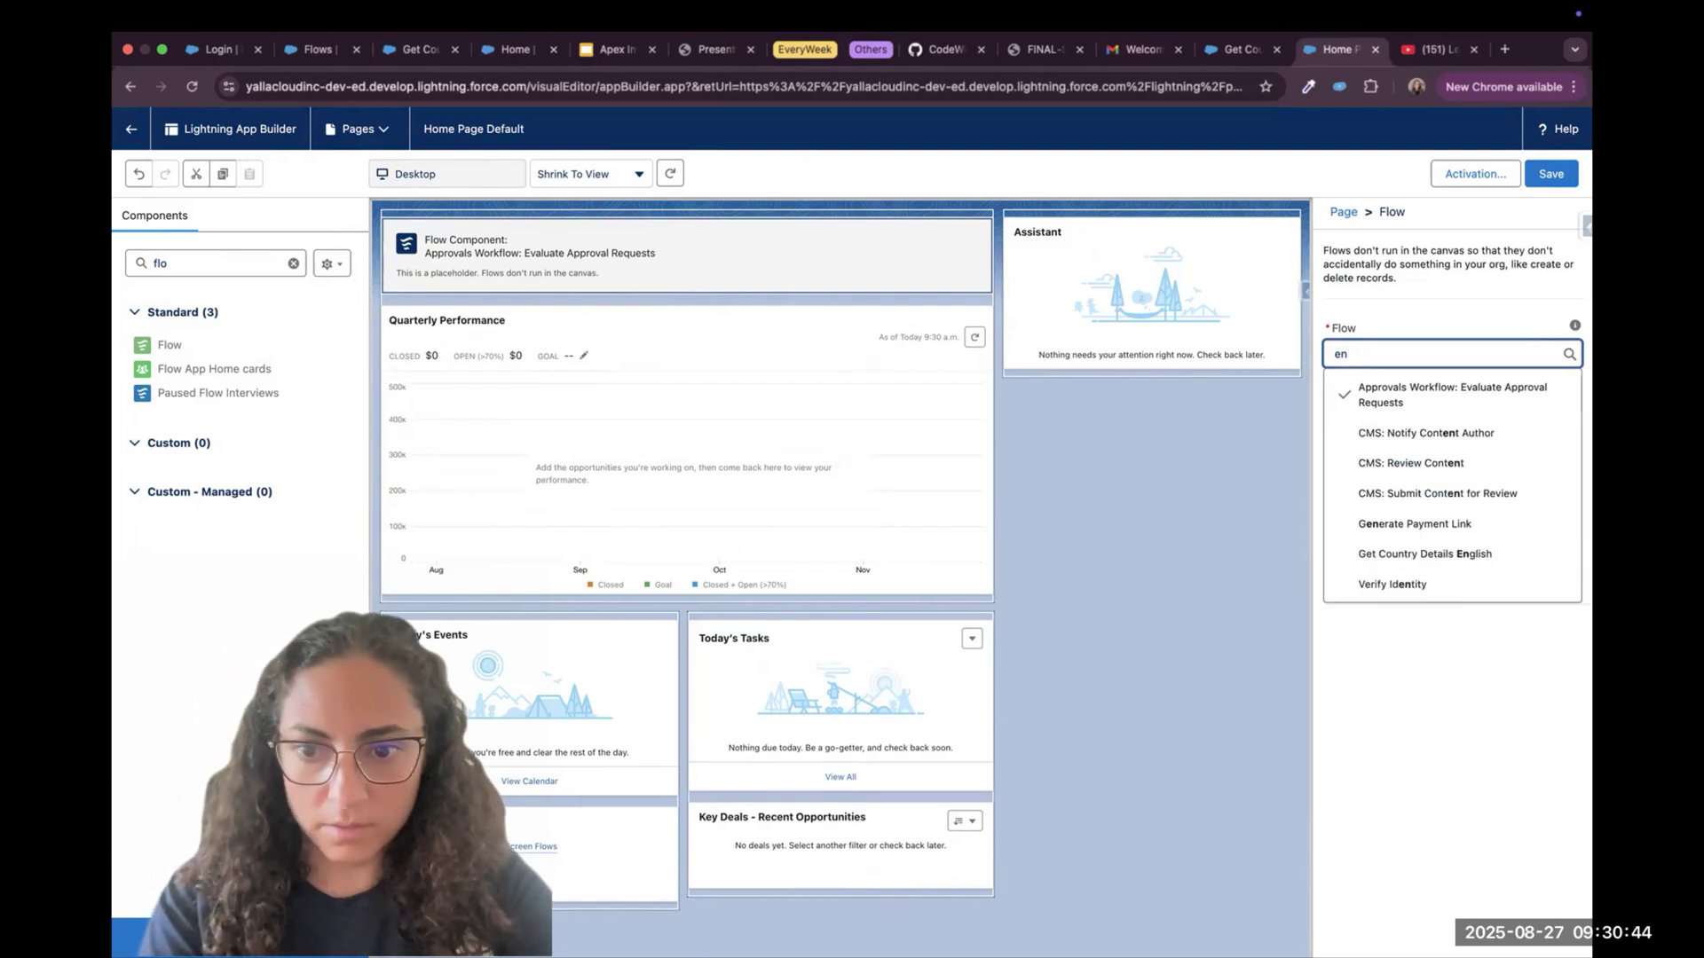
{"action": "type", "text": "glis"}
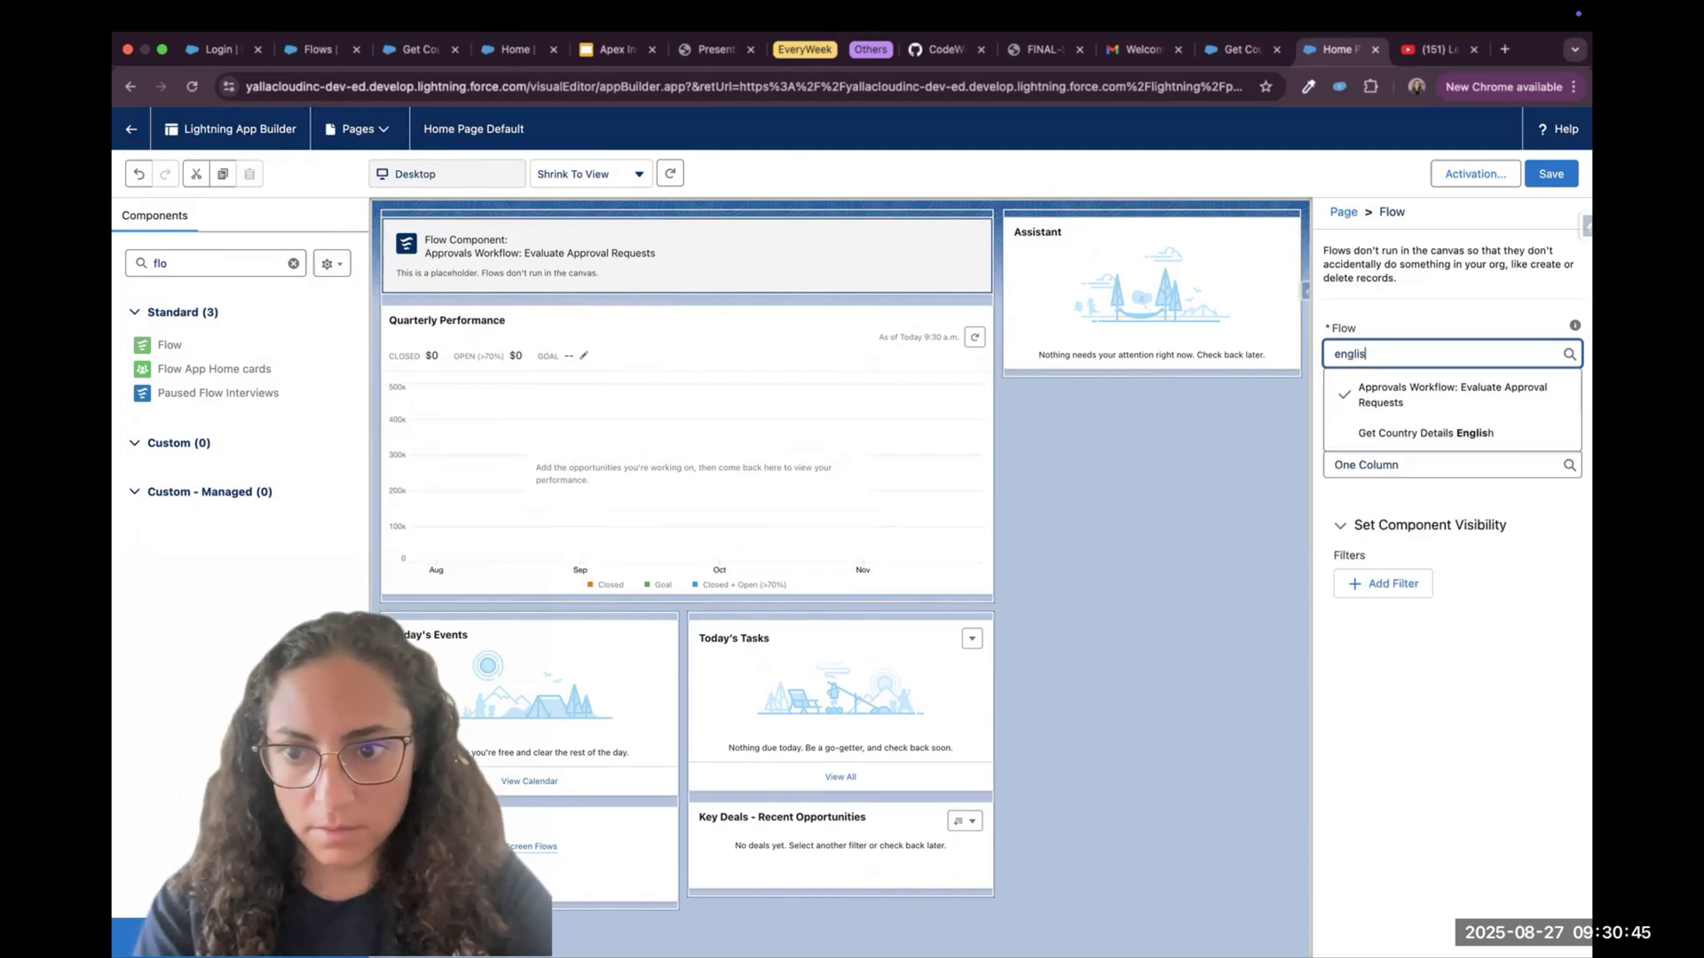
{"action": "left_click", "coordinate": [1388, 432]}
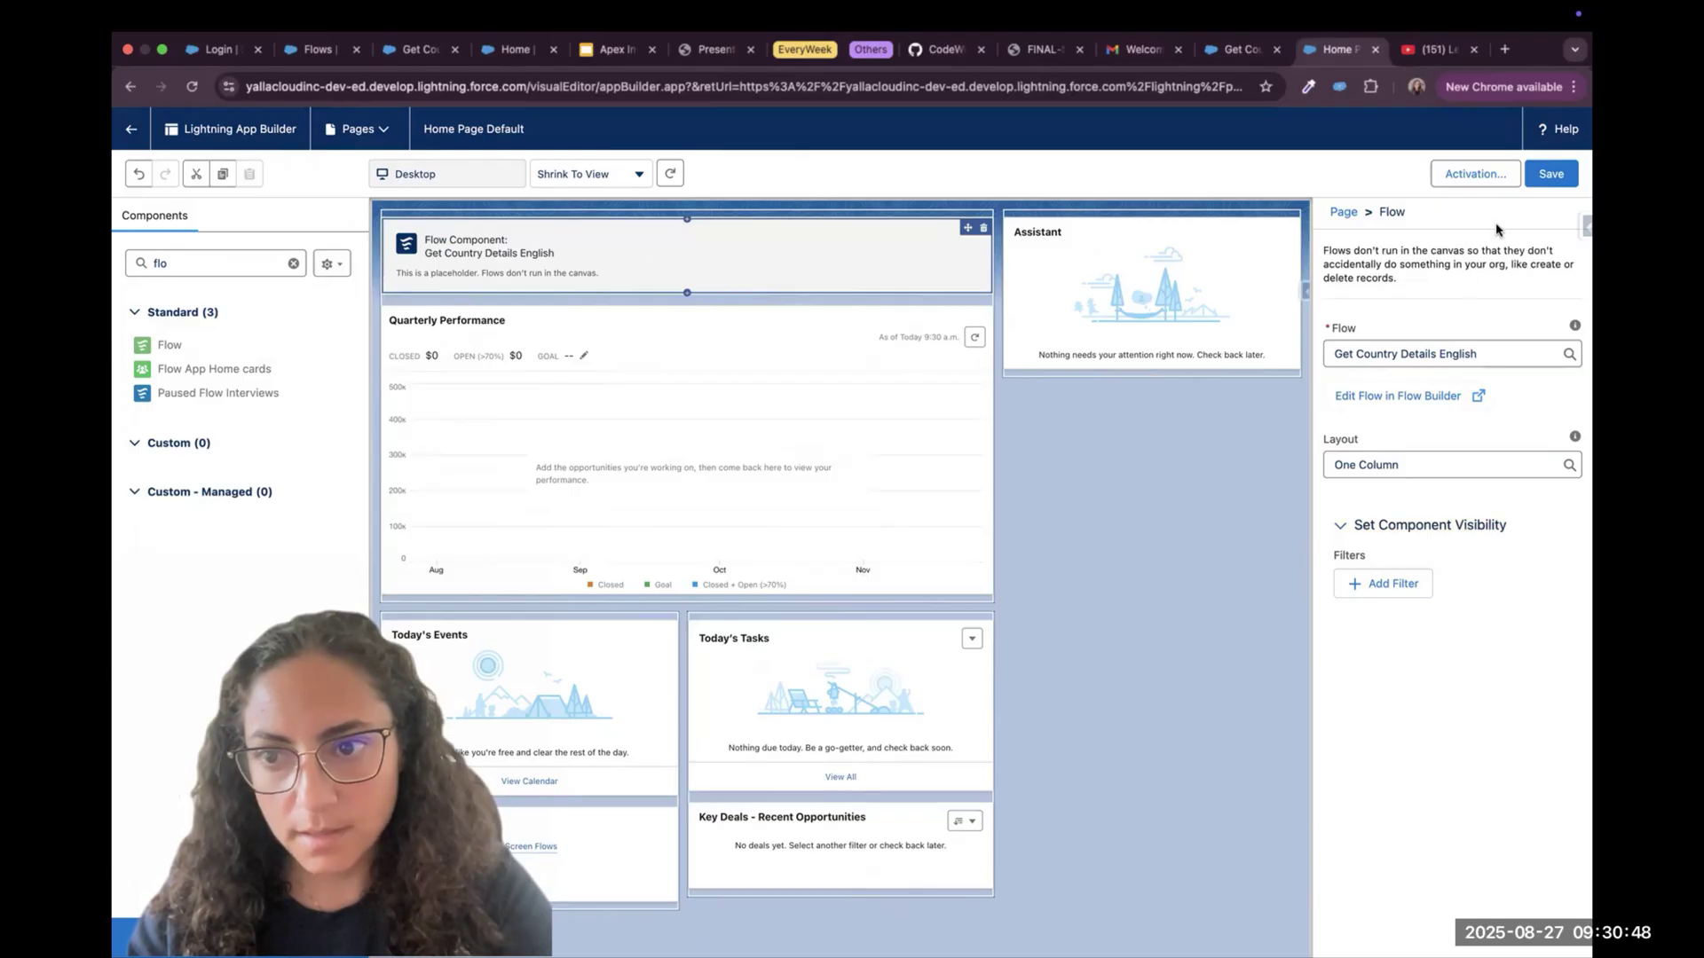
{"action": "left_click", "coordinate": [1549, 176]}
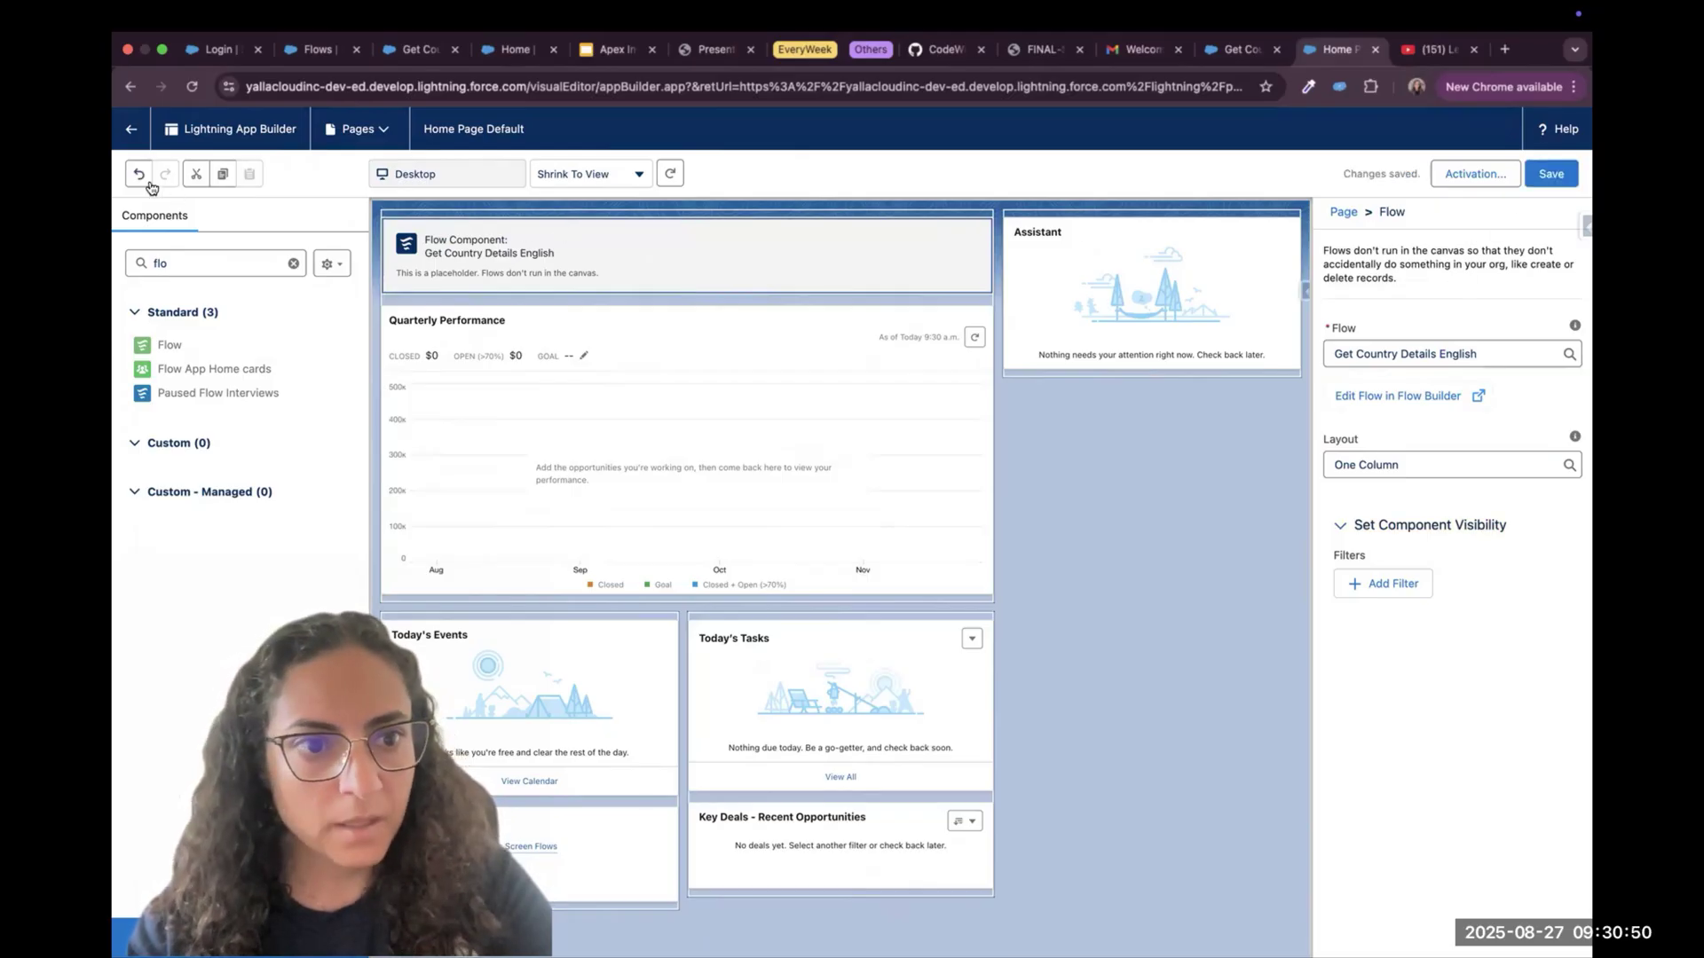
{"action": "left_click", "coordinate": [131, 129]}
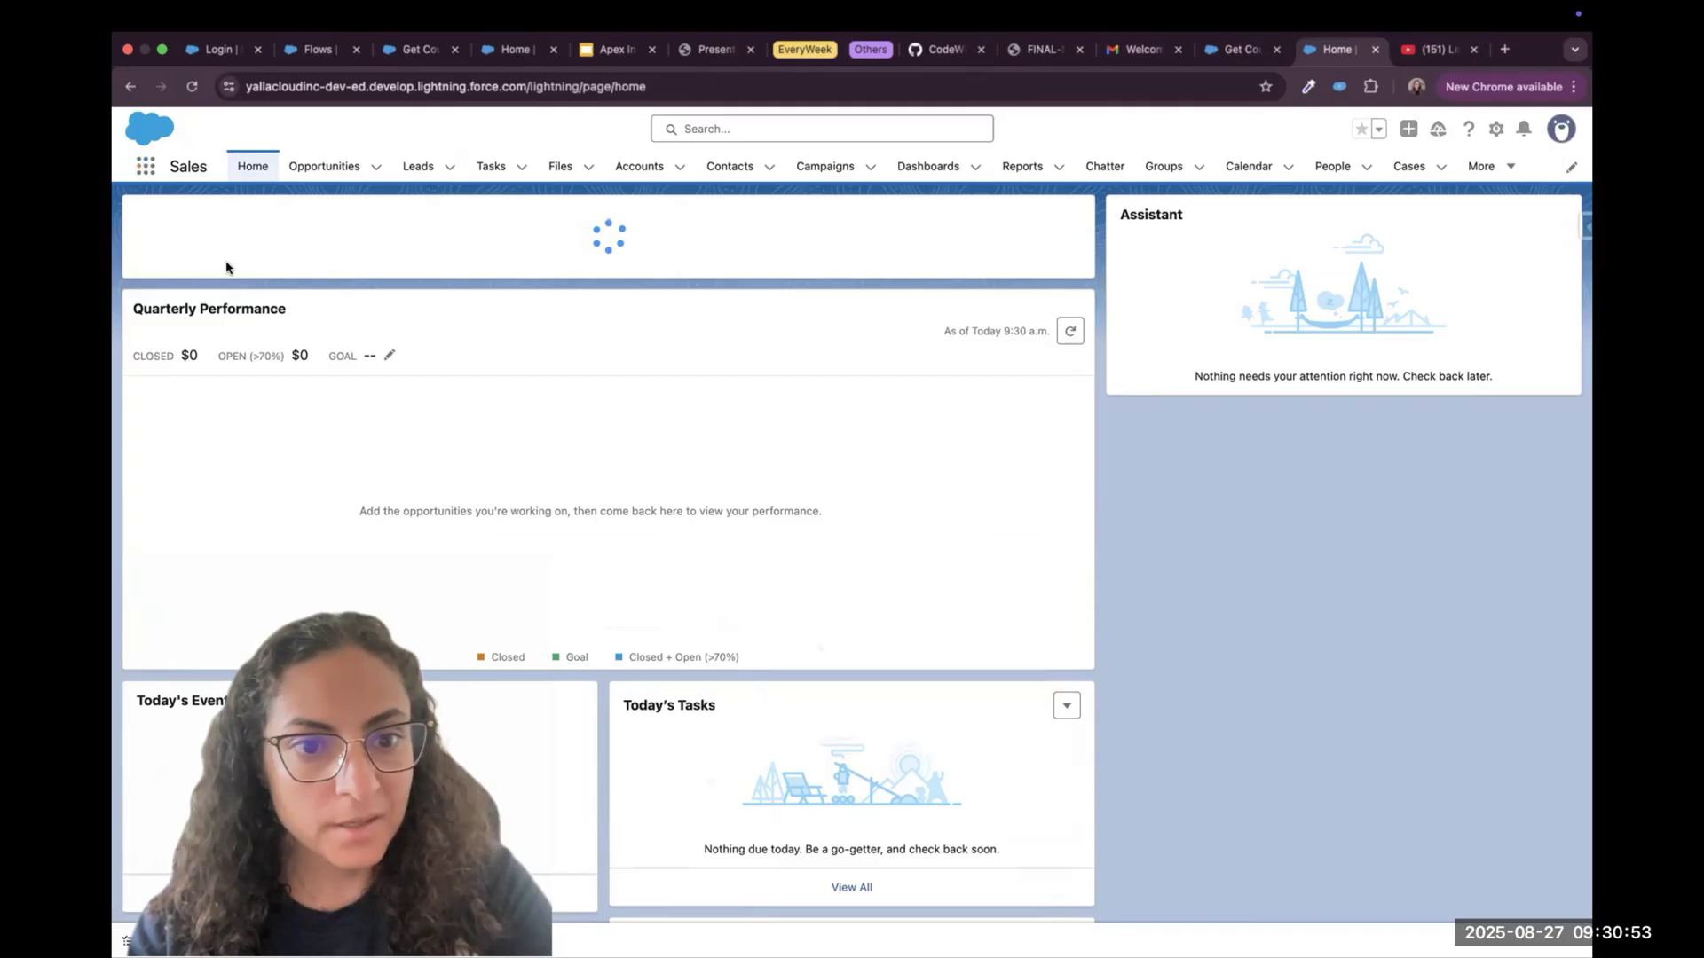
Run the home-page flow with Canada, Egypt and France to display their capitals and regions
{"action": "left_click", "coordinate": [221, 288]}
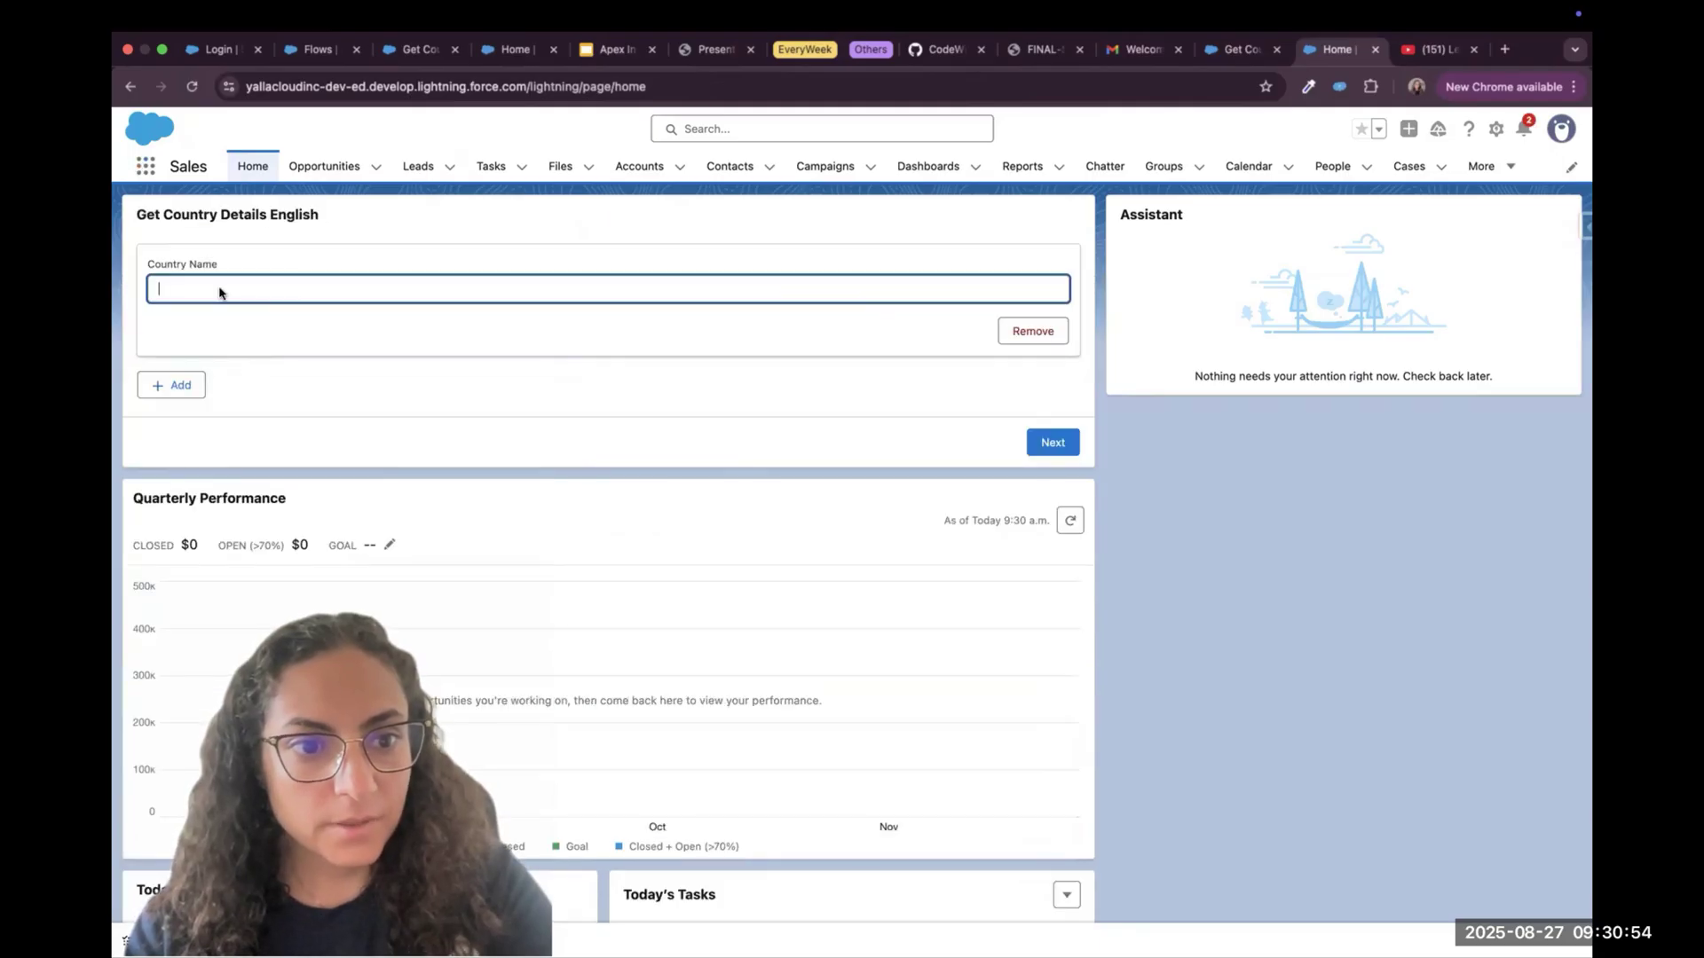
{"action": "right_click", "coordinate": [226, 297]}
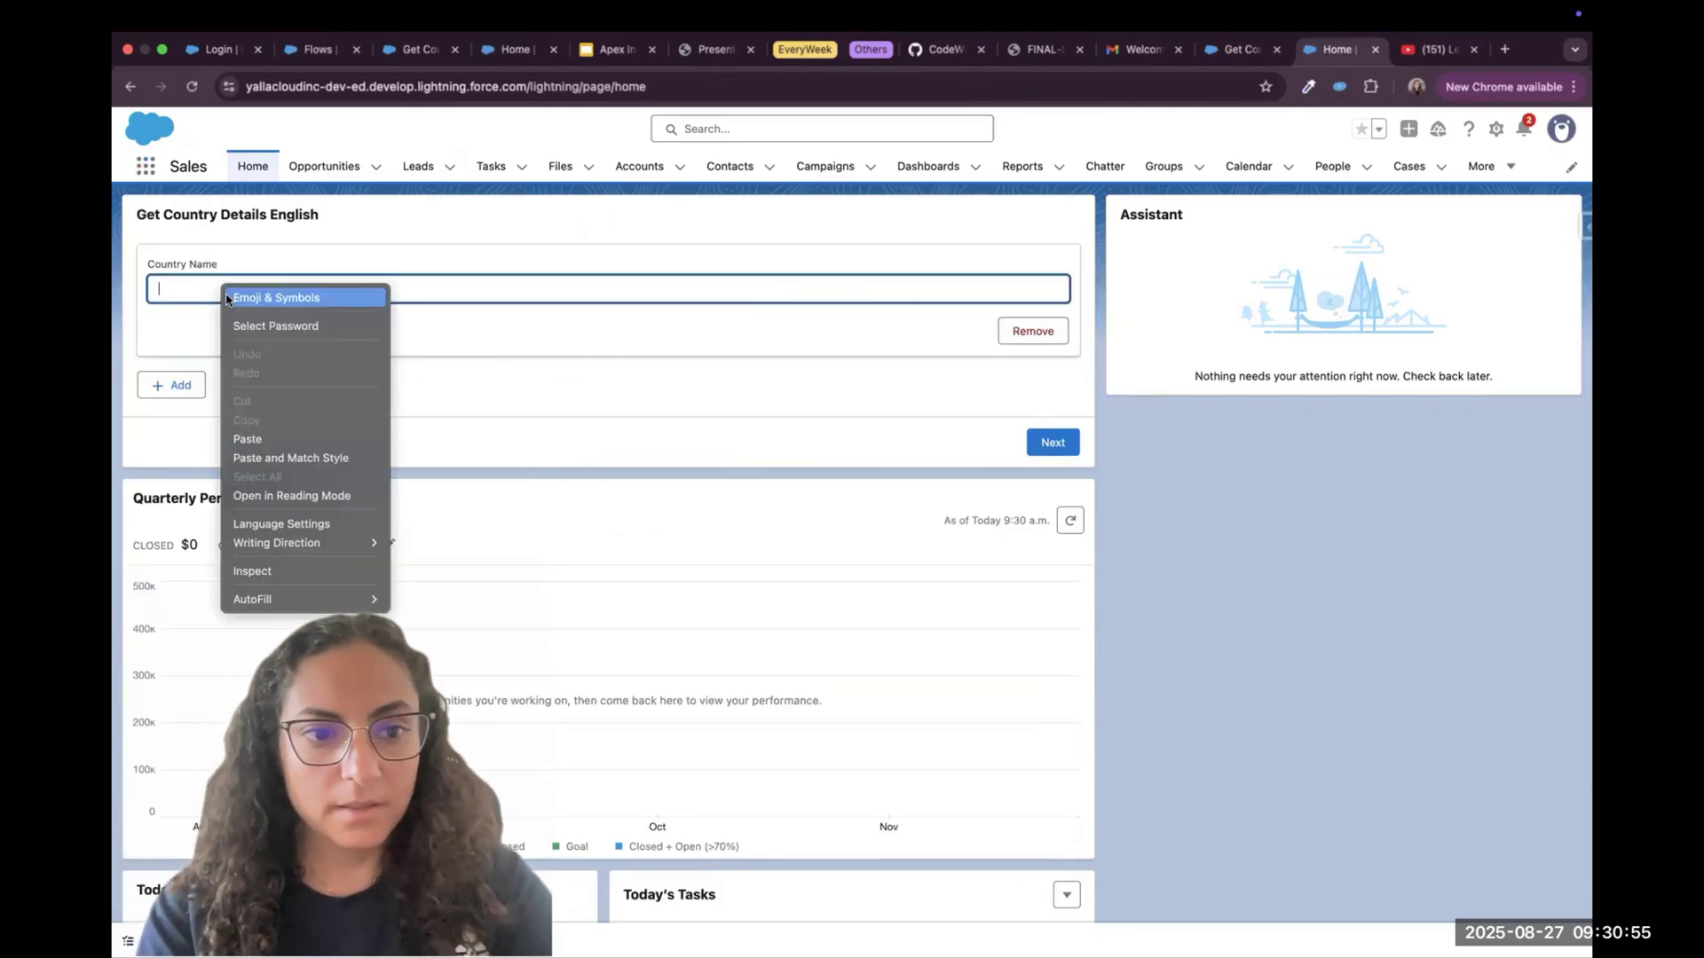
{"action": "left_click", "coordinate": [173, 302]}
{"action": "type", "text": "Canada"}
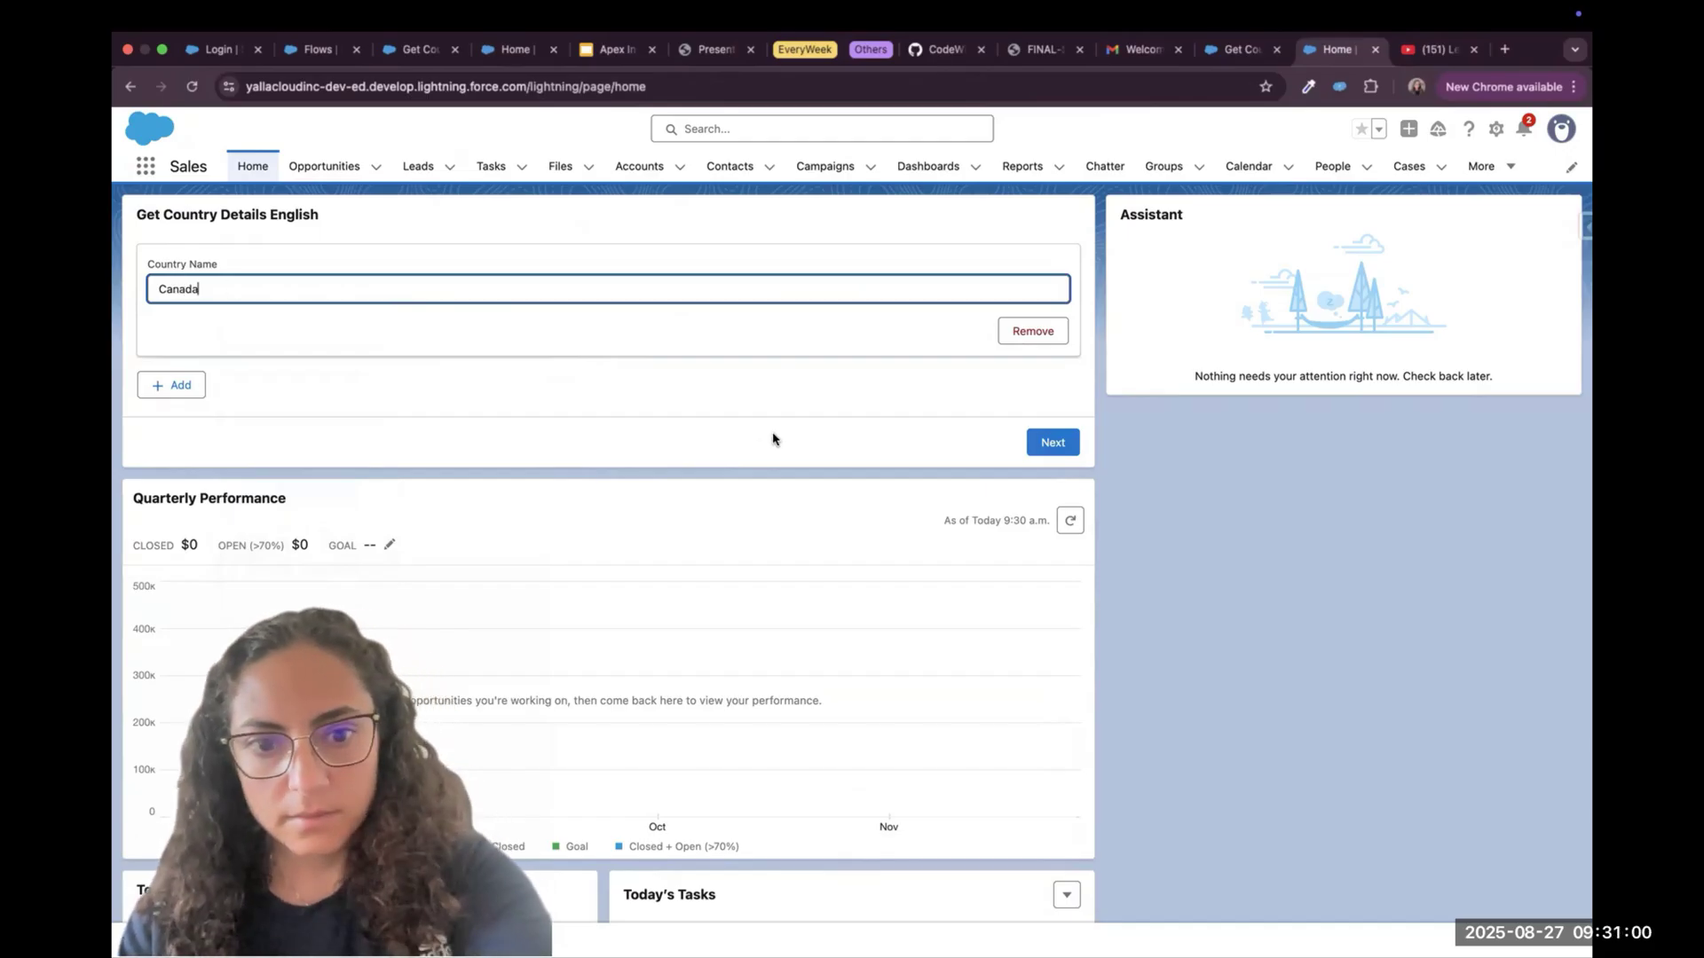
{"action": "left_click", "coordinate": [175, 384]}
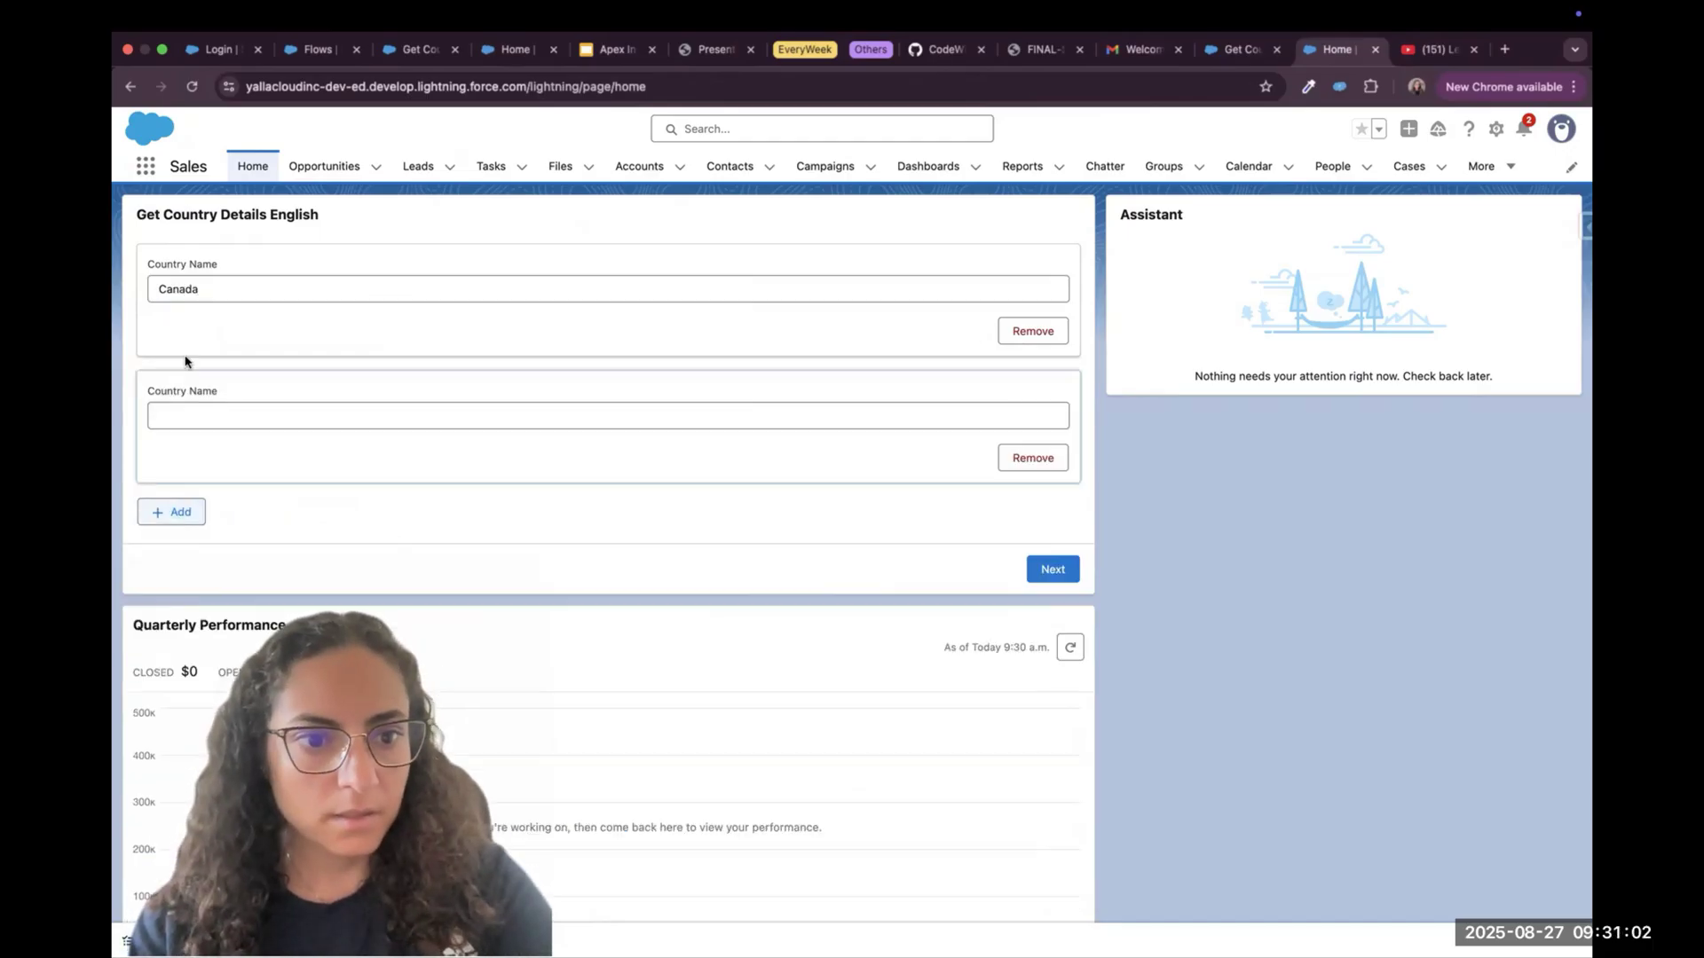
{"action": "left_click", "coordinate": [200, 413]}
{"action": "type", "text": "Egypt"}
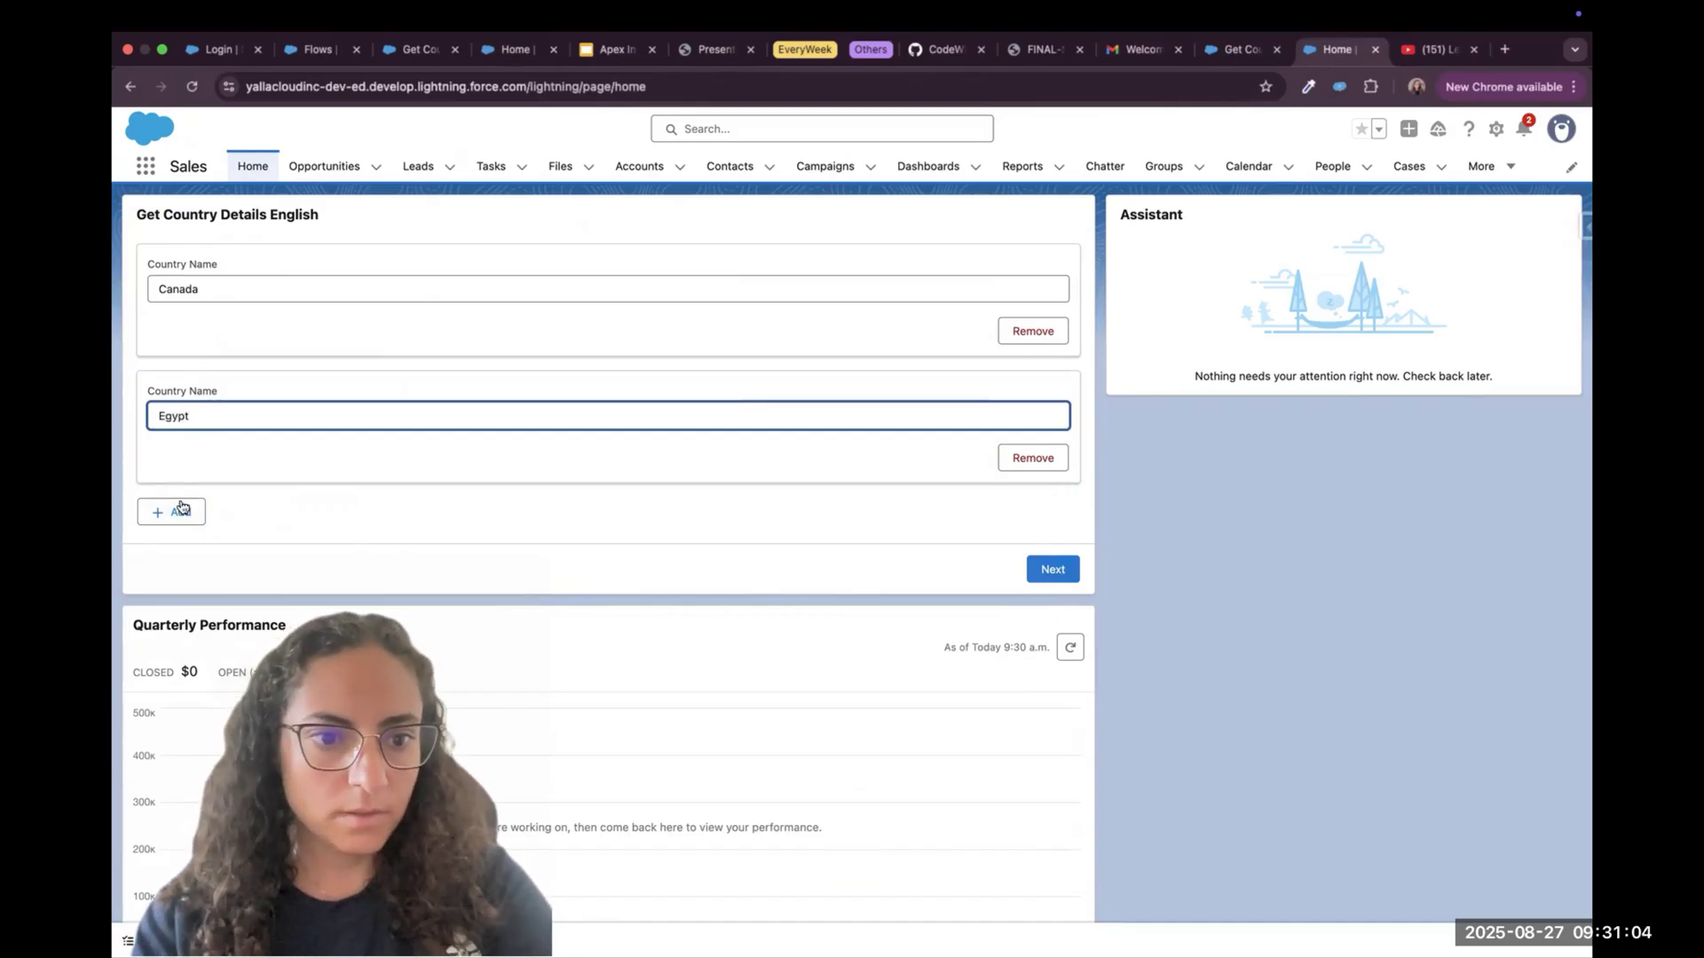
{"action": "left_click", "coordinate": [172, 513]}
{"action": "left_click", "coordinate": [187, 544]}
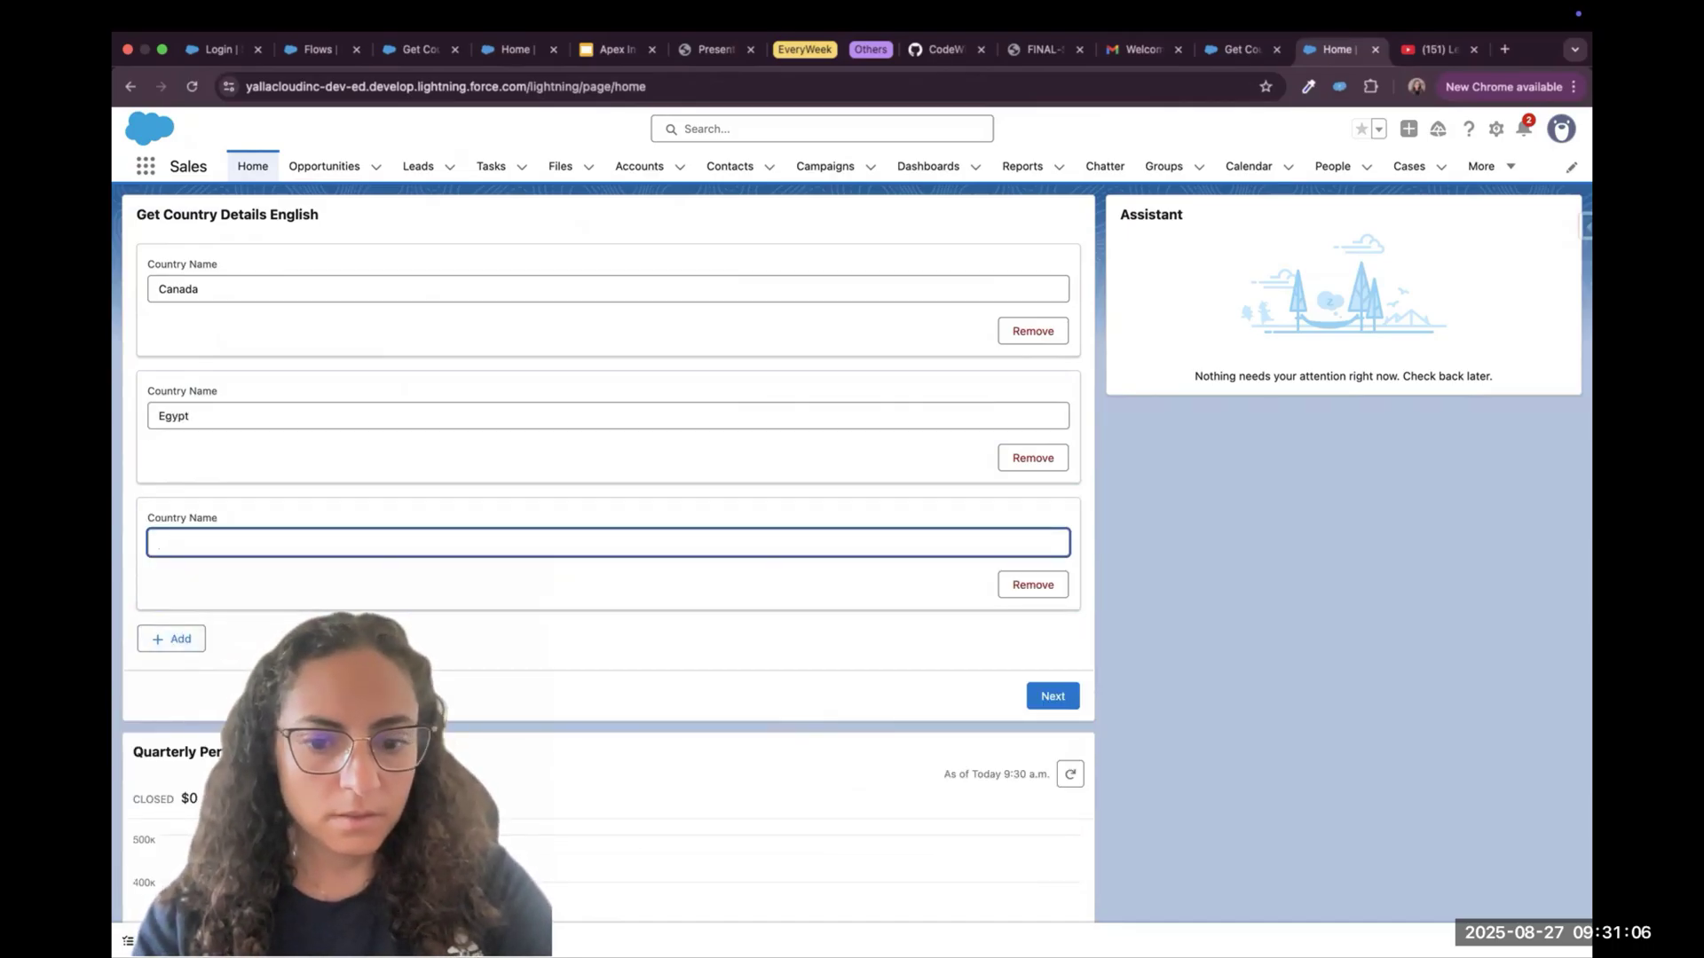
{"action": "type", "text": "France"}
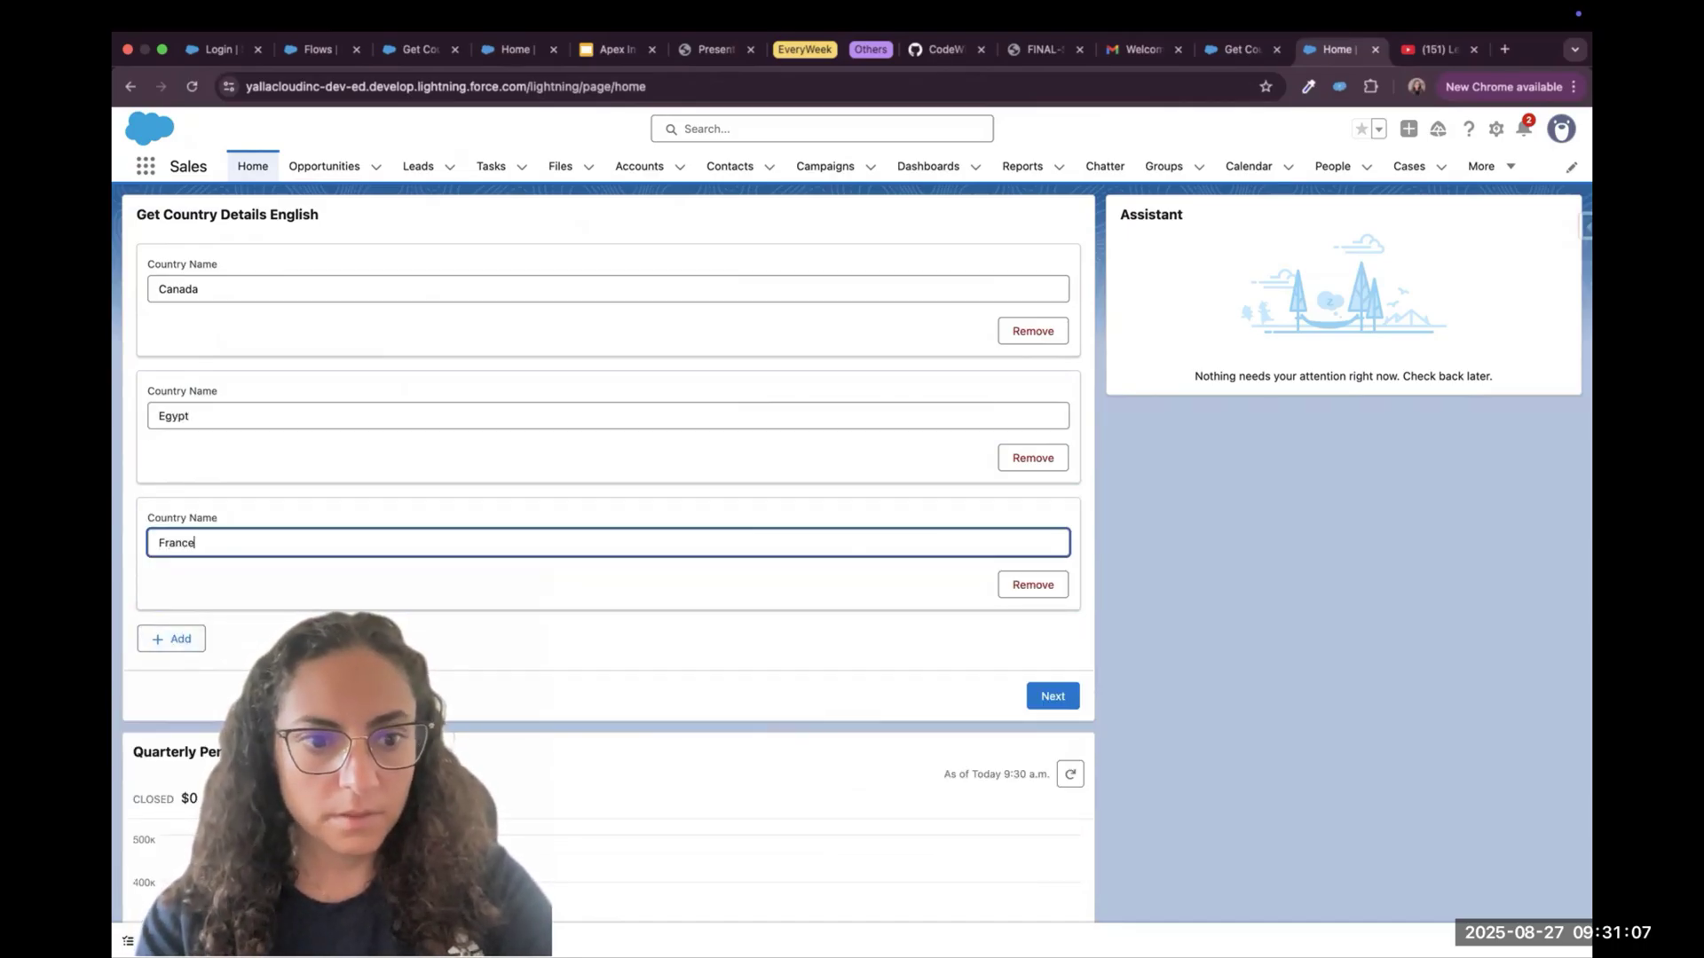
{"action": "left_click", "coordinate": [1042, 694]}
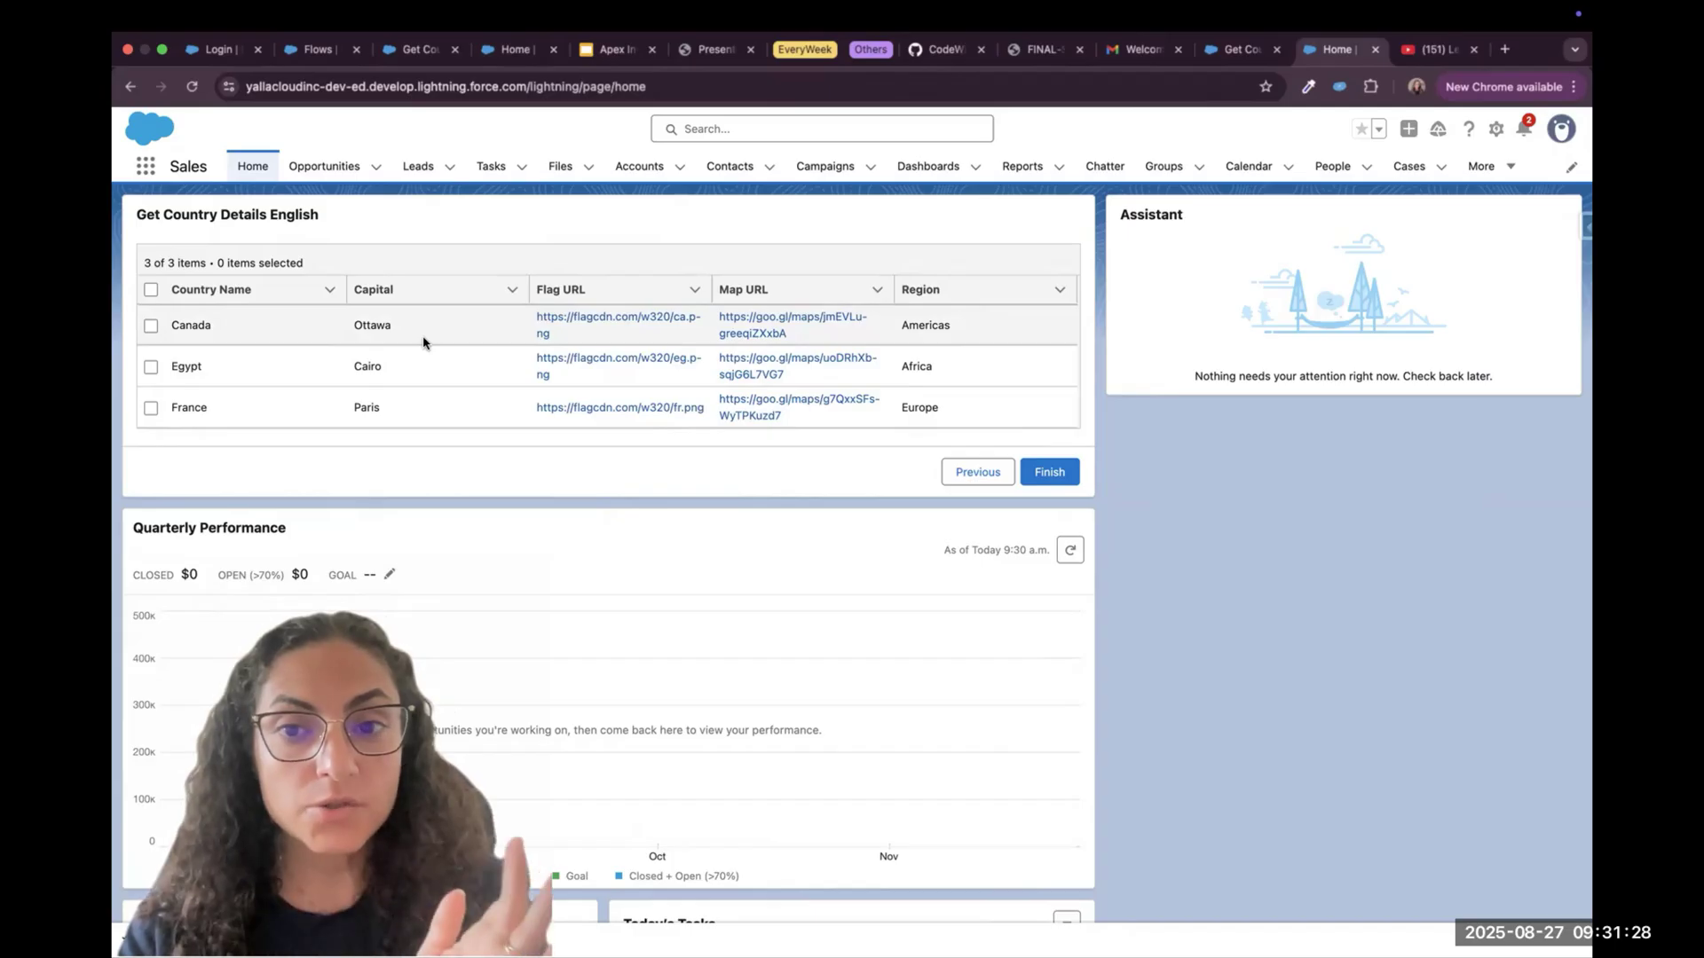
{"action": "left_click", "coordinate": [1241, 49]}
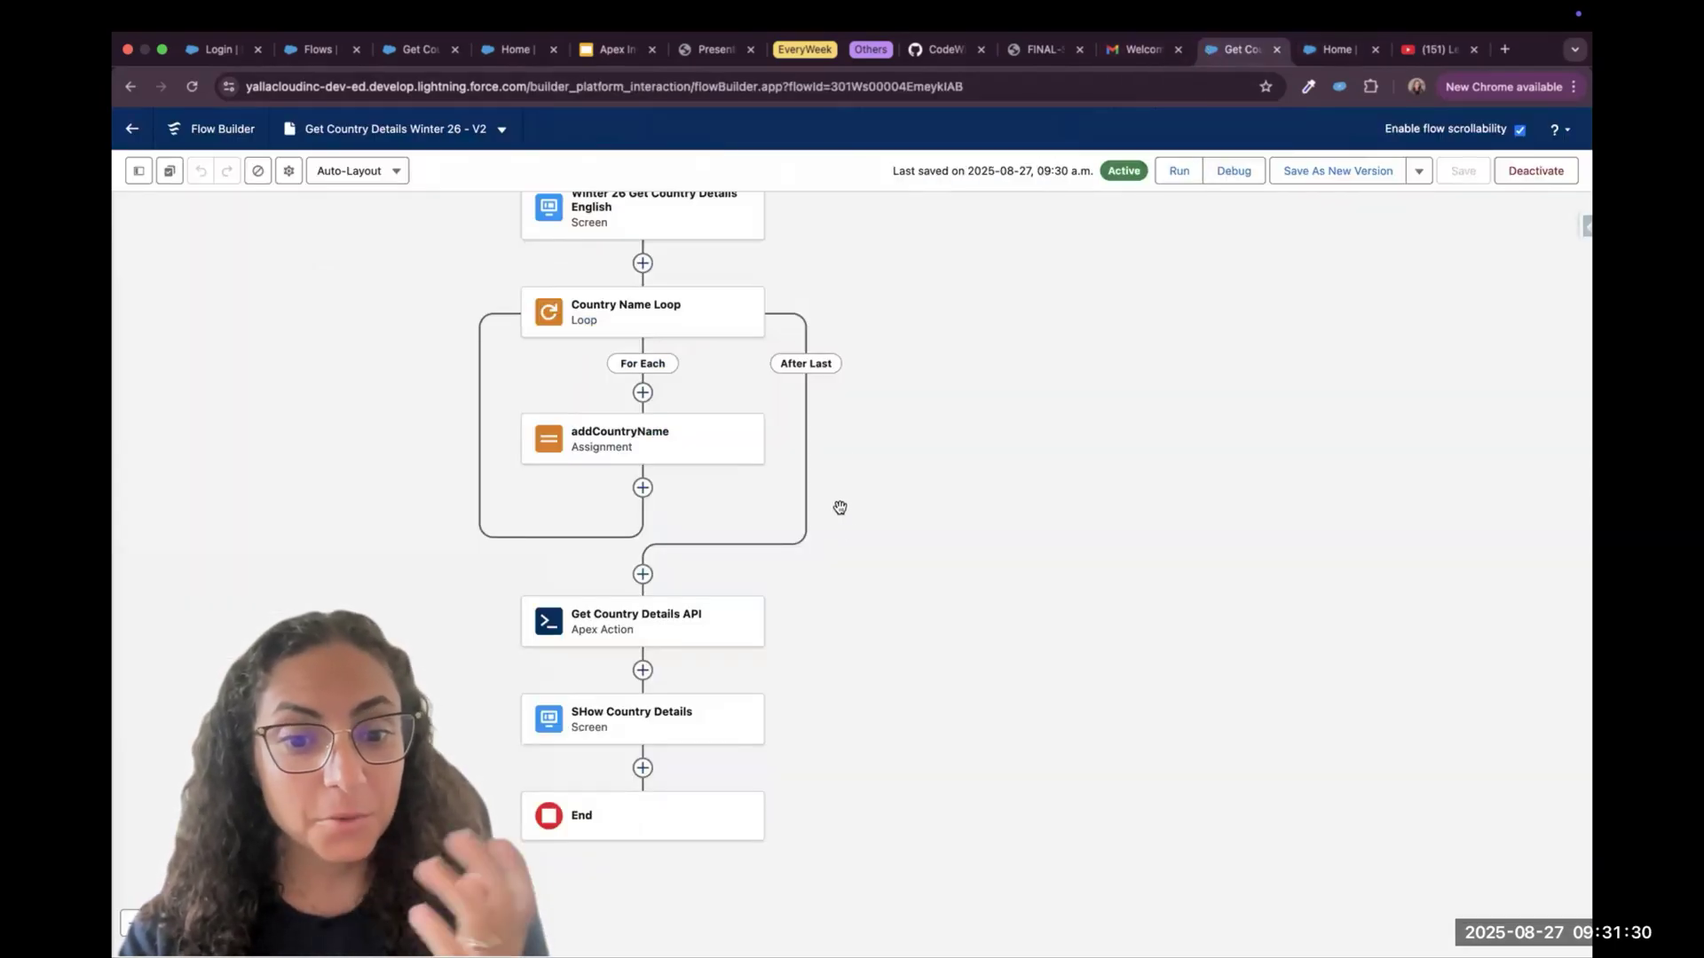
{"action": "left_click_drag", "start_coordinate": [844, 525], "coordinate": [841, 607]}
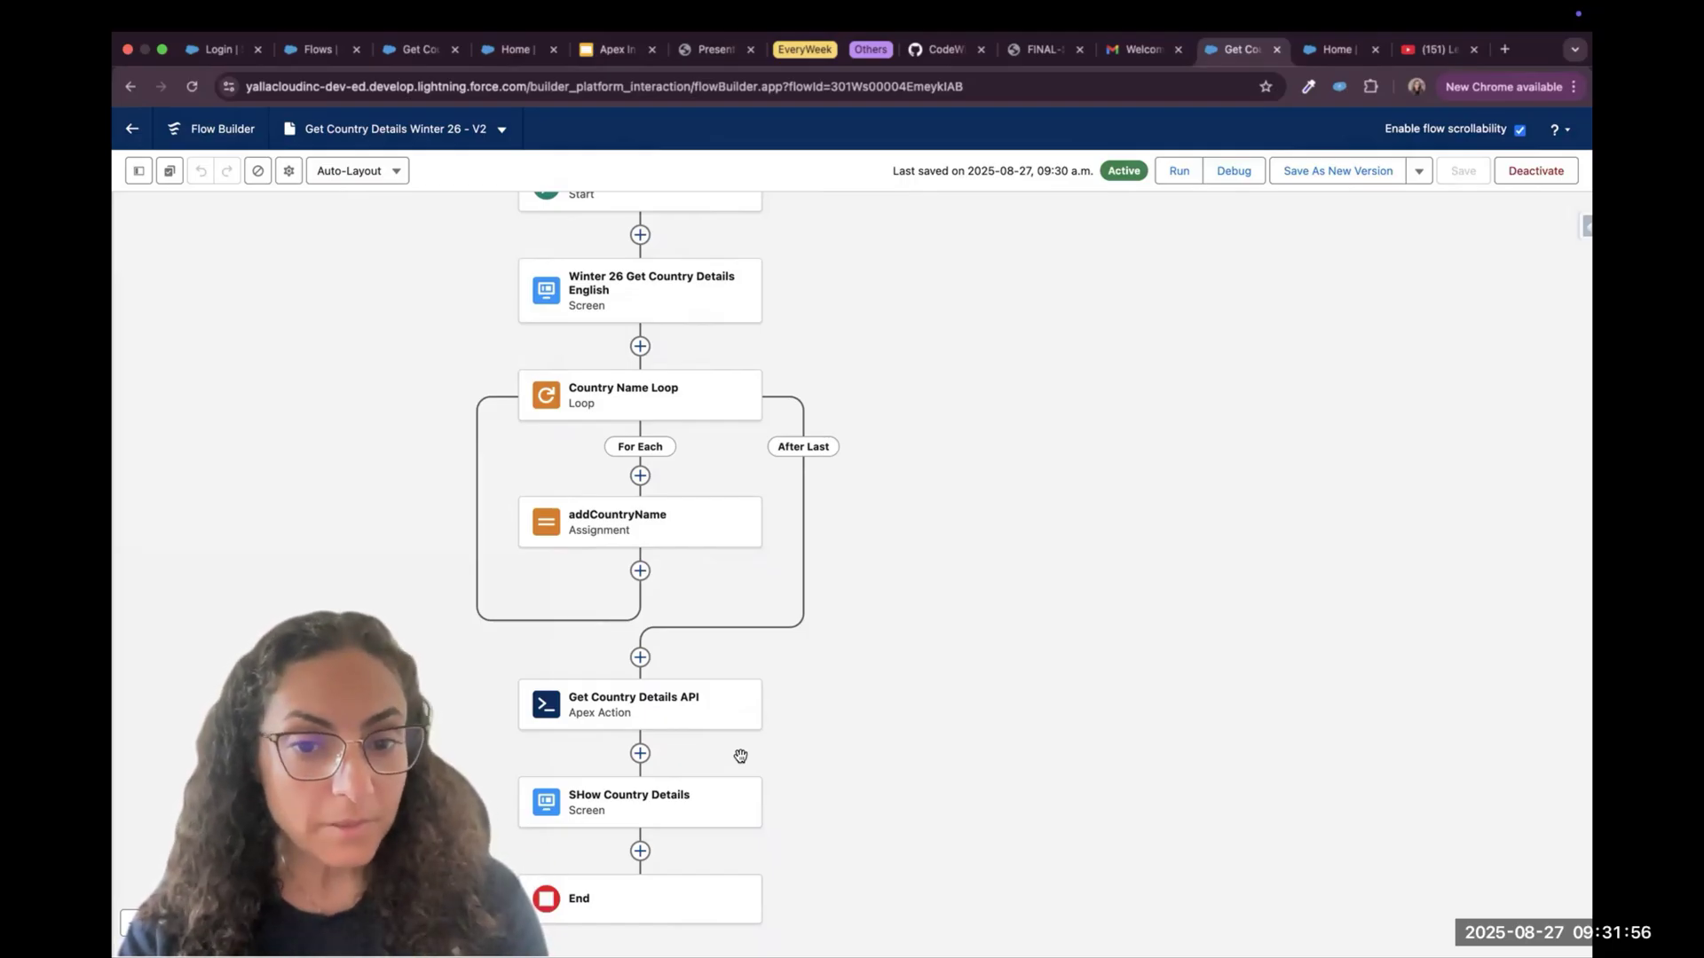
{"action": "left_click", "coordinate": [613, 50]}
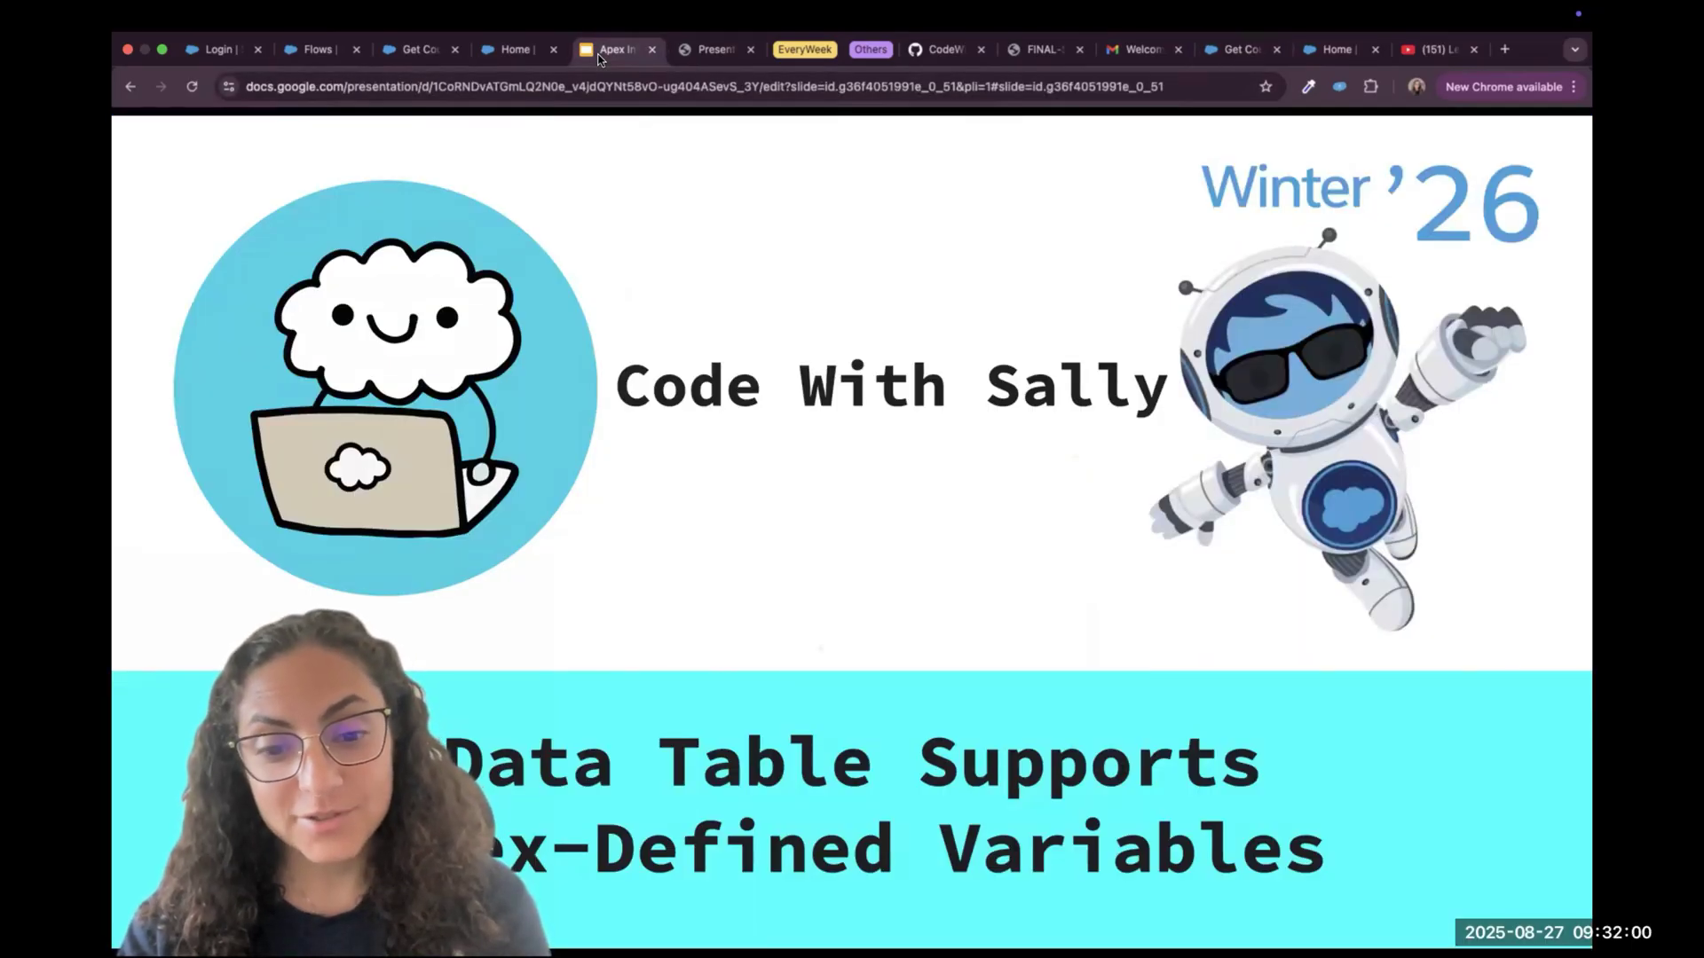